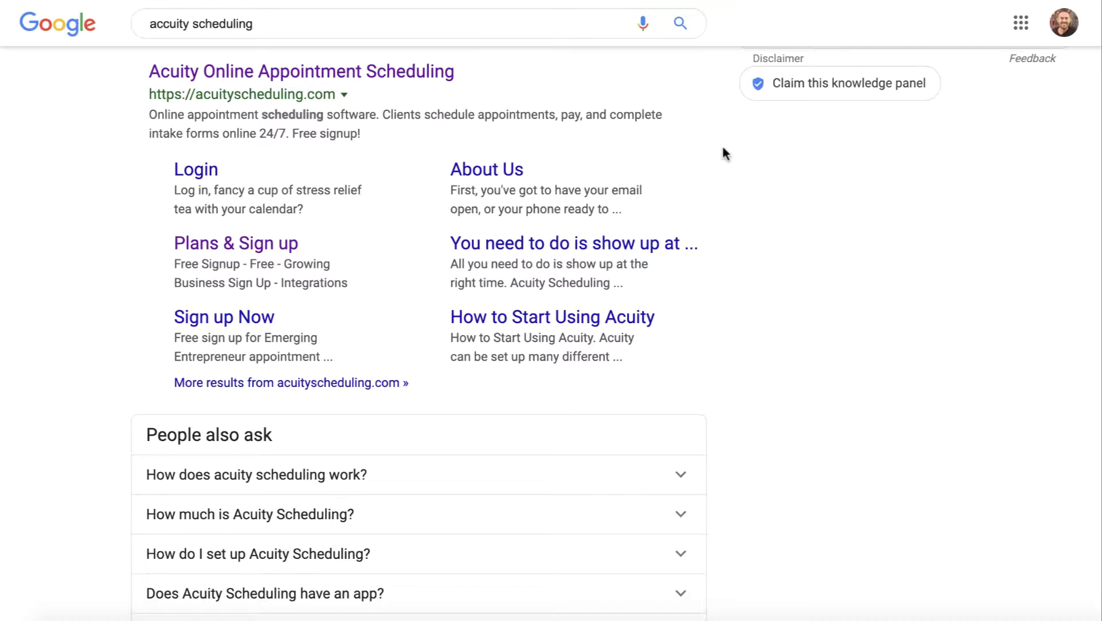
Open the 'Acuity Online Appointment Scheduling' search result to reach the sign-up page
{"action": "left_click", "coordinate": [356, 72]}
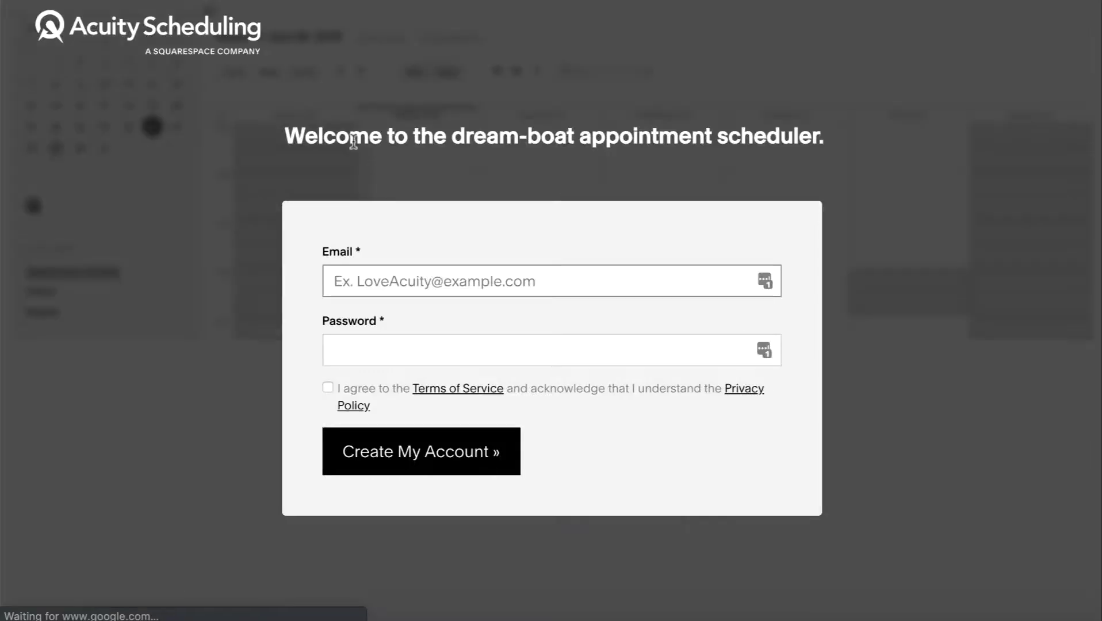
Sign up with the account email and password, accepting the terms of service
{"action": "left_click", "coordinate": [437, 283]}
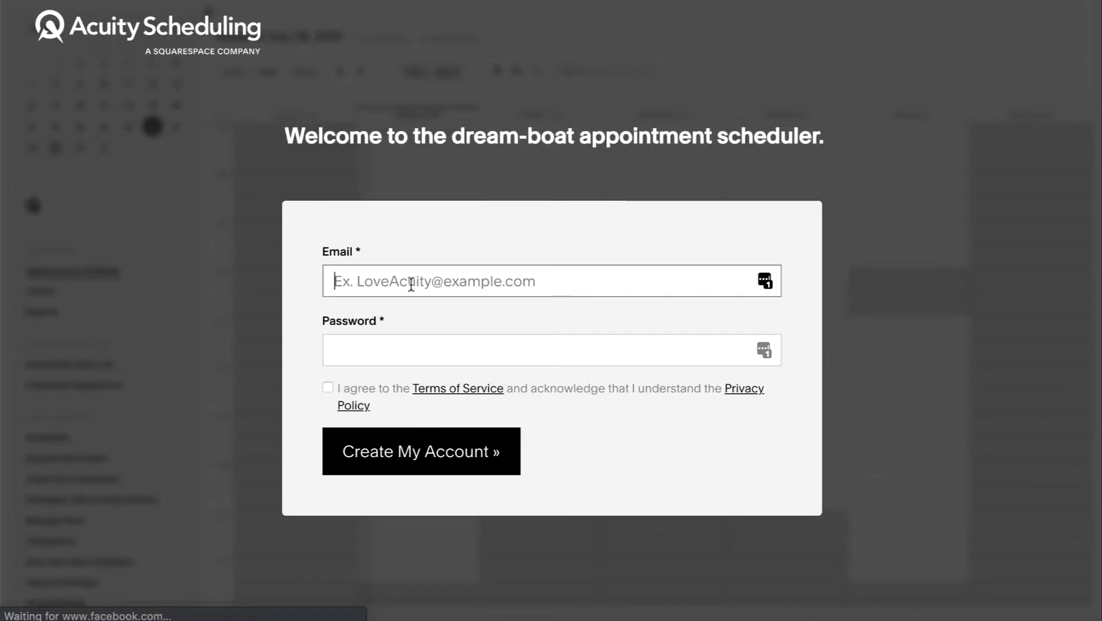
{"action": "key", "text": "super+v"}
{"action": "triple_click", "coordinate": [493, 284]}
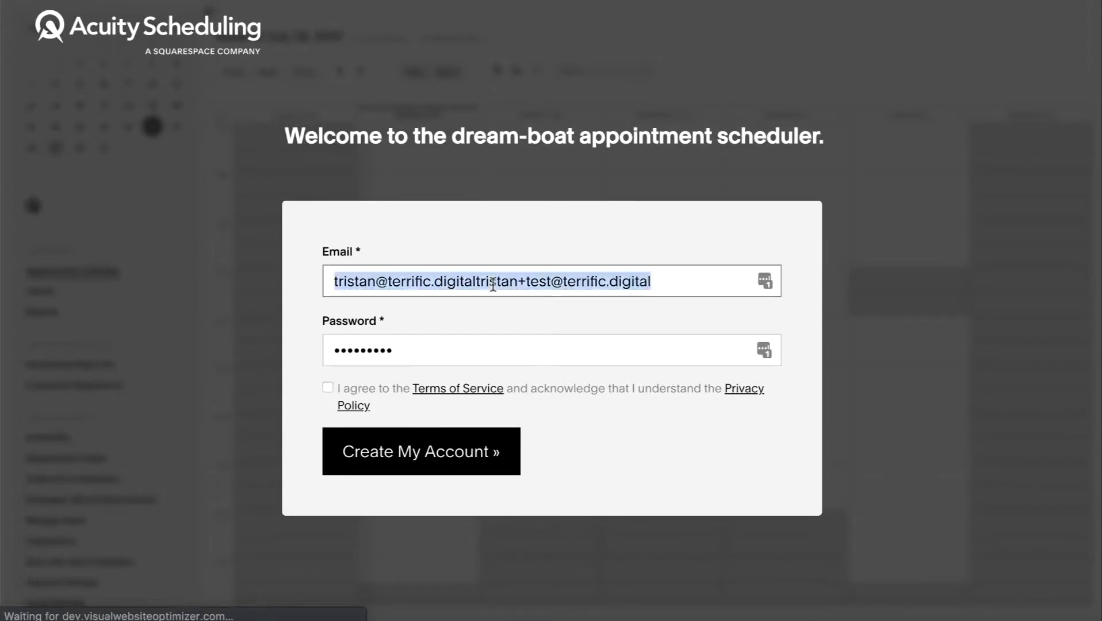
{"action": "key", "text": "super+v"}
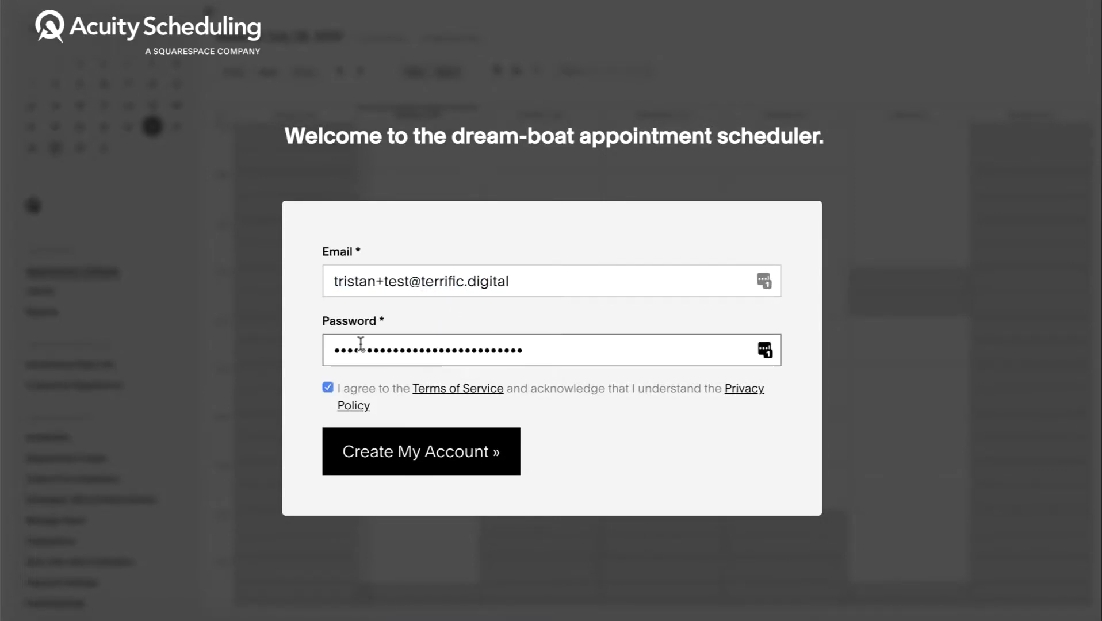
{"action": "triple_click", "coordinate": [331, 348]}
{"action": "key", "text": "super+v"}
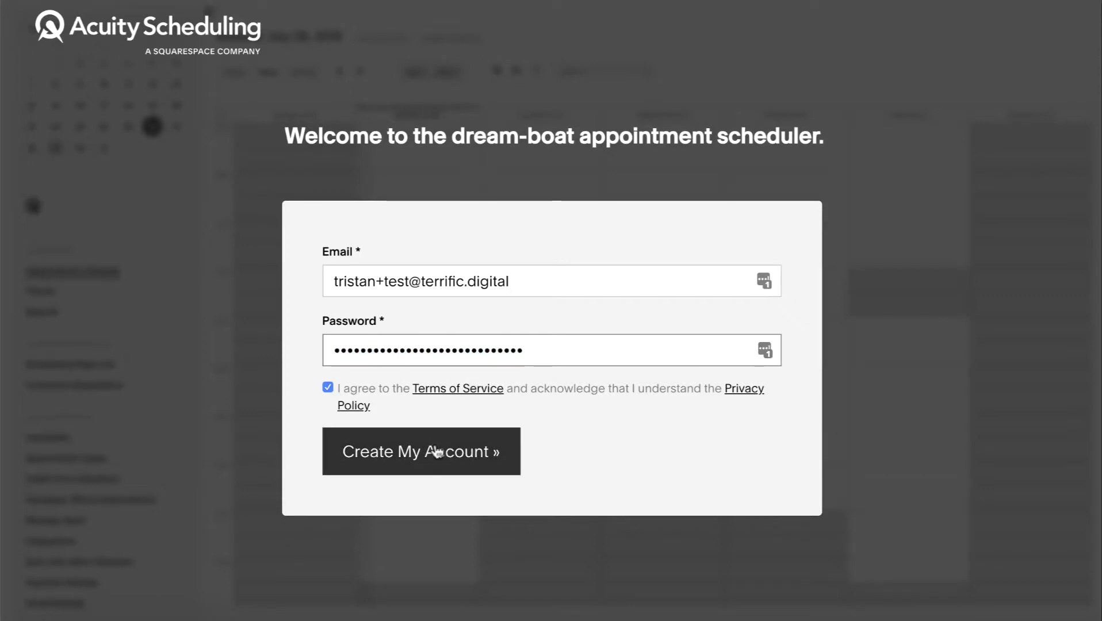
{"action": "left_click", "coordinate": [433, 453]}
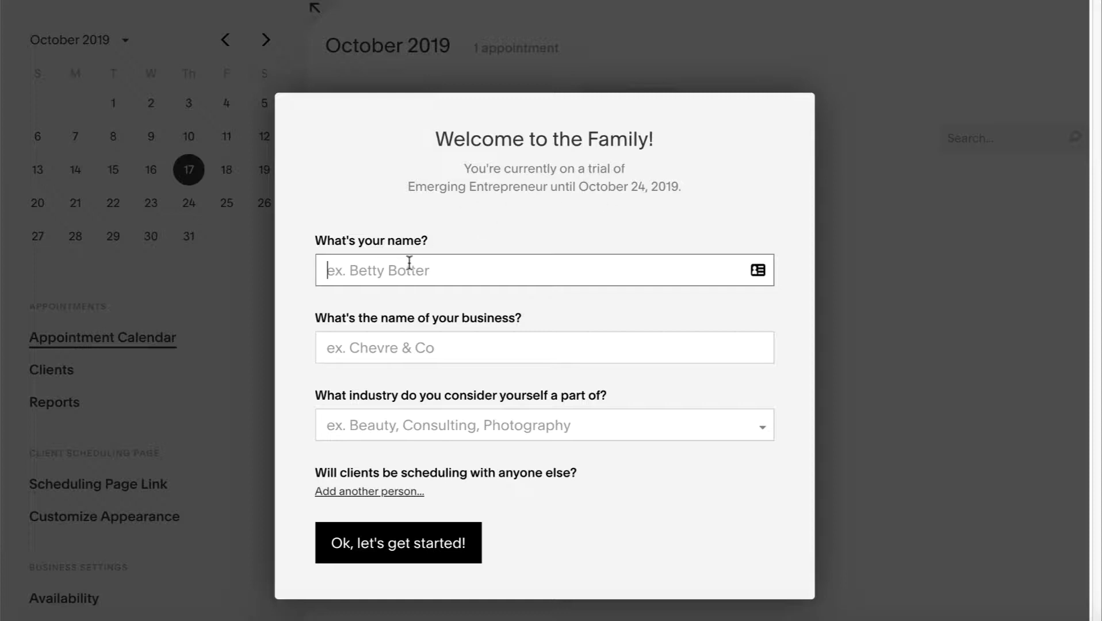
Enter your name with 'from Terrific' and the business name 'Terrific' in the welcome form
{"action": "type", "text": "Tristan"}
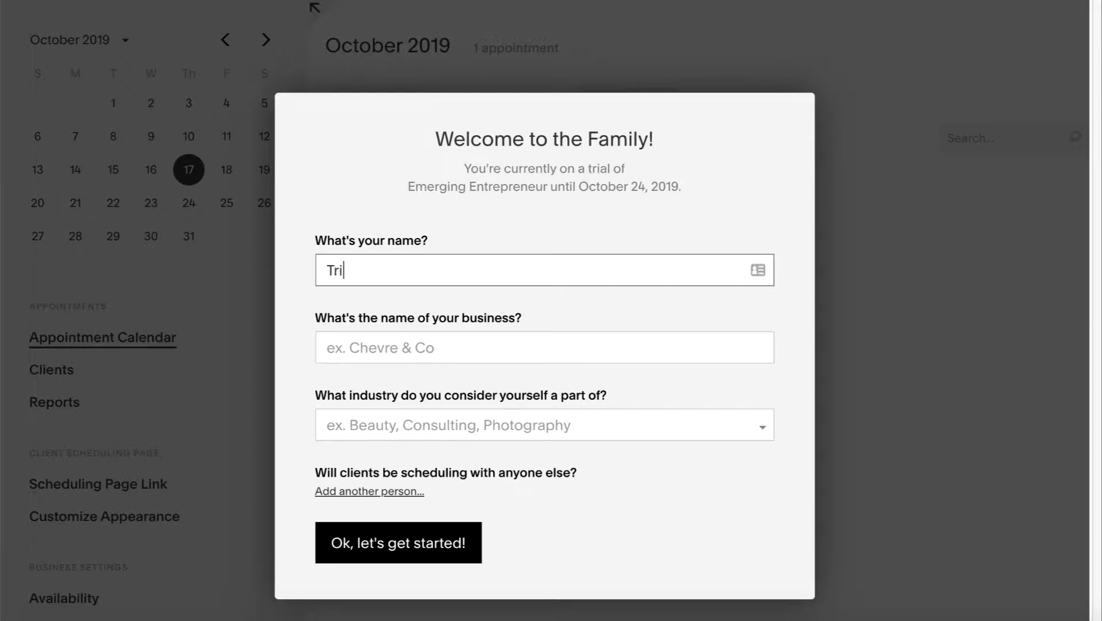
{"action": "left_click", "coordinate": [381, 352]}
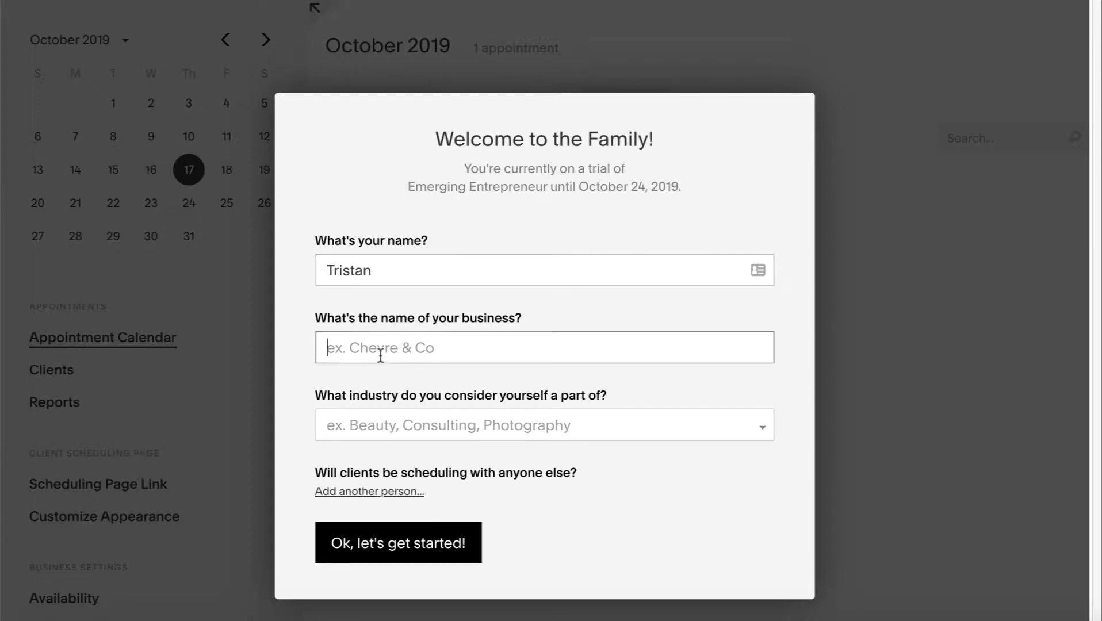
{"action": "left_click", "coordinate": [433, 273]}
{"action": "type", "text": "from Terrific"}
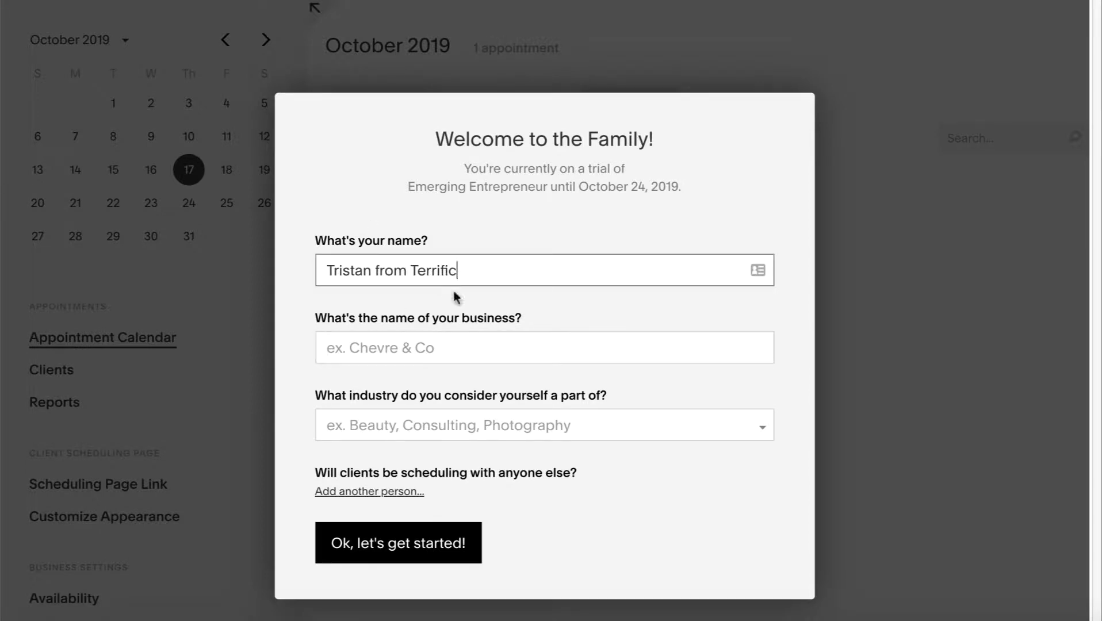
{"action": "left_click", "coordinate": [412, 350]}
{"action": "type", "text": "Terrific"}
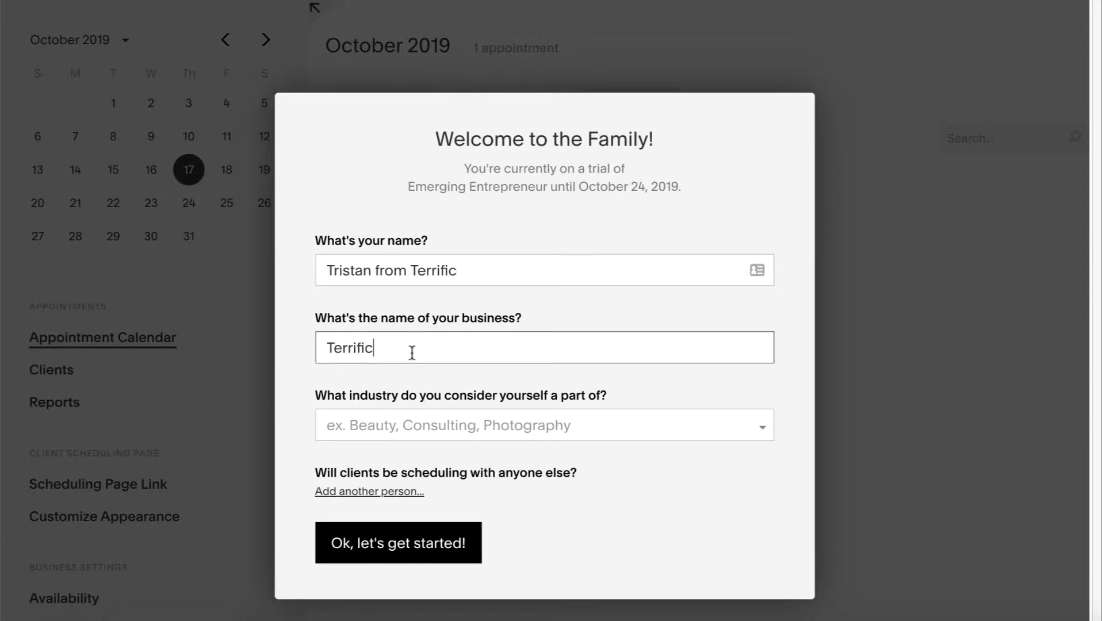
Choose Consulting as the industry and submit the welcome form to start setup
{"action": "left_click", "coordinate": [492, 424]}
{"action": "type", "text": "con"}
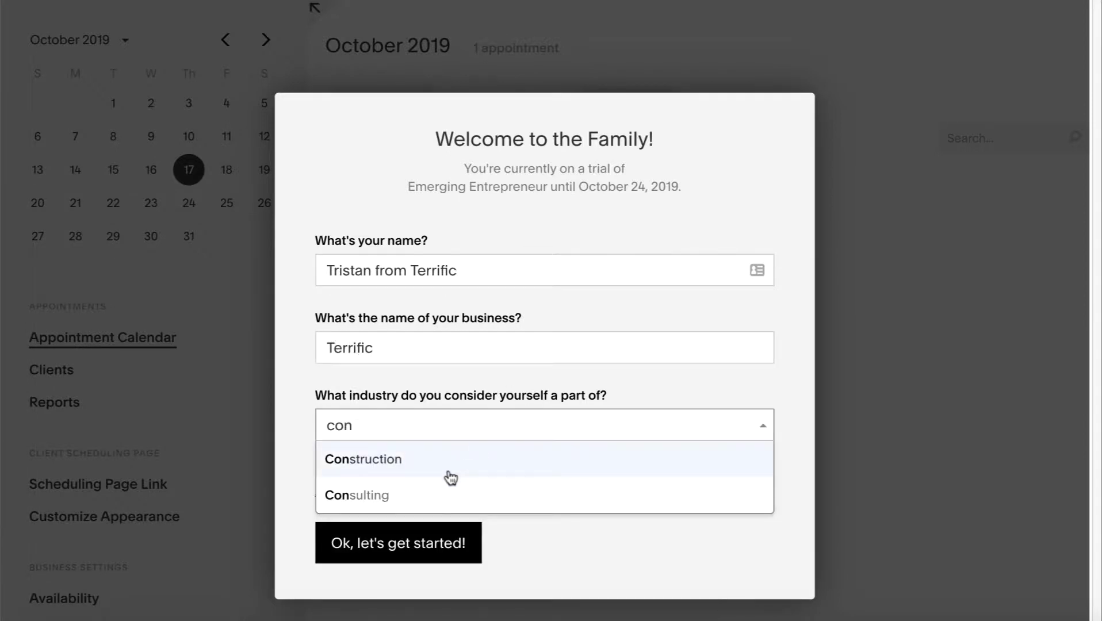
{"action": "left_click", "coordinate": [426, 497]}
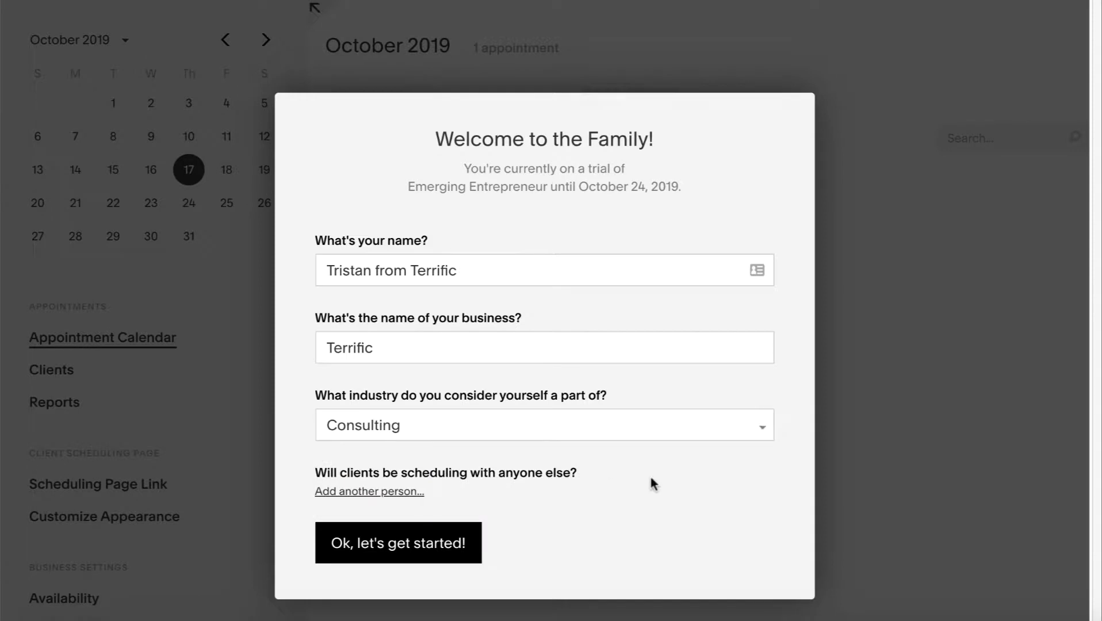
{"action": "left_click", "coordinate": [379, 554]}
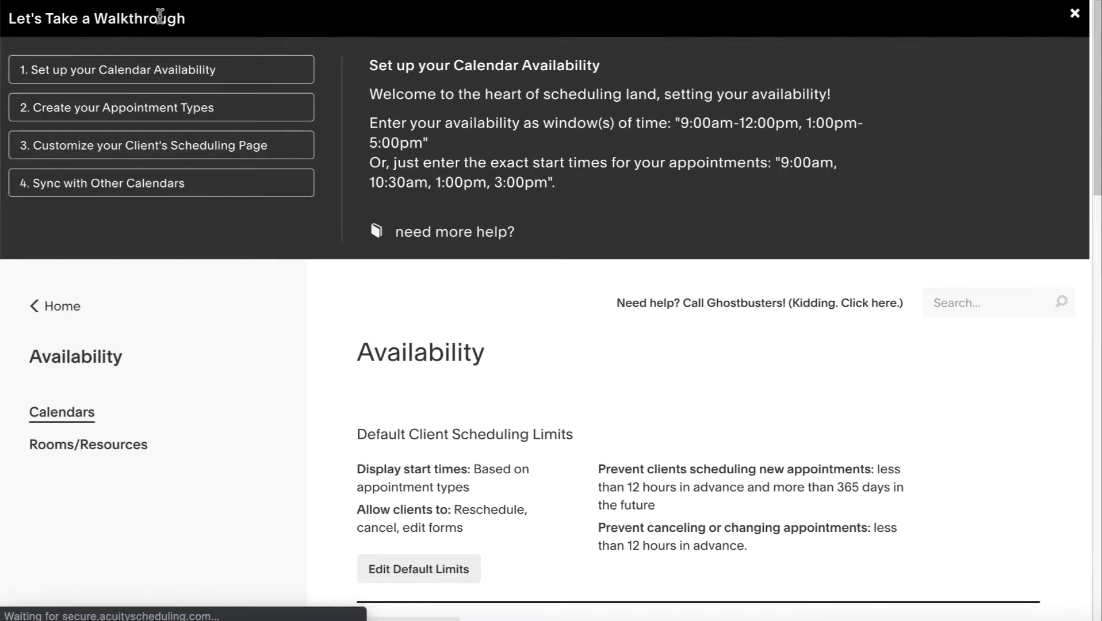
Open Edit Default Limits on the Availability page to edit the client scheduling limits
{"action": "scroll", "coordinate": [345, 55], "scroll_direction": "up", "scroll_amount": 10}
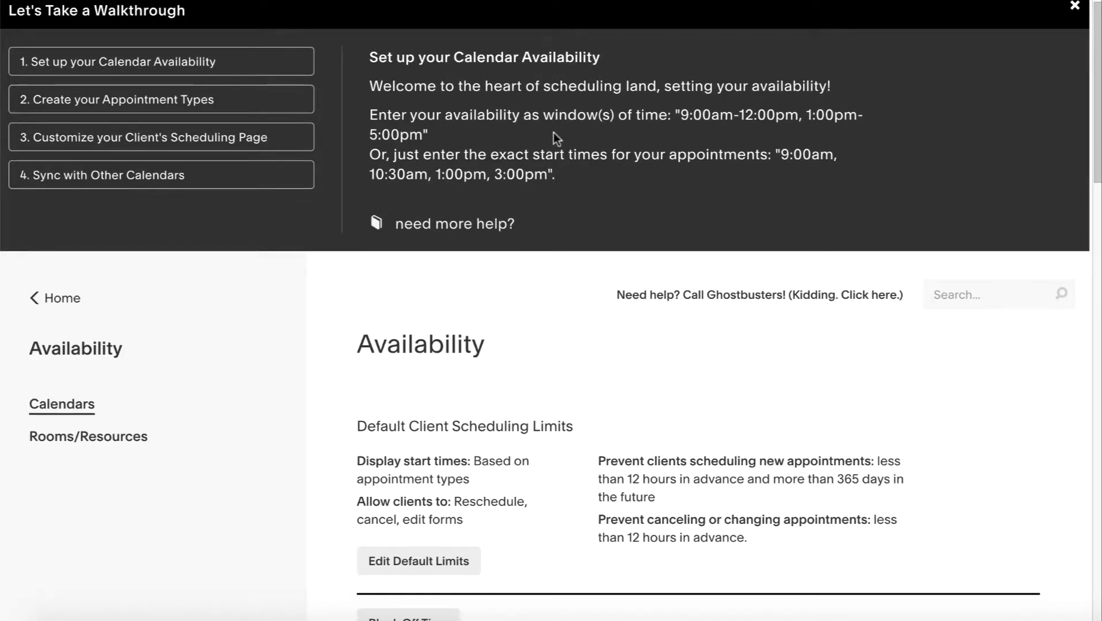
{"action": "scroll", "coordinate": [560, 191], "scroll_direction": "down", "scroll_amount": 5}
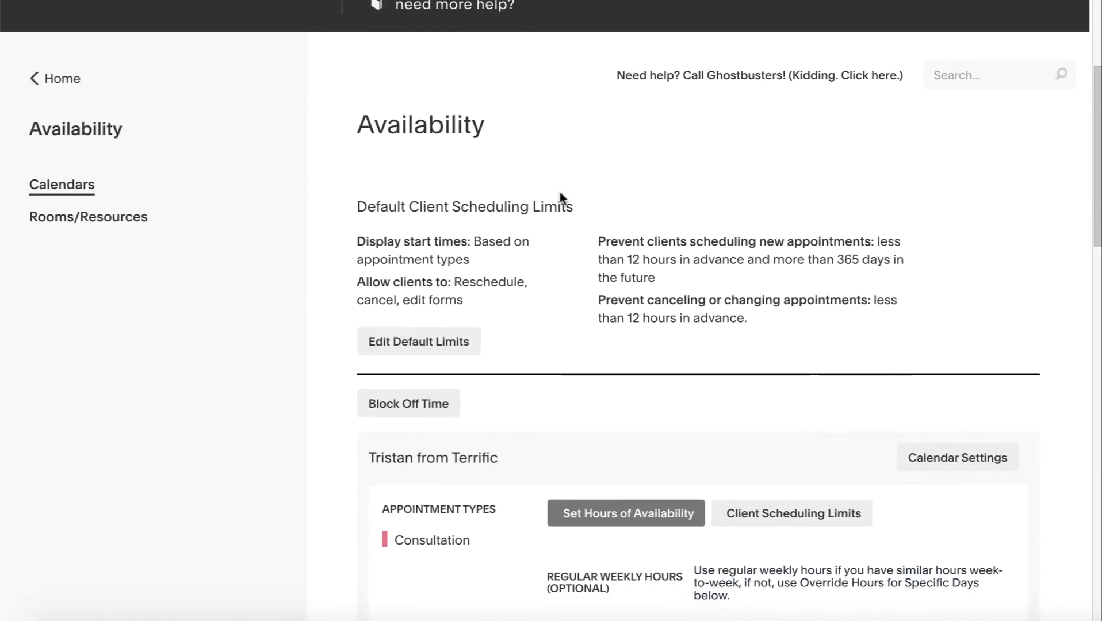
{"action": "scroll", "coordinate": [568, 197], "scroll_direction": "down", "scroll_amount": 1}
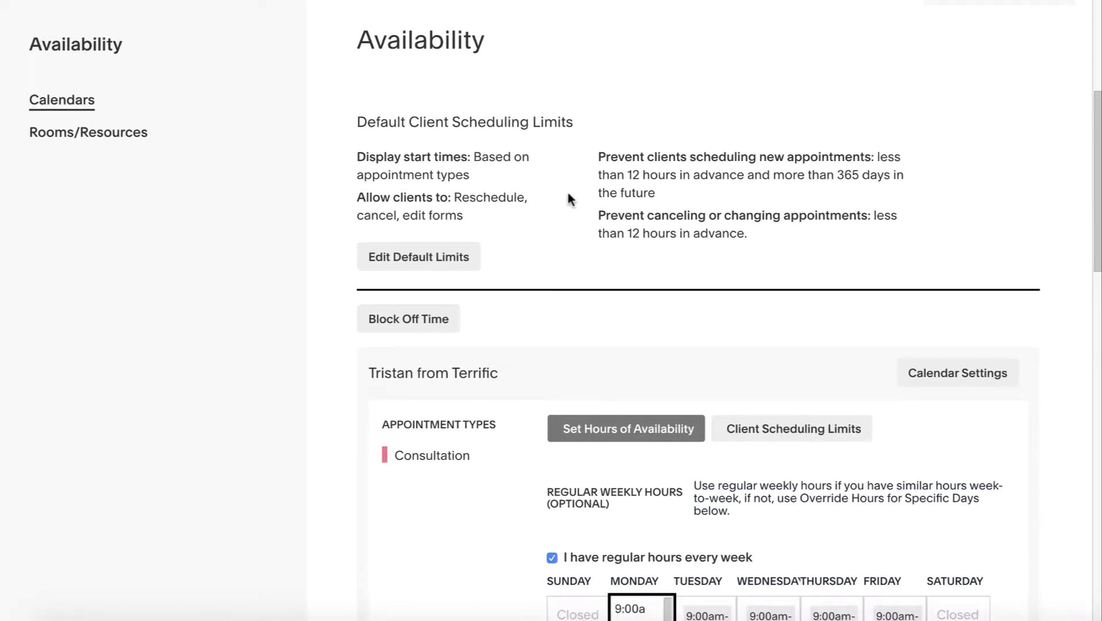
{"action": "left_click", "coordinate": [414, 257]}
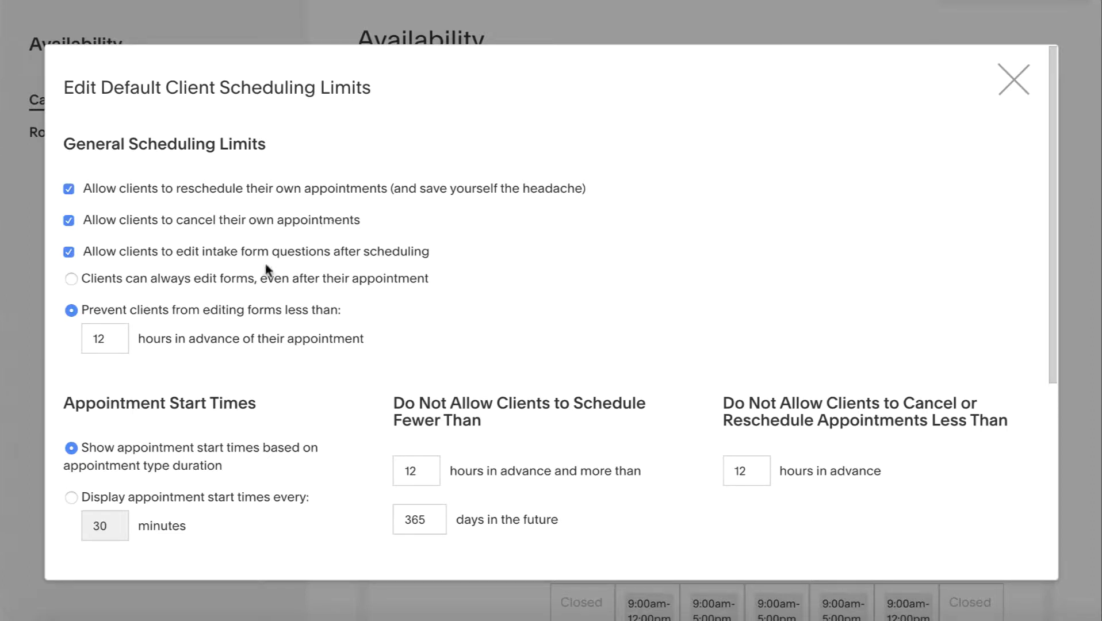
Turn on Make Me Look Busy, hiding 30% of available appointments
{"action": "scroll", "coordinate": [267, 270], "scroll_direction": "down", "scroll_amount": 1}
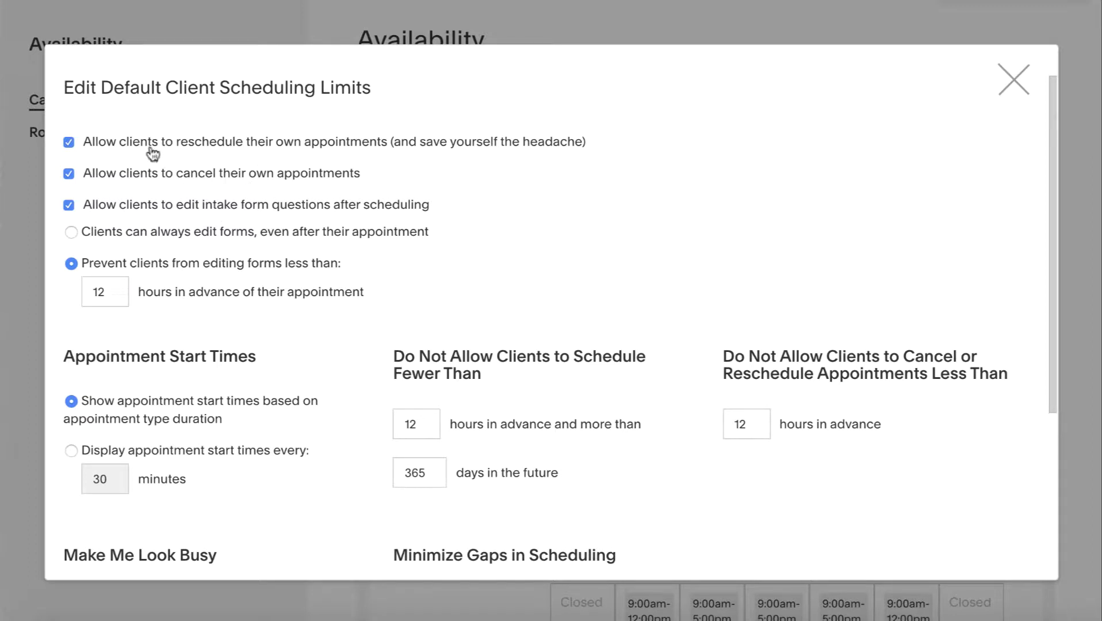
{"action": "scroll", "coordinate": [266, 233], "scroll_direction": "down", "scroll_amount": 1}
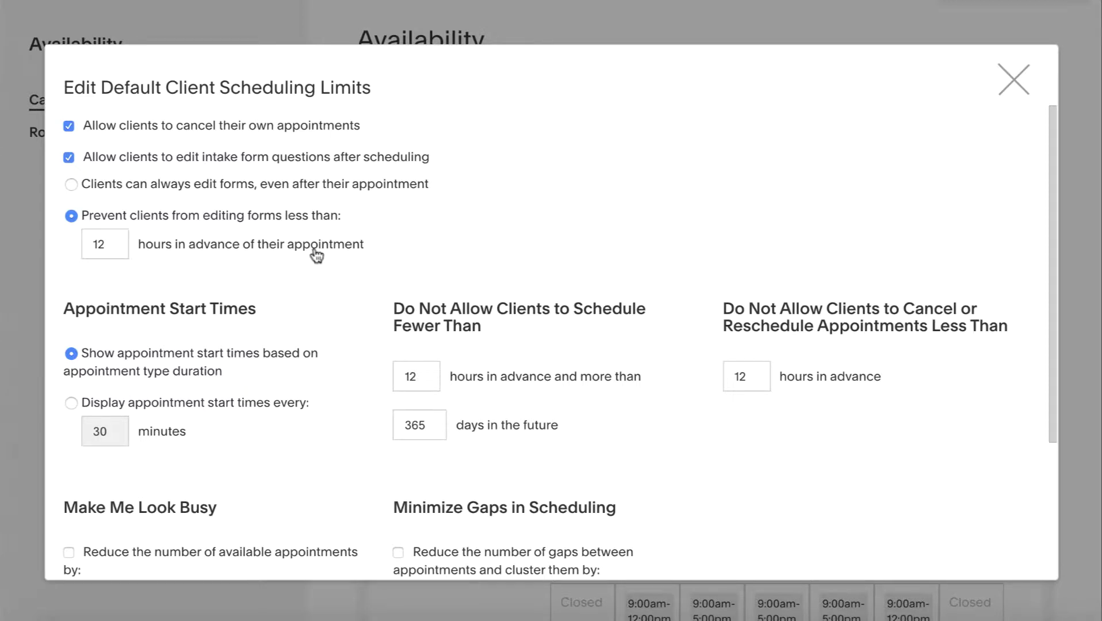
{"action": "scroll", "coordinate": [315, 296], "scroll_direction": "down", "scroll_amount": 1}
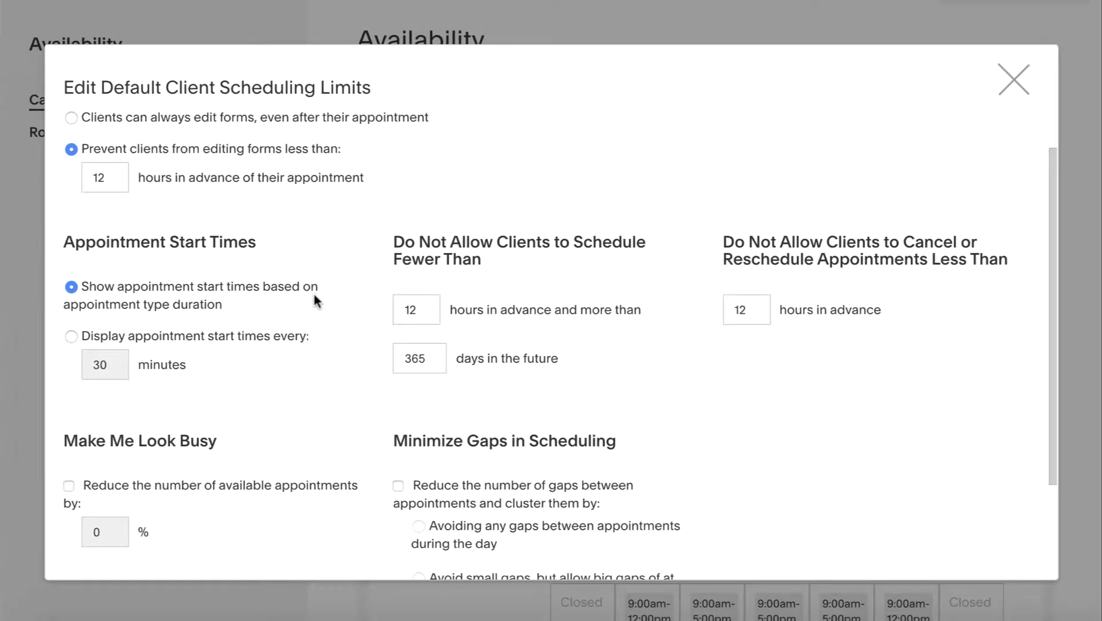
{"action": "scroll", "coordinate": [314, 297], "scroll_direction": "down", "scroll_amount": 1}
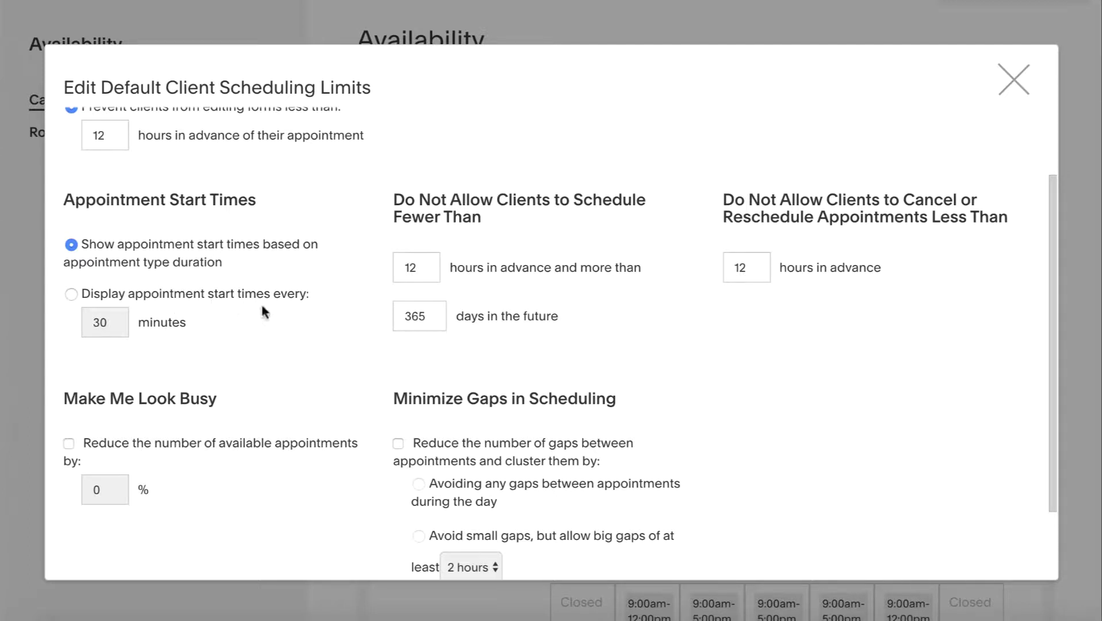
{"action": "scroll", "coordinate": [257, 322], "scroll_direction": "down", "scroll_amount": 1}
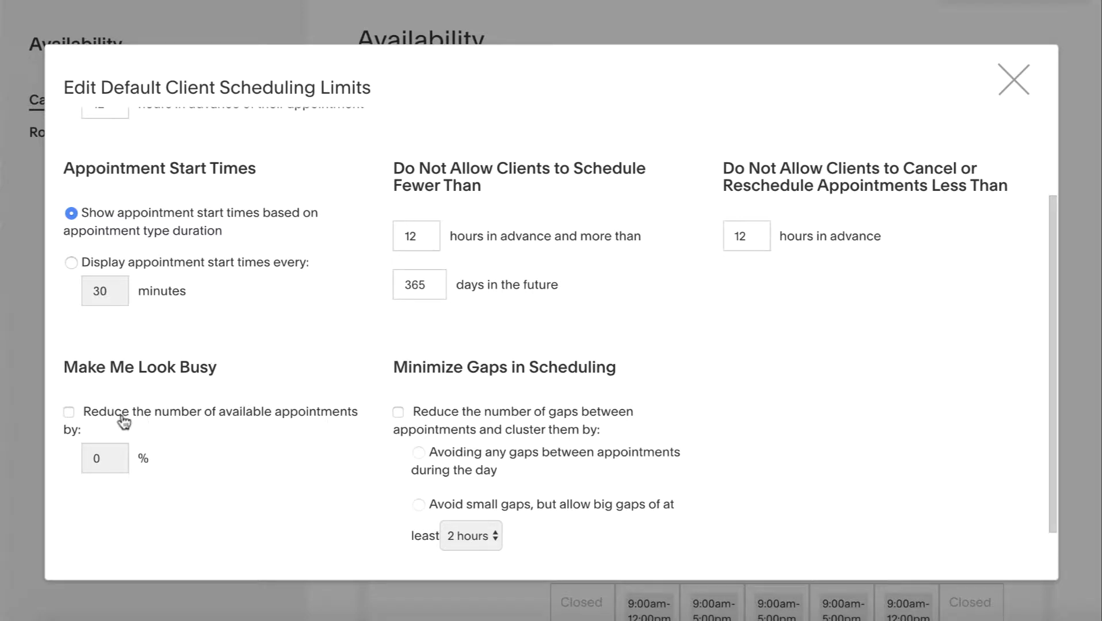
{"action": "left_click", "coordinate": [69, 412]}
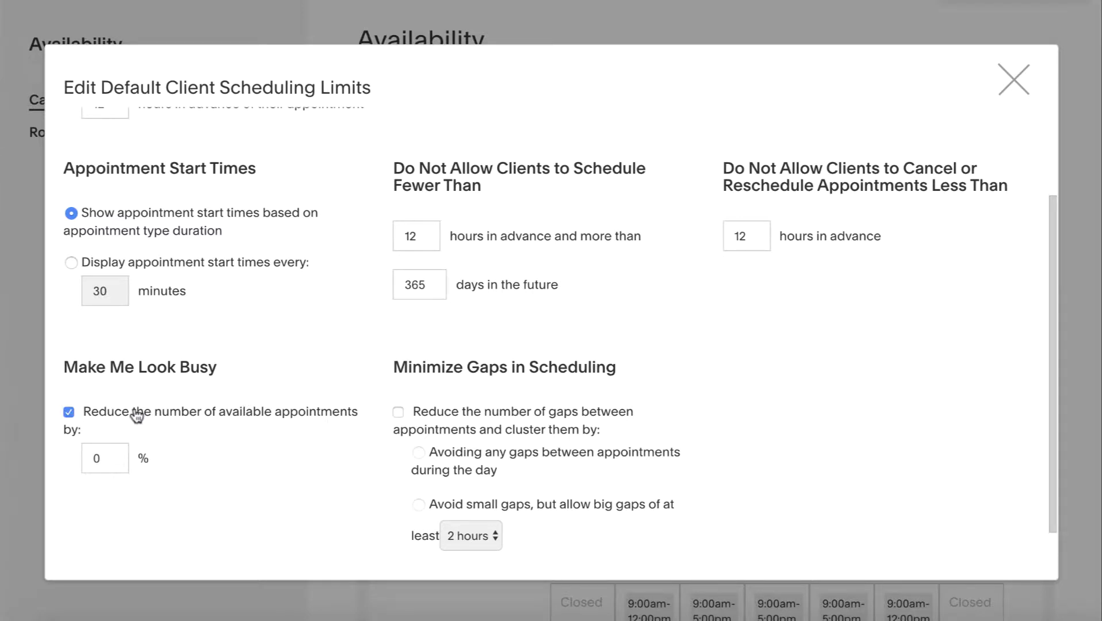
{"action": "left_click", "coordinate": [92, 457]}
{"action": "type", "text": "3"}
{"action": "left_click", "coordinate": [229, 479]}
Turn on Minimize Gaps in Scheduling to avoid any gaps between appointments
{"action": "scroll", "coordinate": [441, 216], "scroll_direction": "up", "scroll_amount": 3}
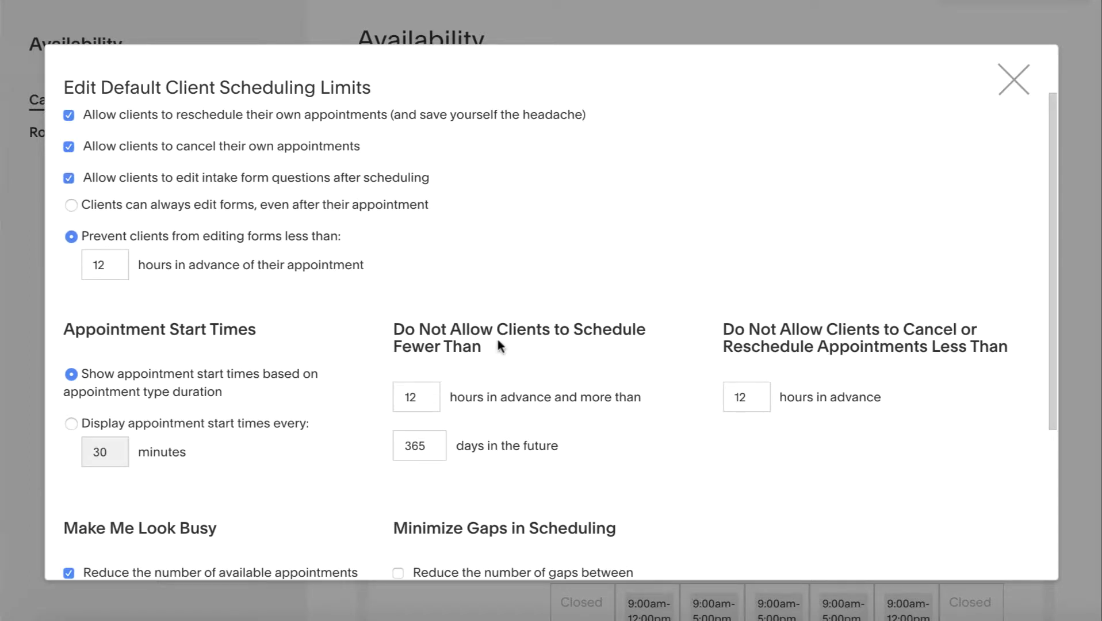
{"action": "scroll", "coordinate": [498, 346], "scroll_direction": "down", "scroll_amount": 1}
{"action": "scroll", "coordinate": [482, 327], "scroll_direction": "down", "scroll_amount": 1}
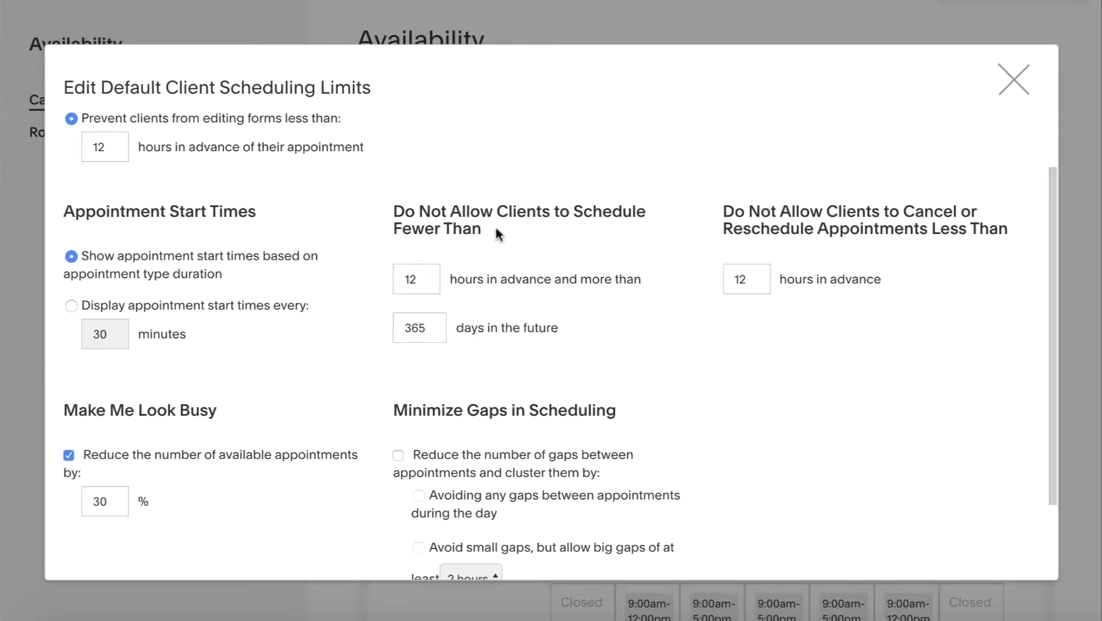
{"action": "scroll", "coordinate": [537, 263], "scroll_direction": "down", "scroll_amount": 2}
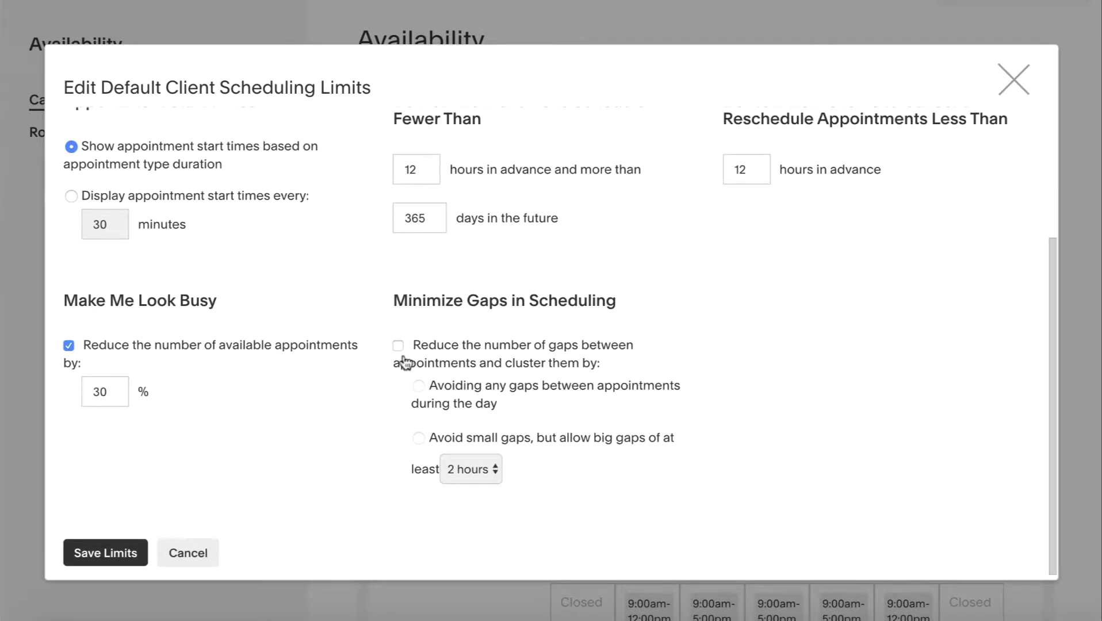
{"action": "left_click", "coordinate": [400, 346]}
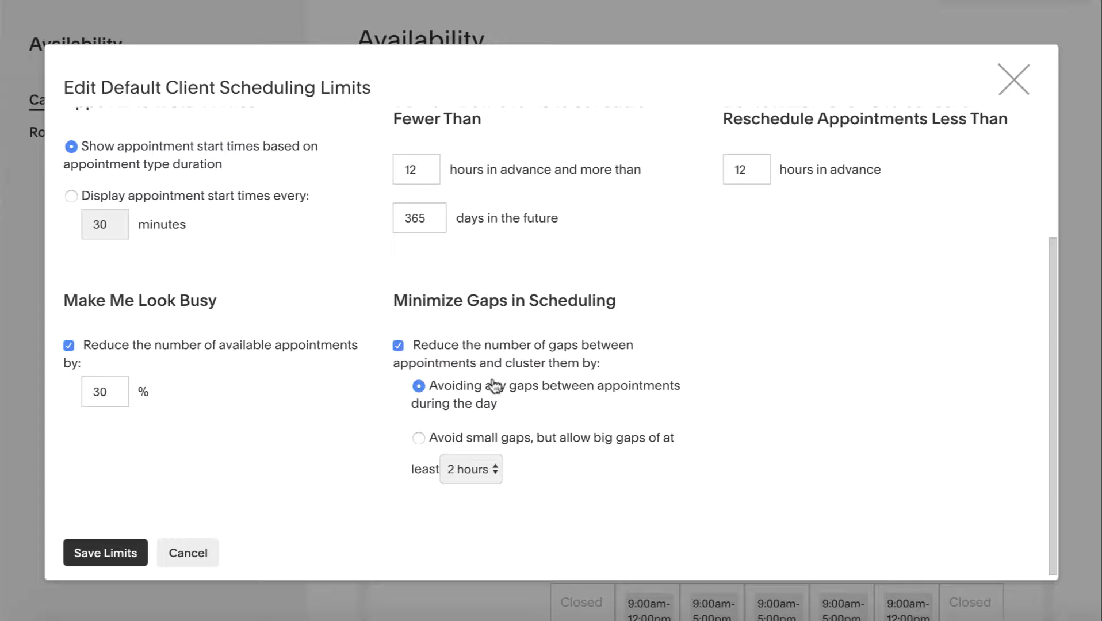
Save the default client scheduling limits with Save Limits
{"action": "scroll", "coordinate": [496, 406], "scroll_direction": "down", "scroll_amount": 1}
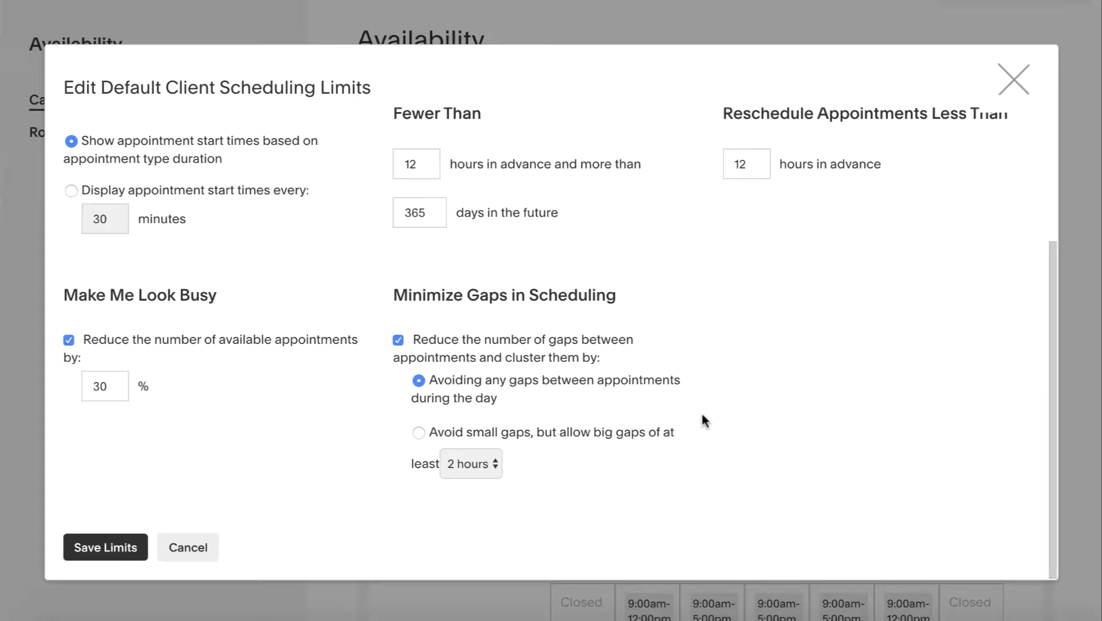
{"action": "scroll", "coordinate": [747, 301], "scroll_direction": "up", "scroll_amount": 3}
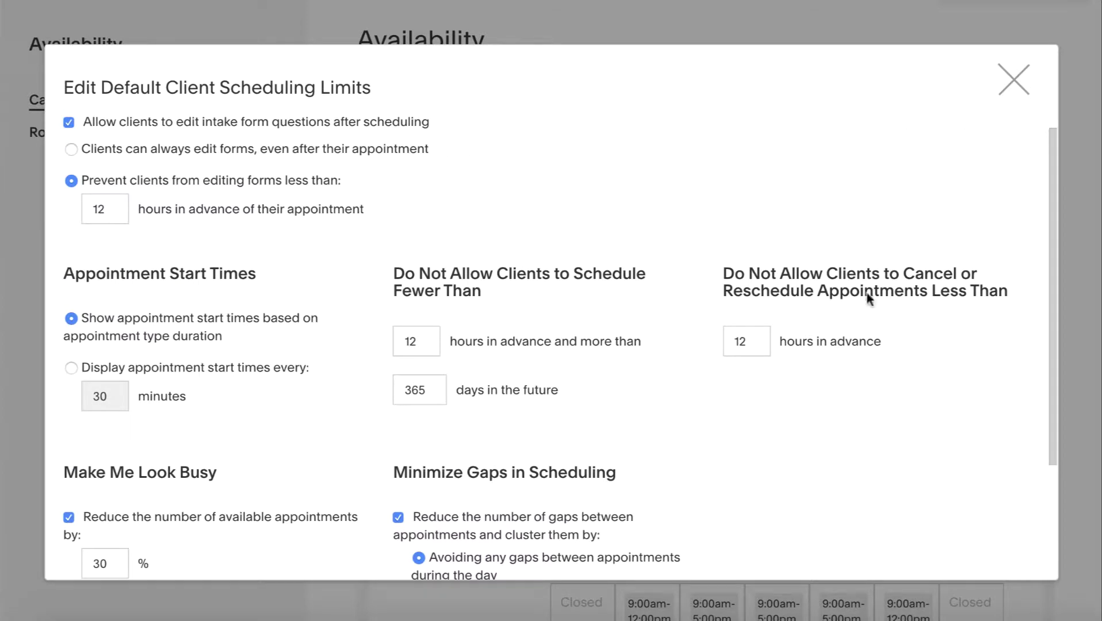
{"action": "scroll", "coordinate": [817, 375], "scroll_direction": "down", "scroll_amount": 2}
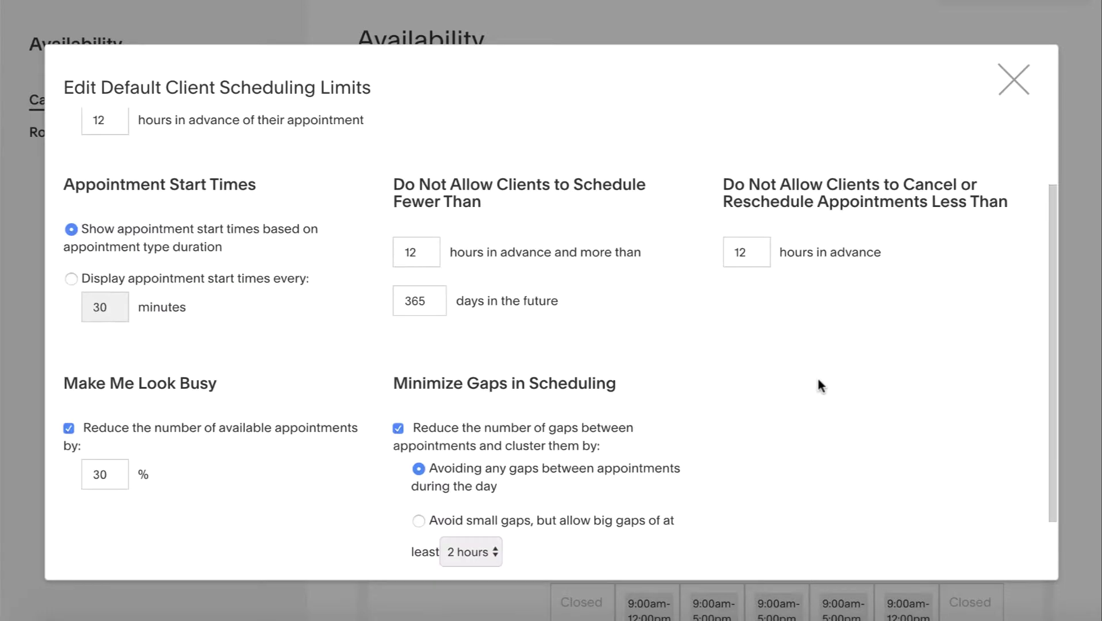
{"action": "scroll", "coordinate": [693, 457], "scroll_direction": "down", "scroll_amount": 2}
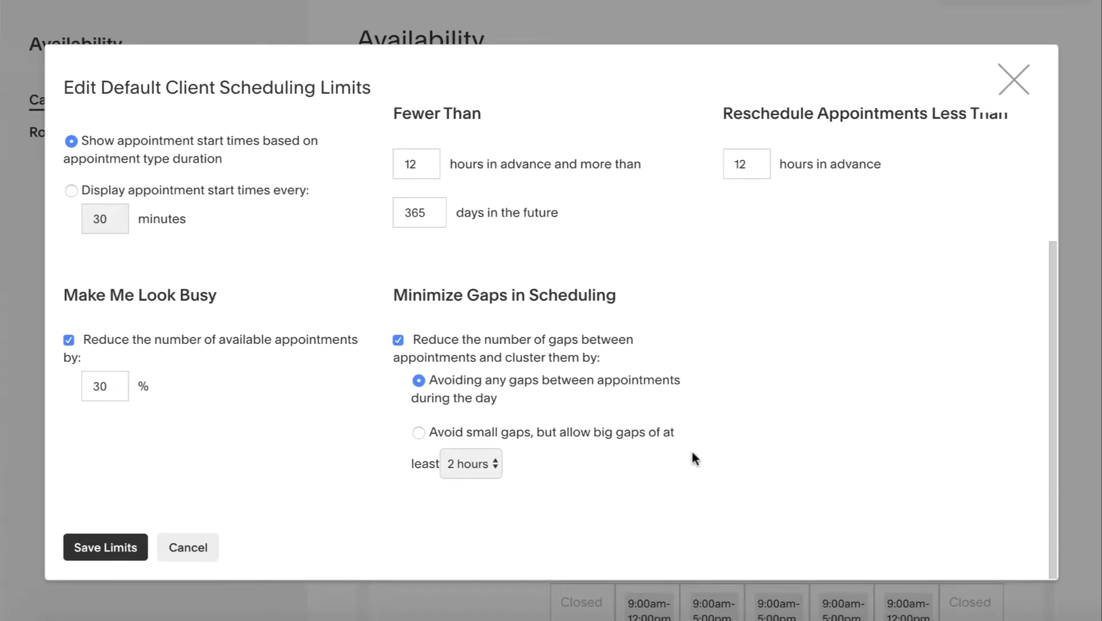
{"action": "scroll", "coordinate": [657, 261], "scroll_direction": "up", "scroll_amount": 7}
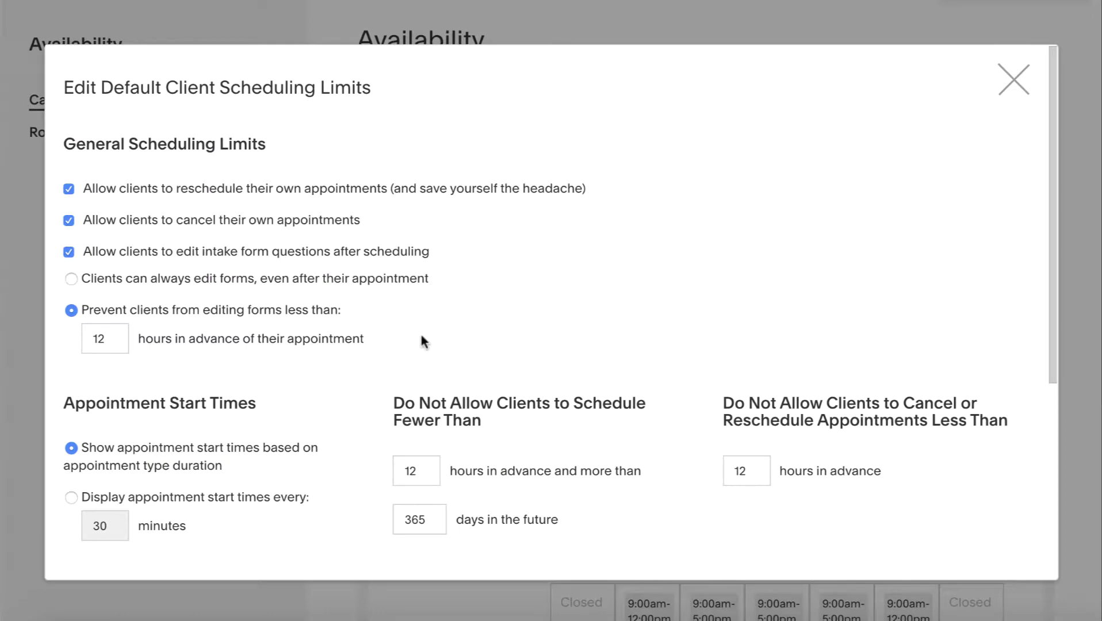
{"action": "scroll", "coordinate": [396, 346], "scroll_direction": "down", "scroll_amount": 7}
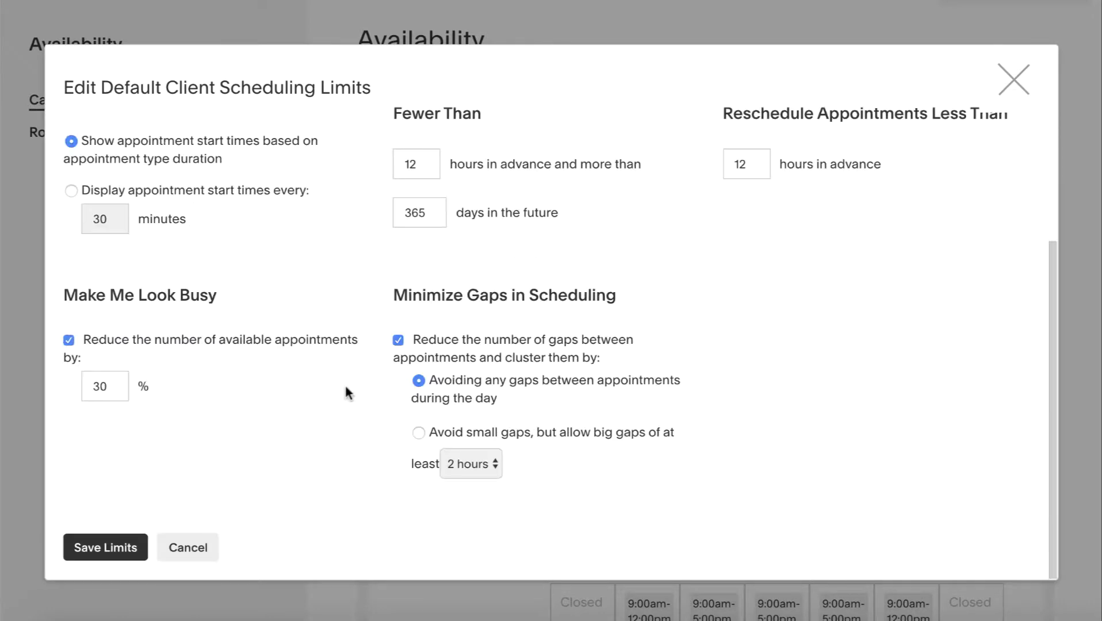
{"action": "left_click", "coordinate": [107, 547]}
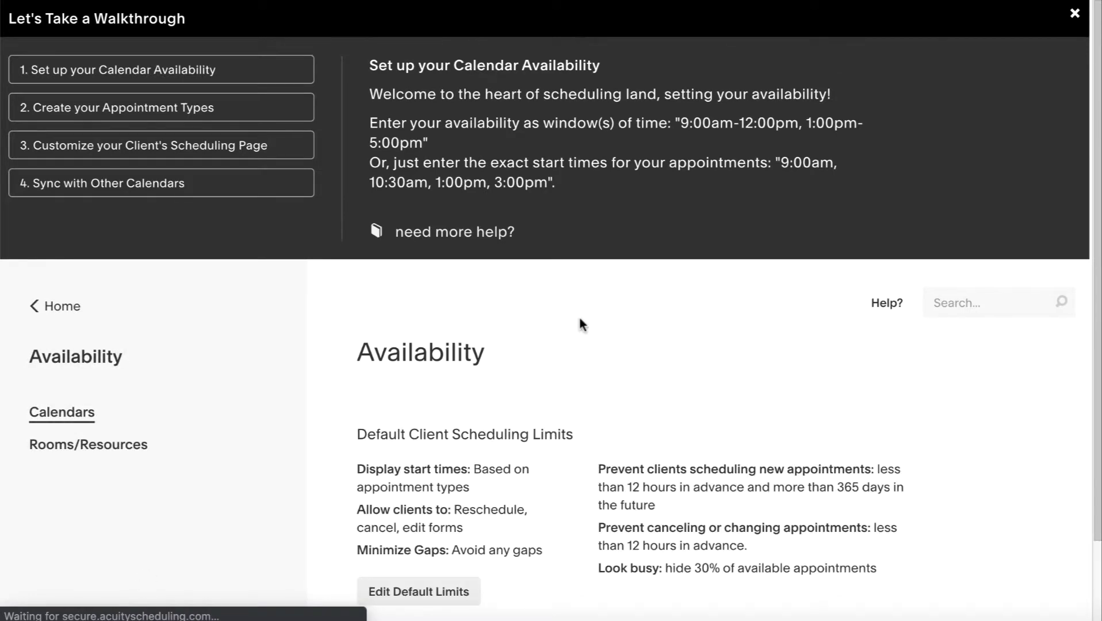
Scroll to Set Hours of Availability and open Monday's cell in the weekly hours grid
{"action": "scroll", "coordinate": [320, 359], "scroll_direction": "down", "scroll_amount": 2}
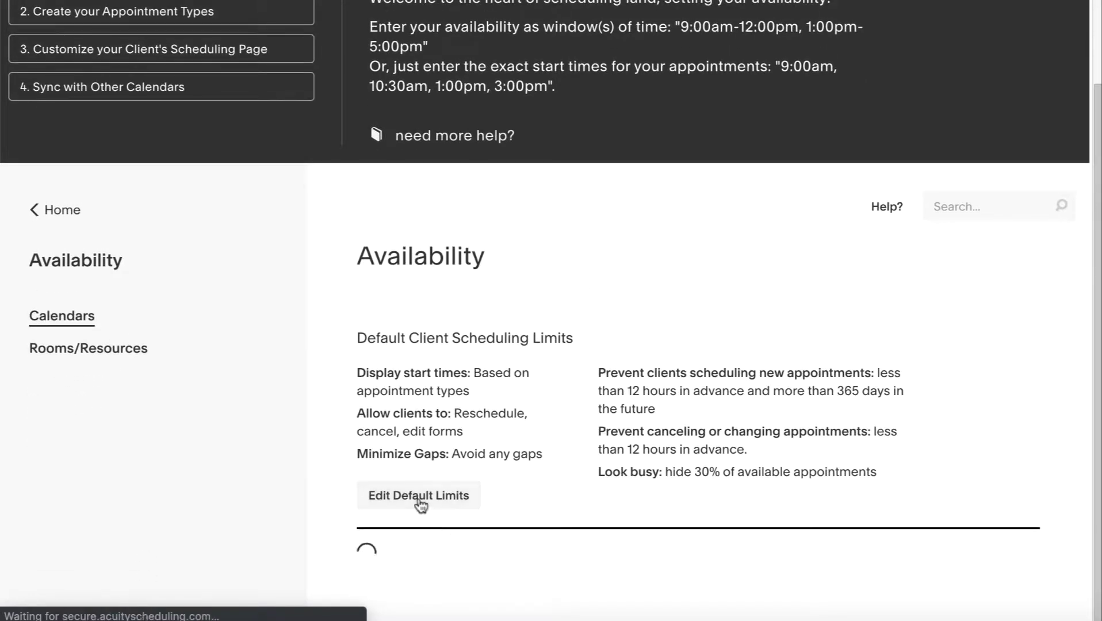
{"action": "scroll", "coordinate": [585, 492], "scroll_direction": "down", "scroll_amount": 10}
{"action": "left_click", "coordinate": [585, 488]}
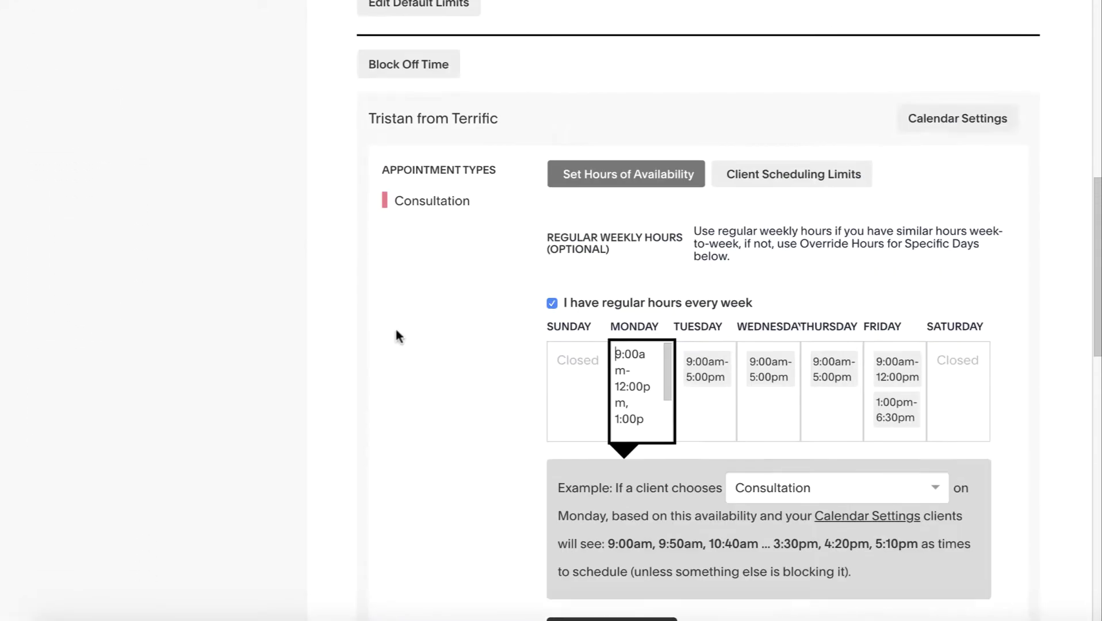
{"action": "scroll", "coordinate": [477, 466], "scroll_direction": "down", "scroll_amount": 2}
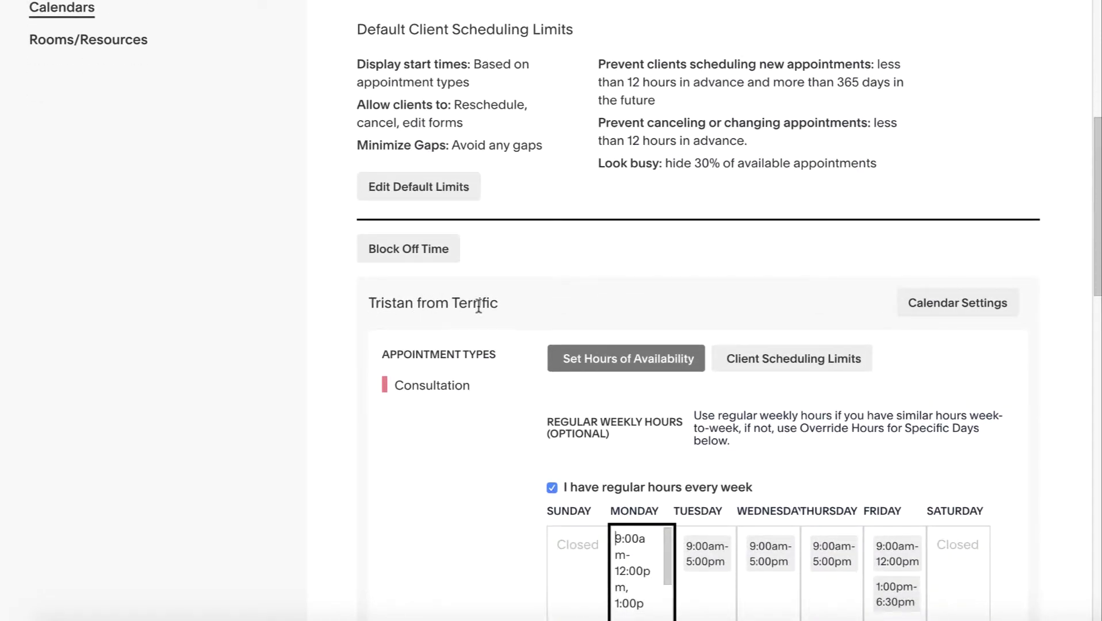
{"action": "left_click_drag", "start_coordinate": [499, 303], "coordinate": [368, 304]}
{"action": "left_click", "coordinate": [369, 303]}
{"action": "scroll", "coordinate": [563, 322], "scroll_direction": "down", "scroll_amount": 1}
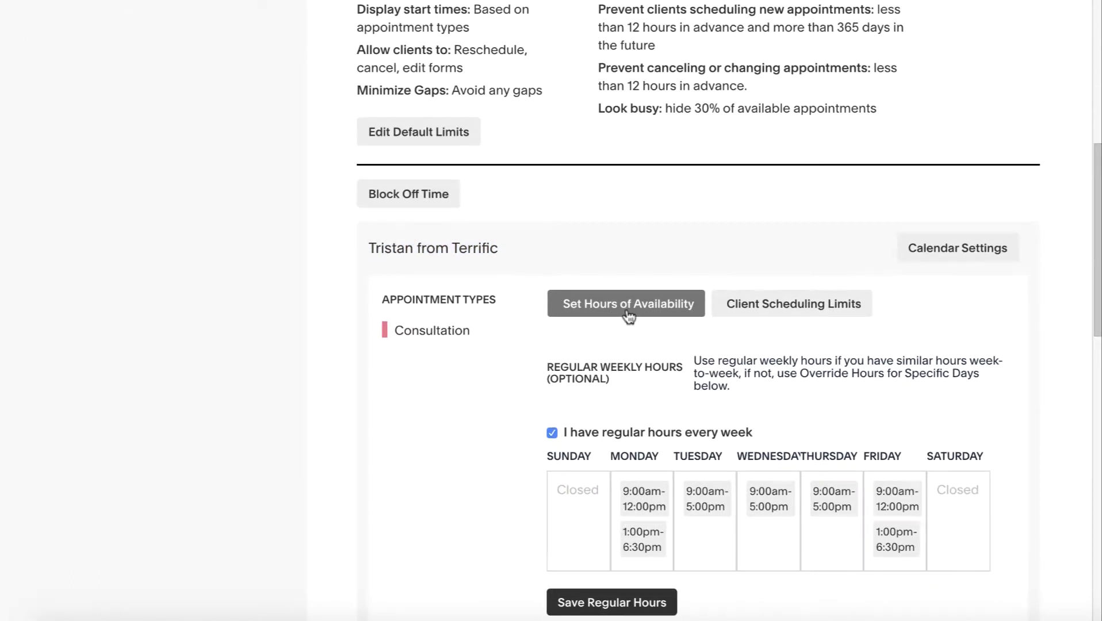
{"action": "scroll", "coordinate": [627, 315], "scroll_direction": "down", "scroll_amount": 1}
{"action": "scroll", "coordinate": [627, 315], "scroll_direction": "down", "scroll_amount": 2}
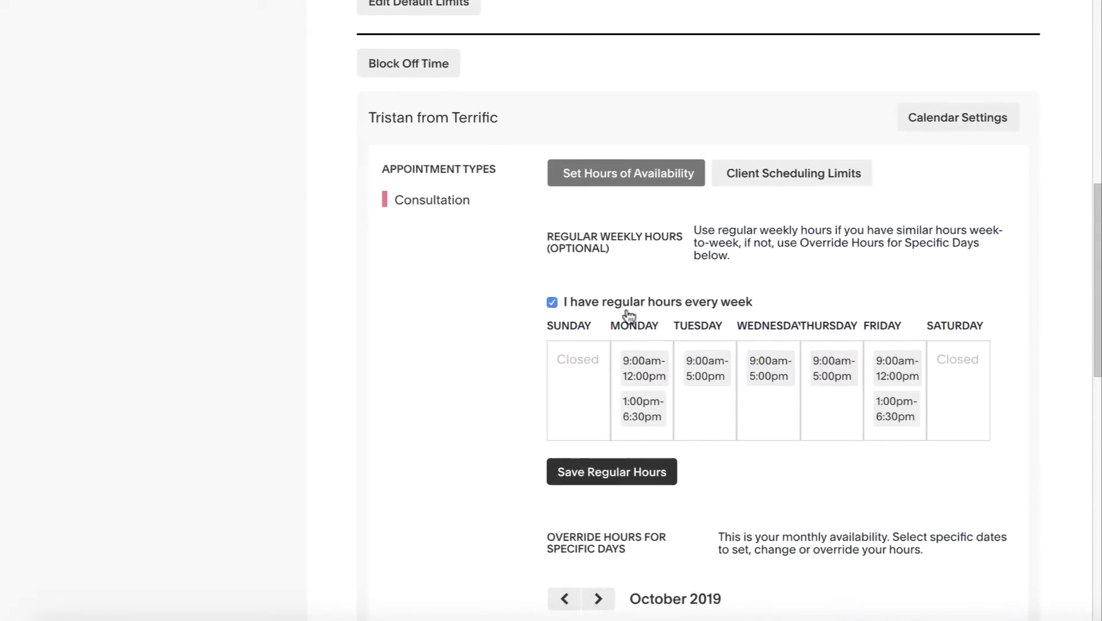
{"action": "left_click", "coordinate": [635, 356]}
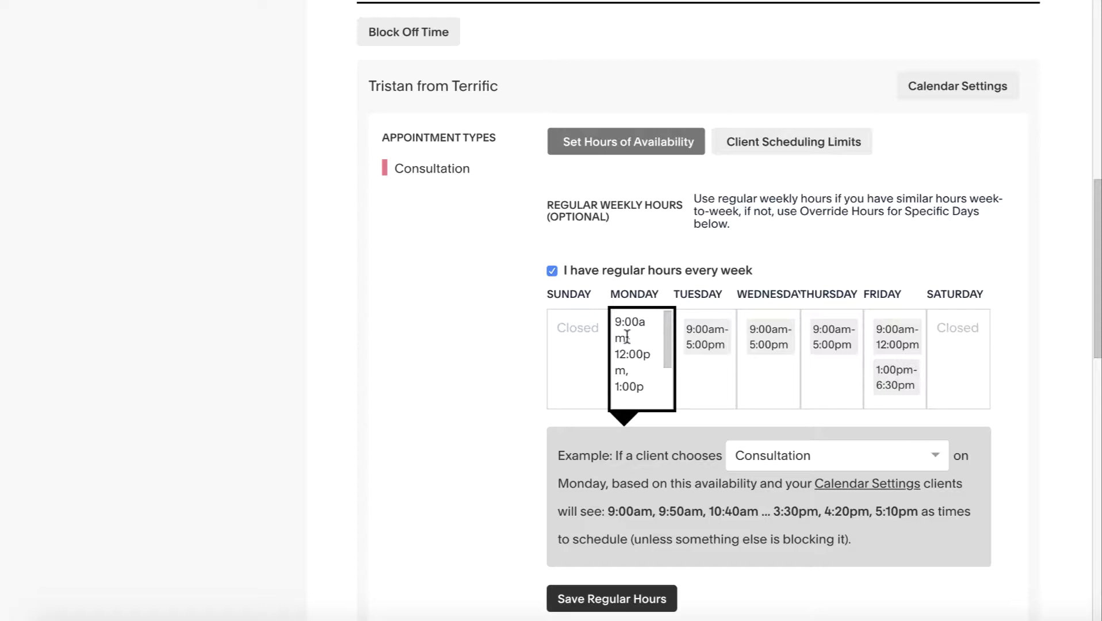
Add 10:00am and 1:00pm entries after 9:00am in Monday's hours text
{"action": "left_click", "coordinate": [641, 335]}
{"action": "key", "text": "BackSpace"}
{"action": "type", "text": ", 10:00am, 1"}
{"action": "key", "text": "BackSpace"}
{"action": "key", "text": "BackSpace"}
{"action": "type", "text": ":00pm,"}
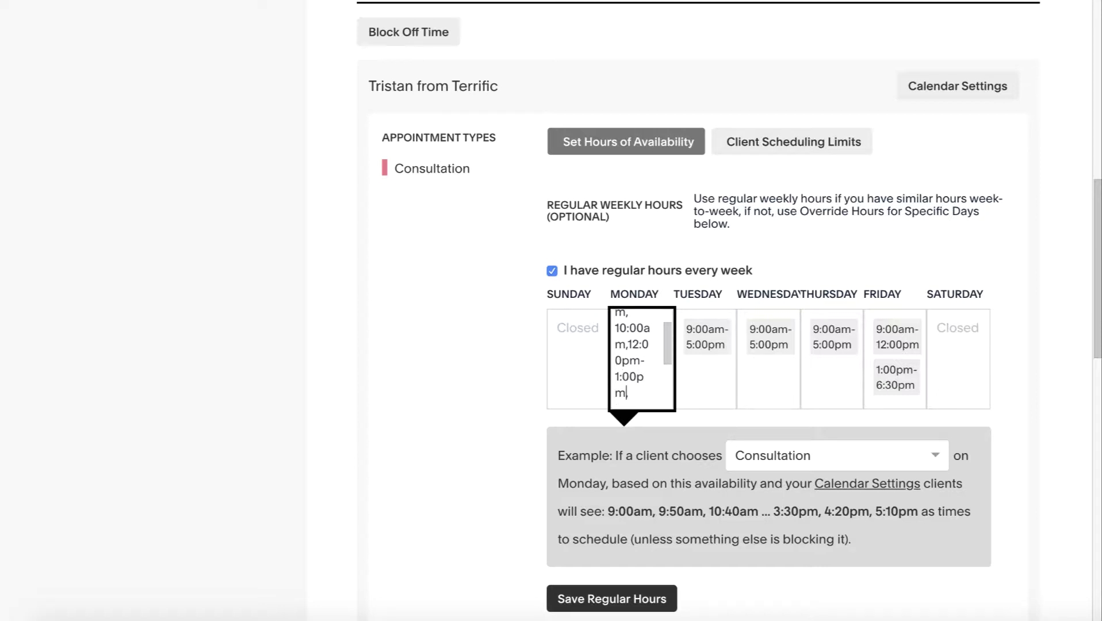
Remove the 12:00pm-3:00pm range, leaving 9:00am, 10:00am, 1:00pm-6:30pm for Monday
{"action": "scroll", "coordinate": [636, 338], "scroll_direction": "down", "scroll_amount": 1}
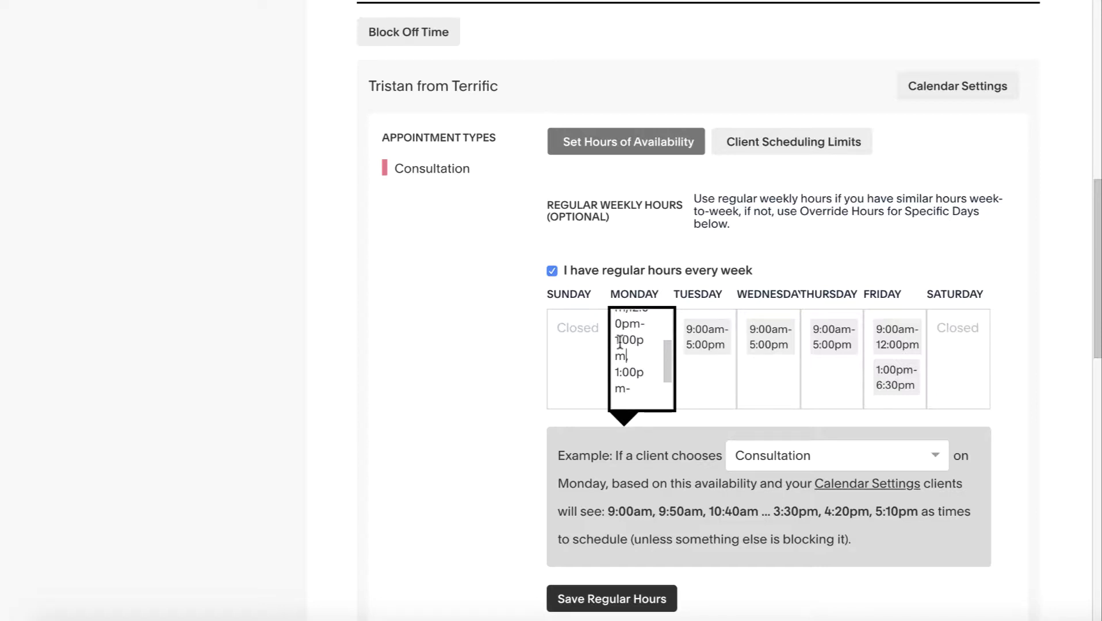
{"action": "scroll", "coordinate": [633, 342], "scroll_direction": "down", "scroll_amount": 1}
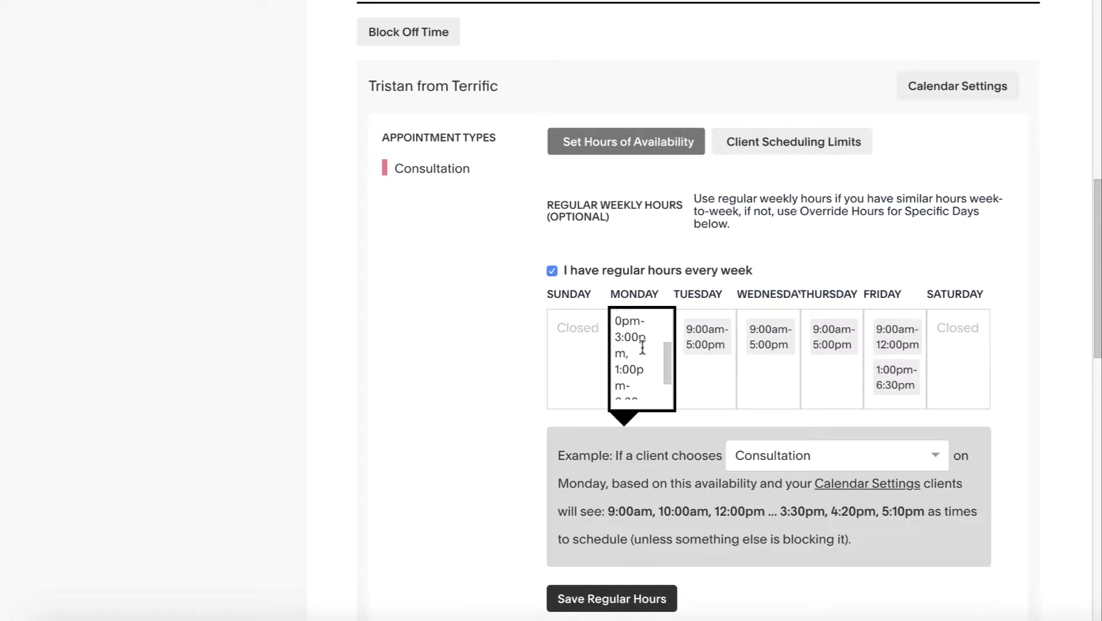
{"action": "left_click_drag", "start_coordinate": [639, 328], "coordinate": [645, 377]}
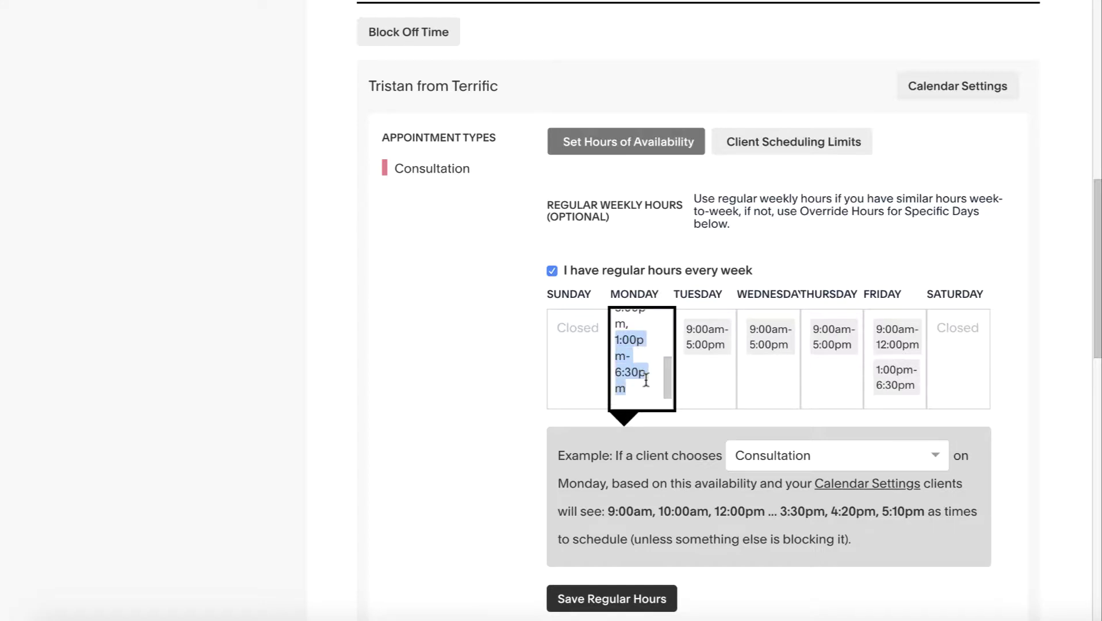
{"action": "left_click", "coordinate": [646, 380]}
{"action": "scroll", "coordinate": [643, 362], "scroll_direction": "up", "scroll_amount": 2}
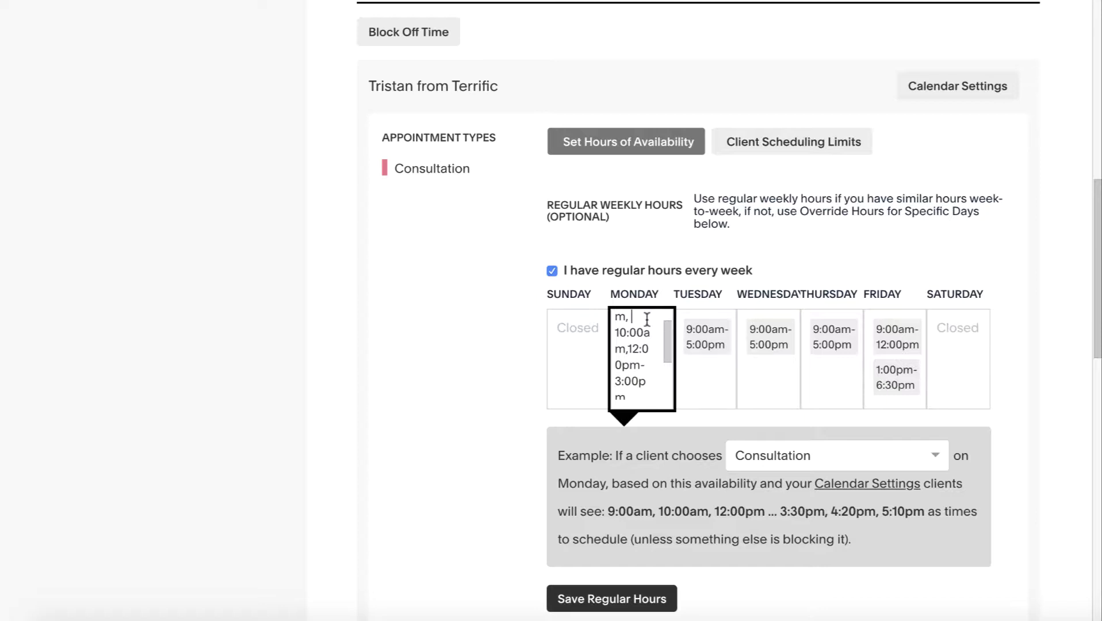
{"action": "left_click_drag", "start_coordinate": [627, 349], "coordinate": [647, 380]}
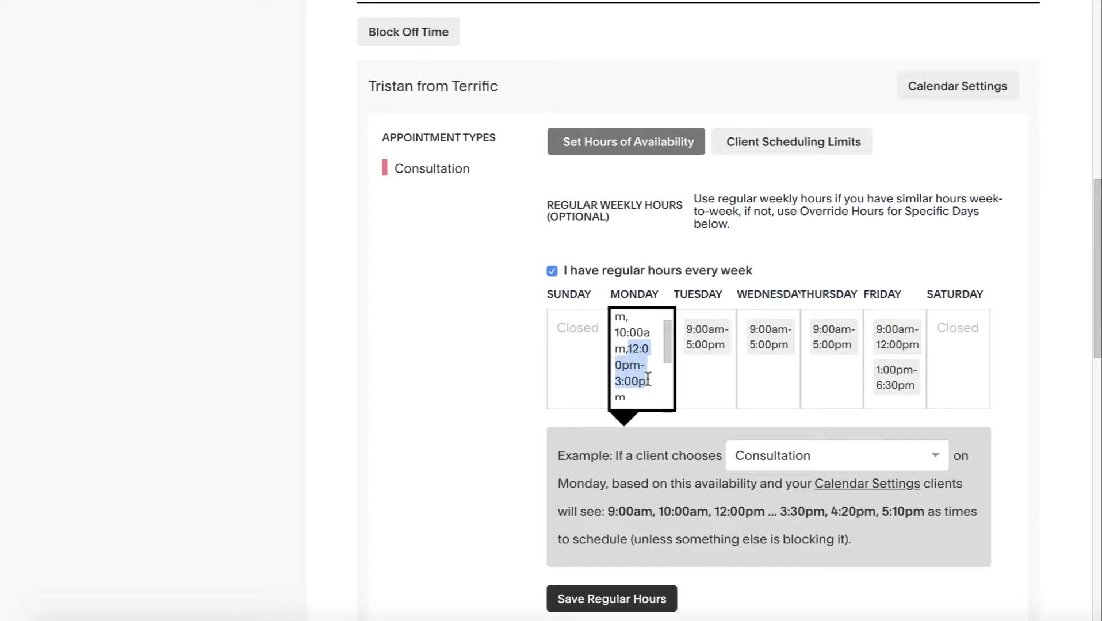
{"action": "key", "text": "BackSpace"}
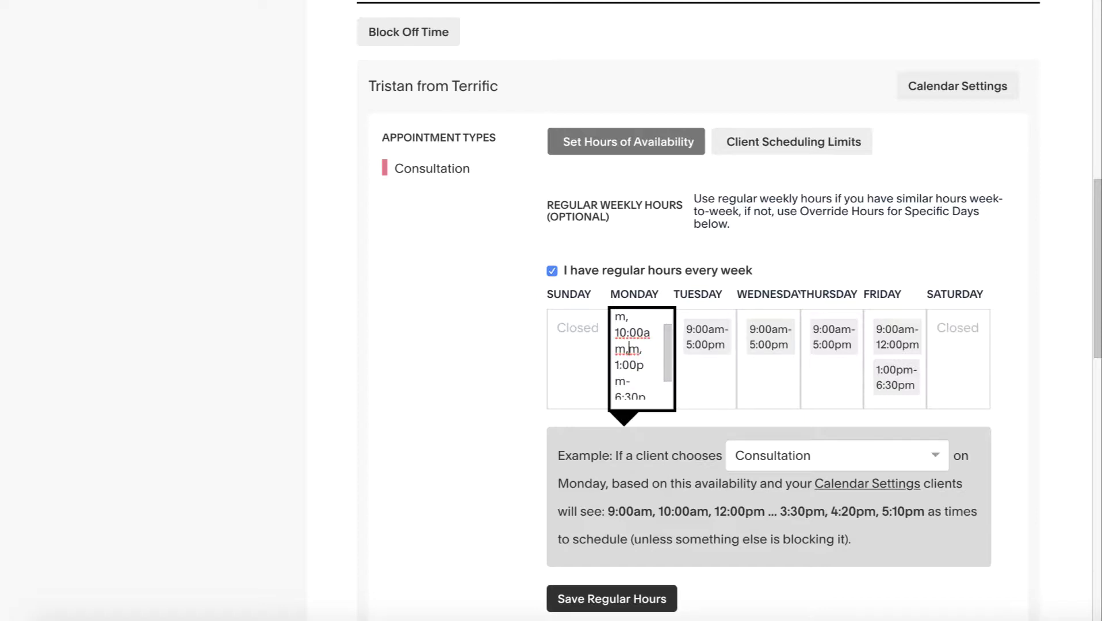
{"action": "key", "text": "Delete"}
{"action": "key", "text": "Delete"}
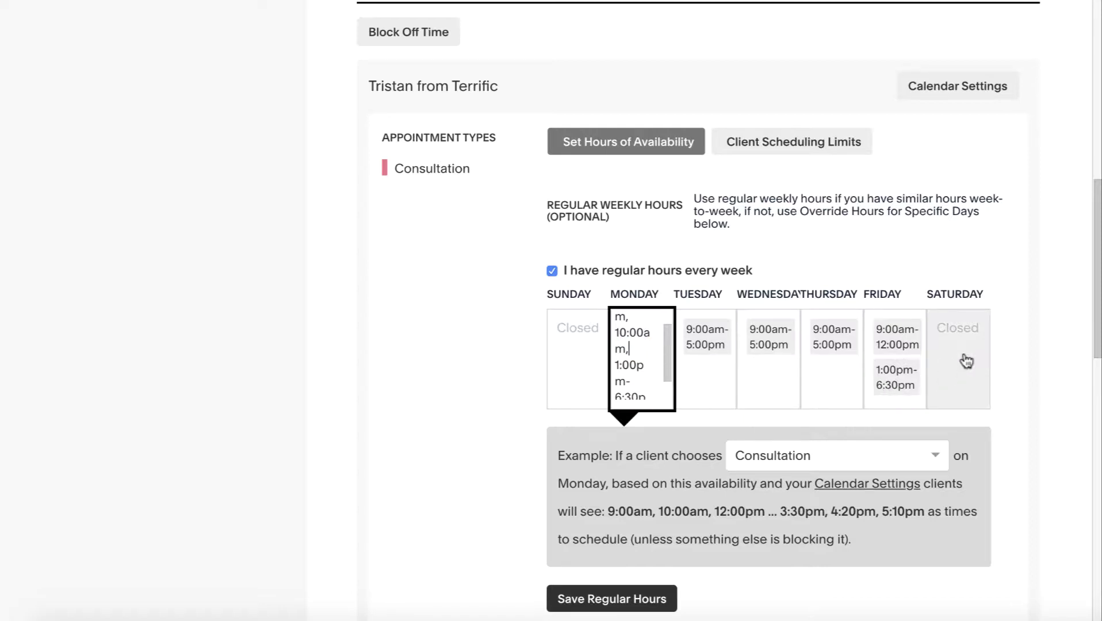
Recheck Monday's hours and save the regular weekly hours
{"action": "scroll", "coordinate": [793, 374], "scroll_direction": "down", "scroll_amount": 2}
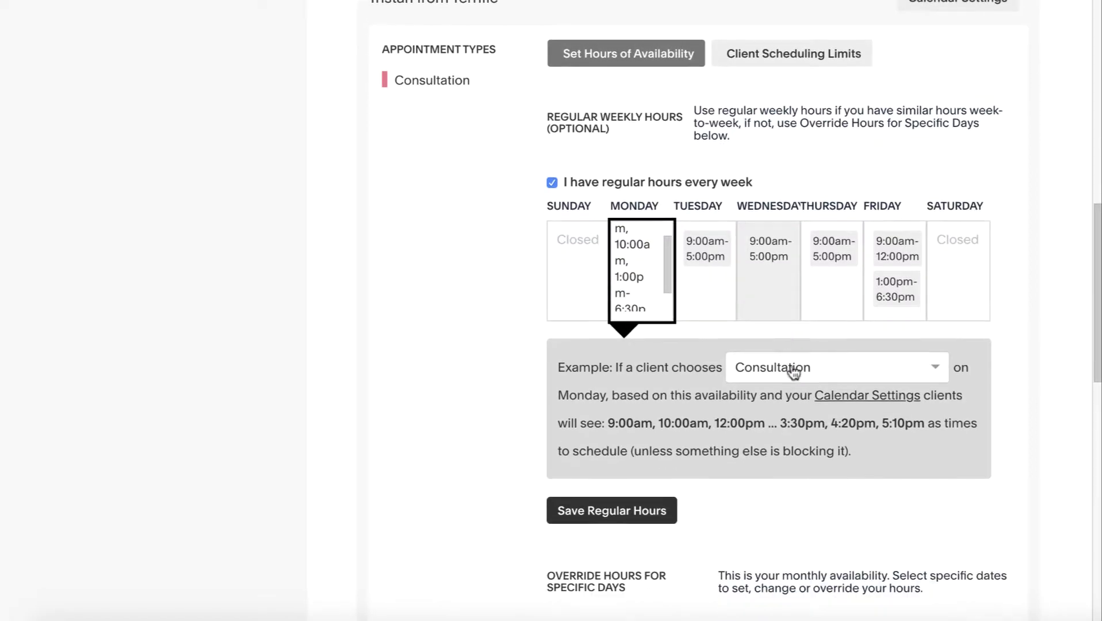
{"action": "left_click", "coordinate": [772, 486]}
{"action": "left_click", "coordinate": [640, 360]}
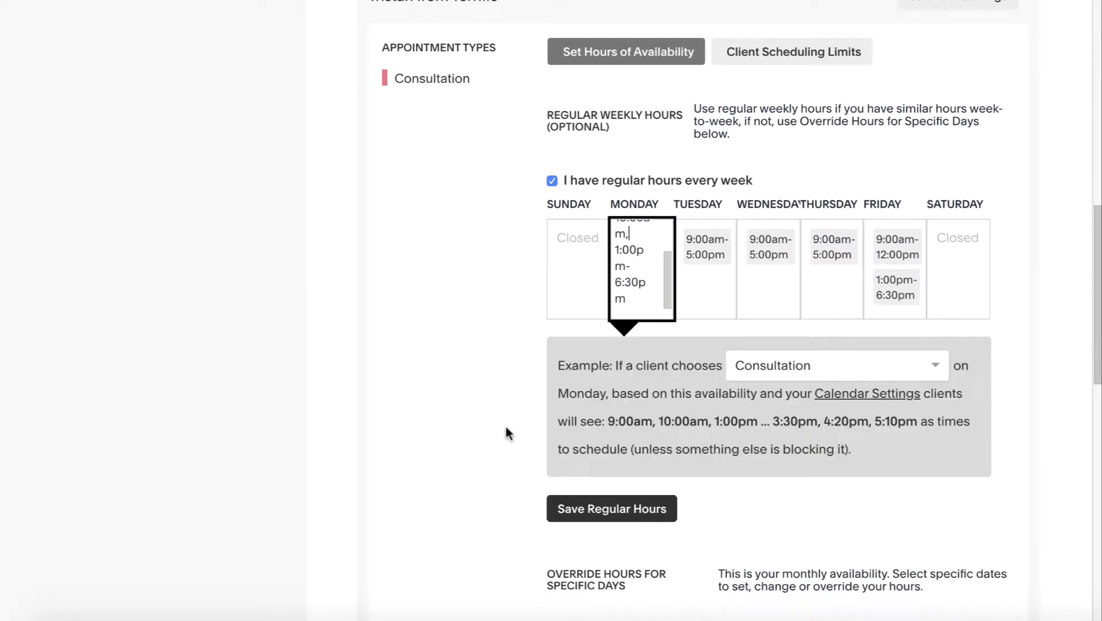
{"action": "left_click", "coordinate": [641, 506]}
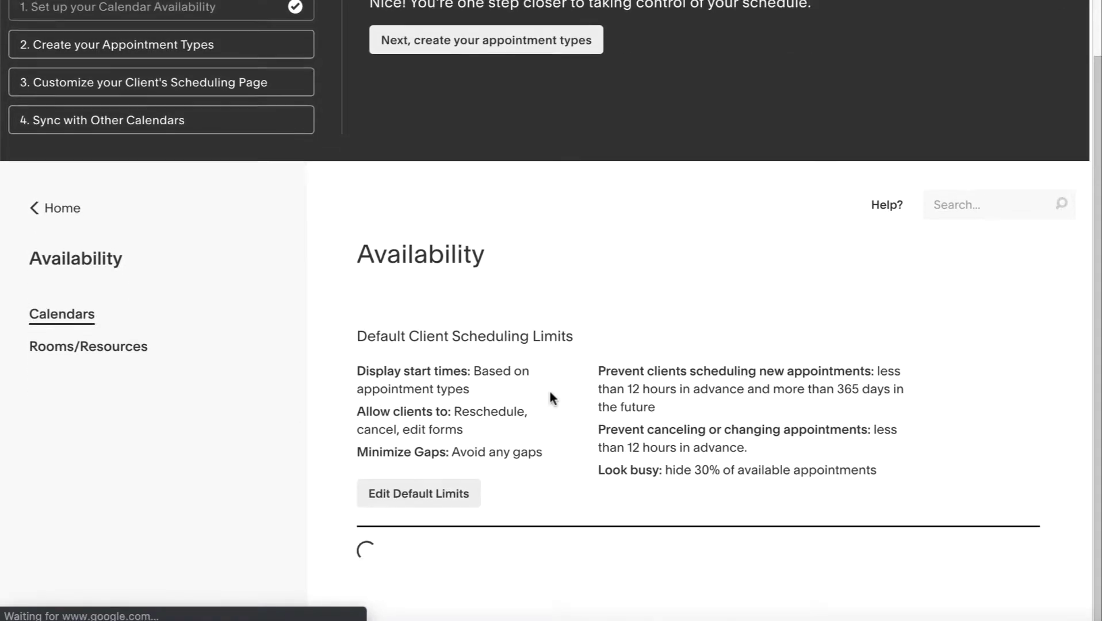
Override October 23, 2019 as Closed by clearing its 9:00am-5:00pm hours
{"action": "scroll", "coordinate": [547, 402], "scroll_direction": "down", "scroll_amount": 15}
{"action": "scroll", "coordinate": [544, 428], "scroll_direction": "down", "scroll_amount": 7}
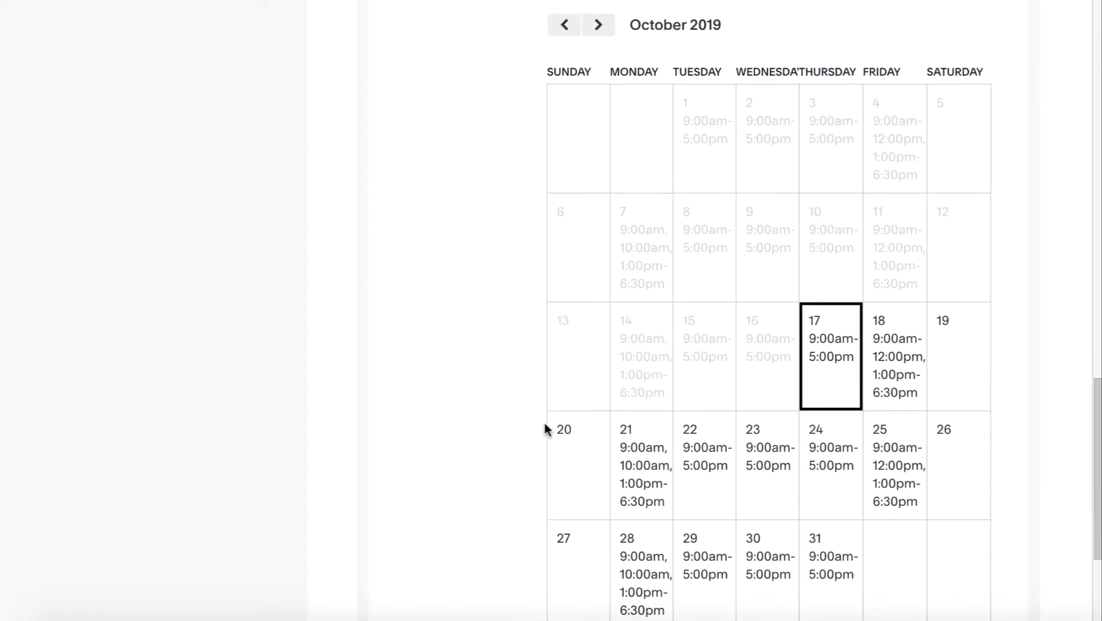
{"action": "scroll", "coordinate": [934, 147], "scroll_direction": "up", "scroll_amount": 2}
{"action": "scroll", "coordinate": [932, 145], "scroll_direction": "up", "scroll_amount": 3}
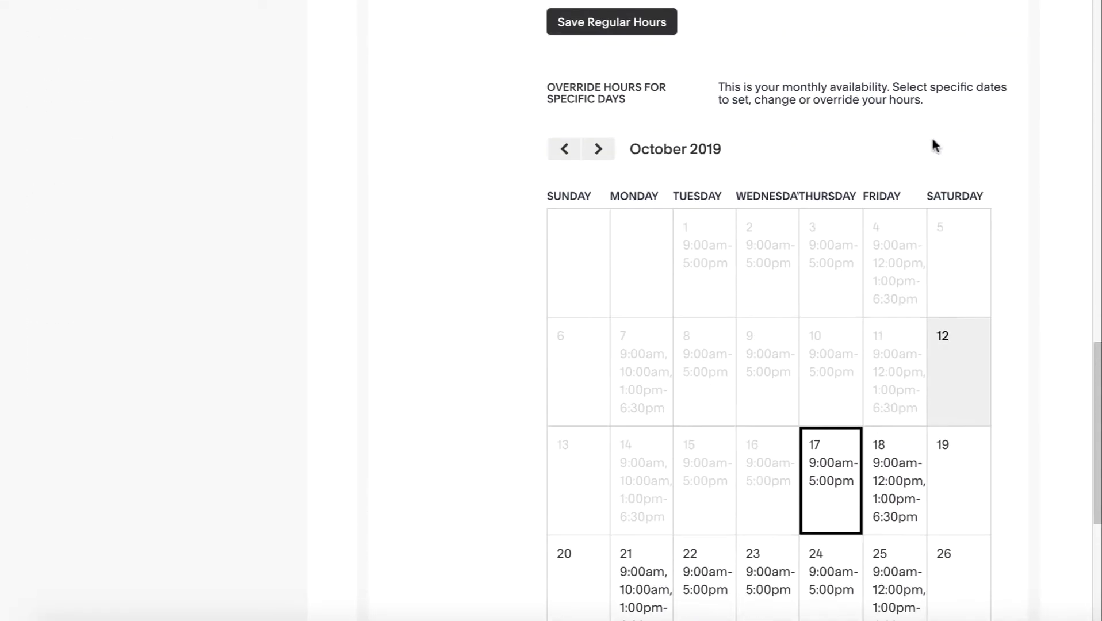
{"action": "scroll", "coordinate": [728, 305], "scroll_direction": "up", "scroll_amount": 3}
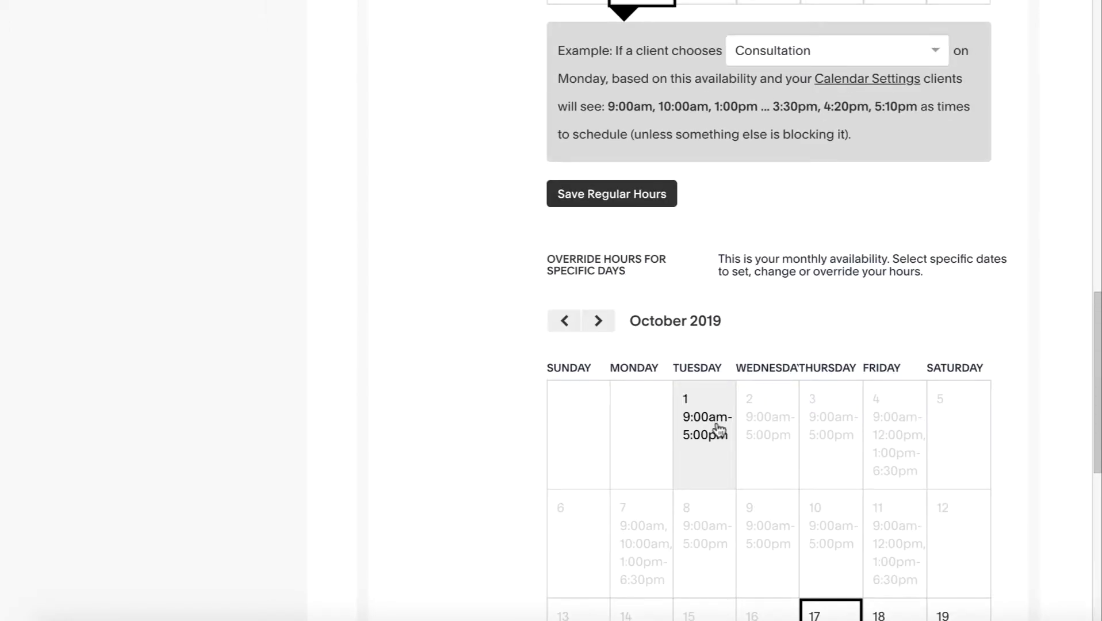
{"action": "scroll", "coordinate": [716, 428], "scroll_direction": "up", "scroll_amount": 1}
{"action": "scroll", "coordinate": [715, 444], "scroll_direction": "down", "scroll_amount": 3}
{"action": "scroll", "coordinate": [851, 384], "scroll_direction": "down", "scroll_amount": 3}
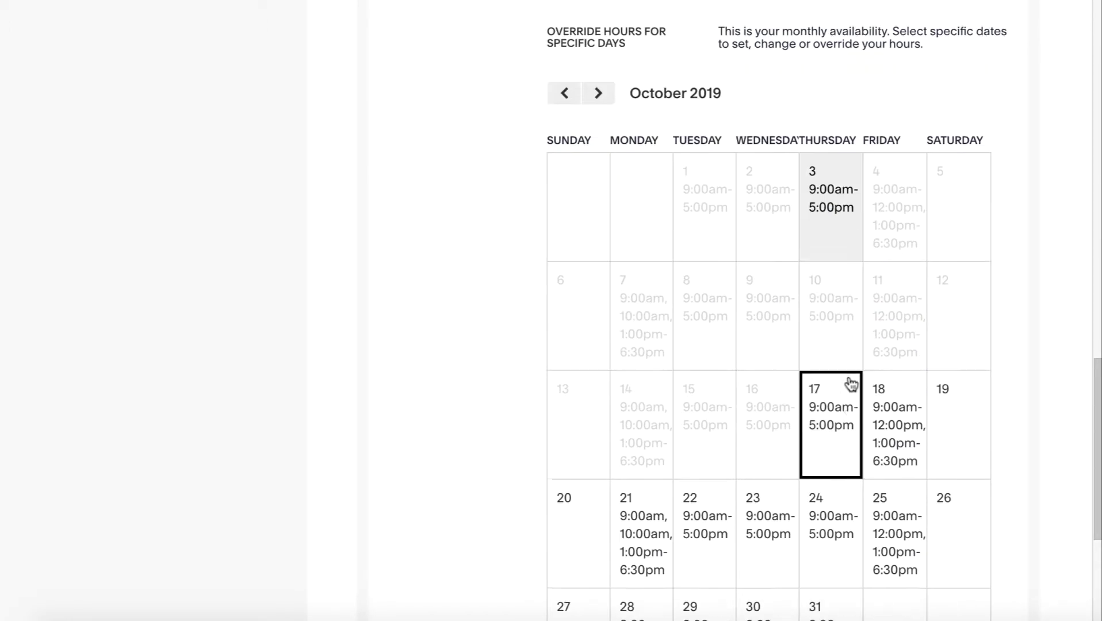
{"action": "scroll", "coordinate": [859, 443], "scroll_direction": "down", "scroll_amount": 2}
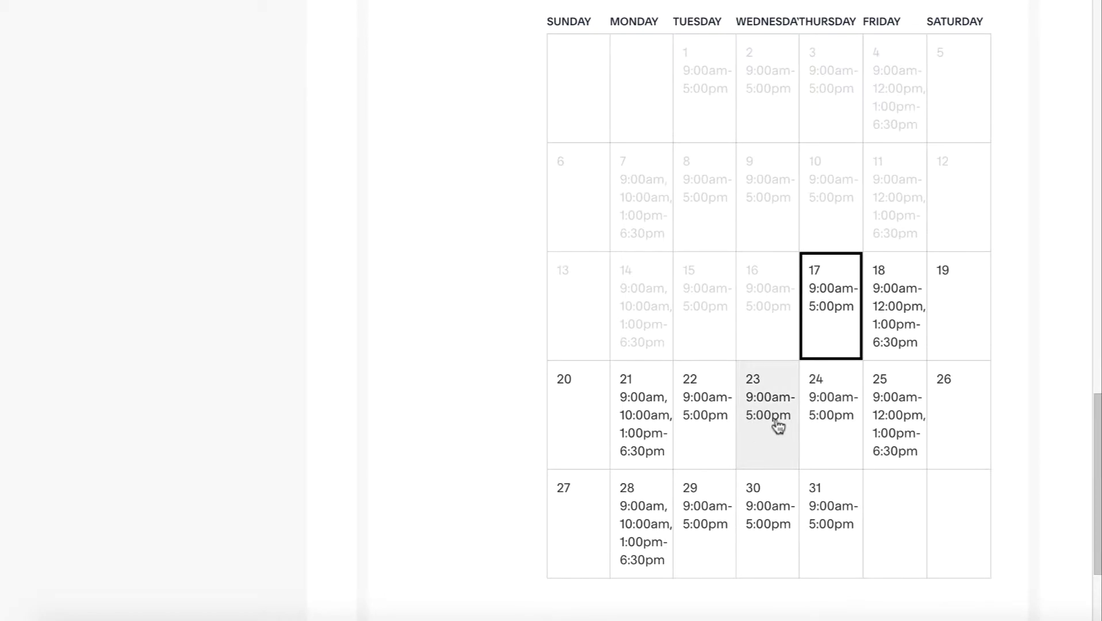
{"action": "scroll", "coordinate": [775, 425], "scroll_direction": "down", "scroll_amount": 2}
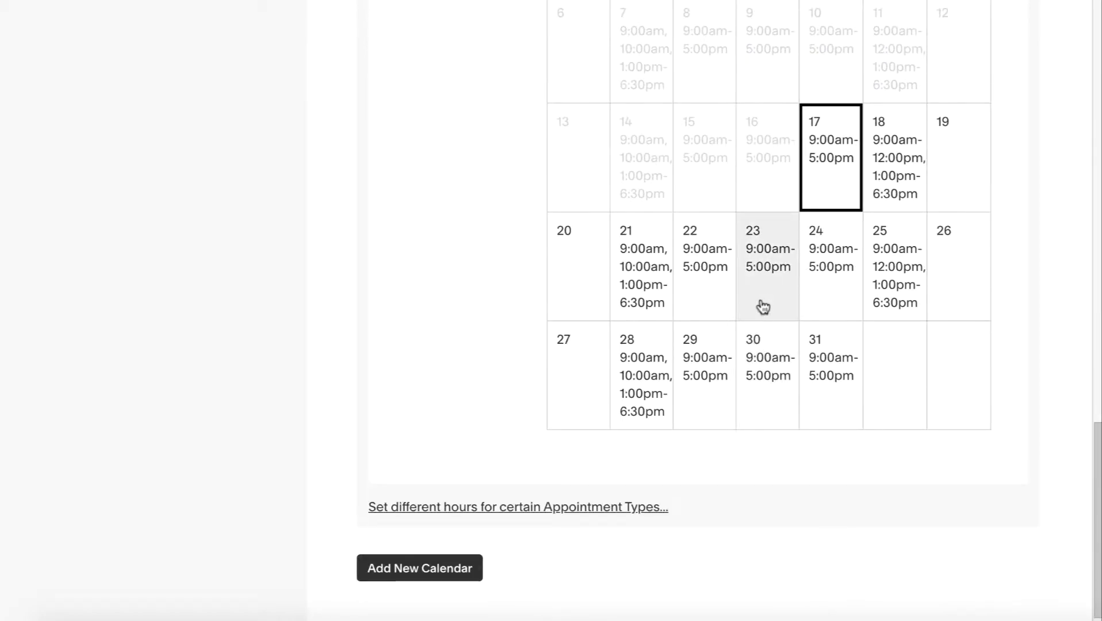
{"action": "scroll", "coordinate": [763, 305], "scroll_direction": "up", "scroll_amount": 5}
{"action": "scroll", "coordinate": [763, 303], "scroll_direction": "down", "scroll_amount": 2}
{"action": "left_click", "coordinate": [750, 513]}
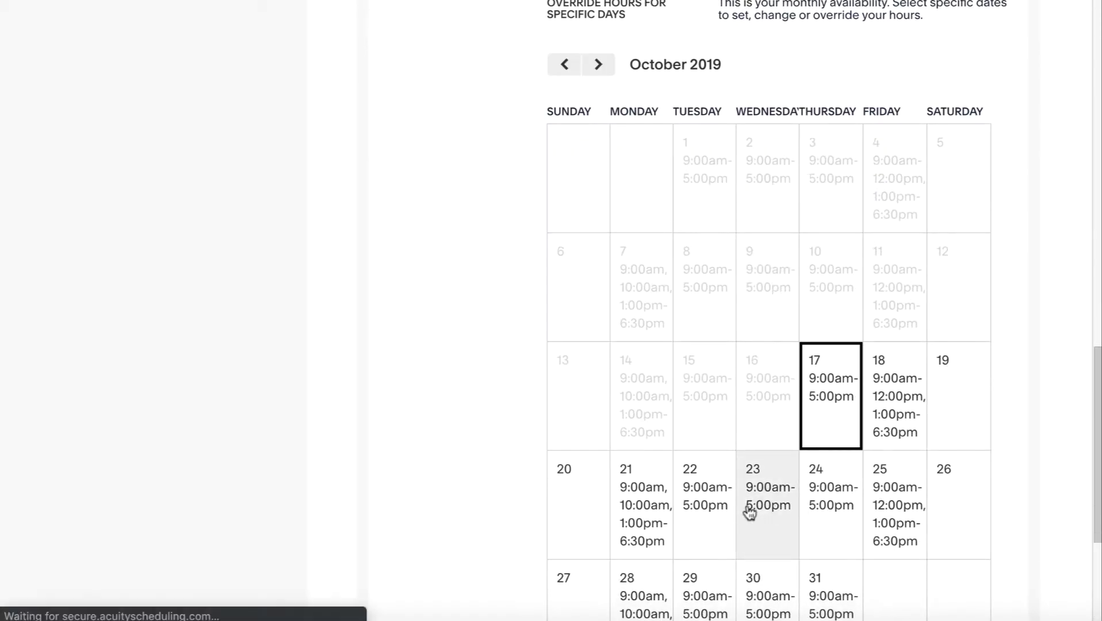
{"action": "key", "text": "ctrl+a"}
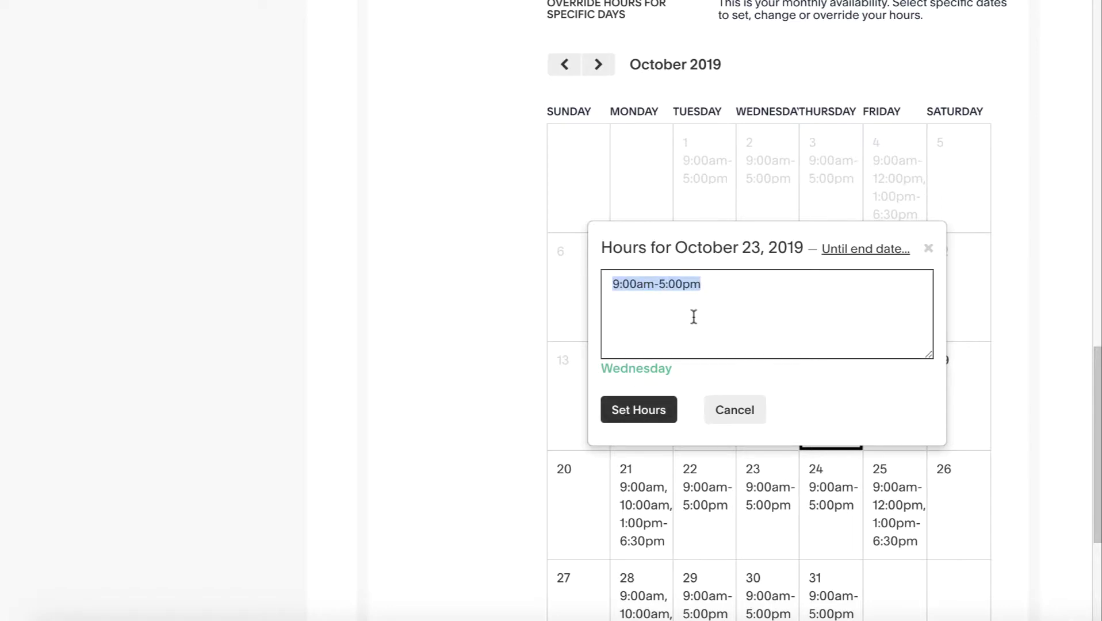
{"action": "key", "text": "BackSpace"}
{"action": "left_click", "coordinate": [651, 404]}
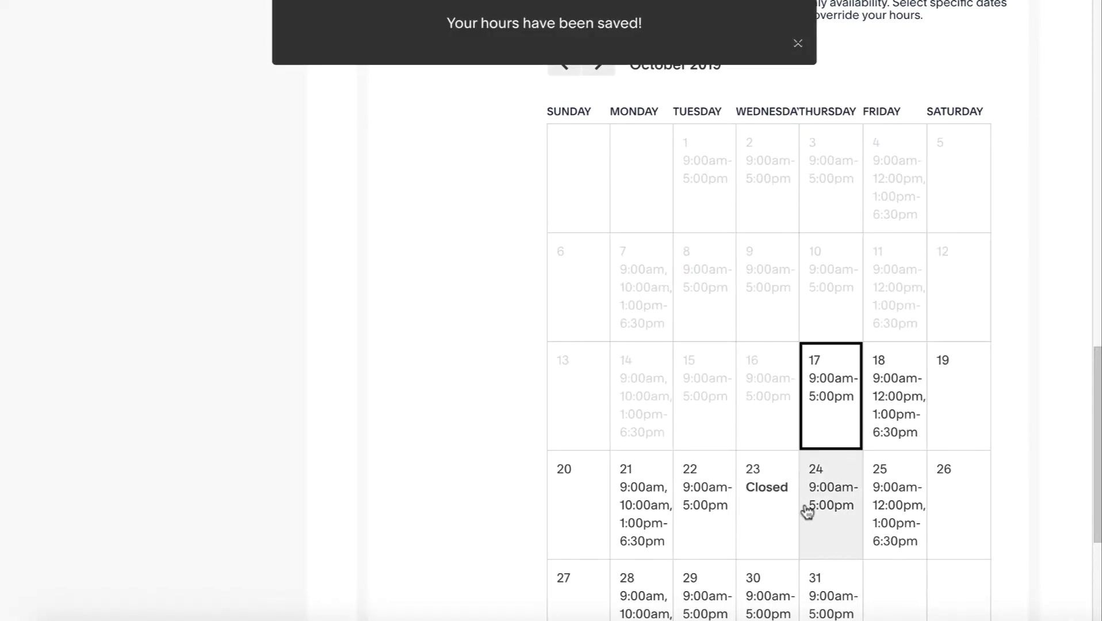
{"action": "scroll", "coordinate": [1015, 477], "scroll_direction": "up", "scroll_amount": 4}
{"action": "scroll", "coordinate": [1016, 475], "scroll_direction": "down", "scroll_amount": 8}
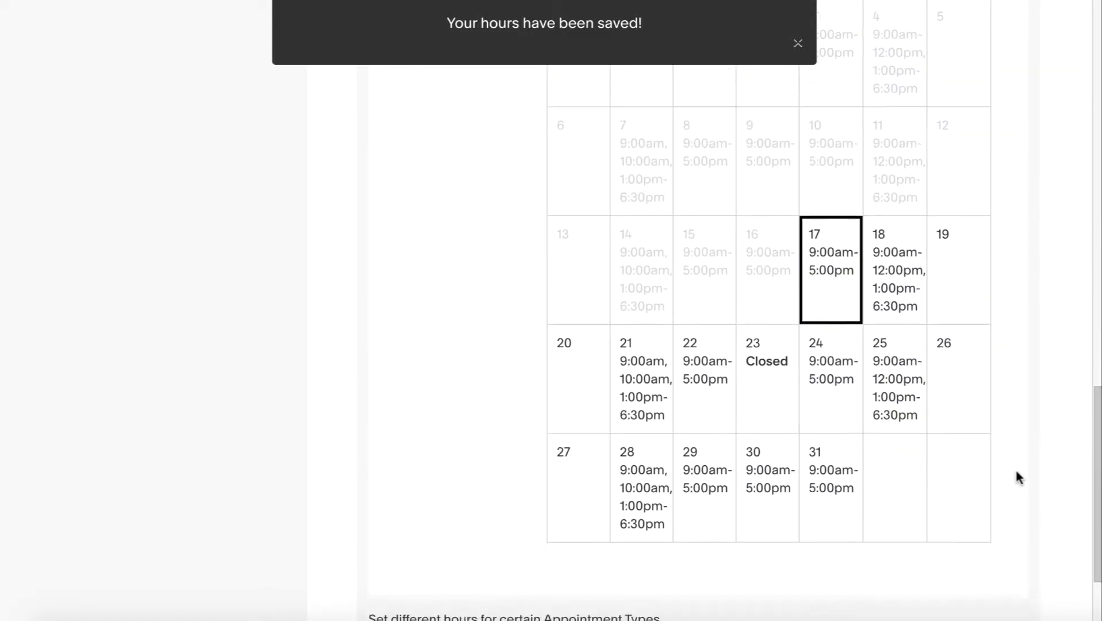
{"action": "scroll", "coordinate": [996, 443], "scroll_direction": "up", "scroll_amount": 14}
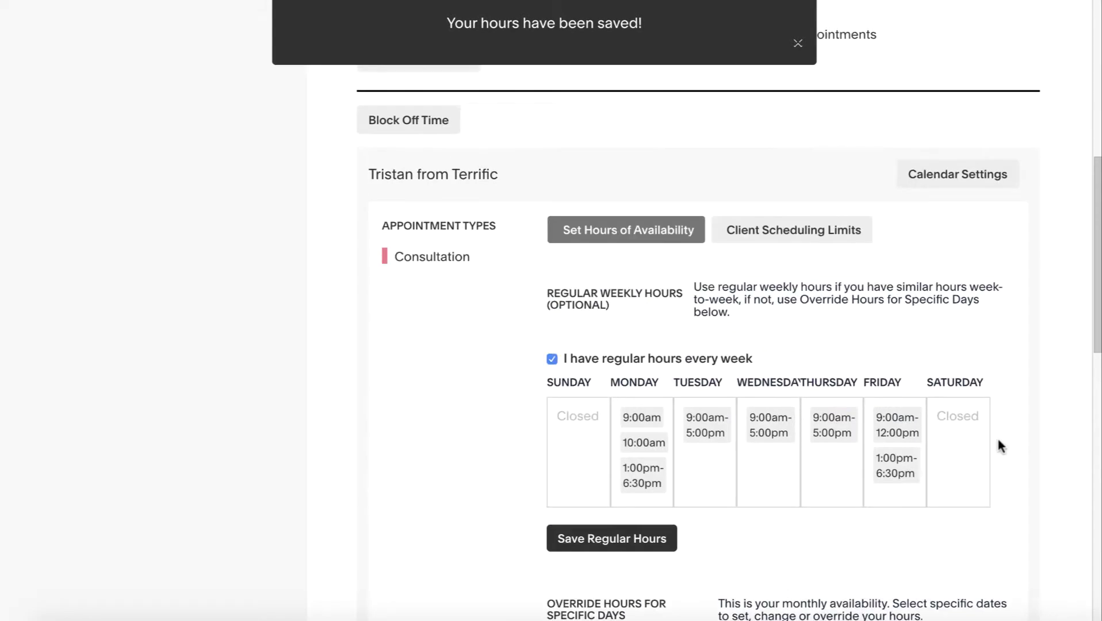
In Calendar Settings, dismiss the hours-saved notice and add a longer calendar description field
{"action": "left_click", "coordinate": [959, 299]}
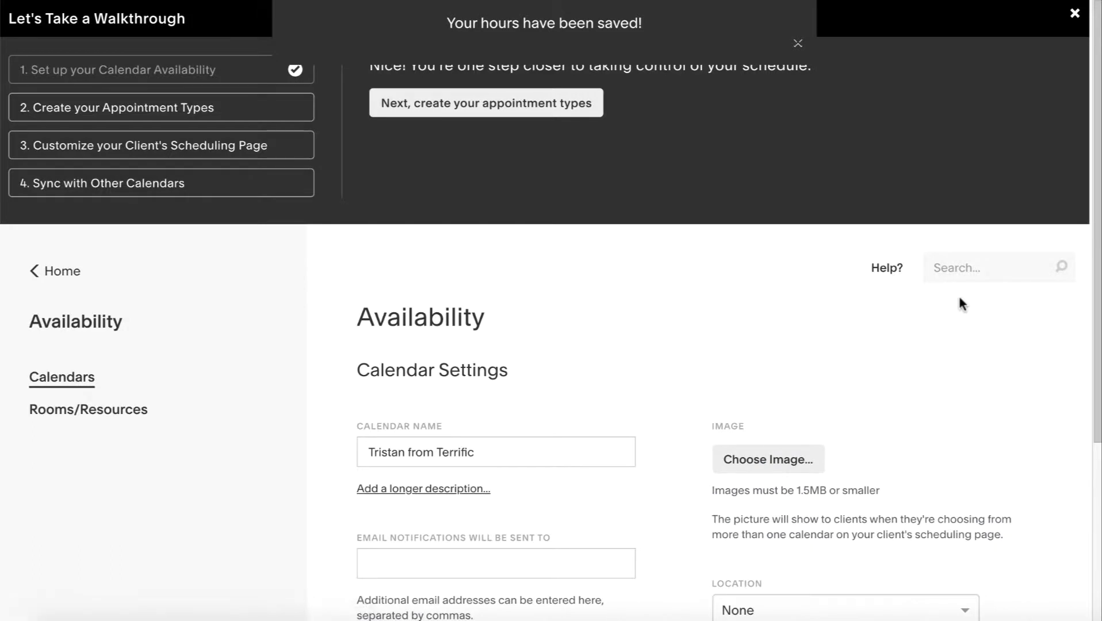
{"action": "left_click", "coordinate": [798, 43]}
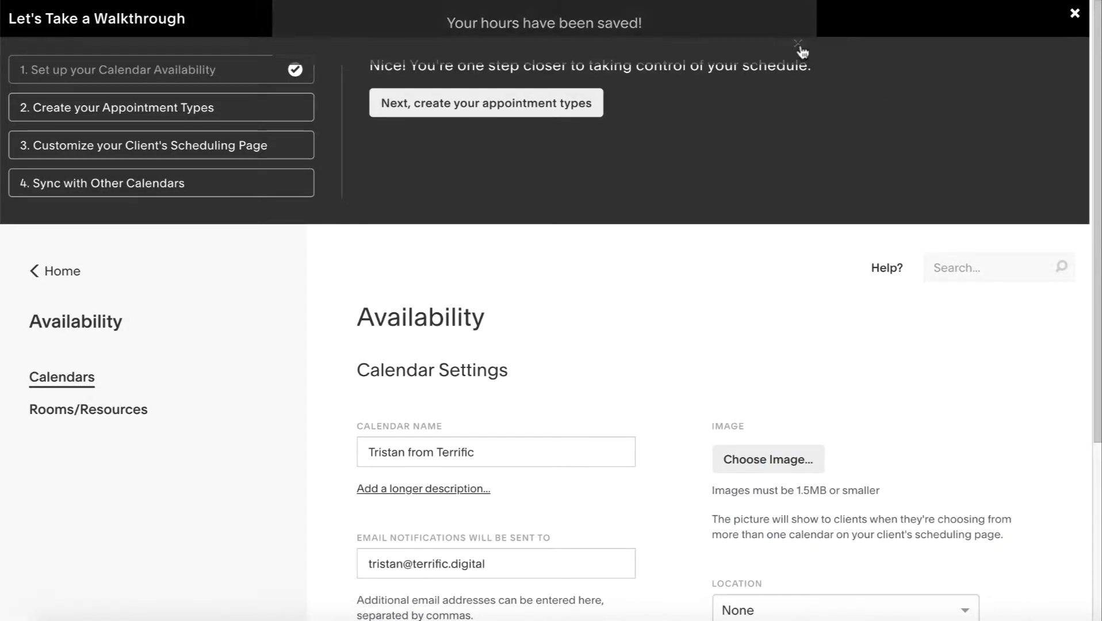
{"action": "scroll", "coordinate": [643, 403], "scroll_direction": "down", "scroll_amount": 1}
{"action": "scroll", "coordinate": [677, 413], "scroll_direction": "down", "scroll_amount": 2}
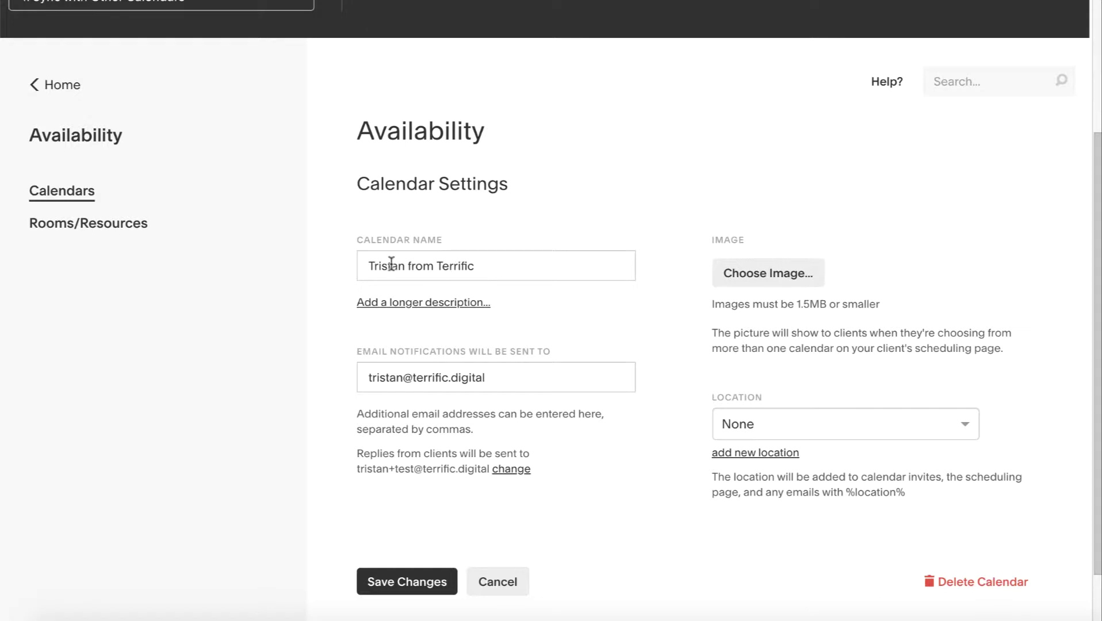
{"action": "left_click_drag", "start_coordinate": [491, 260], "coordinate": [359, 259]}
{"action": "left_click", "coordinate": [422, 262]}
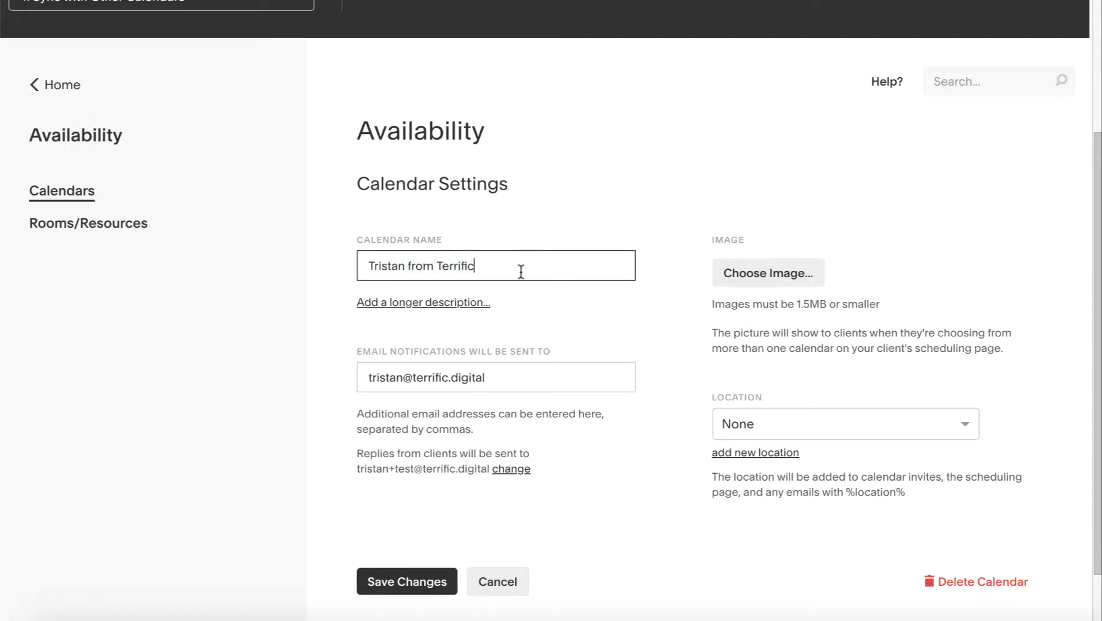
{"action": "scroll", "coordinate": [521, 271], "scroll_direction": "down", "scroll_amount": 1}
{"action": "left_click", "coordinate": [449, 236]}
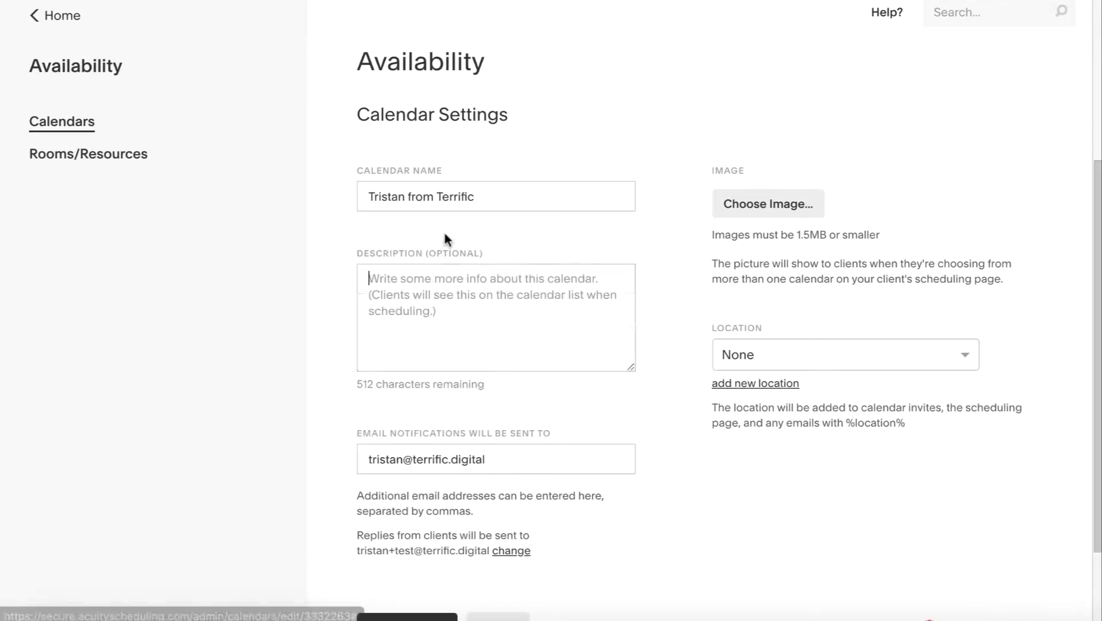
{"action": "scroll", "coordinate": [649, 407], "scroll_direction": "down", "scroll_amount": 1}
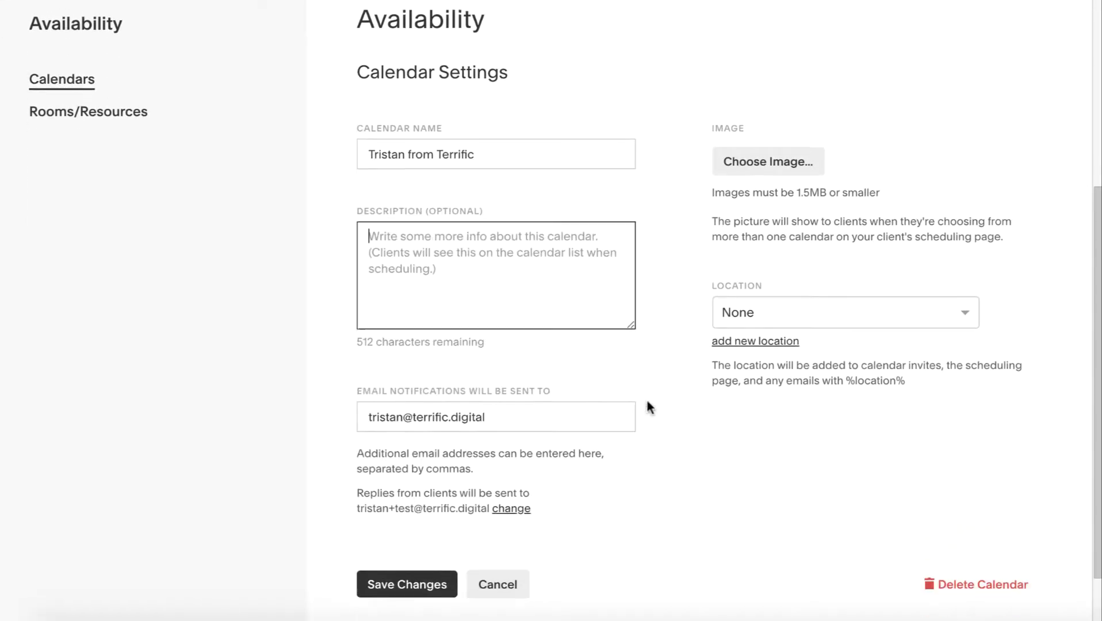
{"action": "scroll", "coordinate": [649, 407], "scroll_direction": "down", "scroll_amount": 1}
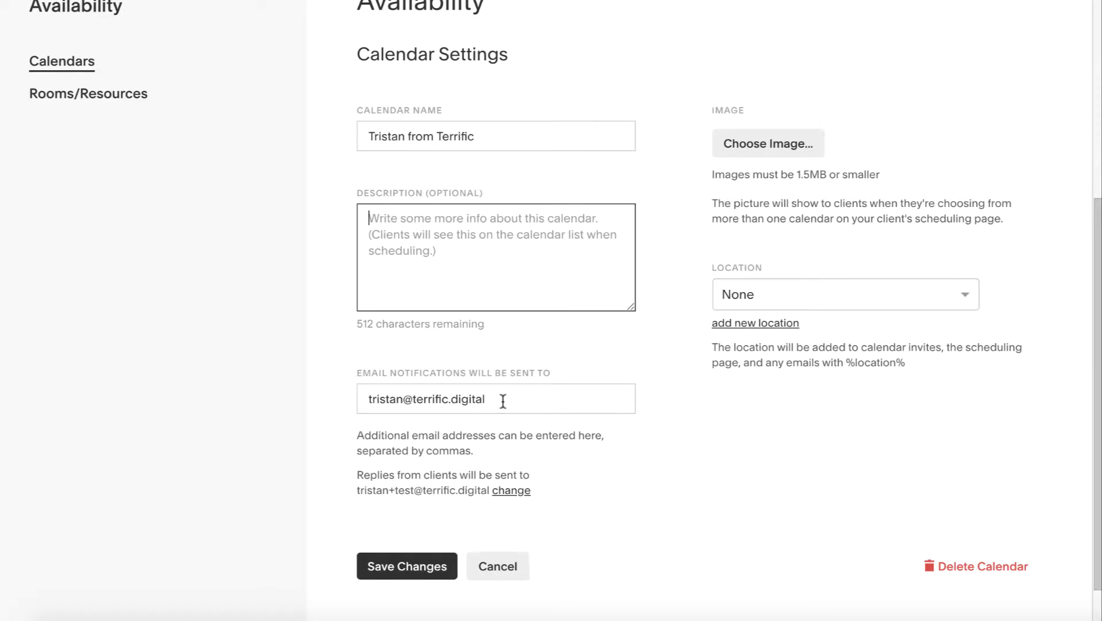
Replace the notification email address with the pasted address
{"action": "triple_click", "coordinate": [402, 396]}
{"action": "key", "text": "ctrl+v"}
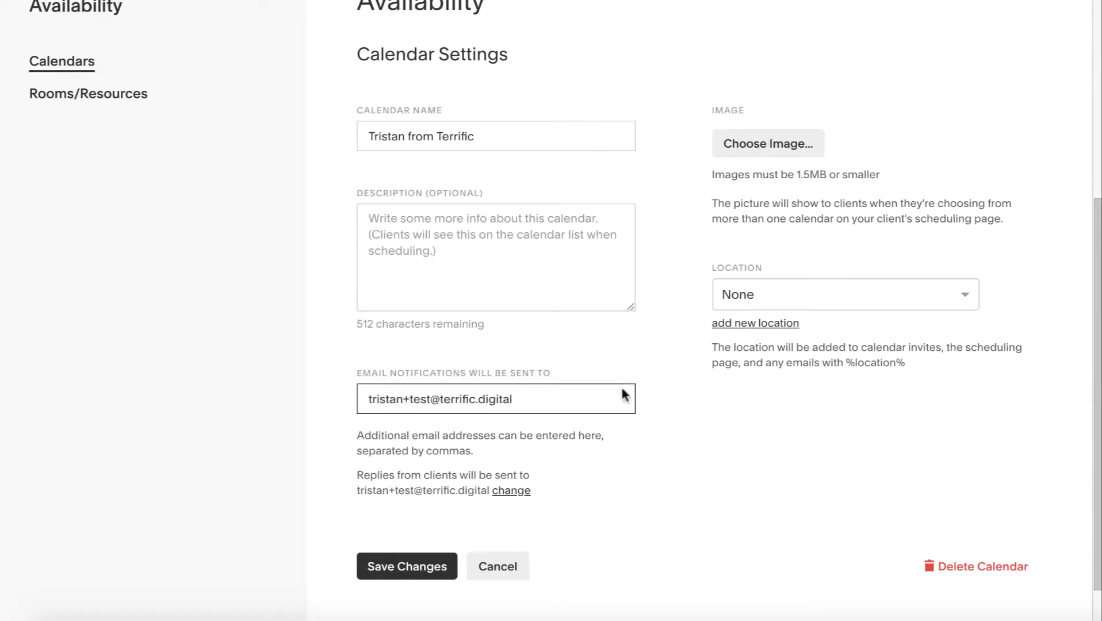
{"action": "left_click", "coordinate": [681, 398]}
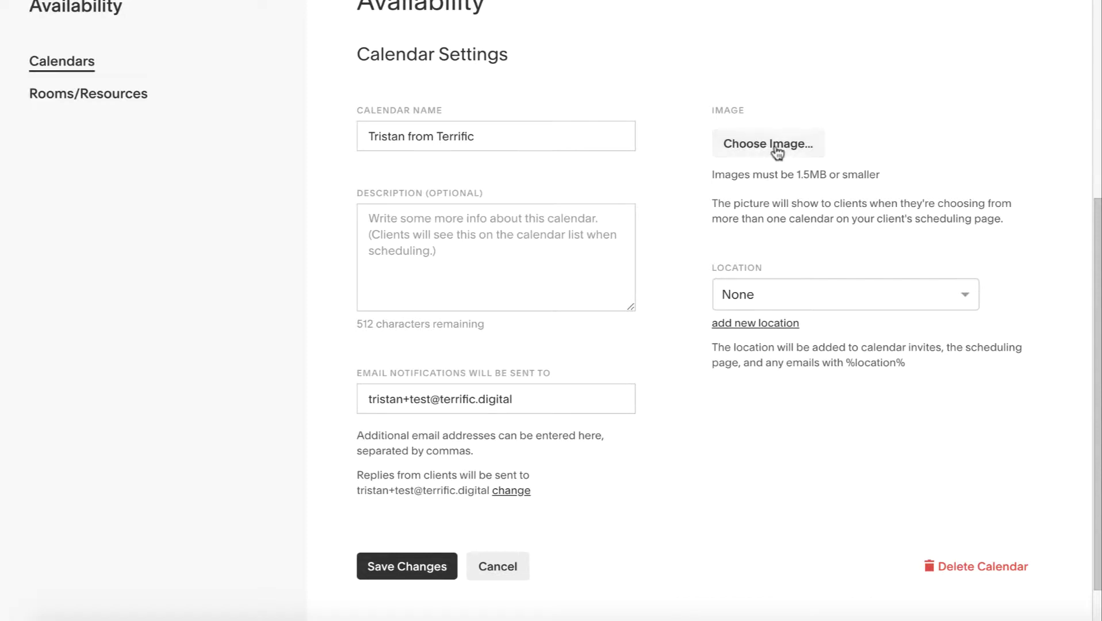
Browse the calendar locations and try adding a new location, leaving it unset
{"action": "left_click", "coordinate": [808, 295]}
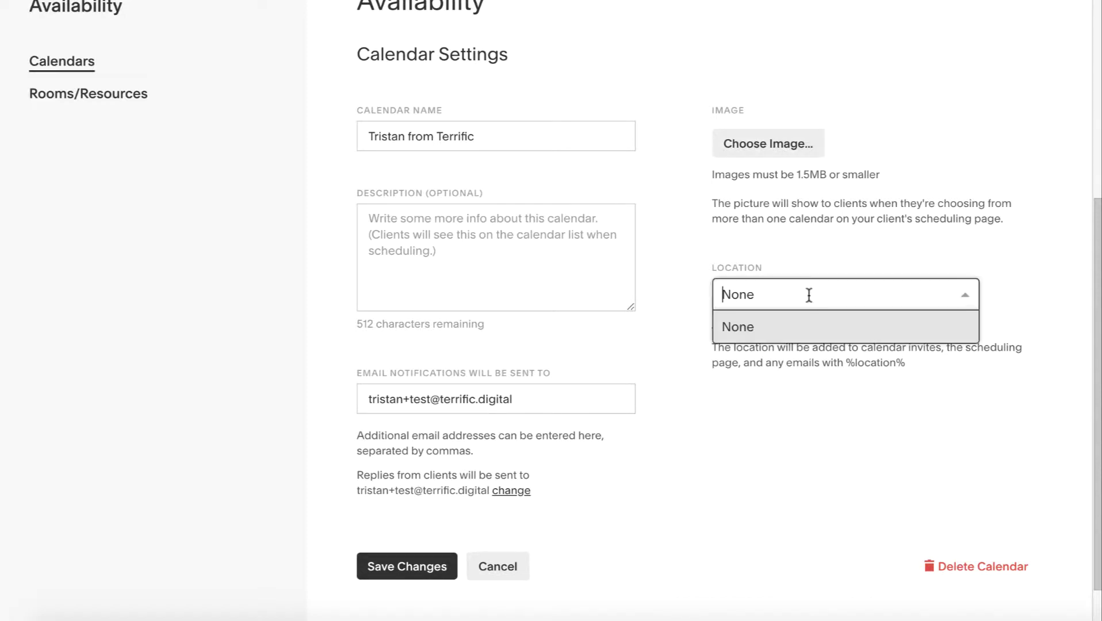
{"action": "left_click", "coordinate": [675, 283]}
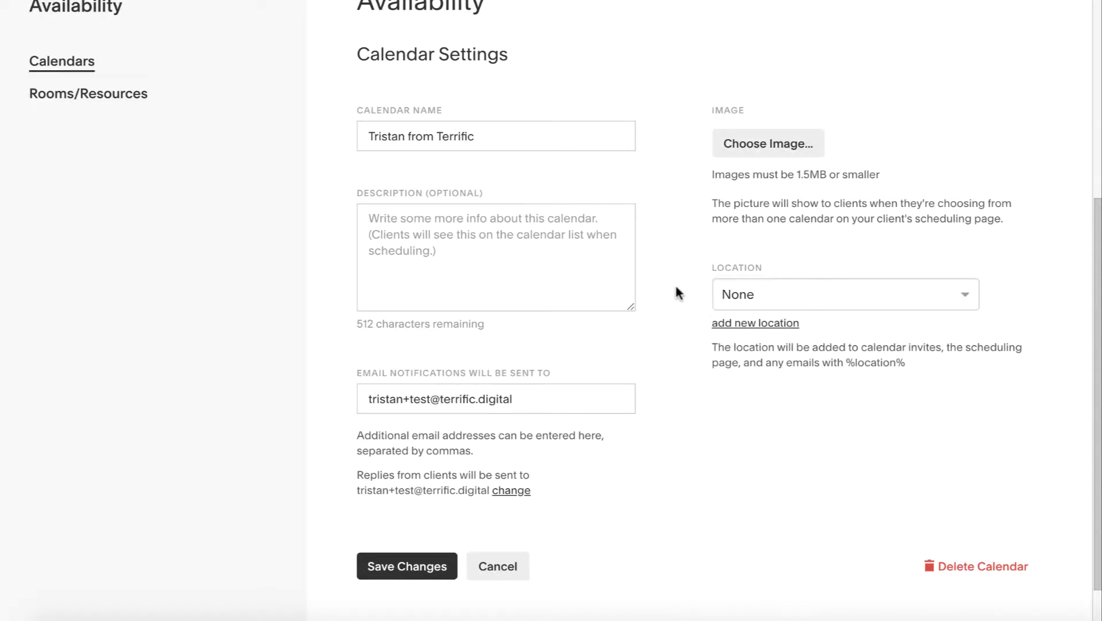
{"action": "left_click", "coordinate": [755, 325]}
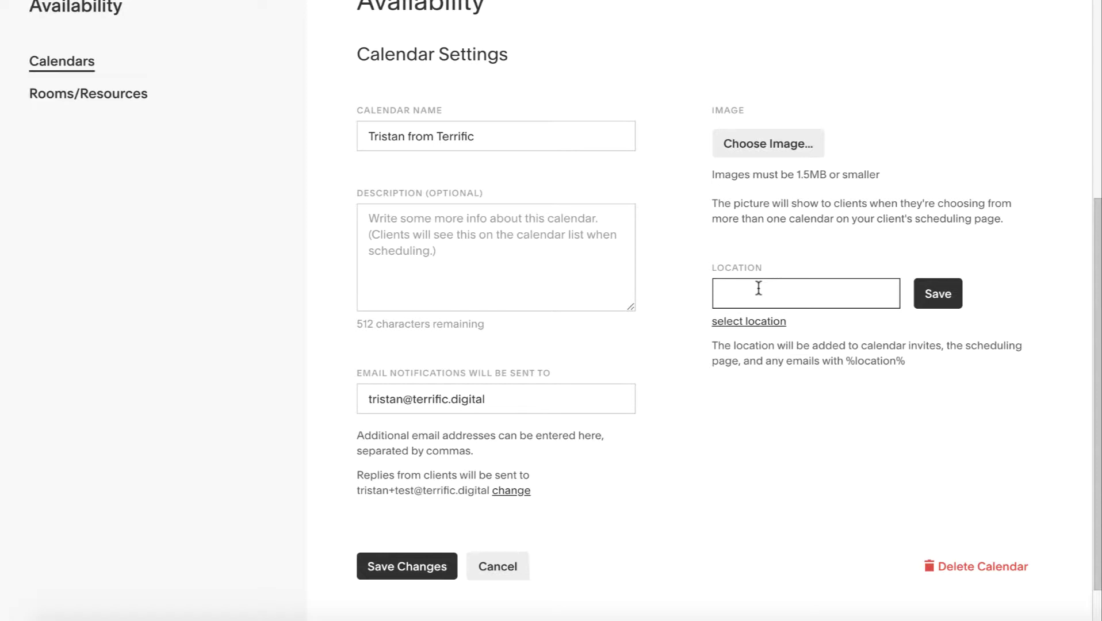
{"action": "type", "text": "i"}
{"action": "left_click", "coordinate": [815, 392]}
{"action": "scroll", "coordinate": [814, 392], "scroll_direction": "down", "scroll_amount": 1}
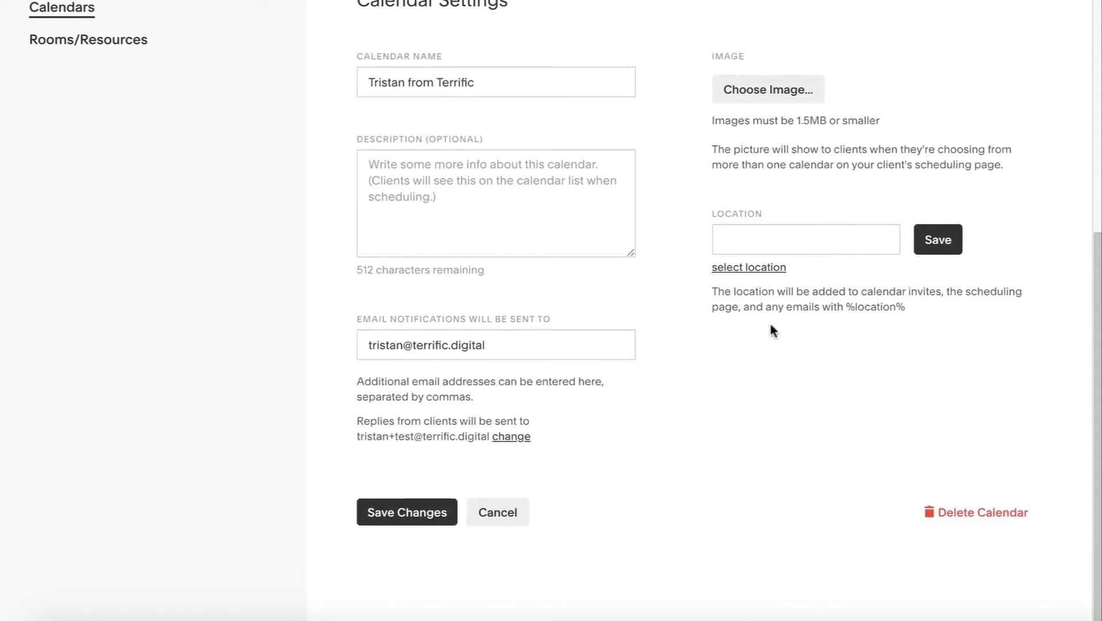
{"action": "scroll", "coordinate": [769, 325], "scroll_direction": "up", "scroll_amount": 1}
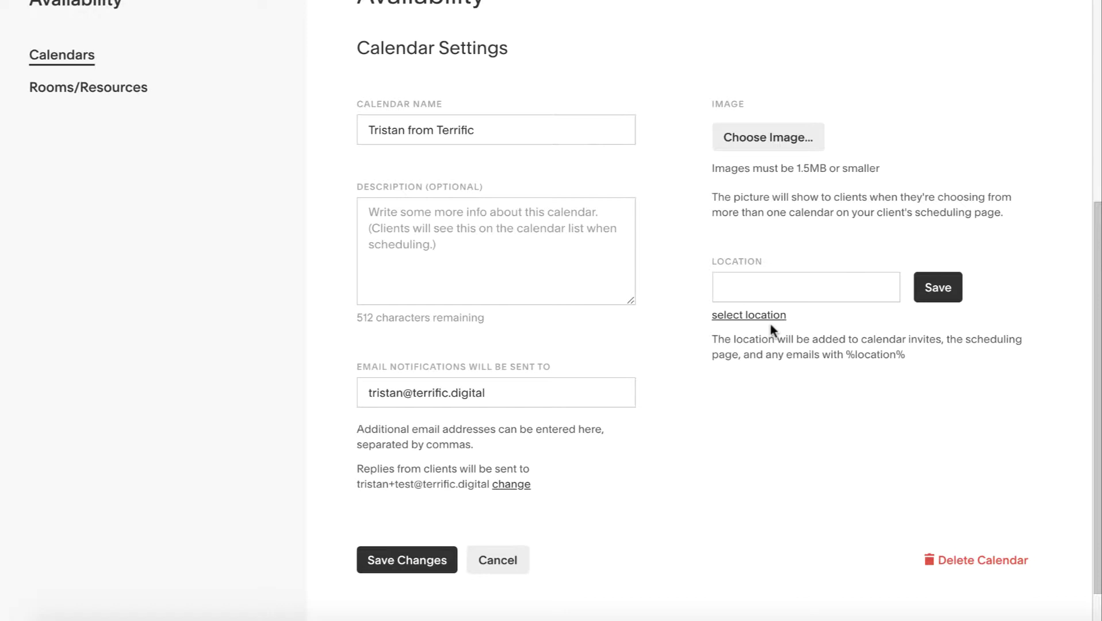
{"action": "scroll", "coordinate": [764, 388], "scroll_direction": "down", "scroll_amount": 1}
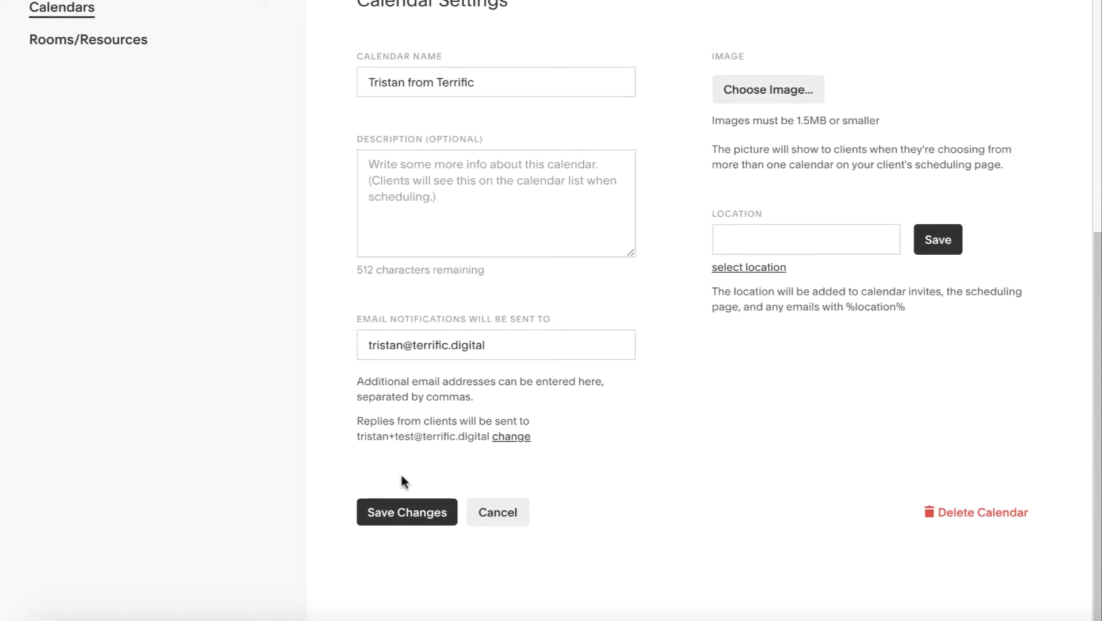
Insert '+test' before the @ in the notification email and save the calendar settings
{"action": "left_click", "coordinate": [405, 345]}
{"action": "type", "text": "+test"}
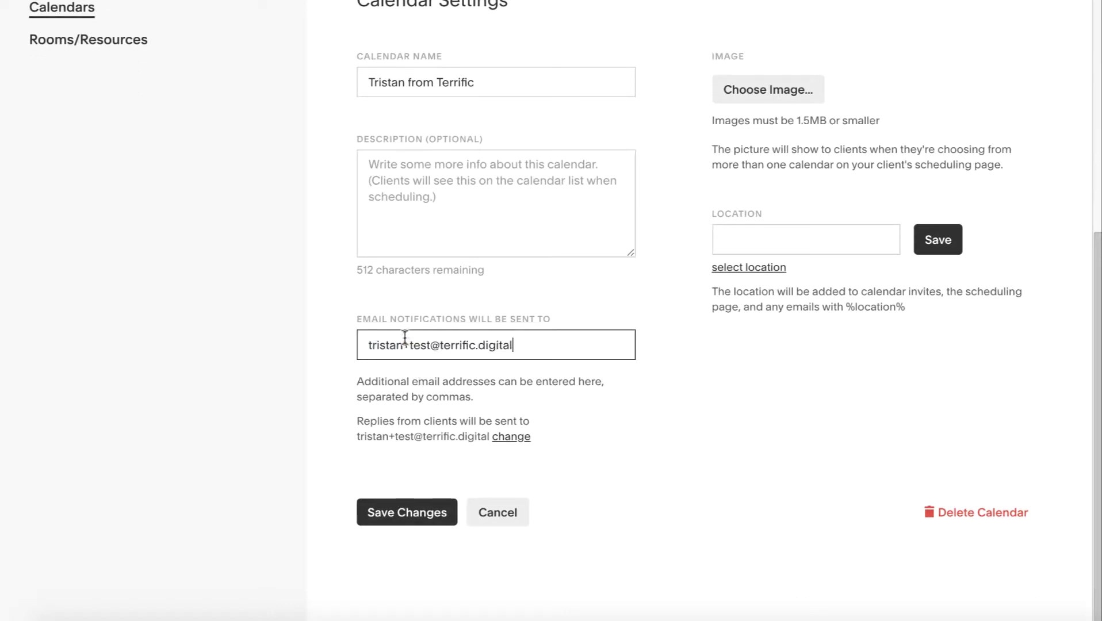
{"action": "left_click", "coordinate": [402, 512]}
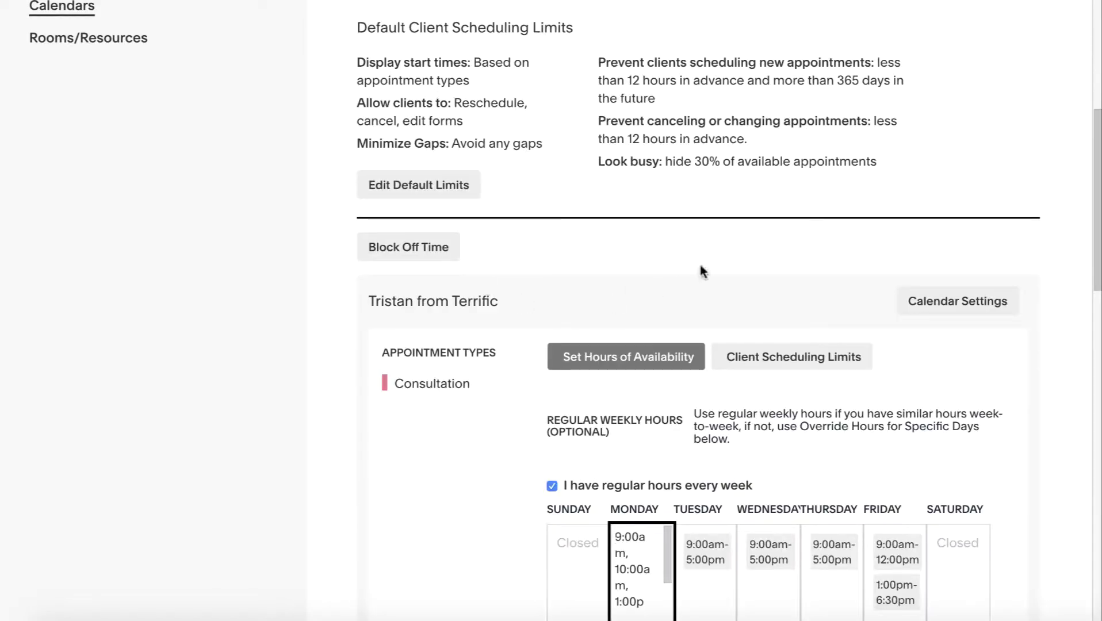
{"action": "scroll", "coordinate": [539, 227], "scroll_direction": "up", "scroll_amount": 3}
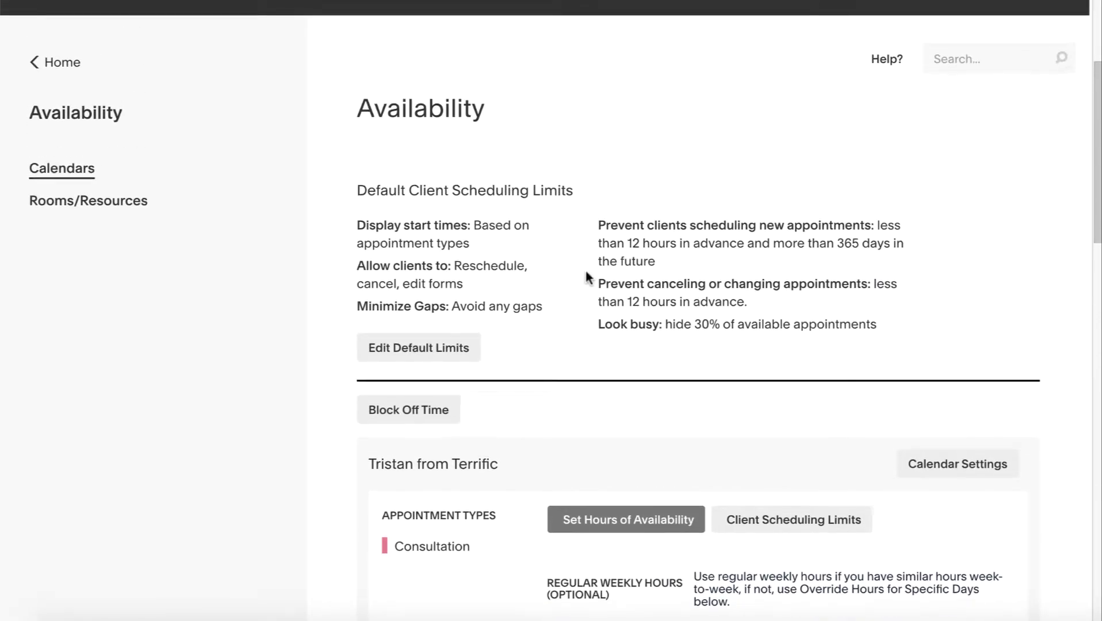
{"action": "scroll", "coordinate": [531, 288], "scroll_direction": "up", "scroll_amount": 1}
{"action": "scroll", "coordinate": [531, 288], "scroll_direction": "down", "scroll_amount": 5}
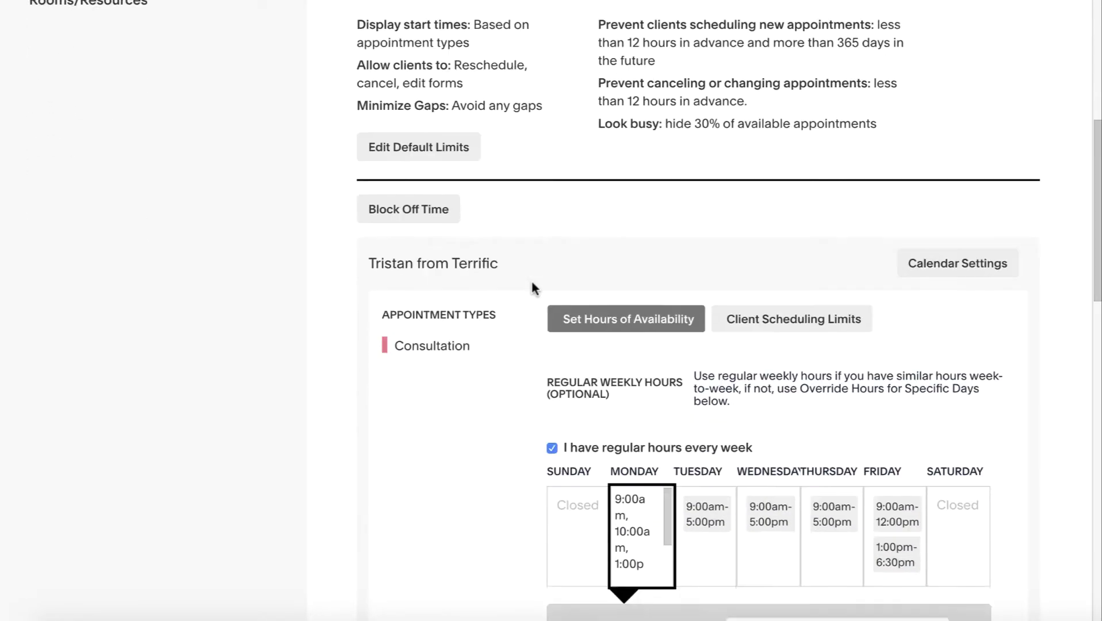
{"action": "scroll", "coordinate": [531, 282], "scroll_direction": "down", "scroll_amount": 8}
{"action": "scroll", "coordinate": [381, 250], "scroll_direction": "up", "scroll_amount": 15}
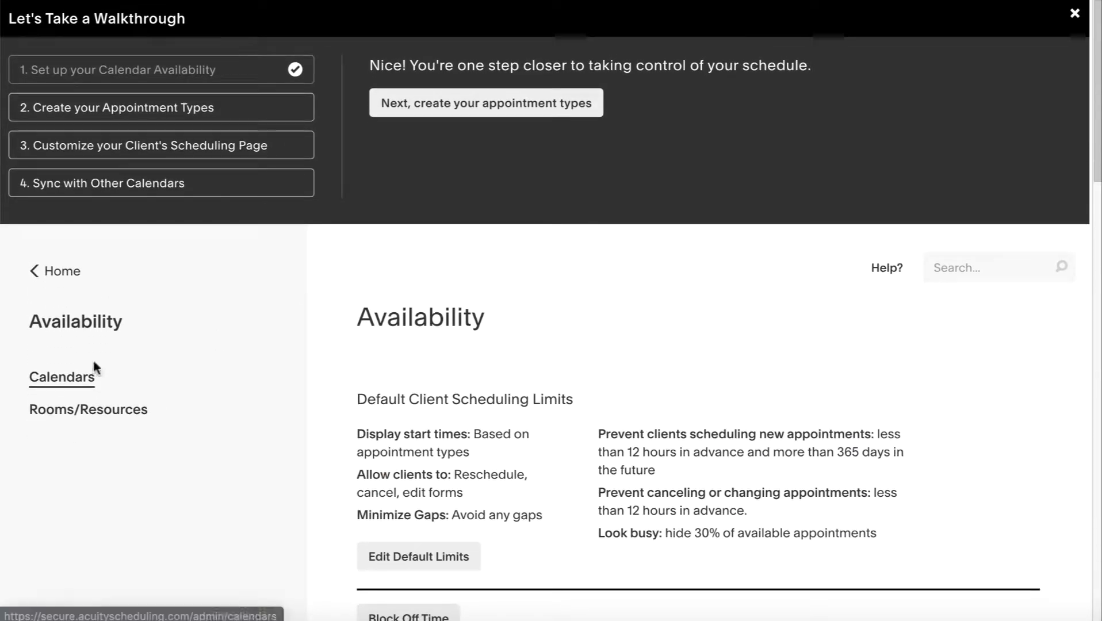
In the appointment types step, start a new service named '30 Minute Consultation'
{"action": "left_click", "coordinate": [102, 109]}
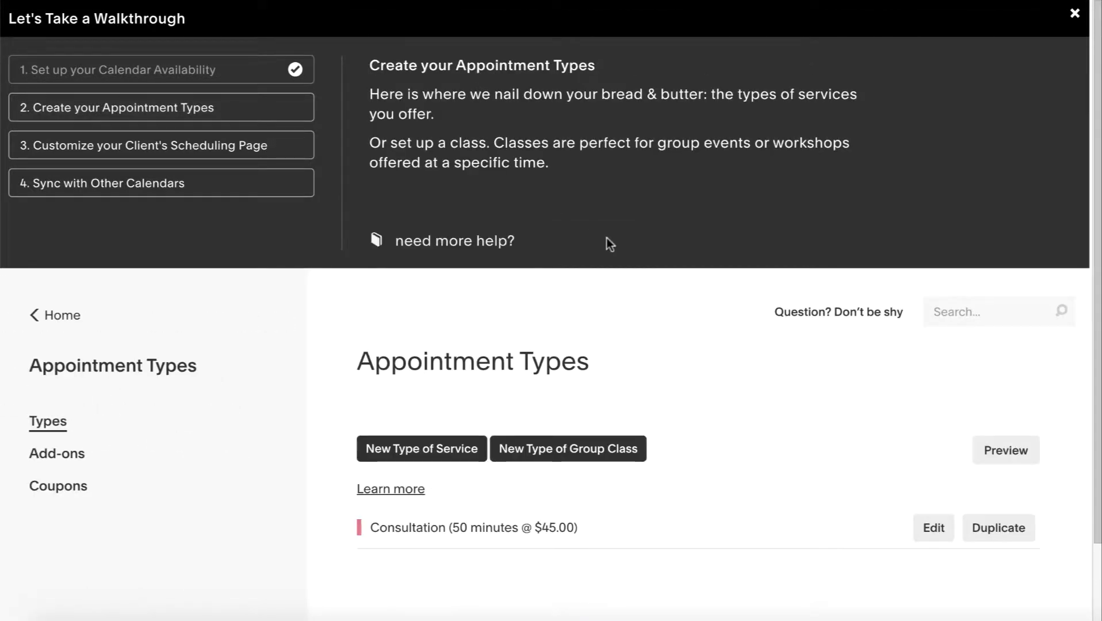
{"action": "scroll", "coordinate": [664, 340], "scroll_direction": "down", "scroll_amount": 2}
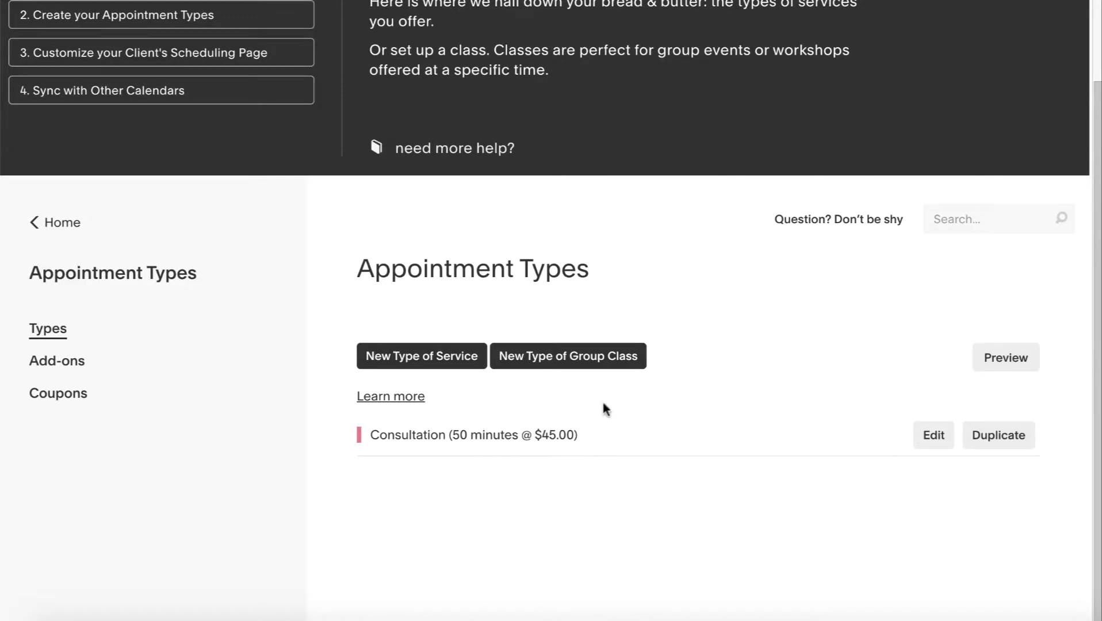
{"action": "left_click", "coordinate": [452, 357]}
{"action": "scroll", "coordinate": [526, 387], "scroll_direction": "down", "scroll_amount": 3}
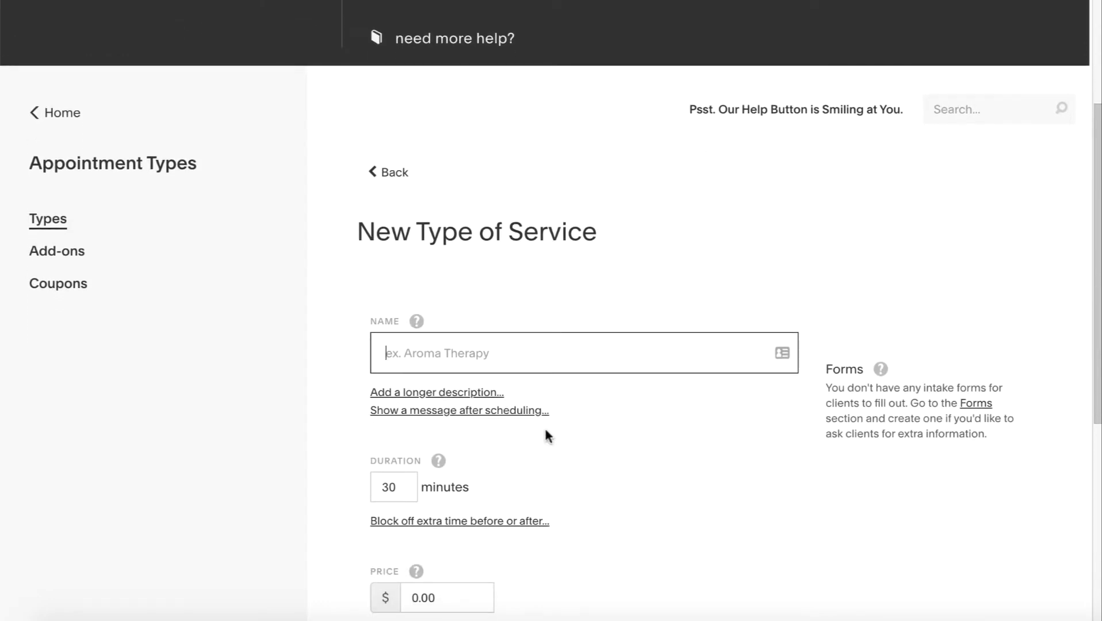
{"action": "type", "text": "30 Minute"}
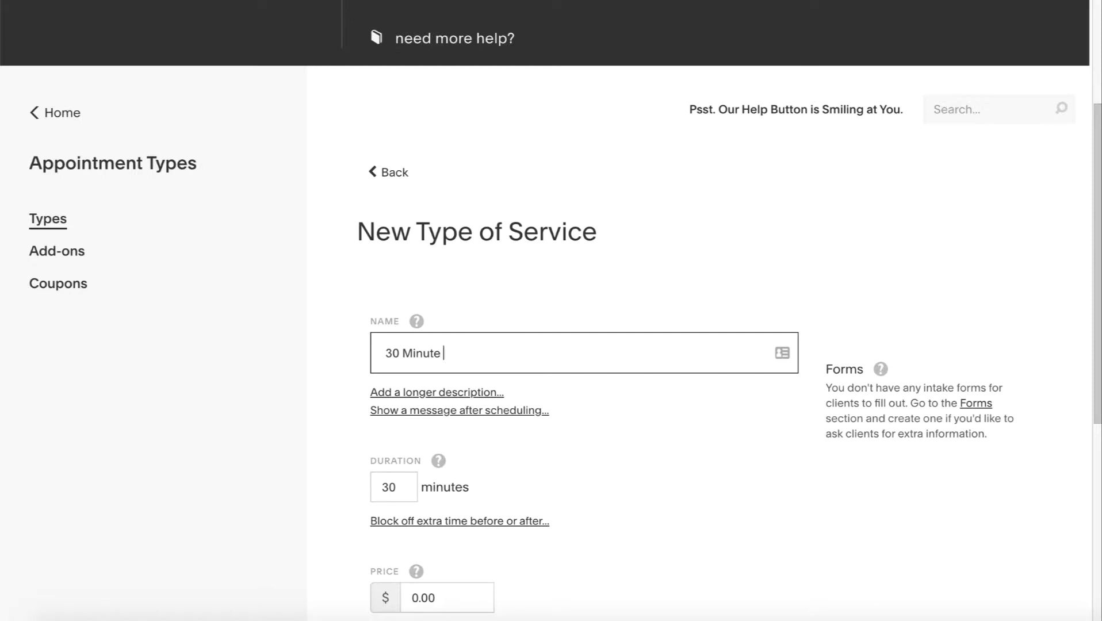
{"action": "type", "text": " COnsultation"}
{"action": "key", "text": "Right"}
{"action": "key", "text": "shift+Right"}
{"action": "type", "text": "o"}
{"action": "scroll", "coordinate": [599, 529], "scroll_direction": "down", "scroll_amount": 1}
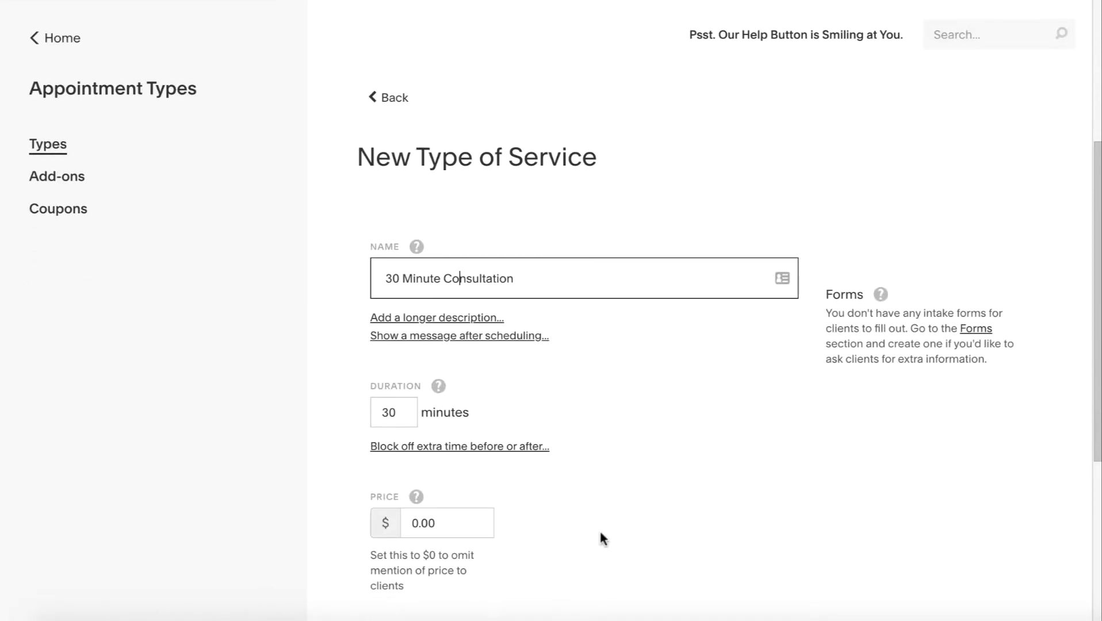
{"action": "left_click", "coordinate": [409, 409]}
{"action": "scroll", "coordinate": [489, 322], "scroll_direction": "down", "scroll_amount": 1}
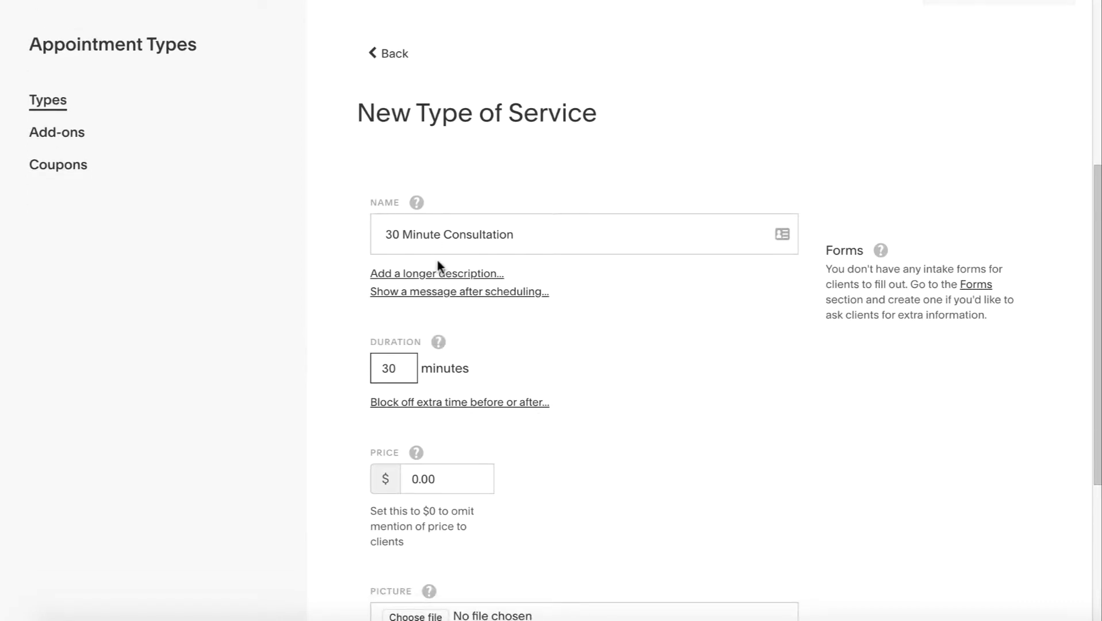
Rename the service 'Intro Consultation', set its price to $100.00, and create it
{"action": "left_click_drag", "start_coordinate": [441, 234], "coordinate": [366, 236]}
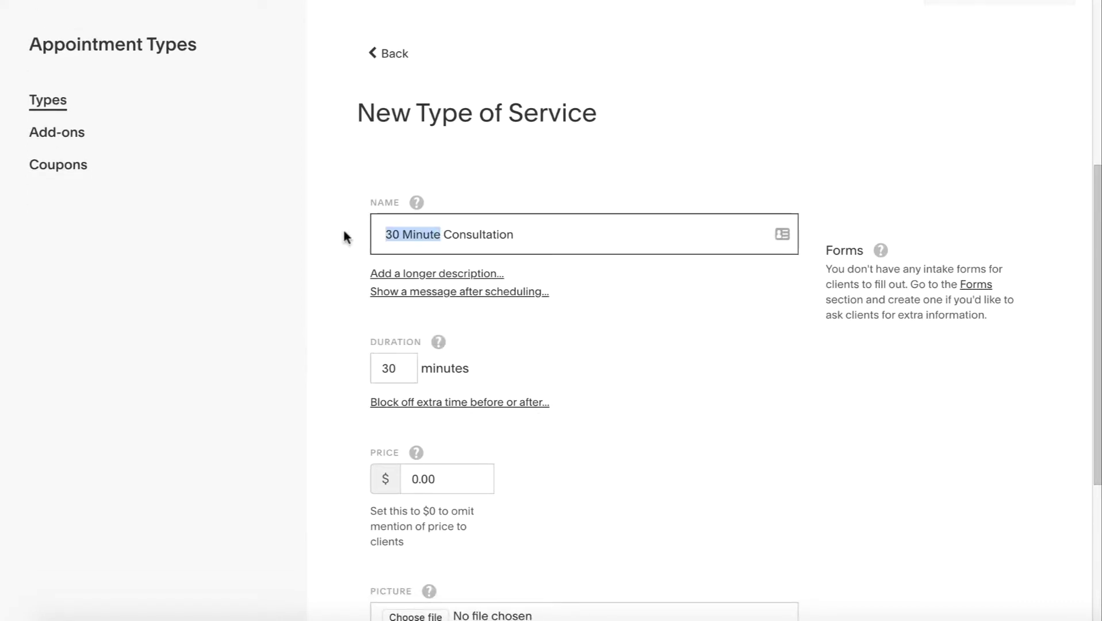
{"action": "type", "text": "Intro"}
{"action": "scroll", "coordinate": [556, 383], "scroll_direction": "down", "scroll_amount": 1}
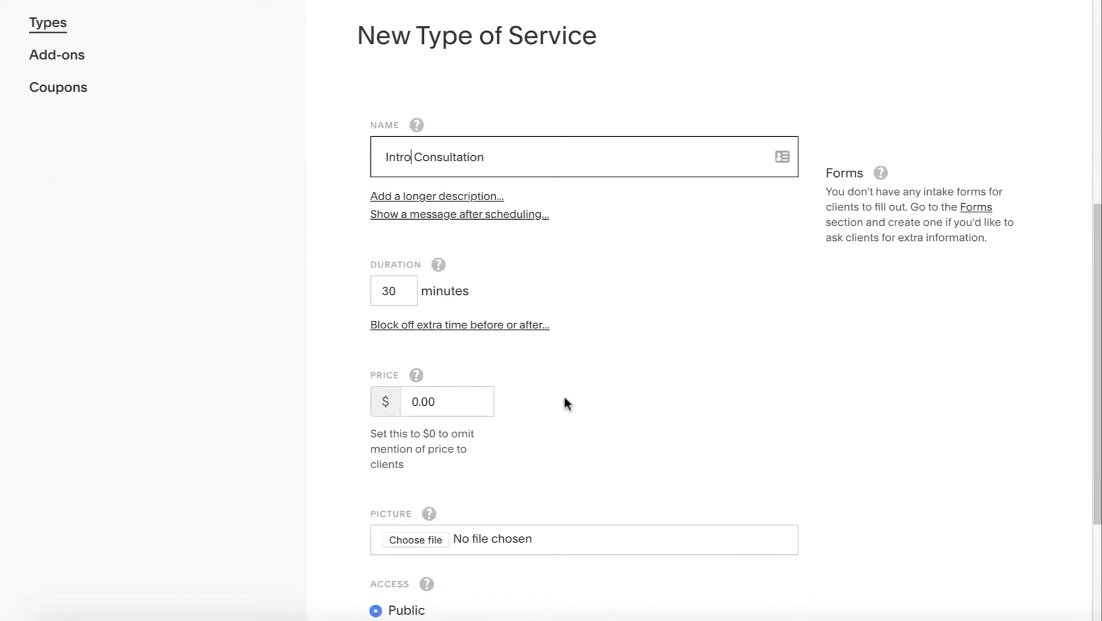
{"action": "key", "text": "Tab"}
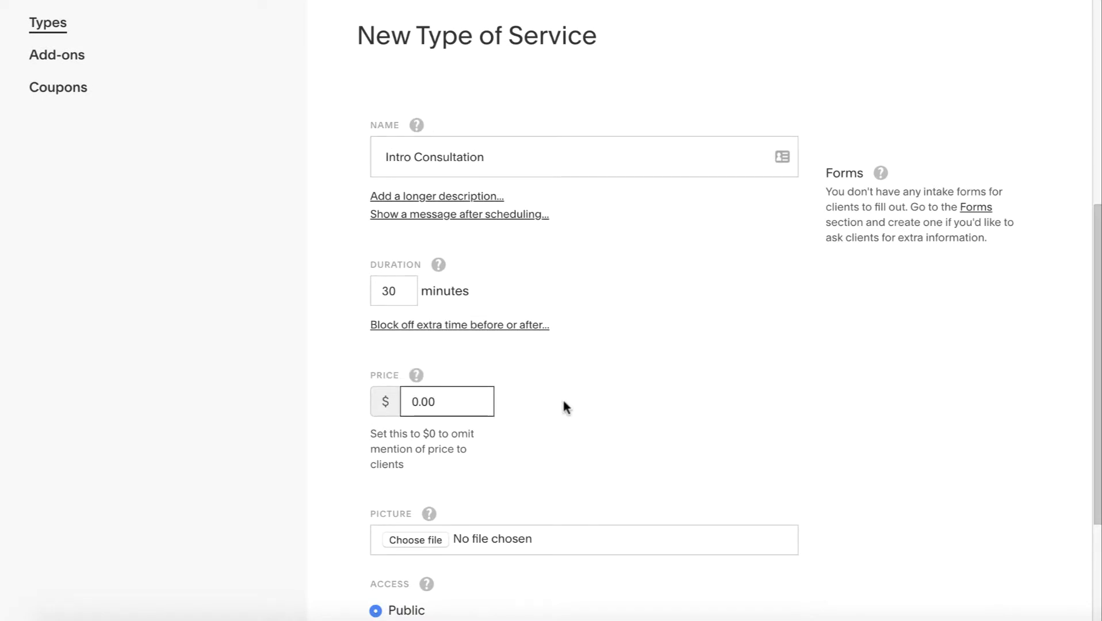
{"action": "type", "text": "10"}
{"action": "scroll", "coordinate": [641, 430], "scroll_direction": "down", "scroll_amount": 3}
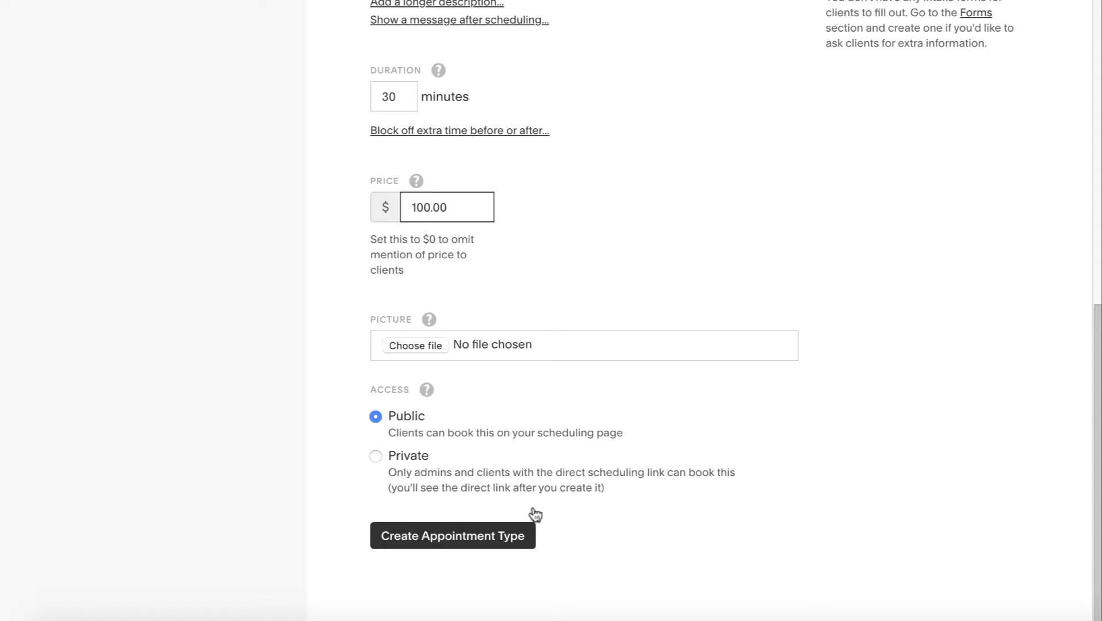
{"action": "left_click", "coordinate": [486, 538]}
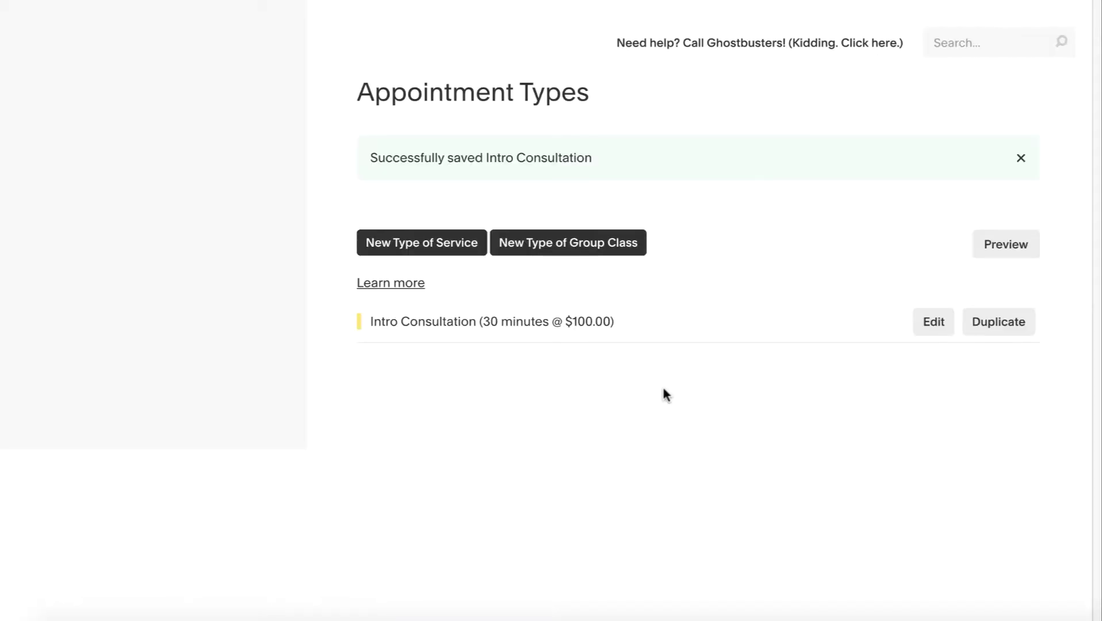
{"action": "scroll", "coordinate": [775, 431], "scroll_direction": "down", "scroll_amount": 1}
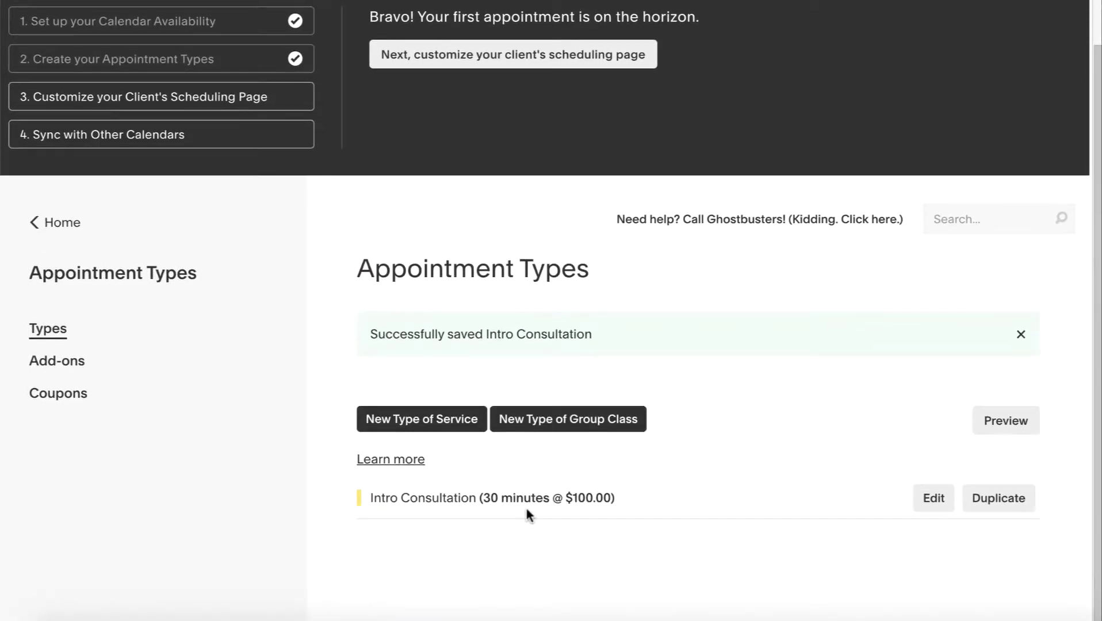
Add an 'In-Depth Consultation' service described as taking time to delve into your business and explore growth options
{"action": "left_click", "coordinate": [435, 426]}
{"action": "scroll", "coordinate": [434, 426], "scroll_direction": "down", "scroll_amount": 2}
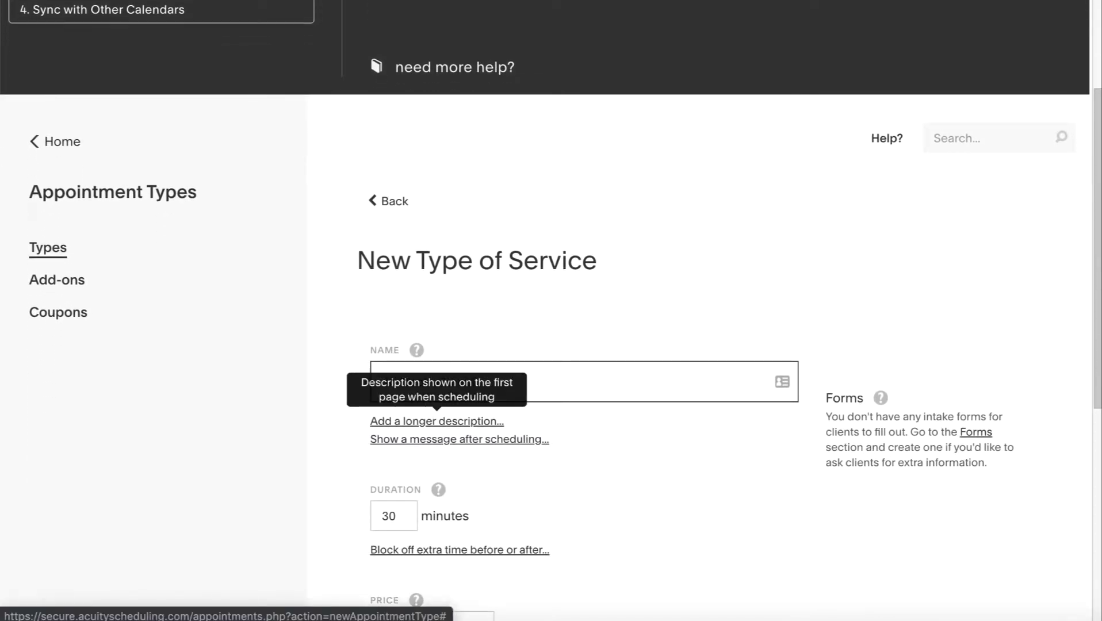
{"action": "type", "text": "In-Depth Consultaiot"}
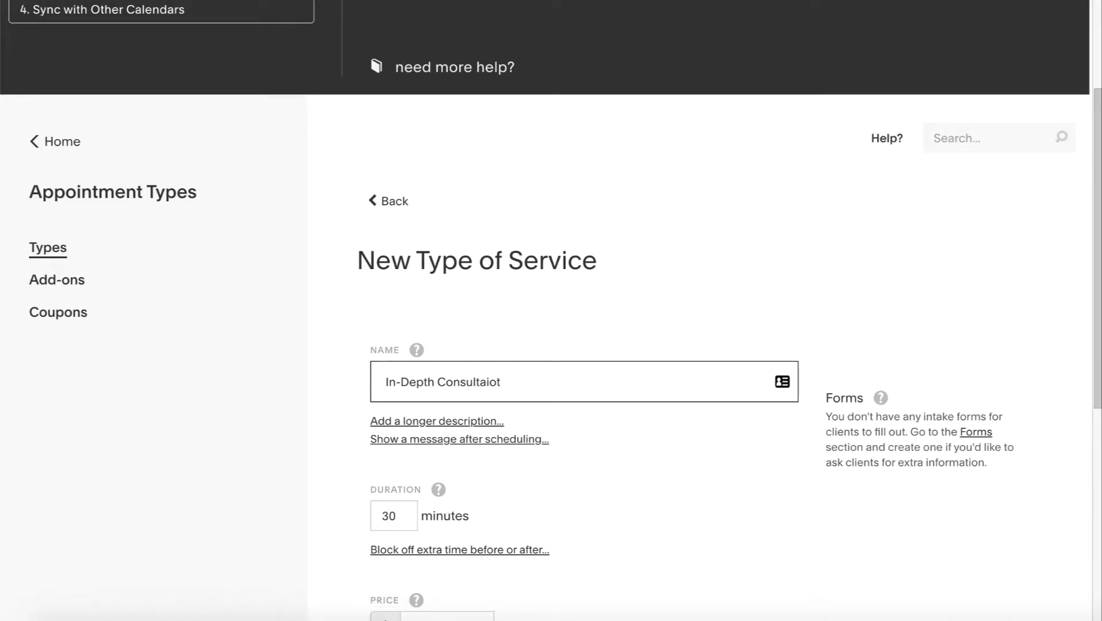
{"action": "key", "text": "BackSpace"}
{"action": "key", "text": "BackSpace"}
{"action": "key", "text": "BackSpace"}
{"action": "type", "text": "tion"}
{"action": "left_click", "coordinate": [546, 422]}
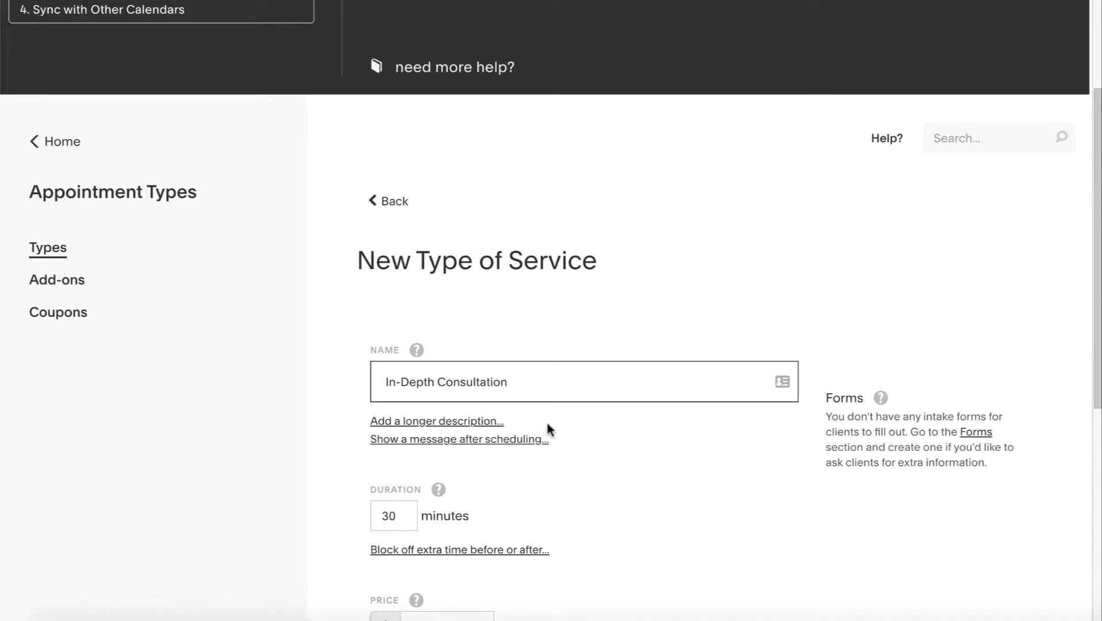
{"action": "left_click", "coordinate": [469, 422]}
{"action": "scroll", "coordinate": [614, 439], "scroll_direction": "down", "scroll_amount": 2}
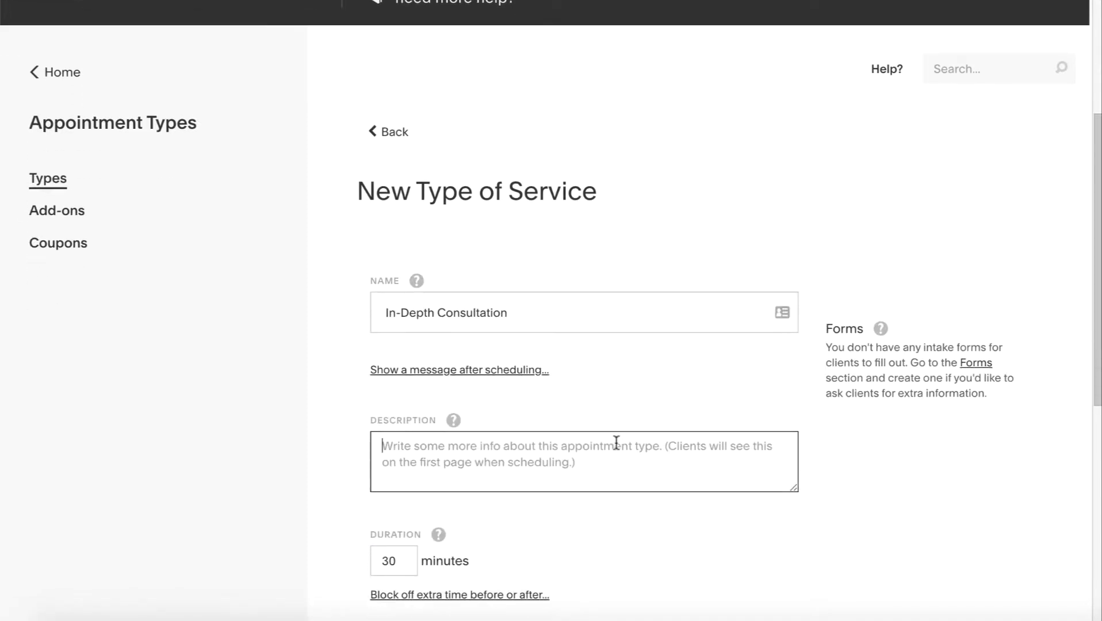
{"action": "type", "text": "We'l;"}
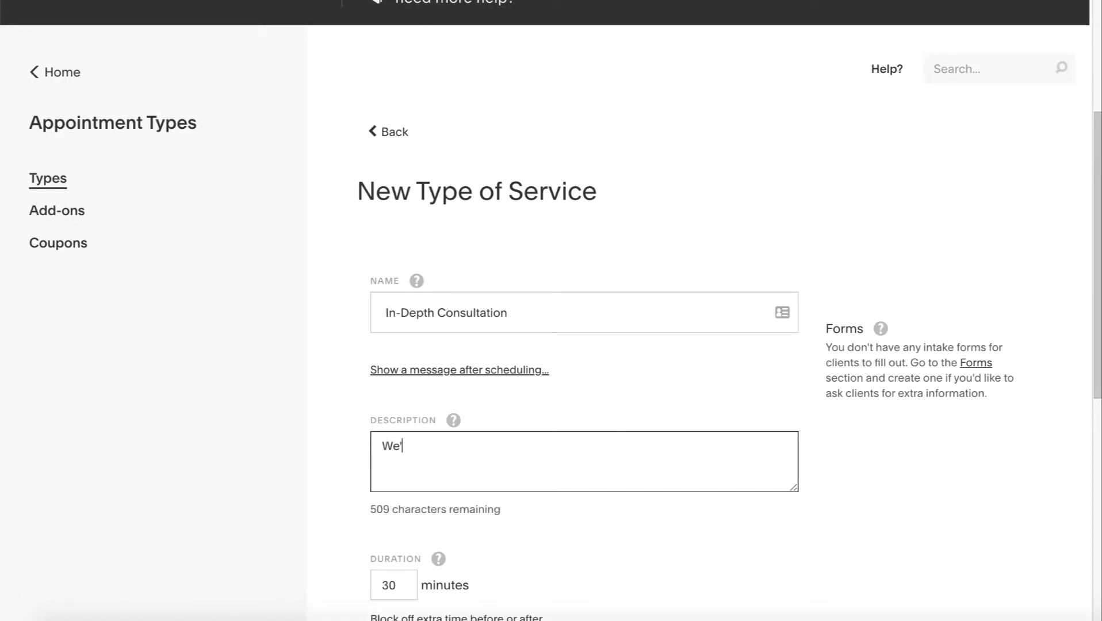
{"action": "key", "text": "BackSpace"}
{"action": "type", "text": "l take onl"}
{"action": "key", "text": "BackSpace"}
{"action": "key", "text": "BackSpace"}
{"action": "key", "text": "BackSpace"}
{"action": "type", "text": "some time to"}
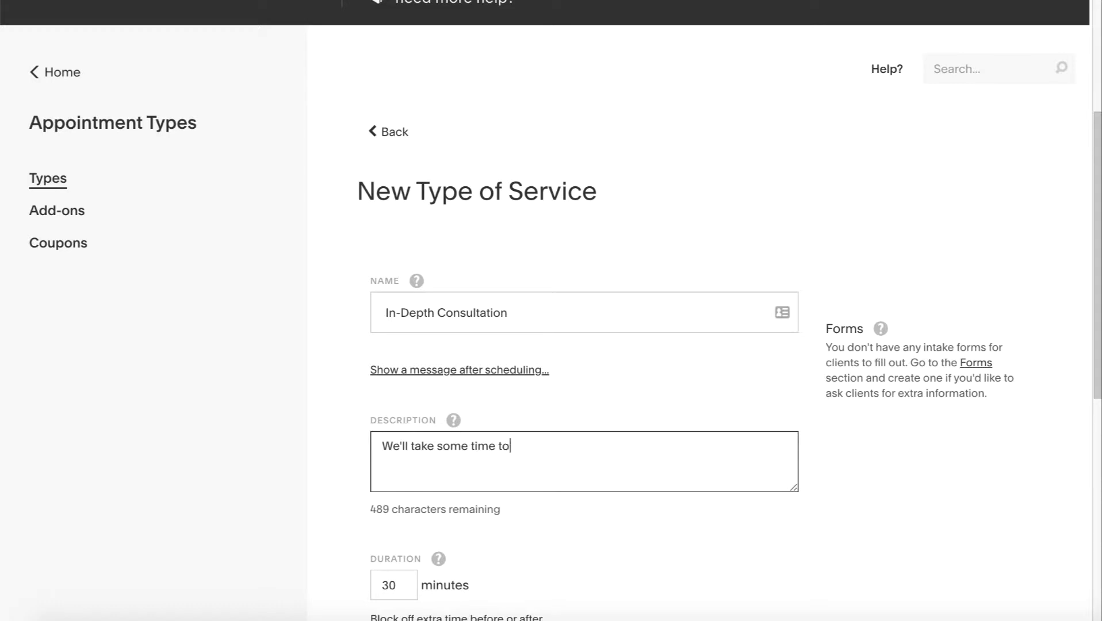
{"action": "type", "text": " delve into your b"}
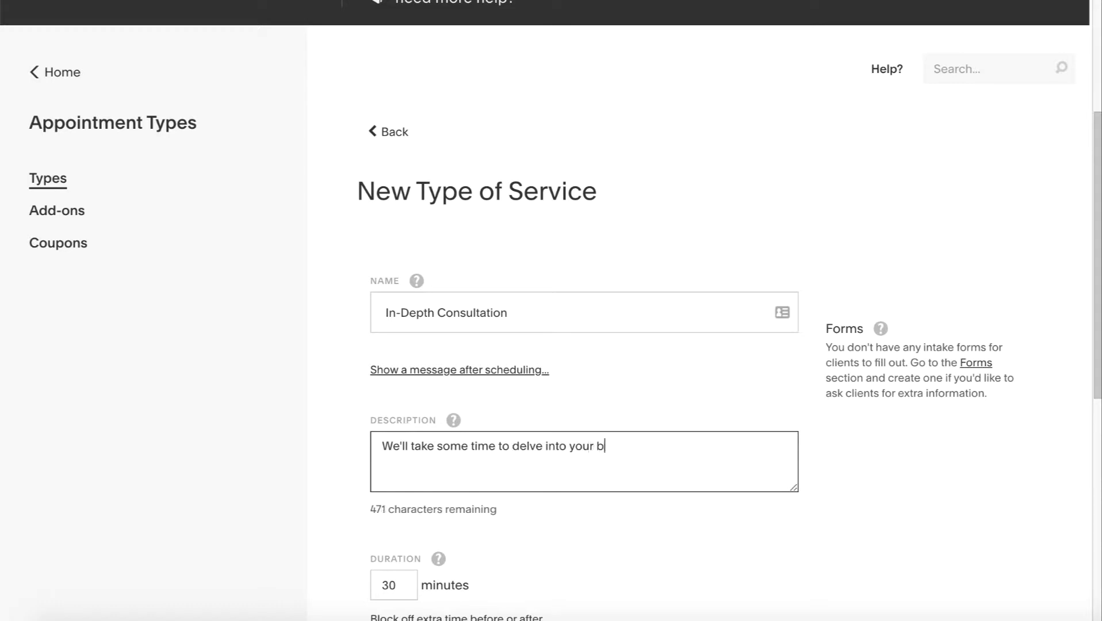
{"action": "type", "text": "usiness and explor"}
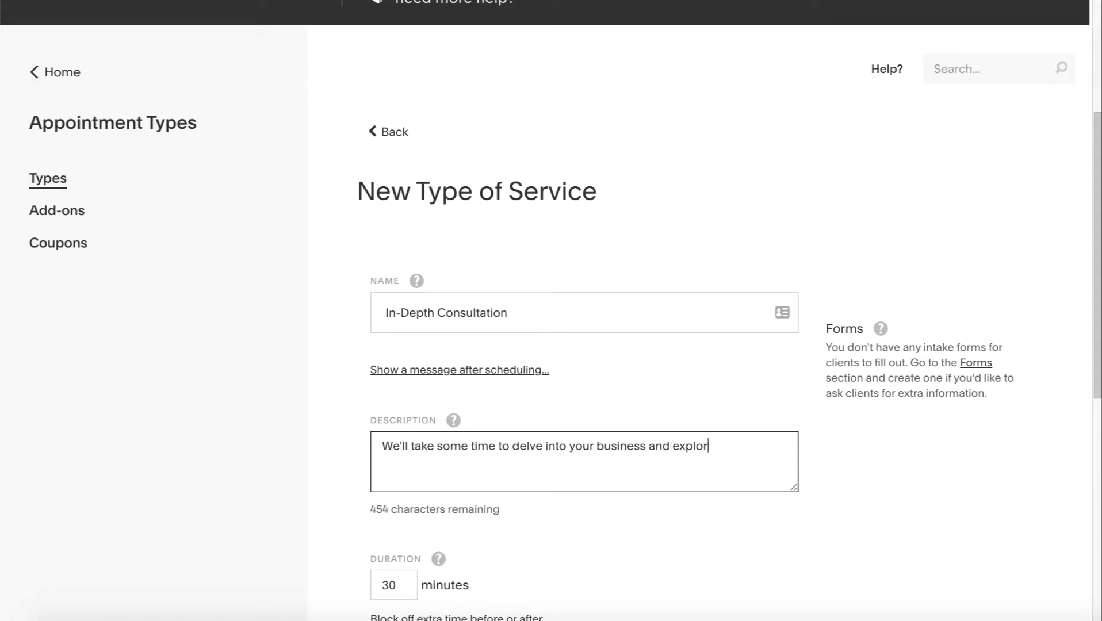
{"action": "type", "text": "e options for growth."}
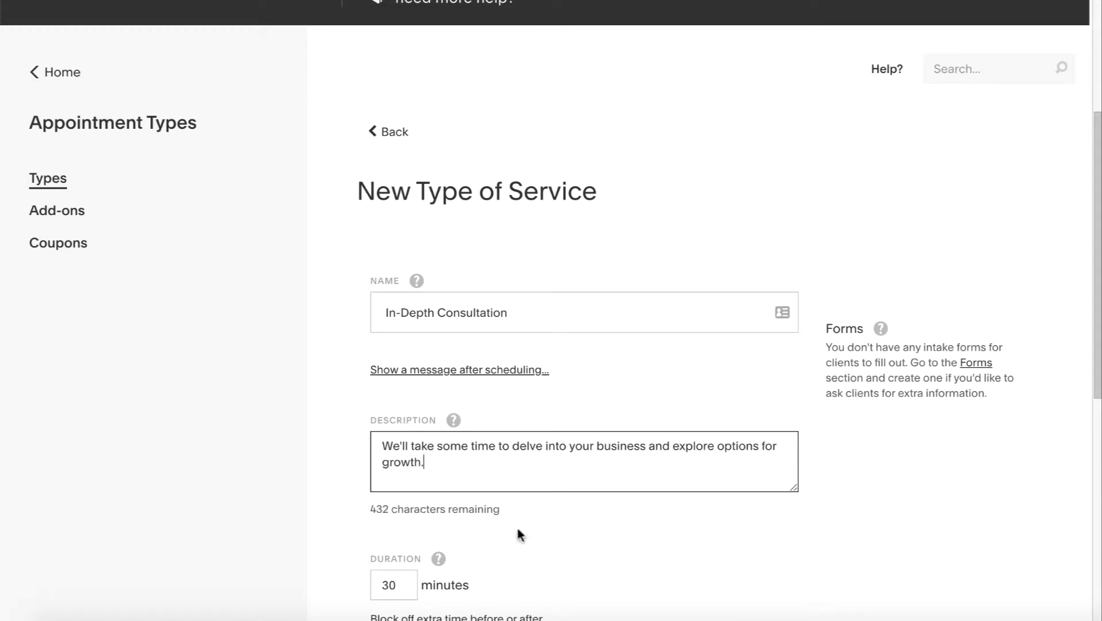
Set the duration to 60 minutes and price to $200.00, then create the appointment type
{"action": "scroll", "coordinate": [521, 535], "scroll_direction": "down", "scroll_amount": 3}
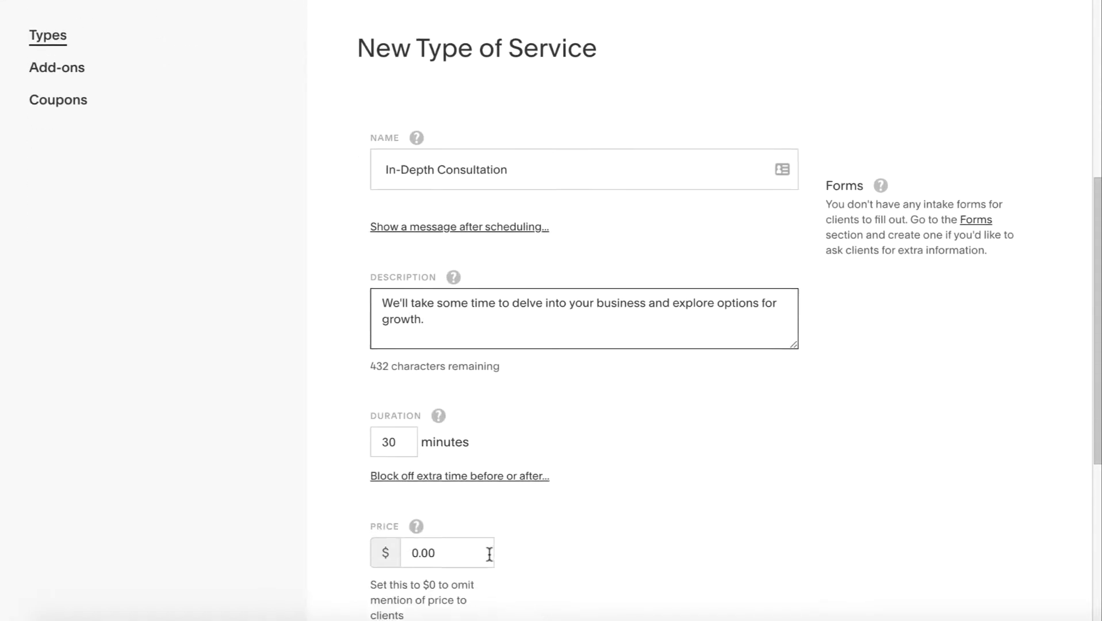
{"action": "left_click_drag", "start_coordinate": [386, 431], "coordinate": [288, 440]}
{"action": "type", "text": "6"}
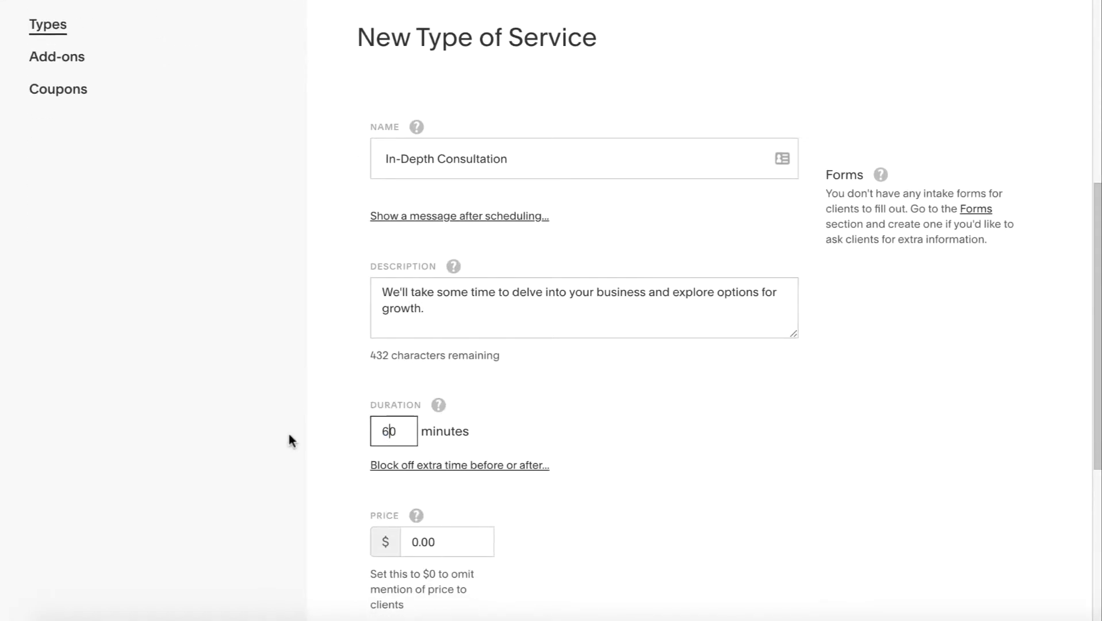
{"action": "scroll", "coordinate": [582, 422], "scroll_direction": "down", "scroll_amount": 2}
{"action": "left_click", "coordinate": [469, 439]}
{"action": "type", "text": "20"}
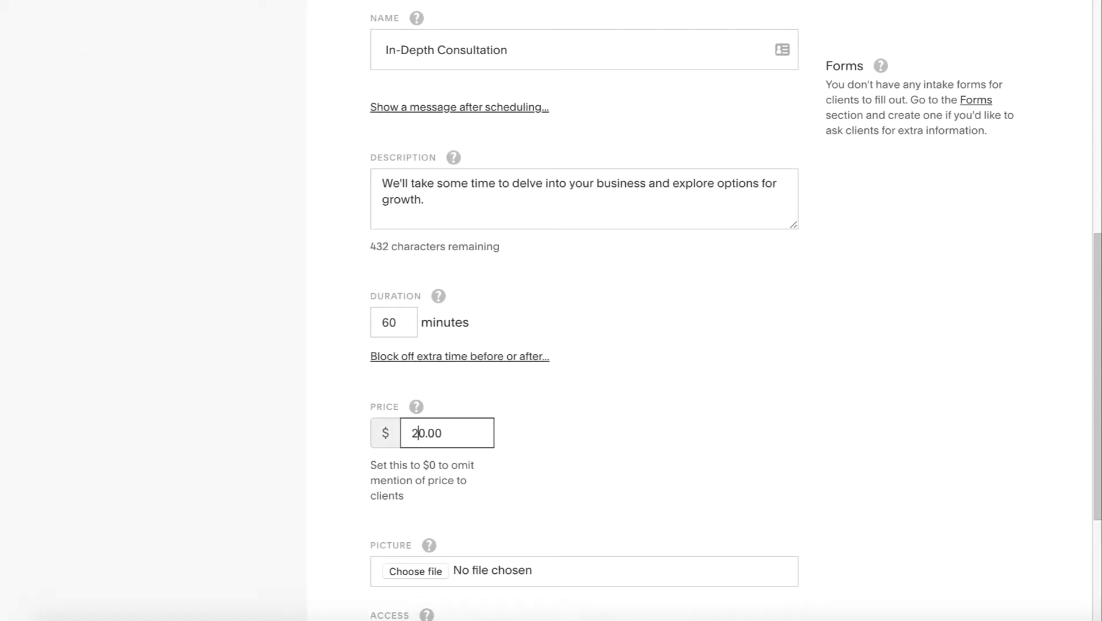
{"action": "scroll", "coordinate": [619, 478], "scroll_direction": "down", "scroll_amount": 3}
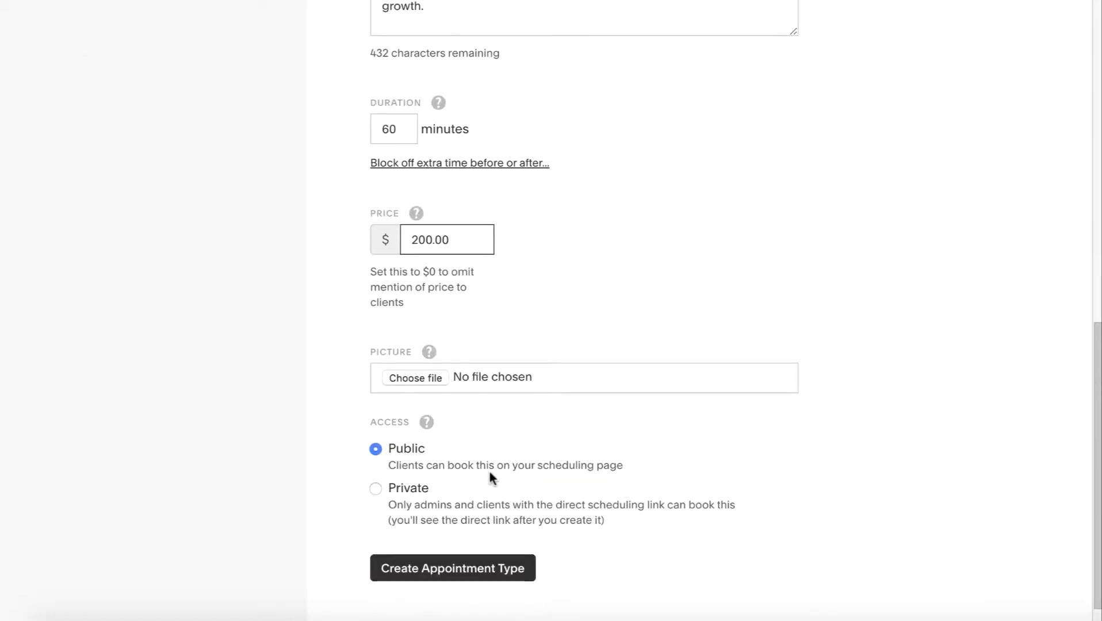
{"action": "left_click", "coordinate": [458, 568]}
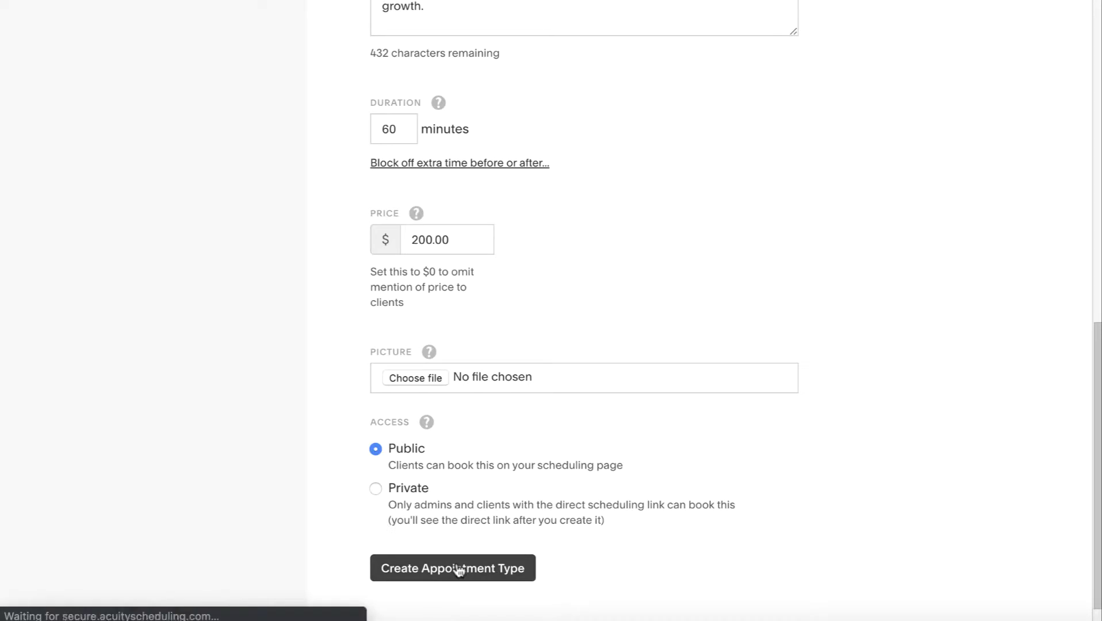
{"action": "scroll", "coordinate": [605, 366], "scroll_direction": "down", "scroll_amount": 2}
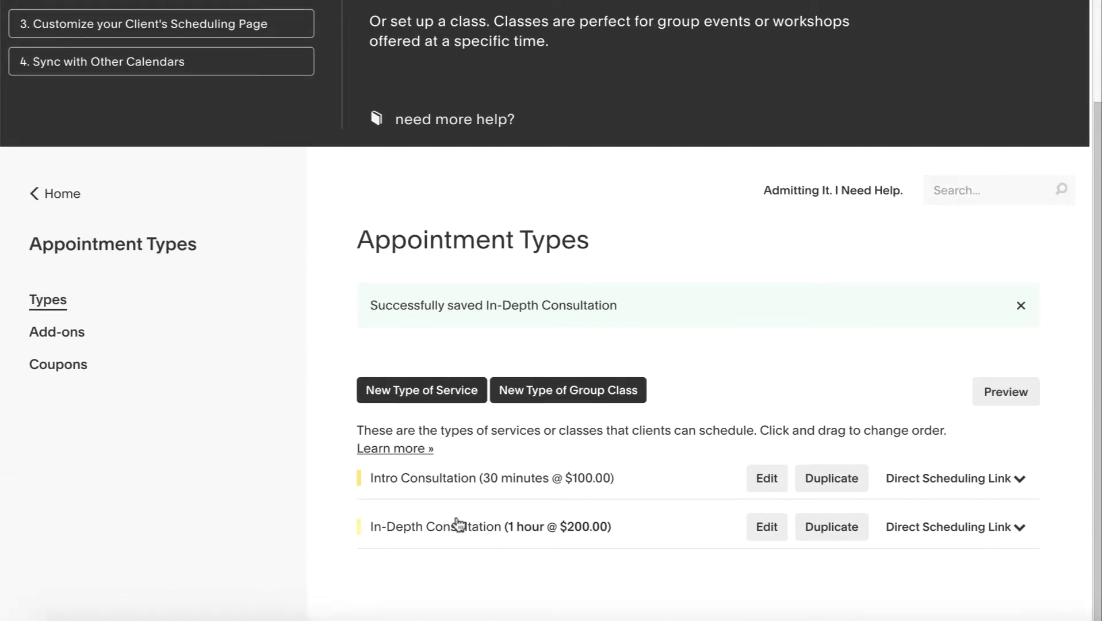
Edit Intro Consultation, switch its colour to red, and update the appointment type
{"action": "left_click", "coordinate": [770, 479]}
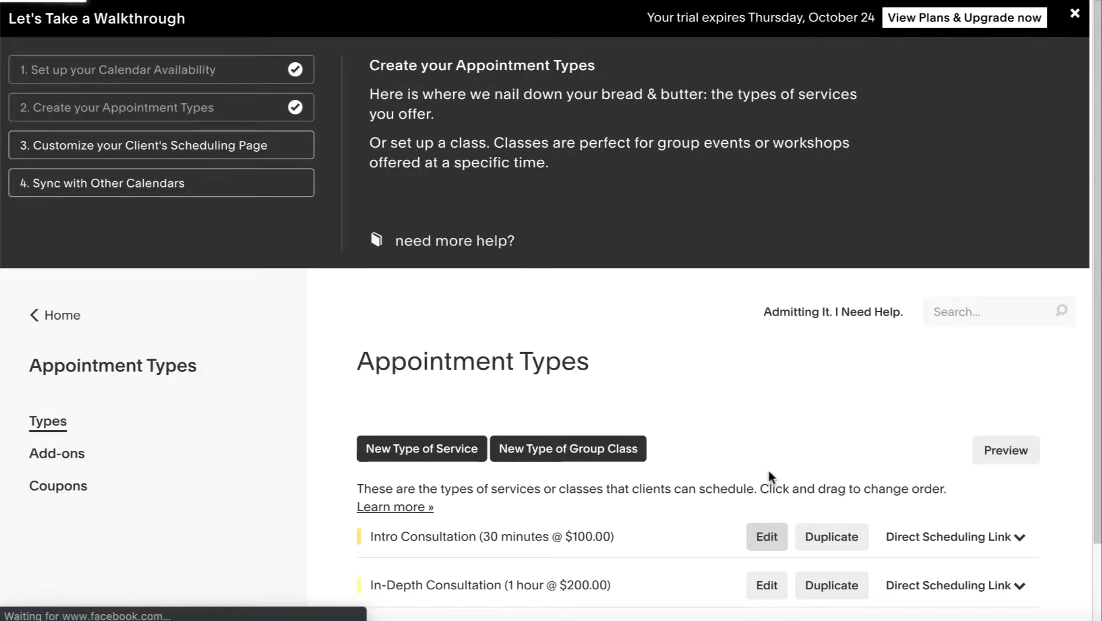
{"action": "scroll", "coordinate": [692, 459], "scroll_direction": "down", "scroll_amount": 6}
{"action": "scroll", "coordinate": [647, 431], "scroll_direction": "down", "scroll_amount": 5}
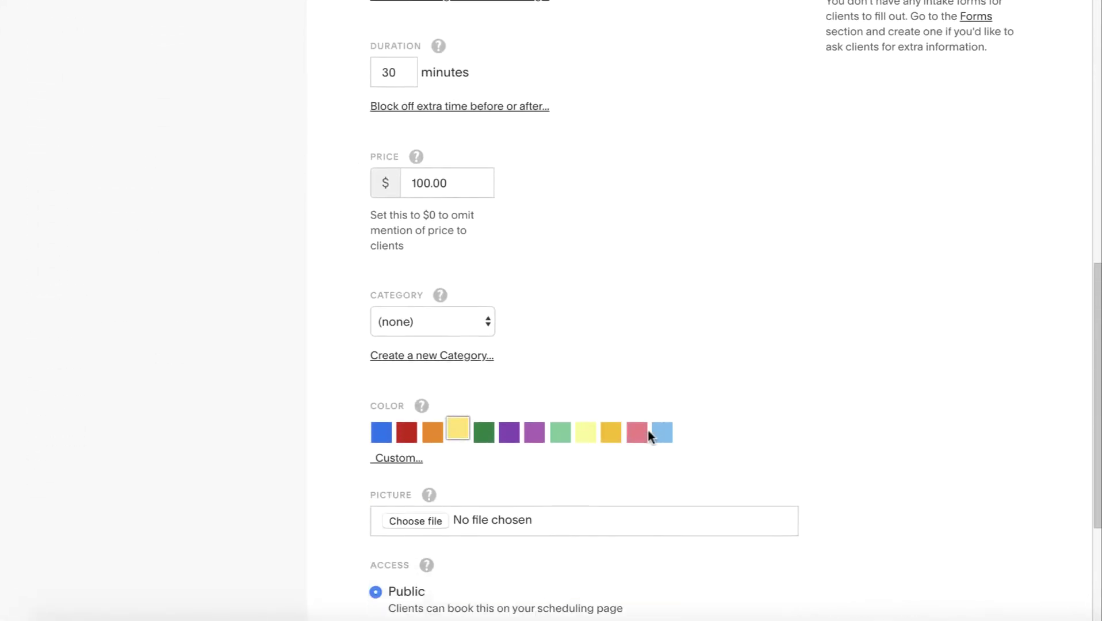
{"action": "left_click", "coordinate": [407, 412]}
{"action": "scroll", "coordinate": [661, 311], "scroll_direction": "down", "scroll_amount": 1}
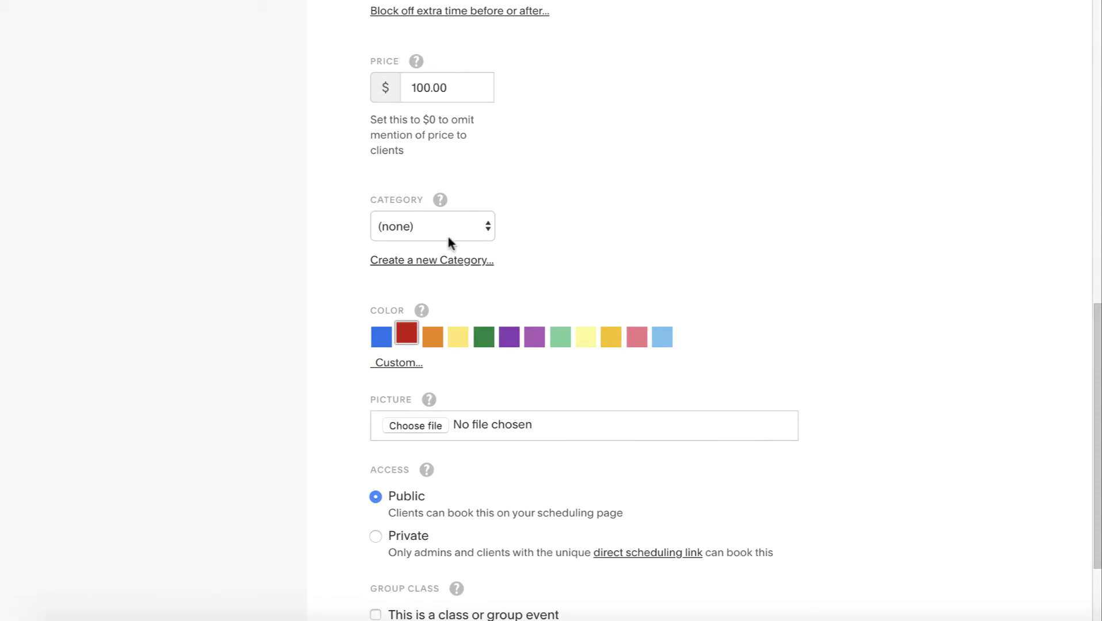
{"action": "scroll", "coordinate": [544, 269], "scroll_direction": "down", "scroll_amount": 2}
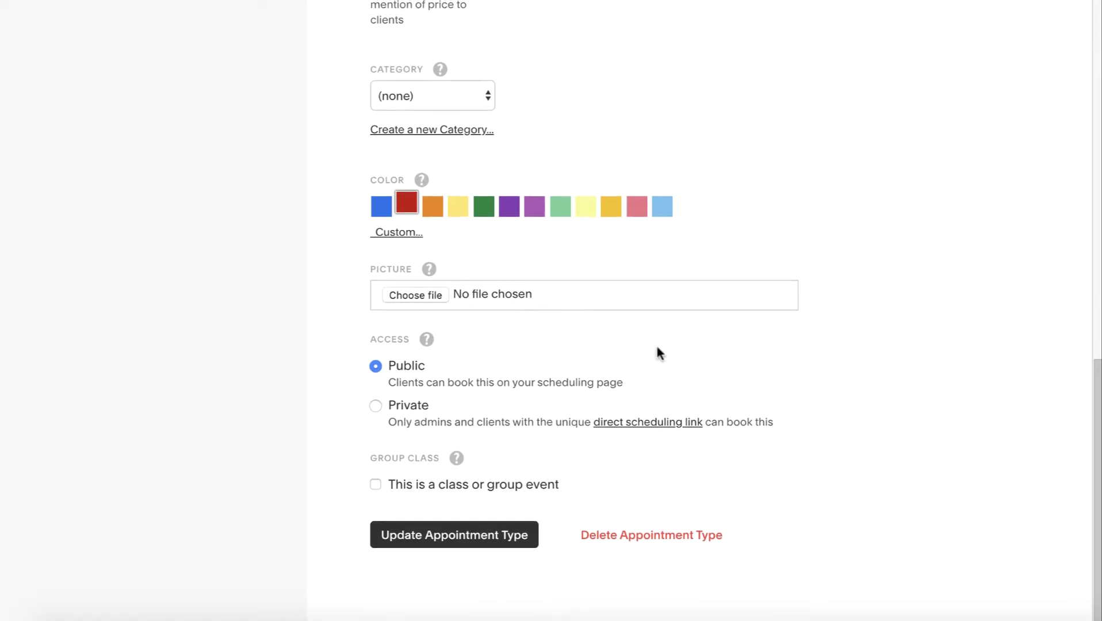
{"action": "left_click", "coordinate": [437, 538]}
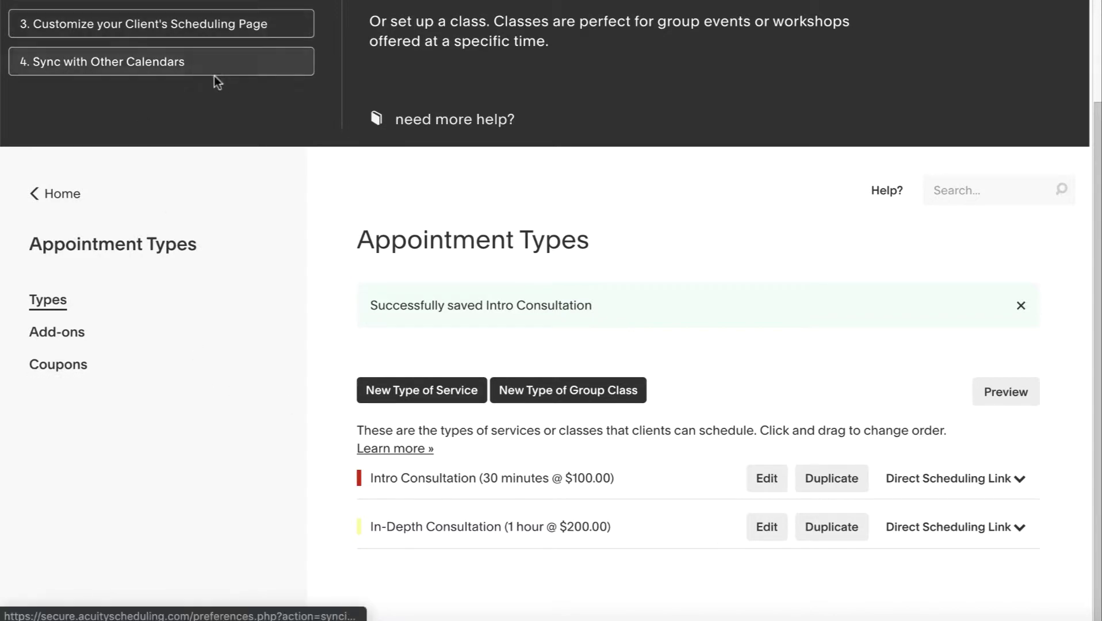
{"action": "scroll", "coordinate": [216, 81], "scroll_direction": "up", "scroll_amount": 3}
Go to the Customize Client's Scheduling Page step, dismiss the webinar popup, and reach Scheduling Instructions
{"action": "left_click", "coordinate": [204, 145]}
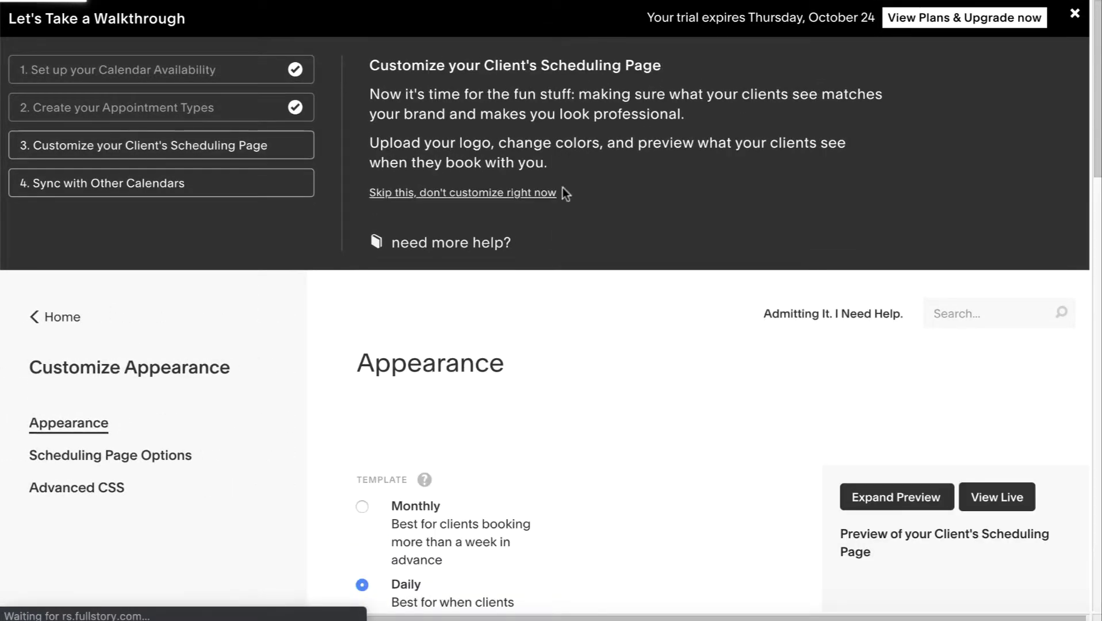
{"action": "scroll", "coordinate": [616, 443], "scroll_direction": "down", "scroll_amount": 3}
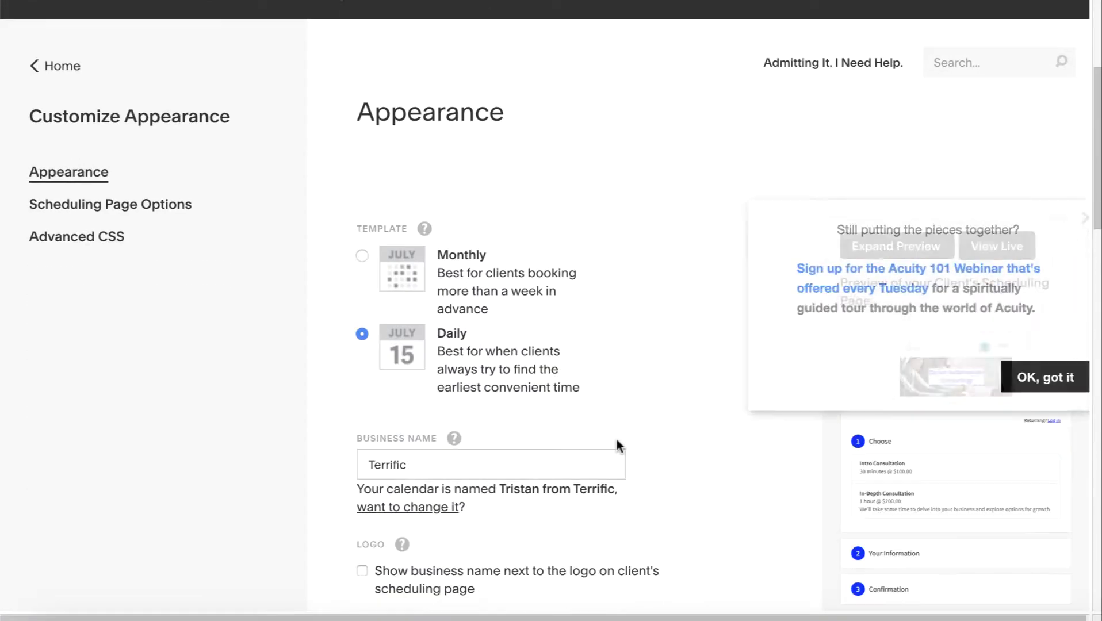
{"action": "left_click", "coordinate": [1051, 217]}
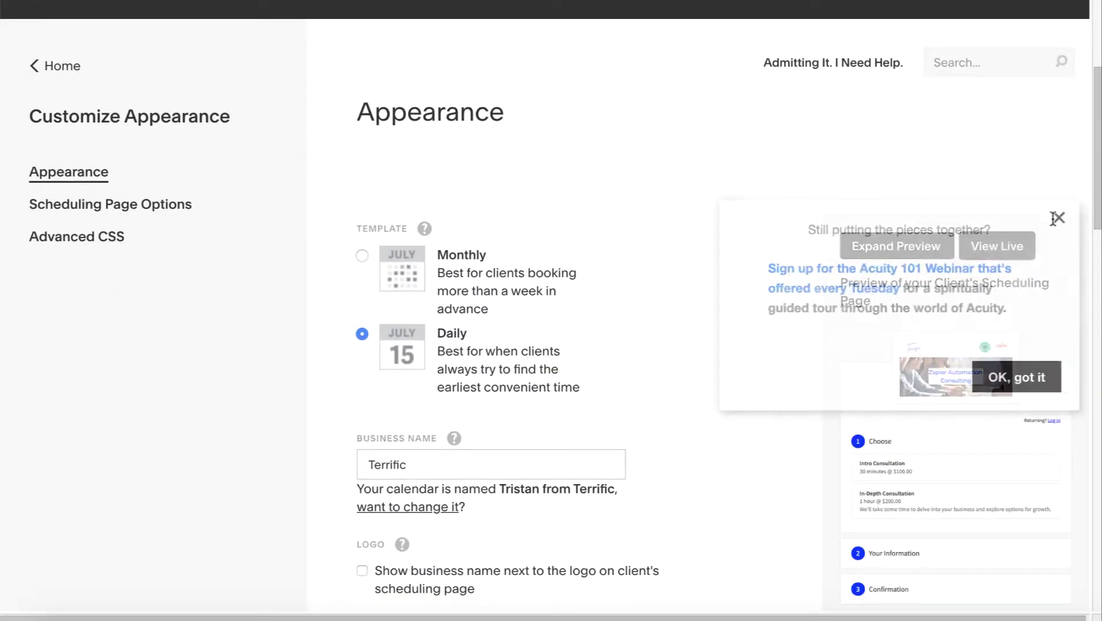
{"action": "scroll", "coordinate": [460, 379], "scroll_direction": "down", "scroll_amount": 1}
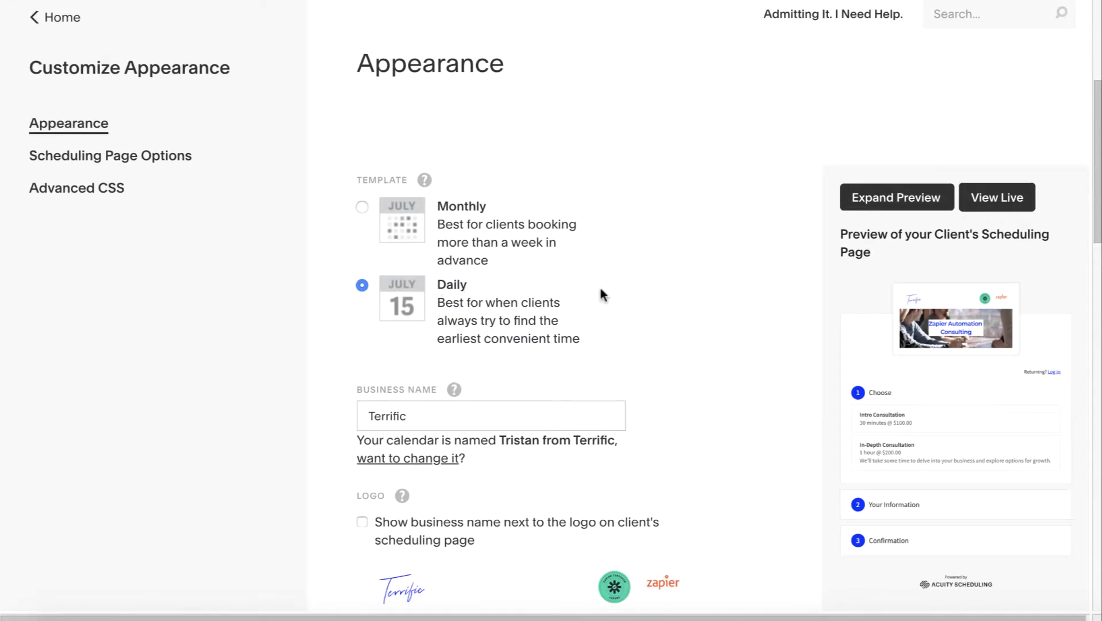
{"action": "scroll", "coordinate": [603, 288], "scroll_direction": "down", "scroll_amount": 2}
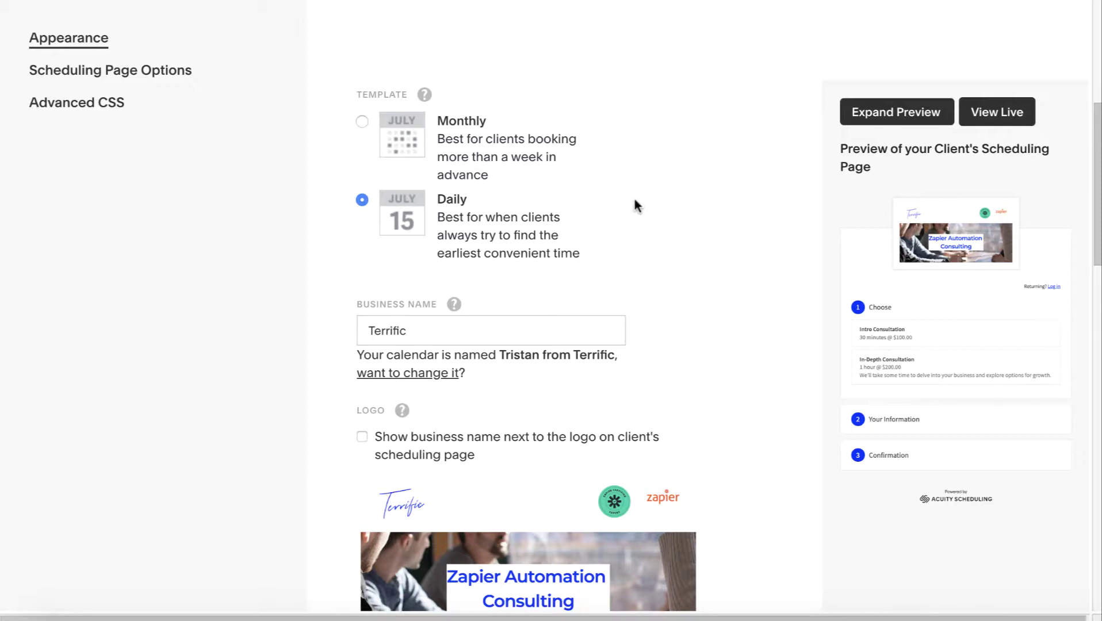
{"action": "scroll", "coordinate": [608, 233], "scroll_direction": "down", "scroll_amount": 2}
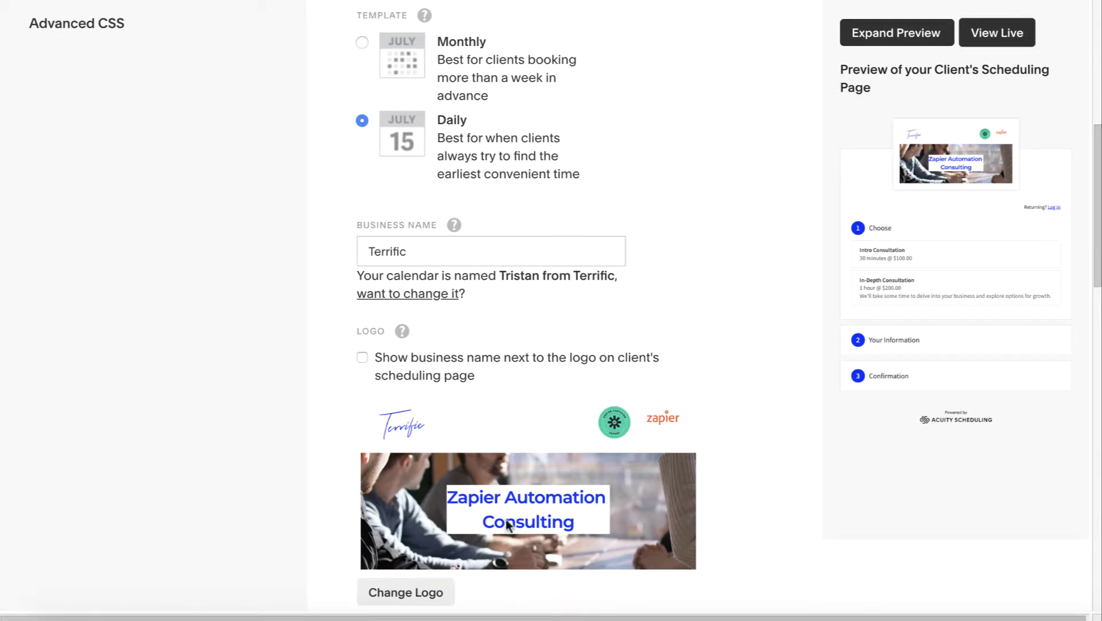
{"action": "scroll", "coordinate": [572, 526], "scroll_direction": "down", "scroll_amount": 2}
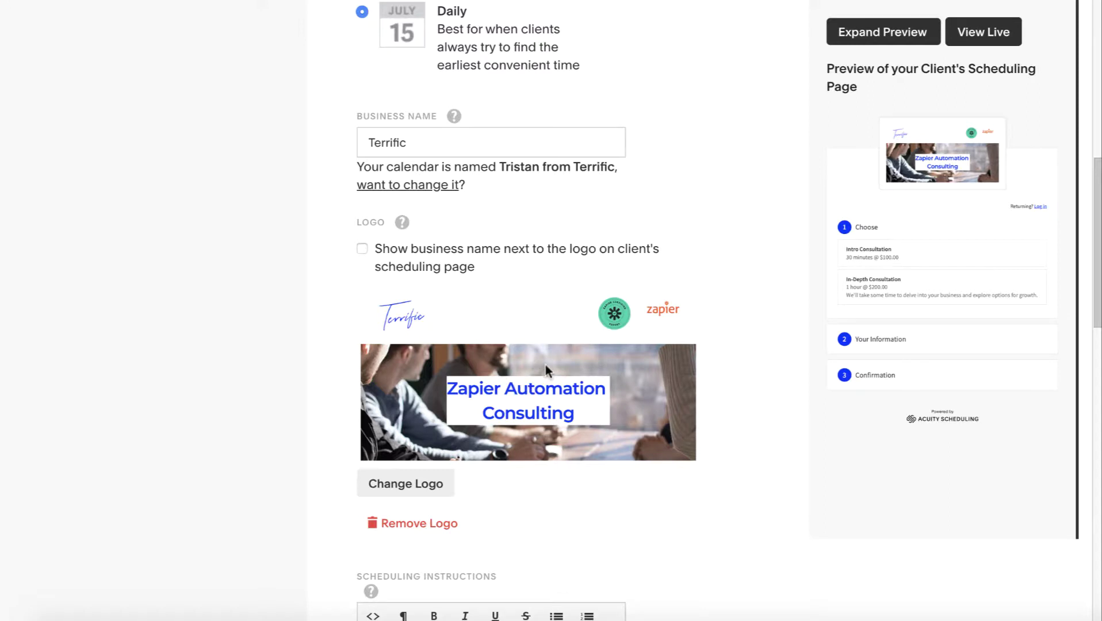
{"action": "scroll", "coordinate": [544, 362], "scroll_direction": "up", "scroll_amount": 3}
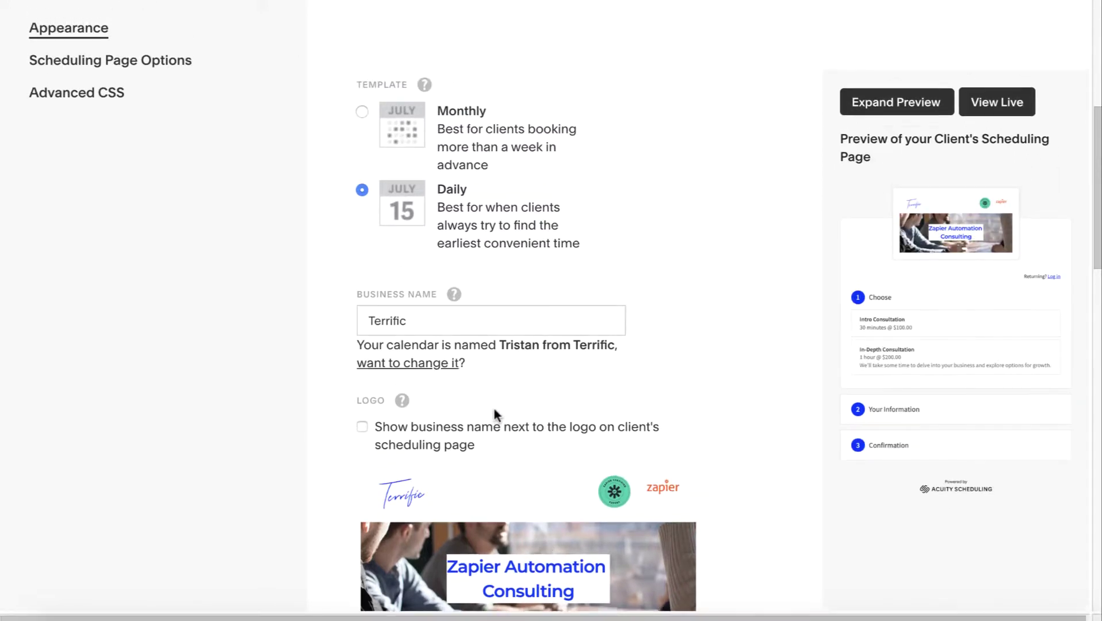
{"action": "scroll", "coordinate": [493, 406], "scroll_direction": "up", "scroll_amount": 3}
{"action": "scroll", "coordinate": [494, 406], "scroll_direction": "down", "scroll_amount": 6}
{"action": "scroll", "coordinate": [494, 409], "scroll_direction": "down", "scroll_amount": 2}
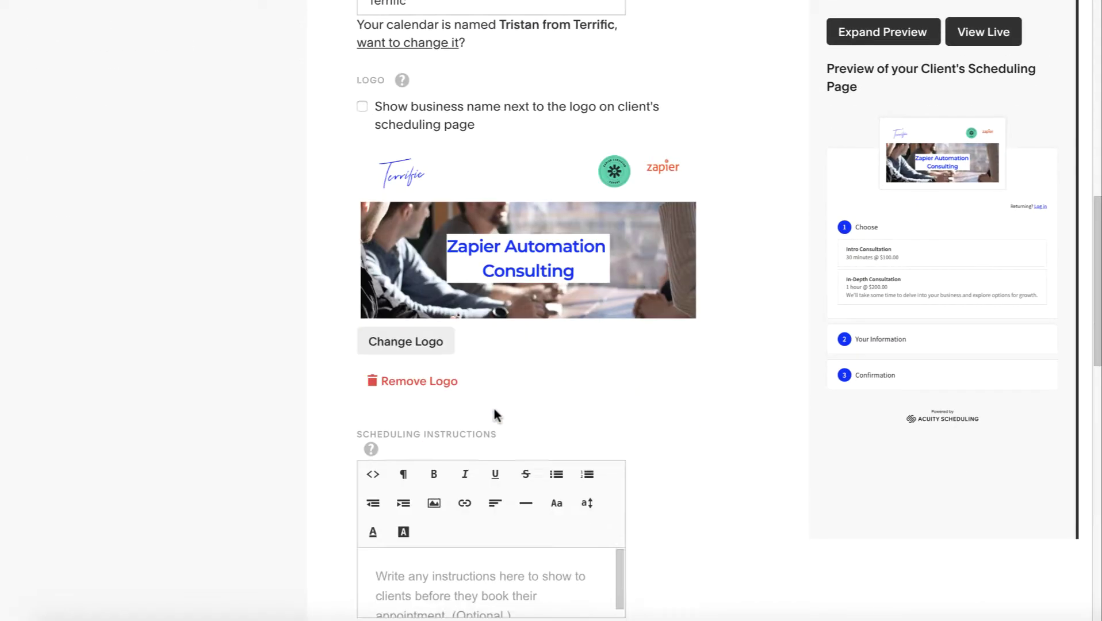
{"action": "scroll", "coordinate": [667, 401], "scroll_direction": "down", "scroll_amount": 2}
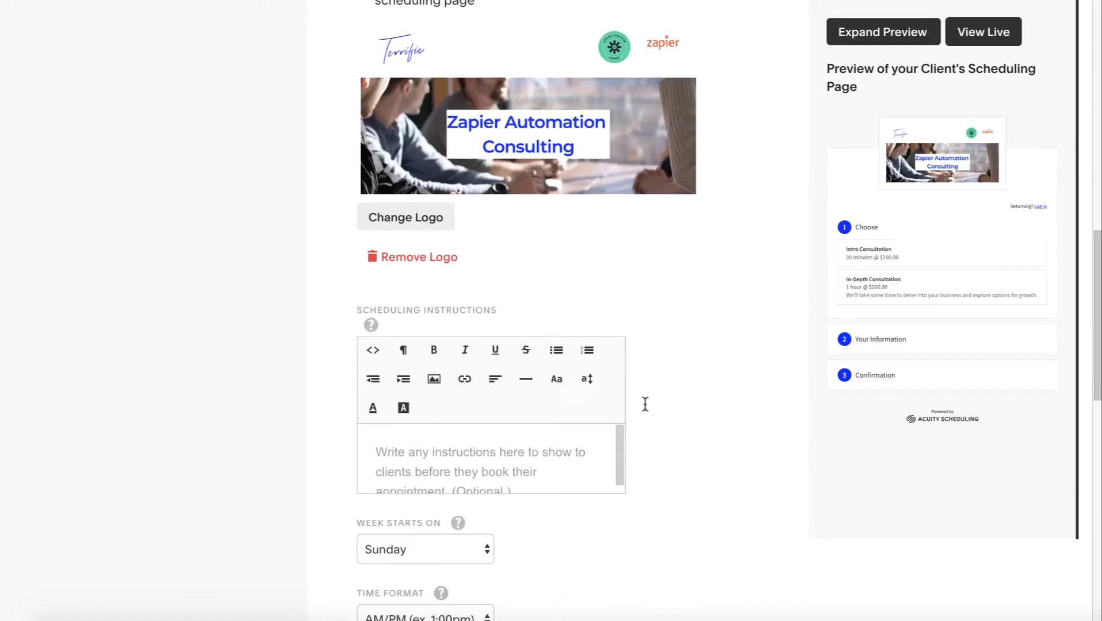
Write 'We look forward to having an engaging and useful consultation call.' as the scheduling instructions
{"action": "scroll", "coordinate": [464, 458], "scroll_direction": "down", "scroll_amount": 1}
{"action": "left_click", "coordinate": [450, 457]}
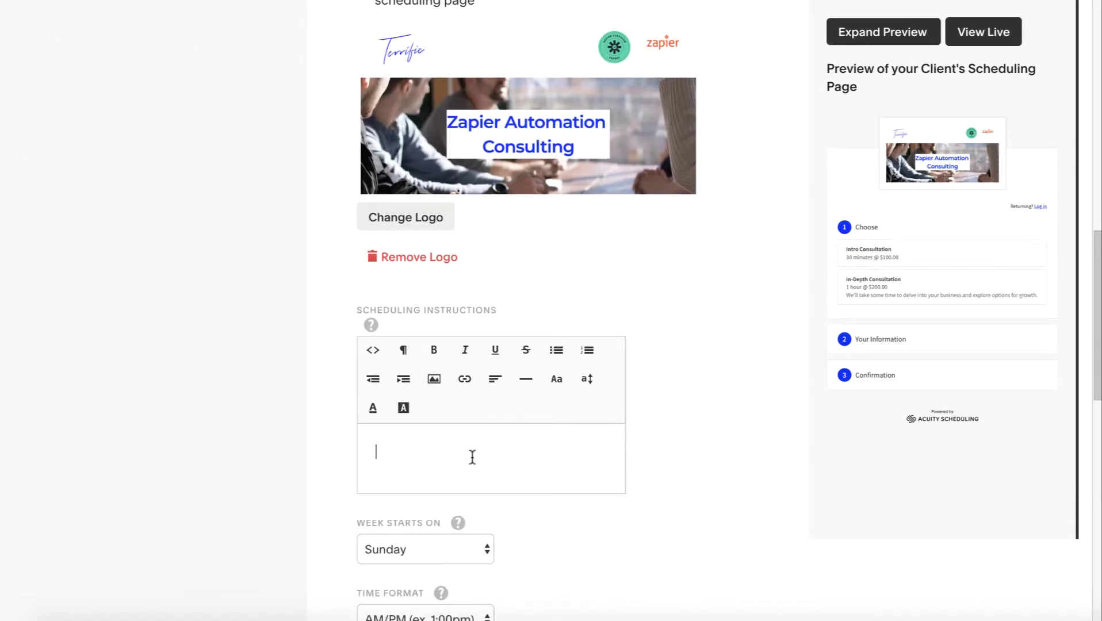
{"action": "scroll", "coordinate": [472, 457], "scroll_direction": "up", "scroll_amount": 2}
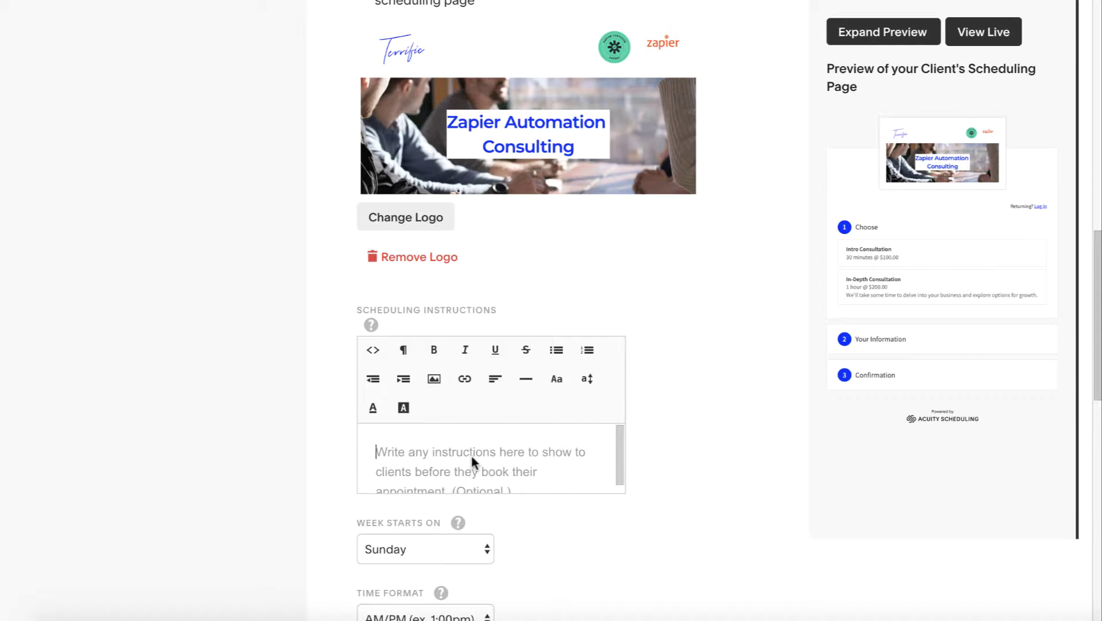
{"action": "type", "text": "THese"}
{"action": "key", "text": "BackSpace"}
{"action": "key", "text": "BackSpace"}
{"action": "key", "text": "BackSpace"}
{"action": "key", "text": "BackSpace"}
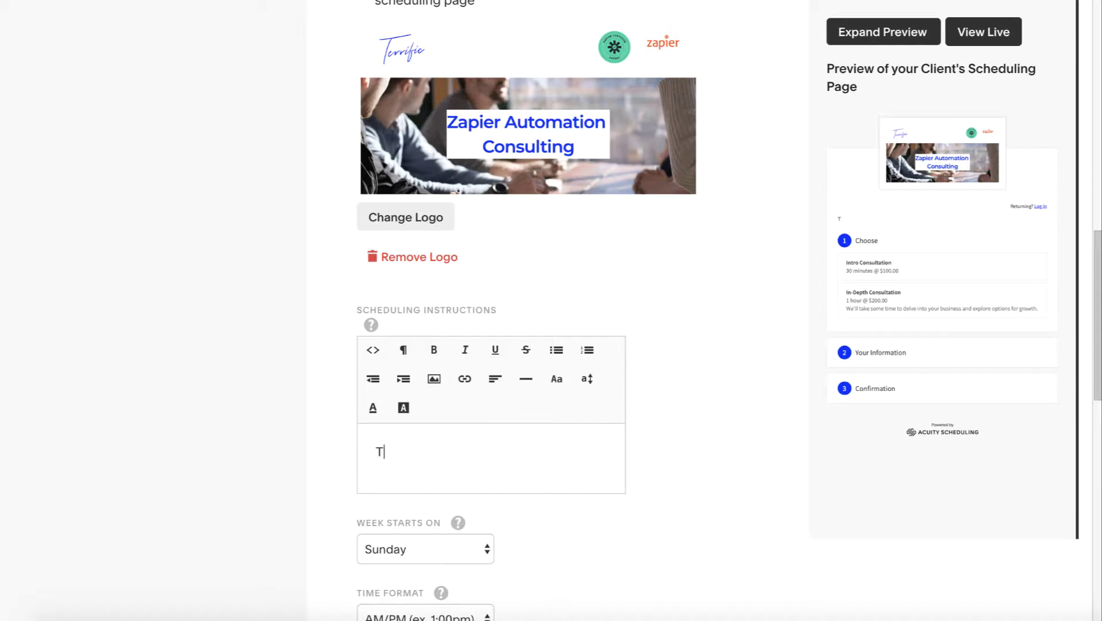
{"action": "key", "text": "BackSpace"}
{"action": "type", "text": "We look forward "}
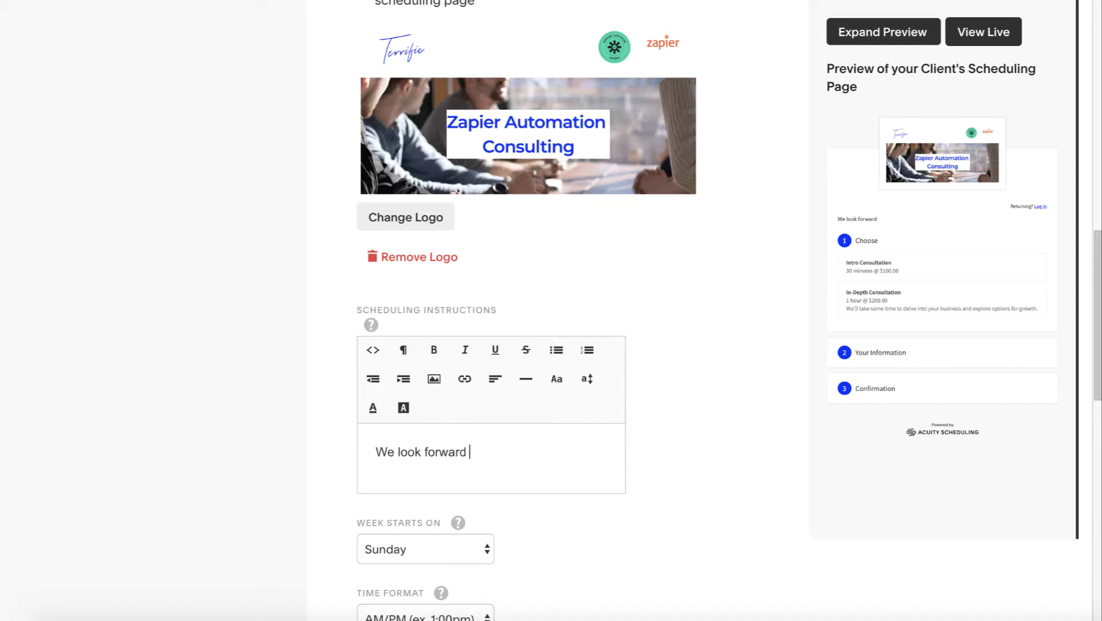
{"action": "type", "text": "to having an"}
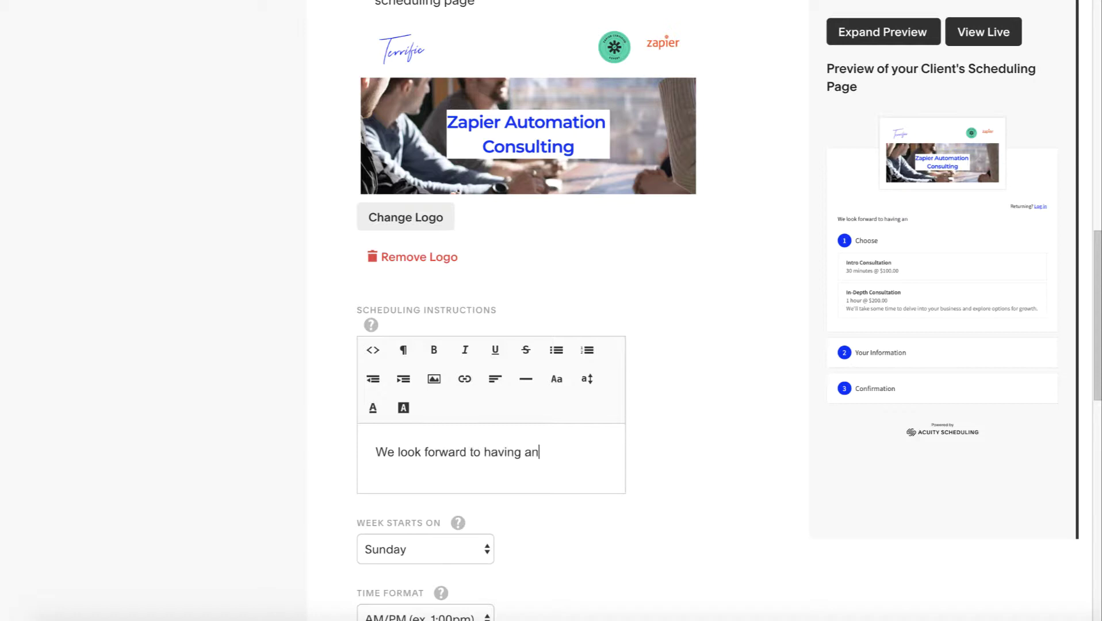
{"action": "type", "text": " engaging and usef"}
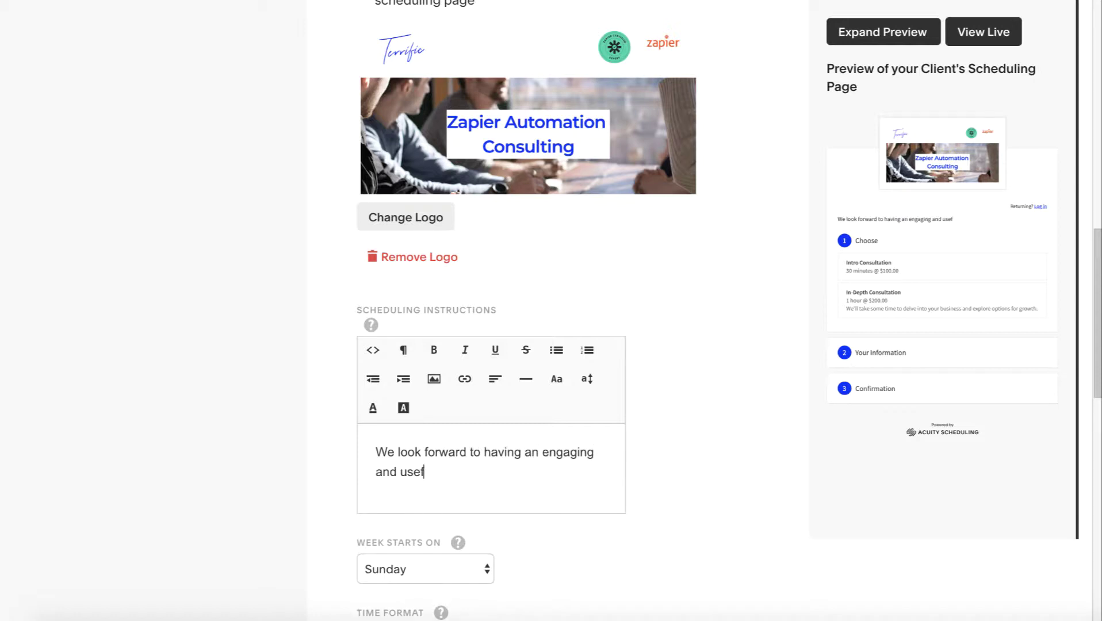
{"action": "type", "text": "ul consulation call."}
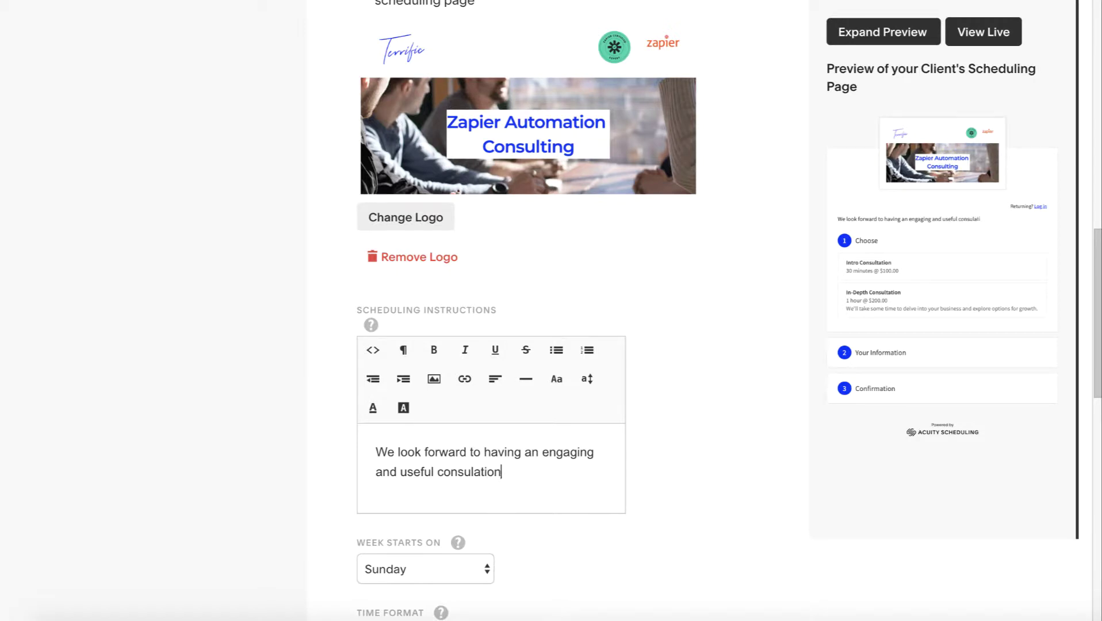
{"action": "left_click", "coordinate": [478, 471]}
{"action": "type", "text": "t"}
{"action": "left_click", "coordinate": [557, 474]}
{"action": "scroll", "coordinate": [557, 474], "scroll_direction": "down", "scroll_amount": 2}
{"action": "left_click", "coordinate": [436, 447]}
Start the week on Monday, keep AM/PM time format, and require clients to pick their time zone
{"action": "left_click", "coordinate": [422, 462]}
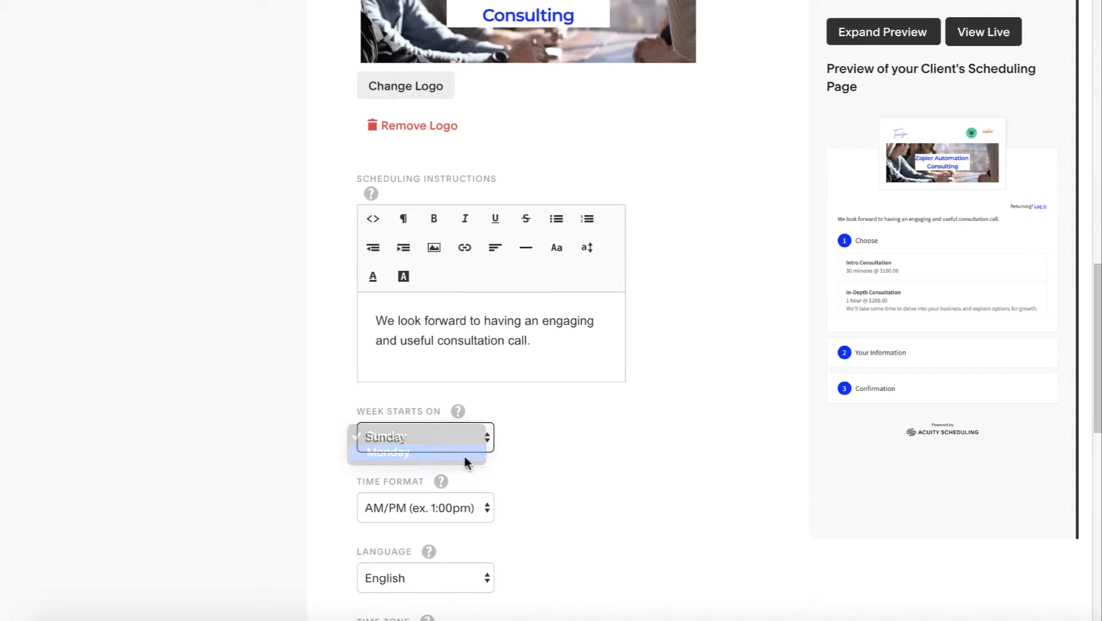
{"action": "scroll", "coordinate": [570, 461], "scroll_direction": "down", "scroll_amount": 1}
{"action": "left_click", "coordinate": [434, 430]}
{"action": "left_click", "coordinate": [433, 430]}
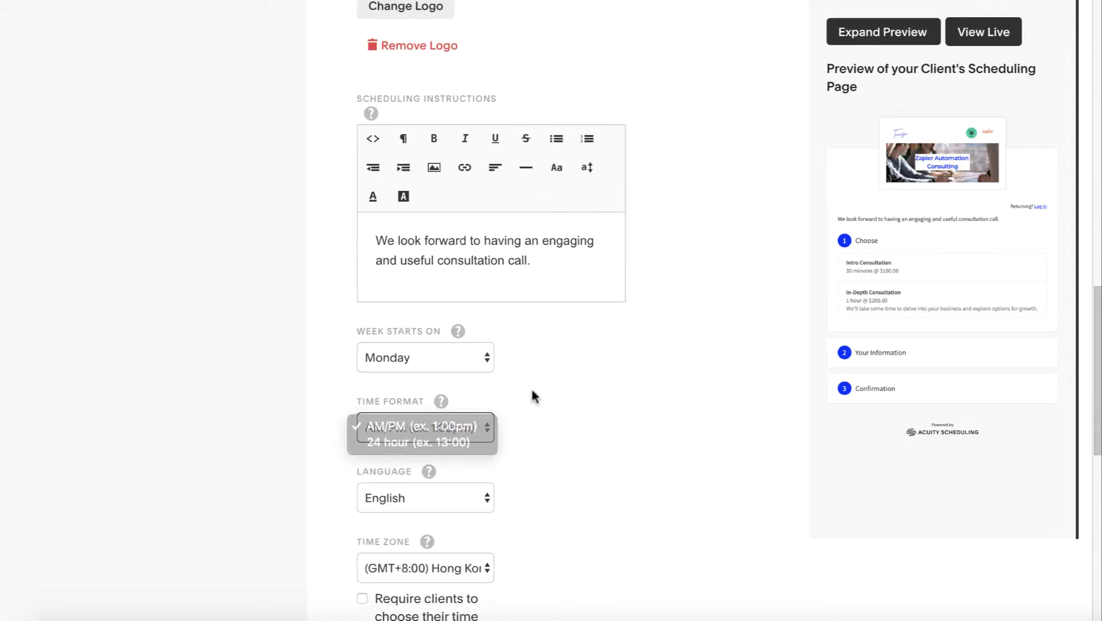
{"action": "scroll", "coordinate": [531, 387], "scroll_direction": "down", "scroll_amount": 2}
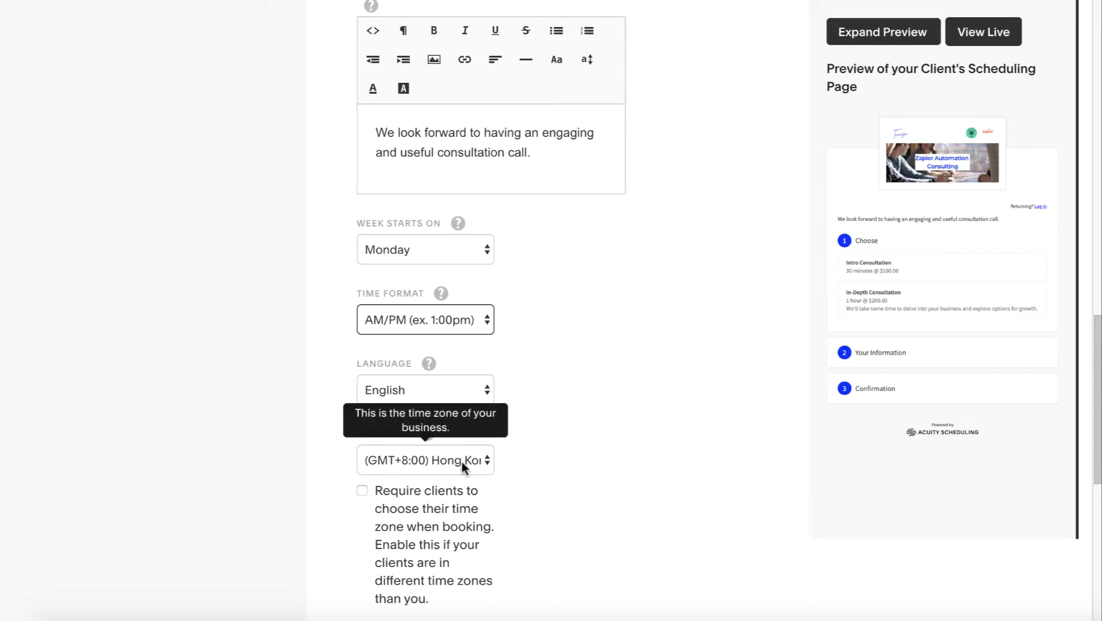
{"action": "scroll", "coordinate": [490, 457], "scroll_direction": "down", "scroll_amount": 2}
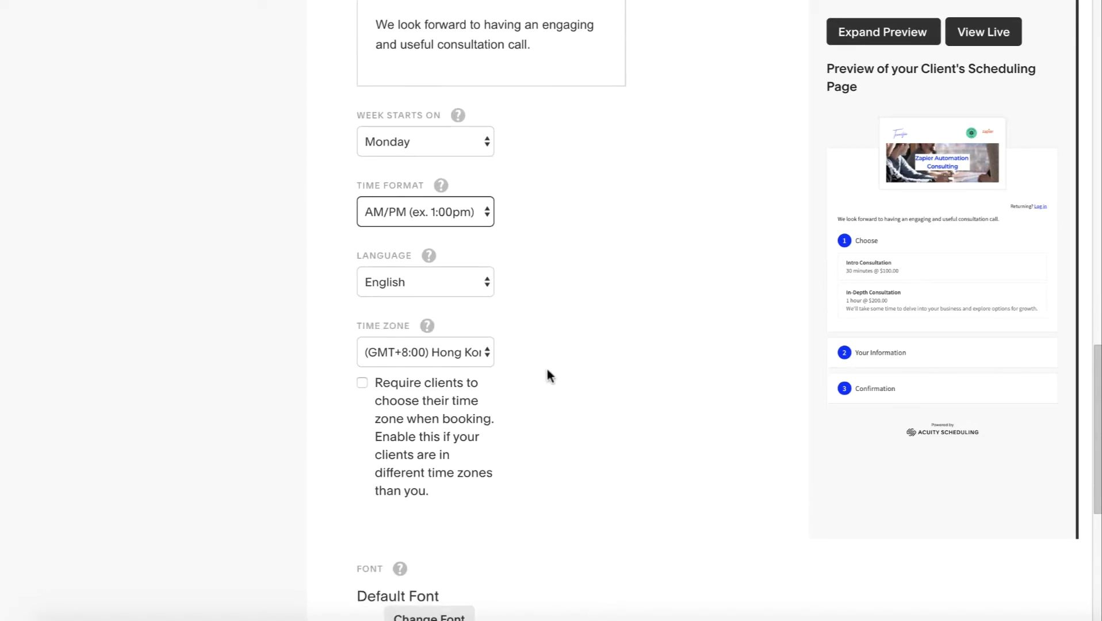
{"action": "scroll", "coordinate": [379, 391], "scroll_direction": "down", "scroll_amount": 1}
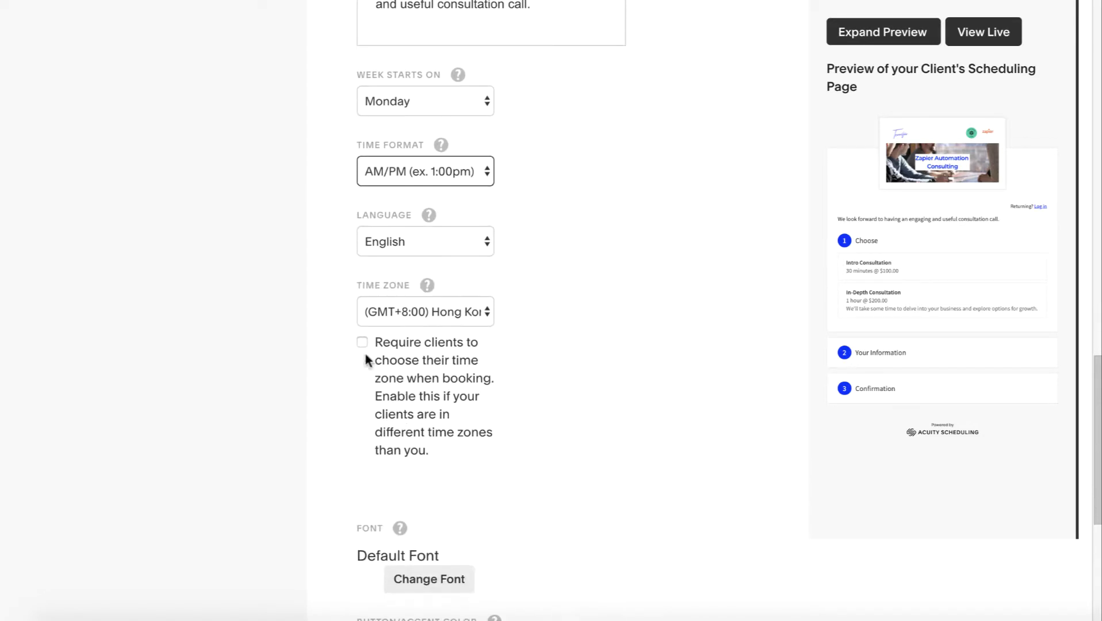
{"action": "left_click", "coordinate": [362, 343]}
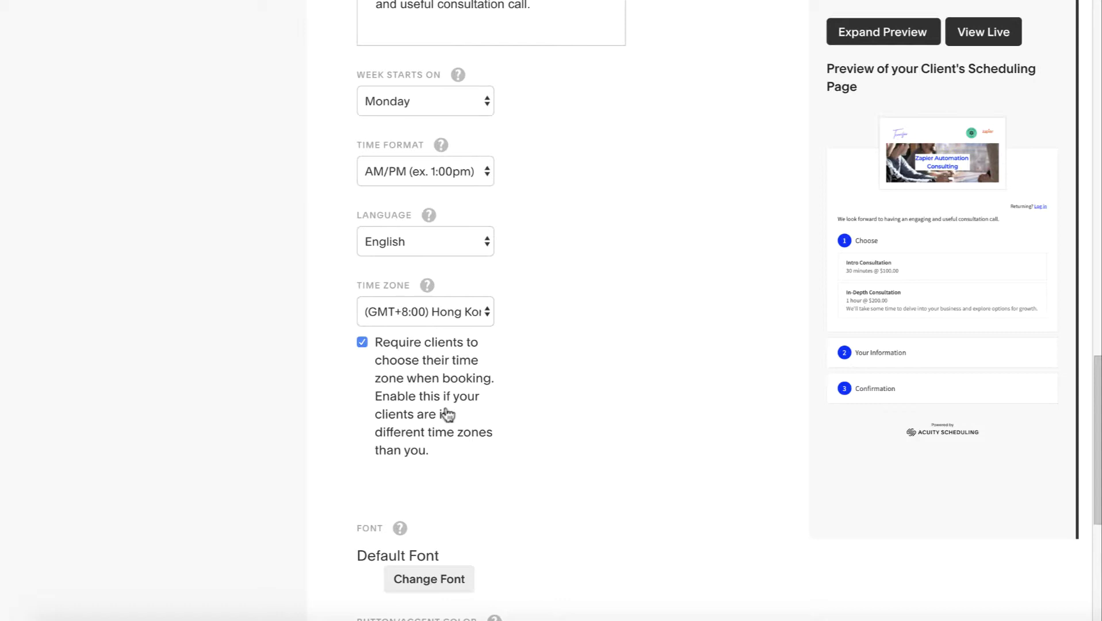
{"action": "scroll", "coordinate": [594, 395], "scroll_direction": "down", "scroll_amount": 4}
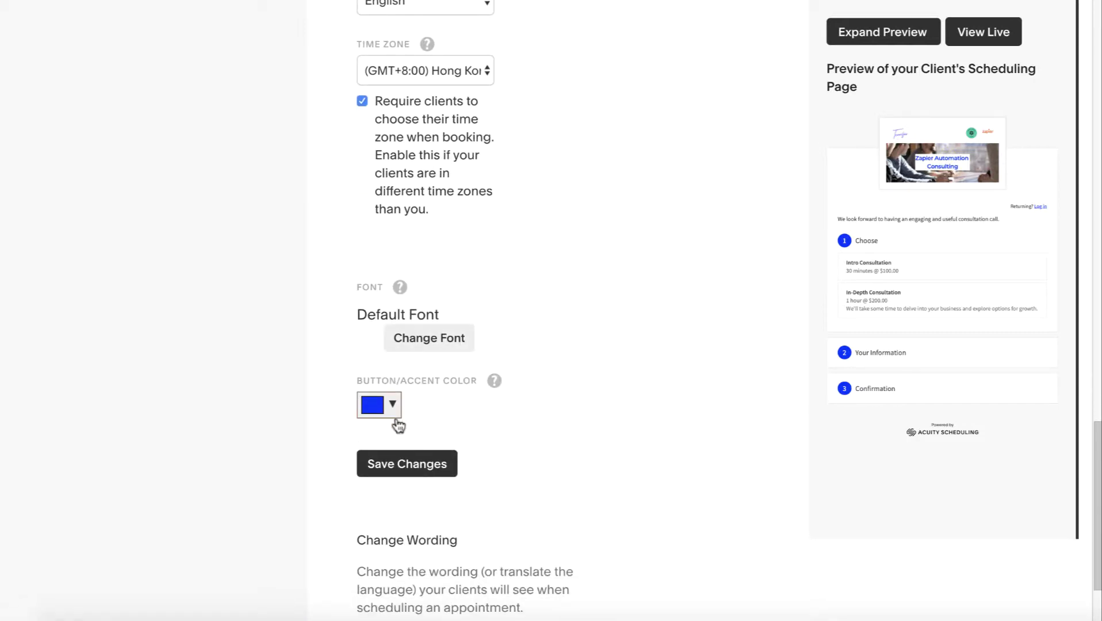
Keep the #002cff blue accent colour and save the appearance customizations
{"action": "left_click", "coordinate": [392, 405]}
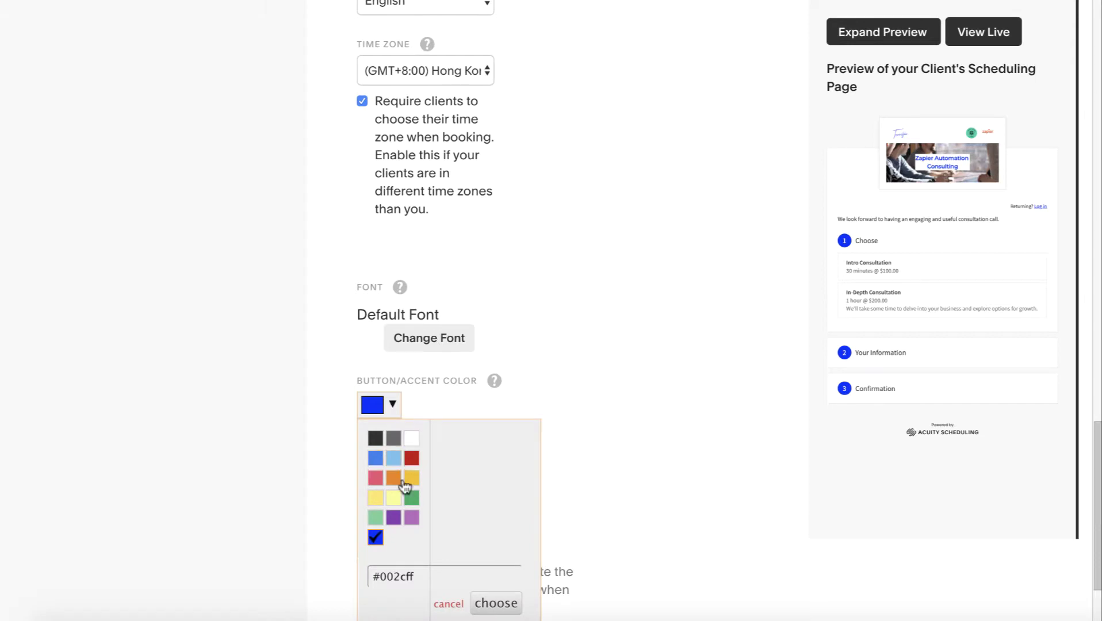
{"action": "scroll", "coordinate": [410, 501], "scroll_direction": "down", "scroll_amount": 1}
{"action": "left_click", "coordinate": [391, 520]}
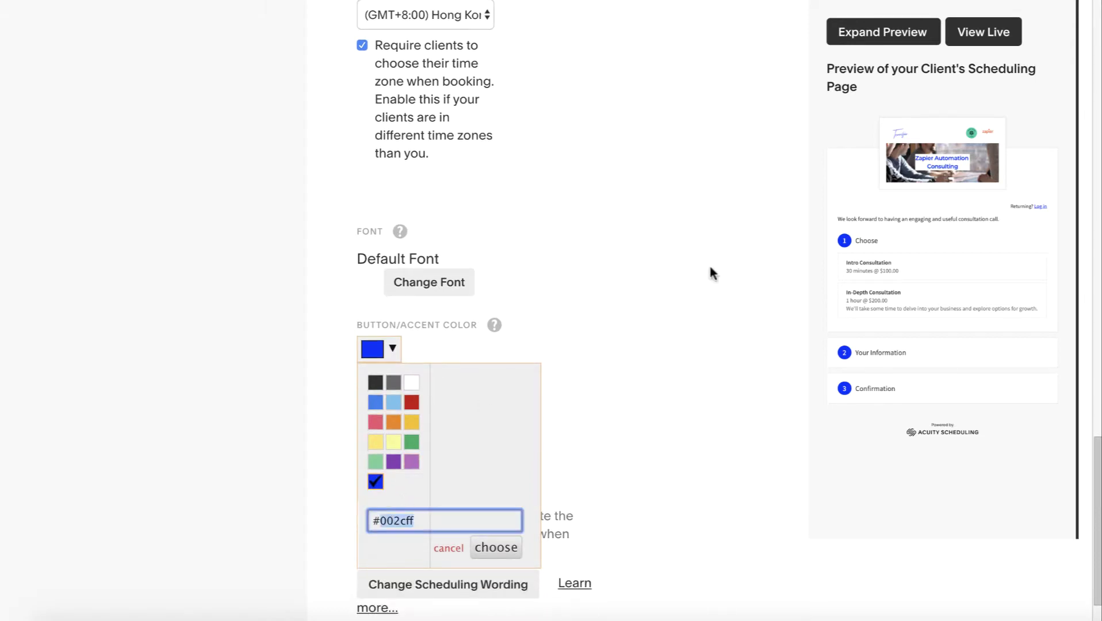
{"action": "left_click", "coordinate": [592, 283]}
{"action": "scroll", "coordinate": [586, 345], "scroll_direction": "down", "scroll_amount": 1}
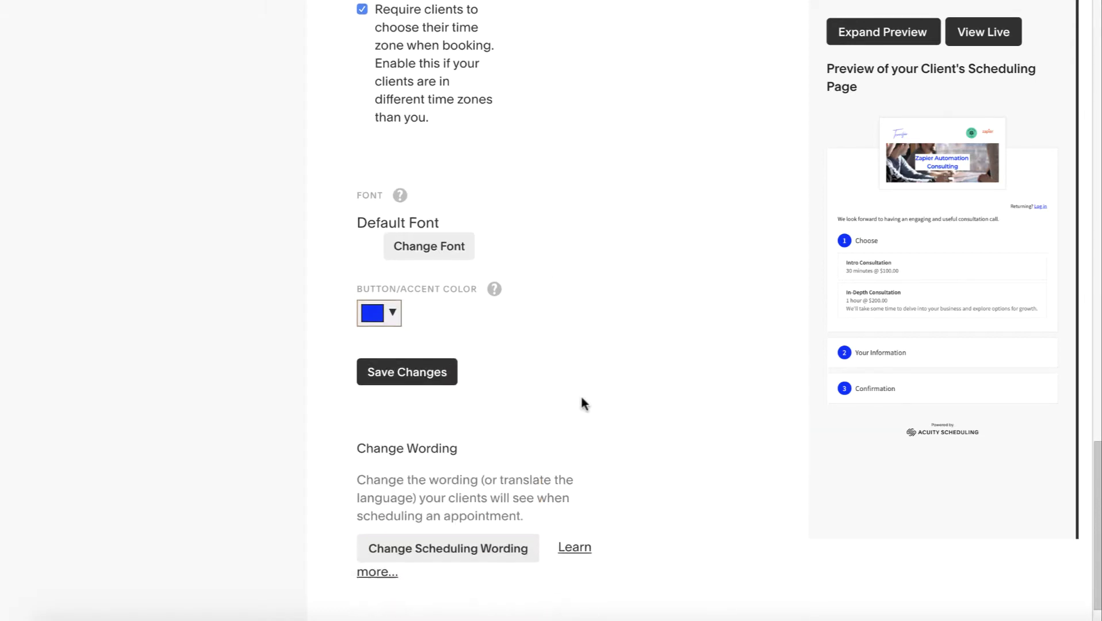
{"action": "left_click", "coordinate": [397, 345]}
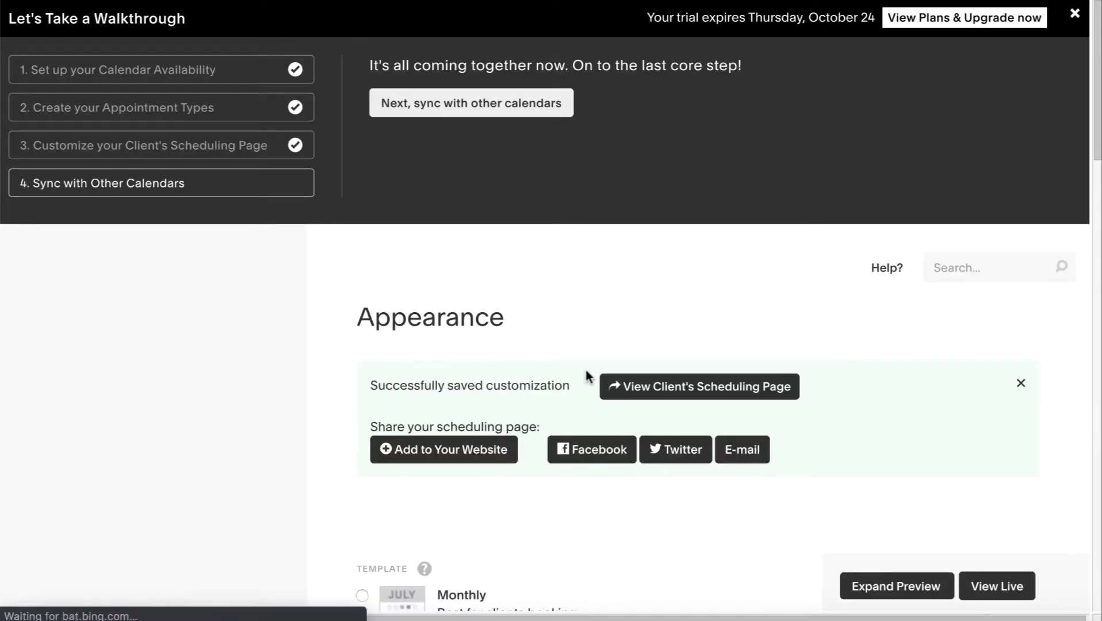
In the Sync with Other Calendars step, connect Google Calendar and allow Acuity access
{"action": "left_click", "coordinate": [162, 184]}
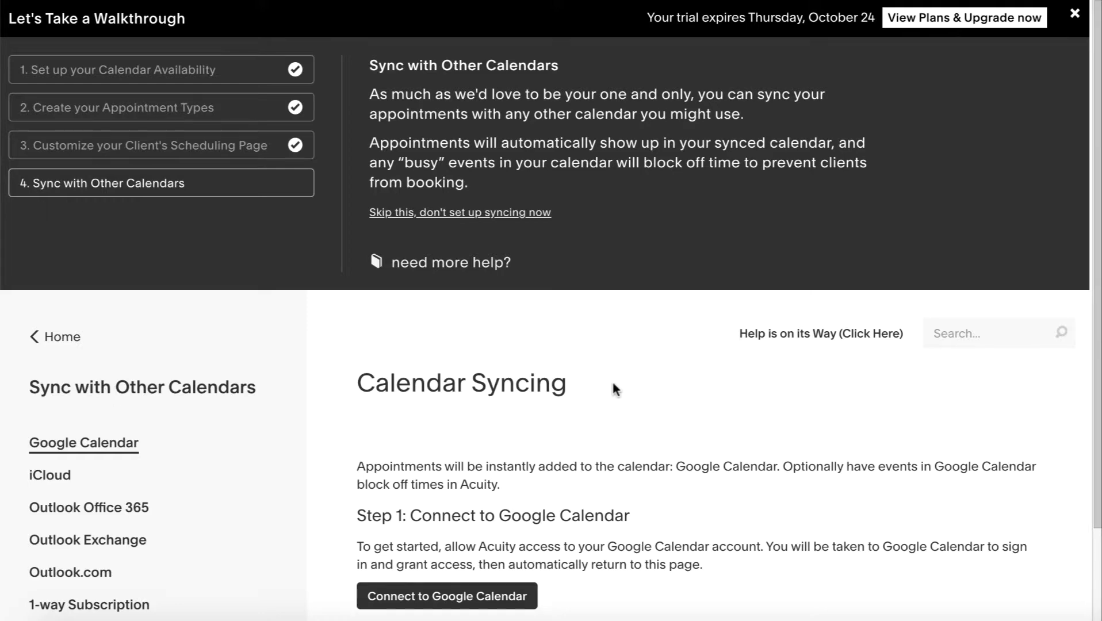
{"action": "scroll", "coordinate": [614, 384], "scroll_direction": "down", "scroll_amount": 2}
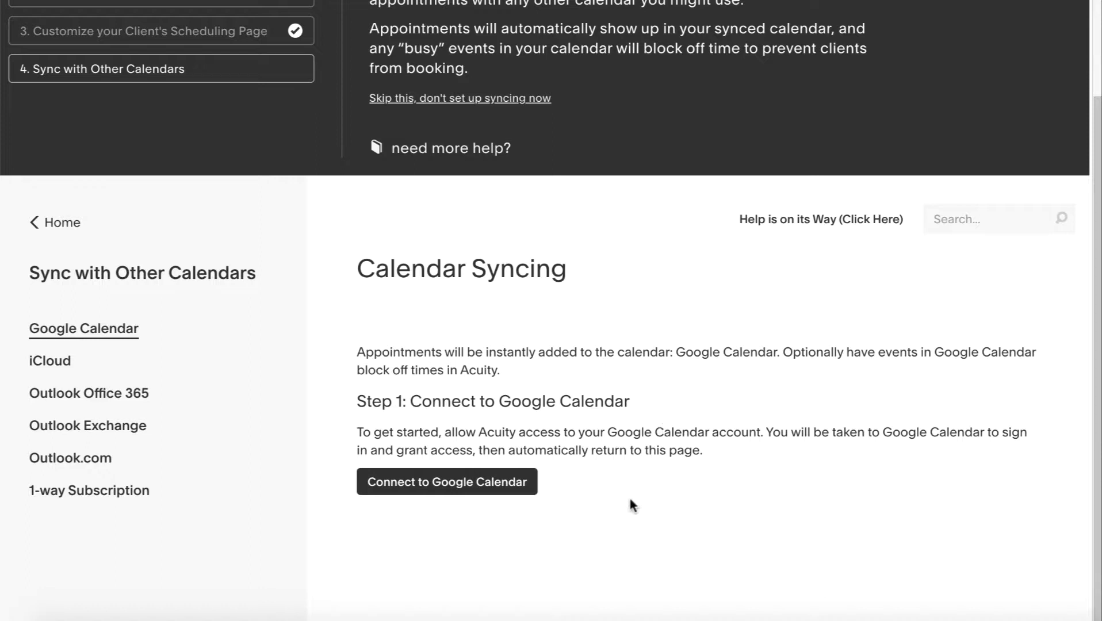
{"action": "scroll", "coordinate": [633, 518], "scroll_direction": "down", "scroll_amount": 1}
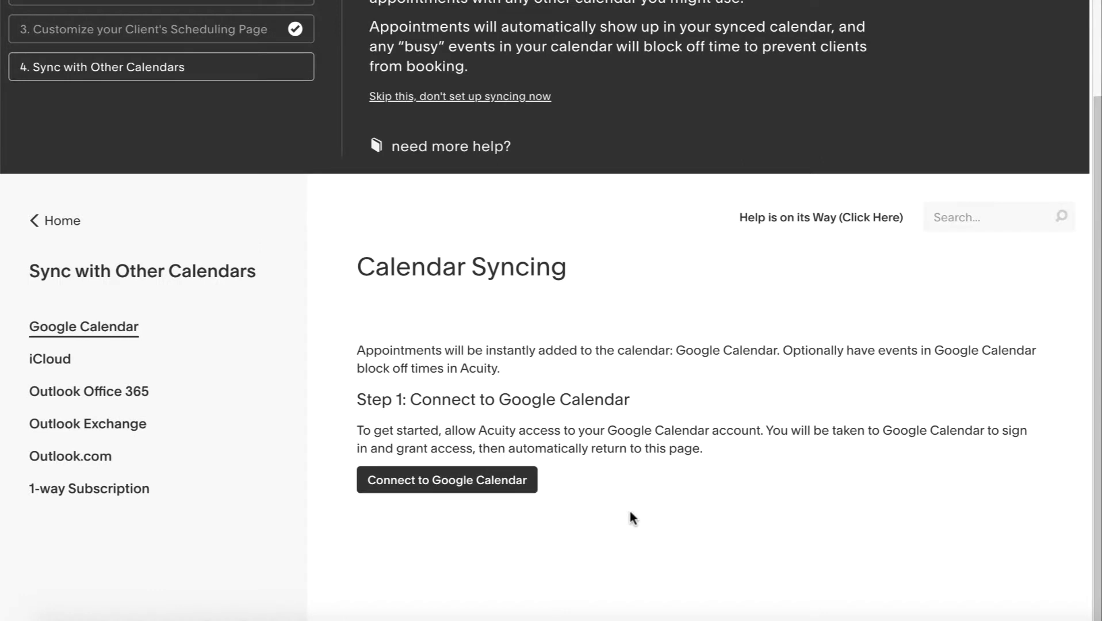
{"action": "scroll", "coordinate": [641, 464], "scroll_direction": "up", "scroll_amount": 1}
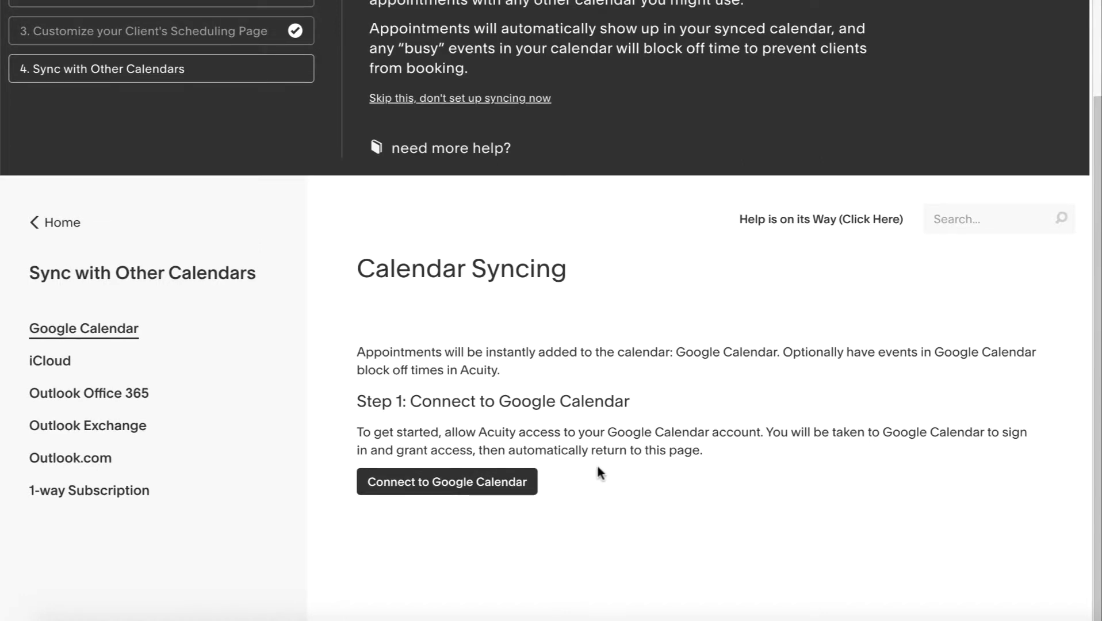
{"action": "scroll", "coordinate": [595, 465], "scroll_direction": "down", "scroll_amount": 1}
{"action": "left_click", "coordinate": [459, 471]}
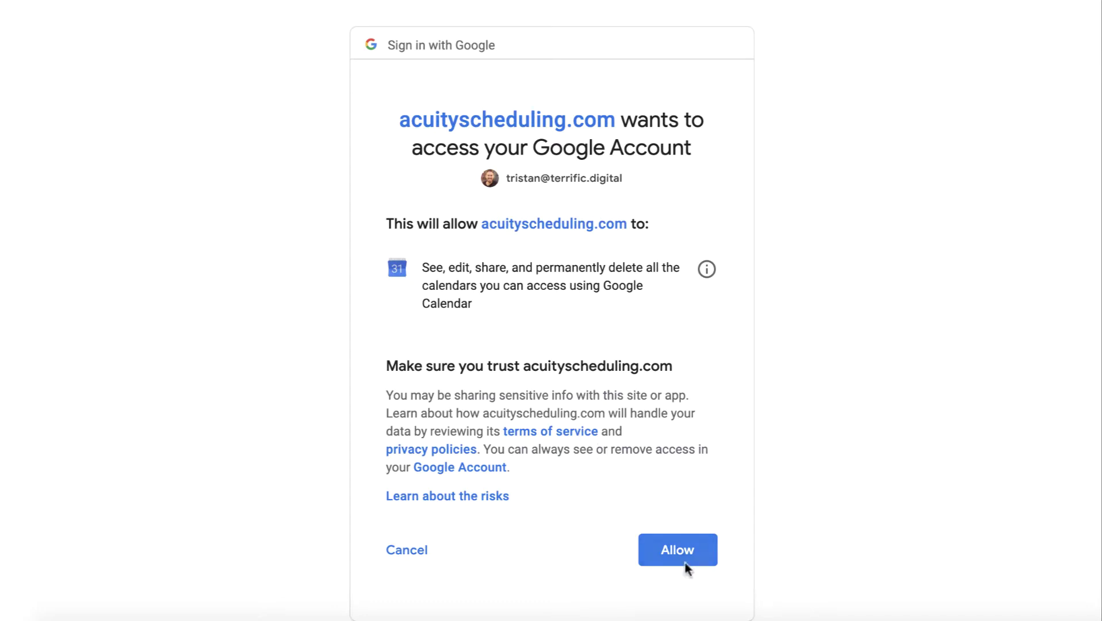
{"action": "left_click", "coordinate": [682, 558]}
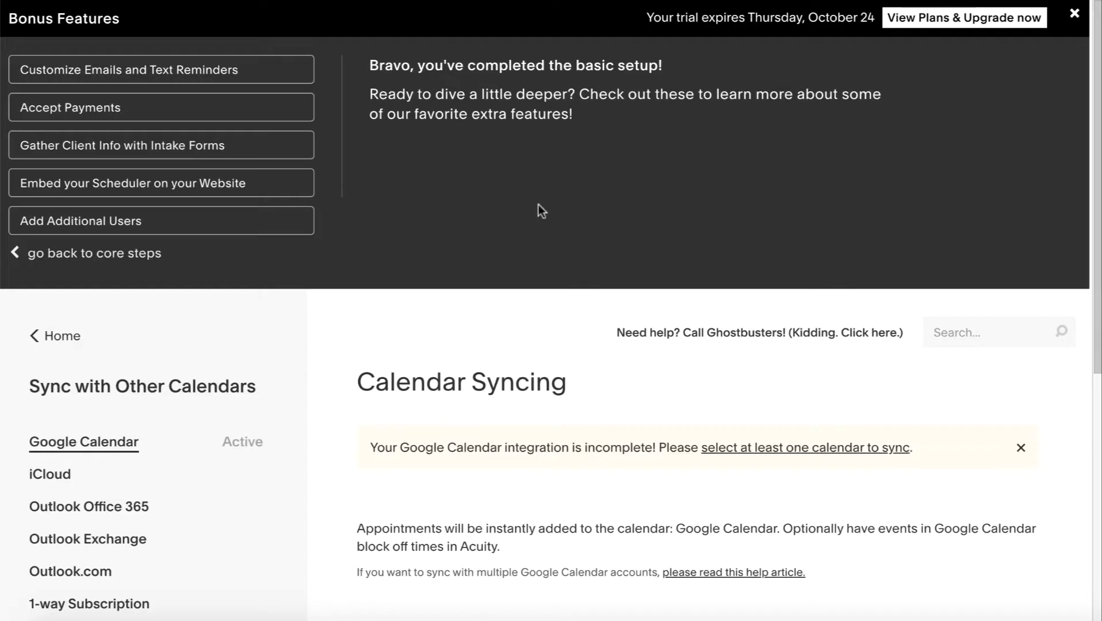
Choose the account's own Google calendar for syncing
{"action": "scroll", "coordinate": [574, 374], "scroll_direction": "down", "scroll_amount": 2}
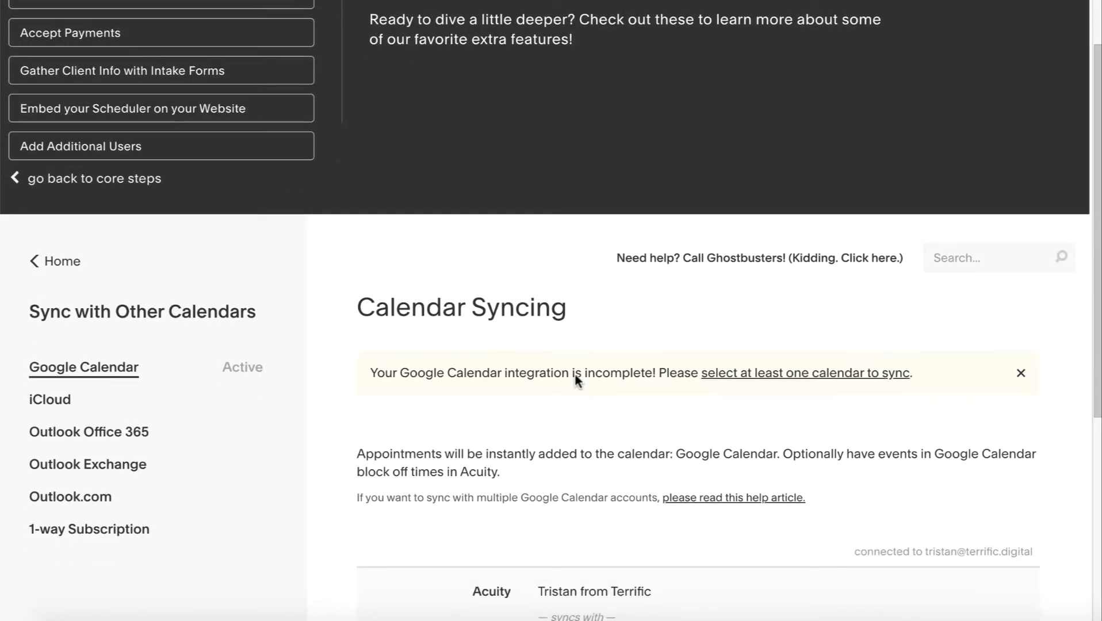
{"action": "scroll", "coordinate": [574, 373], "scroll_direction": "down", "scroll_amount": 2}
{"action": "scroll", "coordinate": [575, 380], "scroll_direction": "down", "scroll_amount": 5}
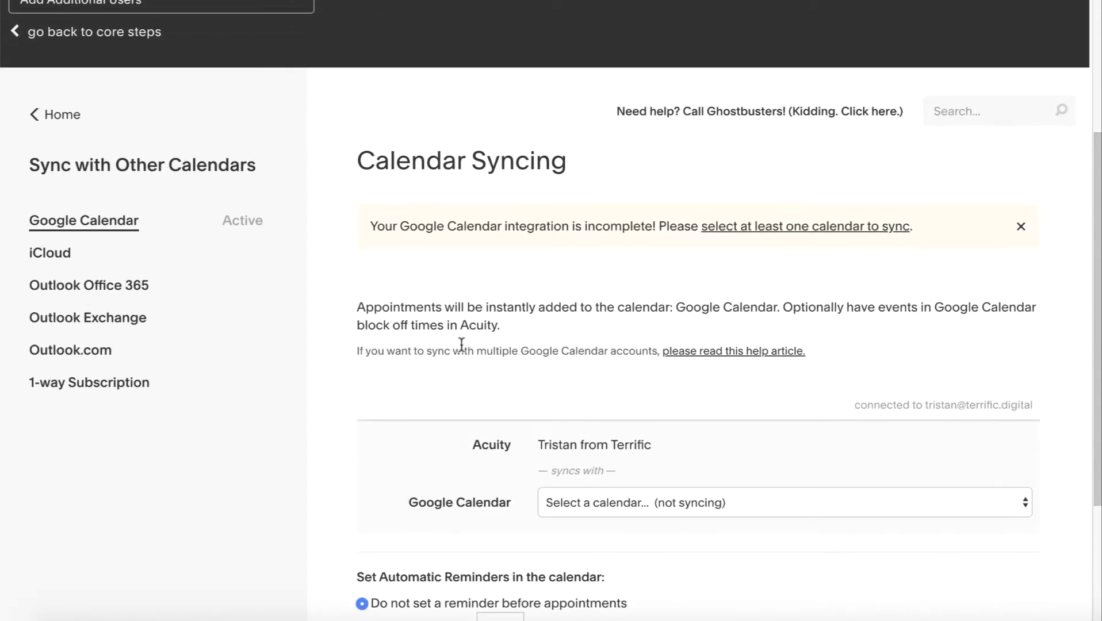
{"action": "left_click", "coordinate": [602, 417]}
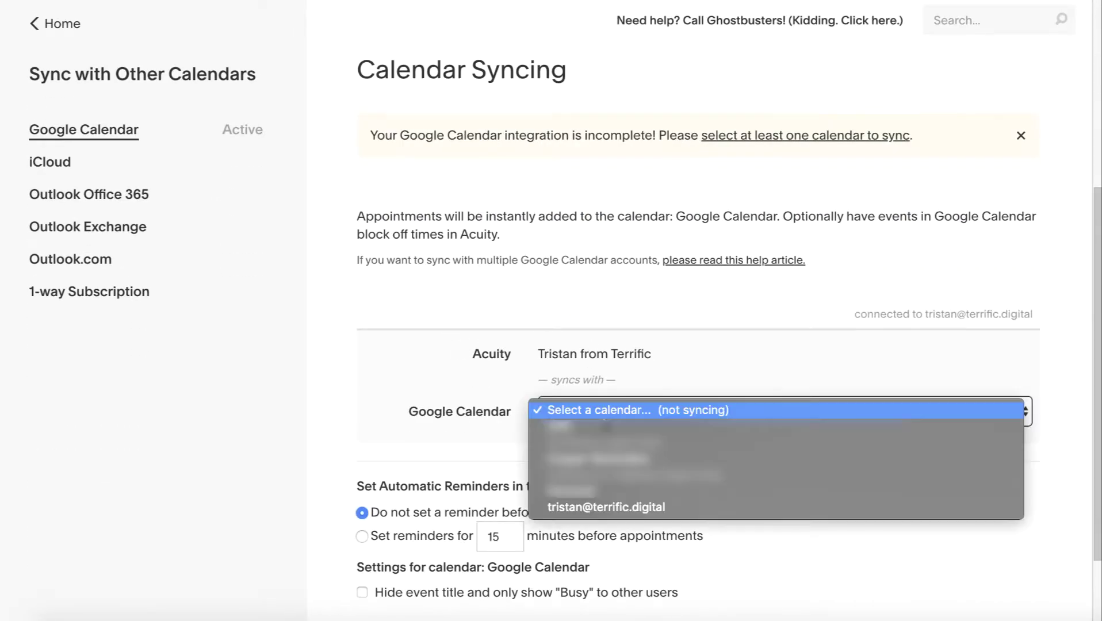
{"action": "left_click", "coordinate": [595, 507]}
Turn on reminders 15 minutes before appointments and save the sync settings
{"action": "scroll", "coordinate": [451, 472], "scroll_direction": "down", "scroll_amount": 2}
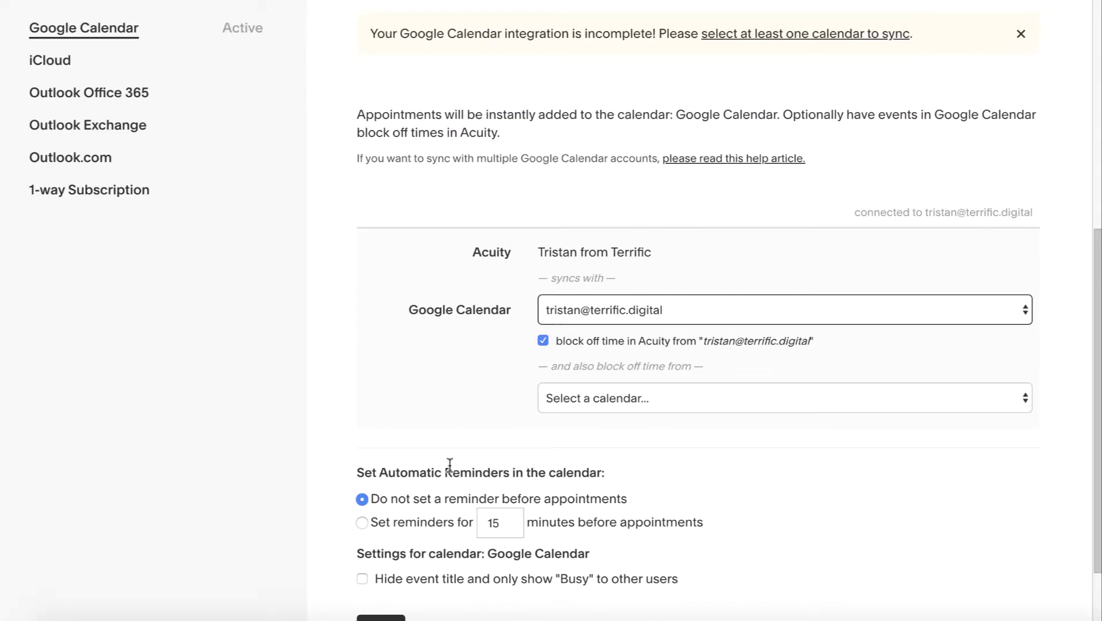
{"action": "scroll", "coordinate": [659, 489], "scroll_direction": "down", "scroll_amount": 1}
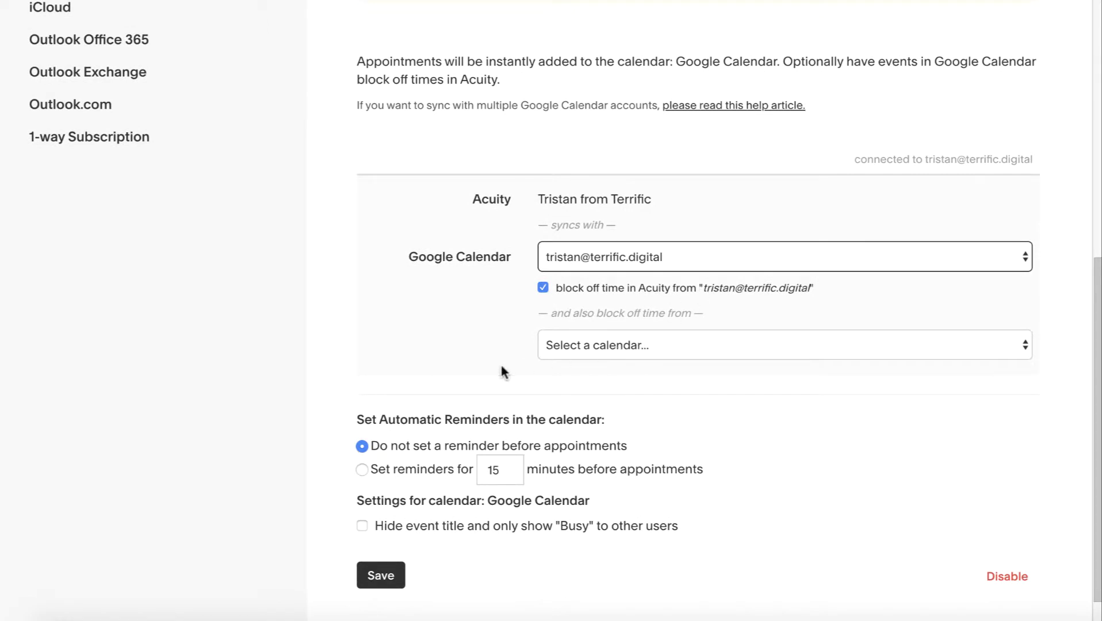
{"action": "scroll", "coordinate": [716, 506], "scroll_direction": "down", "scroll_amount": 1}
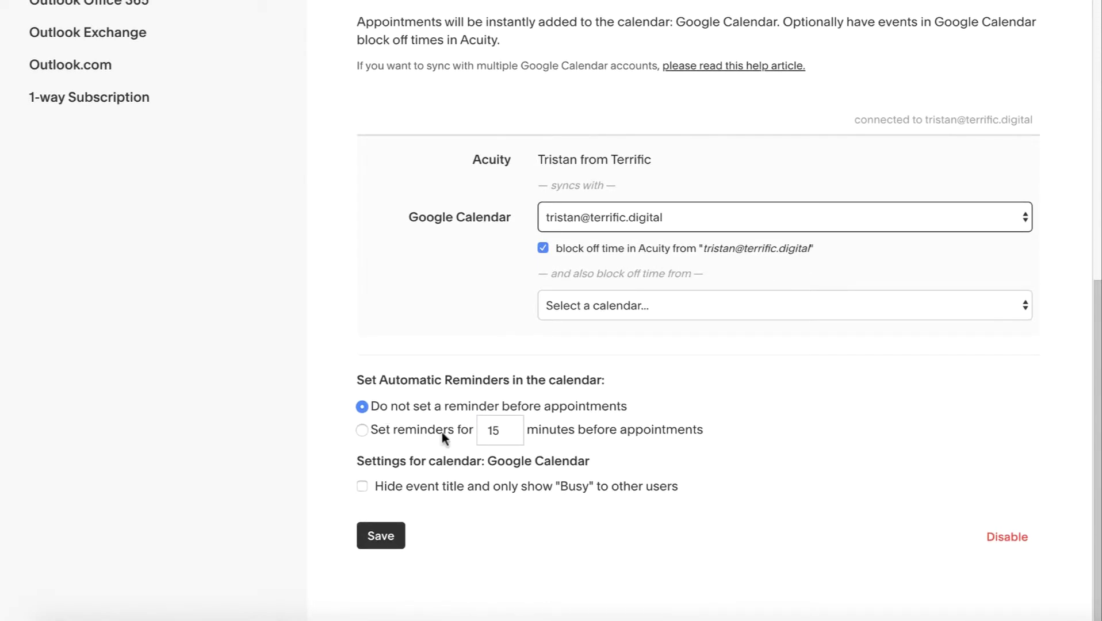
{"action": "left_click", "coordinate": [366, 436]}
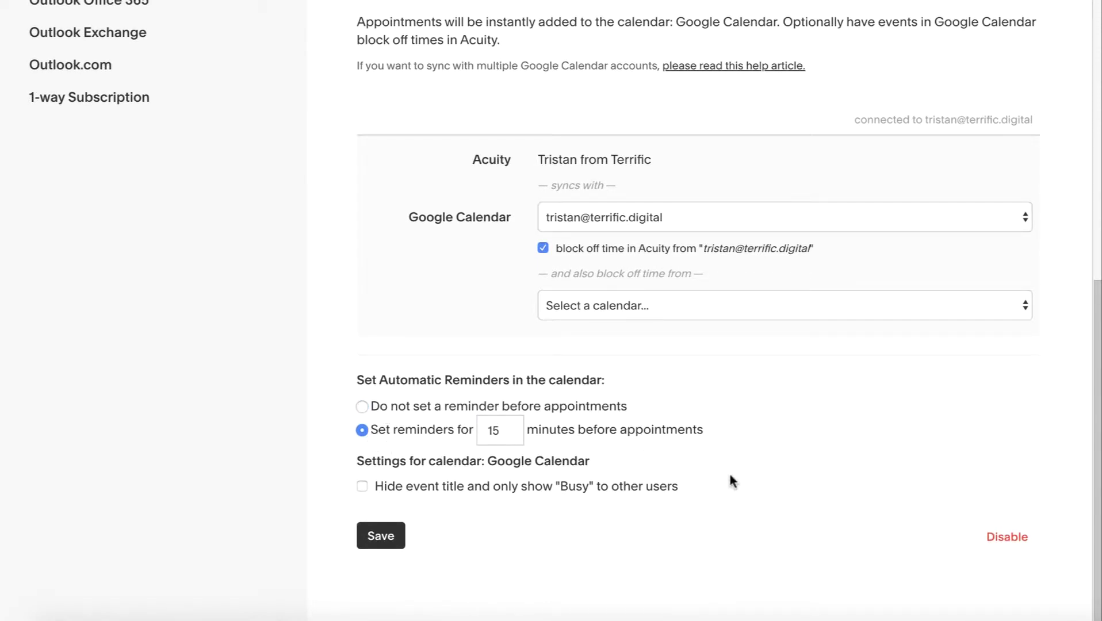
{"action": "scroll", "coordinate": [728, 478], "scroll_direction": "up", "scroll_amount": 1}
{"action": "scroll", "coordinate": [480, 496], "scroll_direction": "up", "scroll_amount": 1}
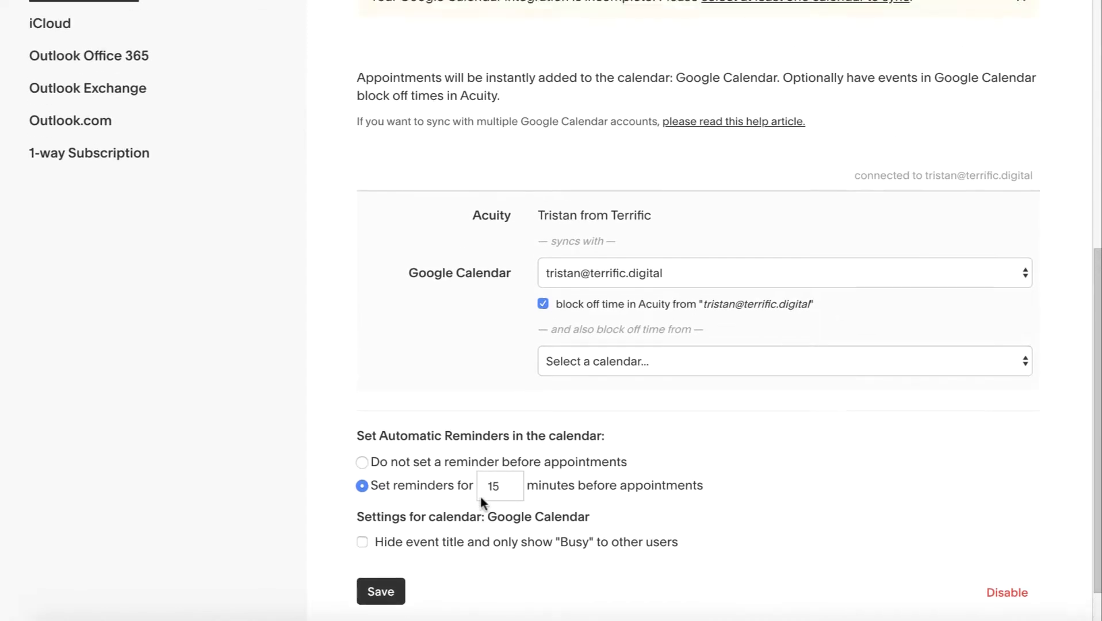
{"action": "scroll", "coordinate": [480, 497], "scroll_direction": "down", "scroll_amount": 1}
{"action": "scroll", "coordinate": [474, 531], "scroll_direction": "up", "scroll_amount": 2}
{"action": "scroll", "coordinate": [382, 517], "scroll_direction": "down", "scroll_amount": 2}
{"action": "left_click", "coordinate": [380, 532]}
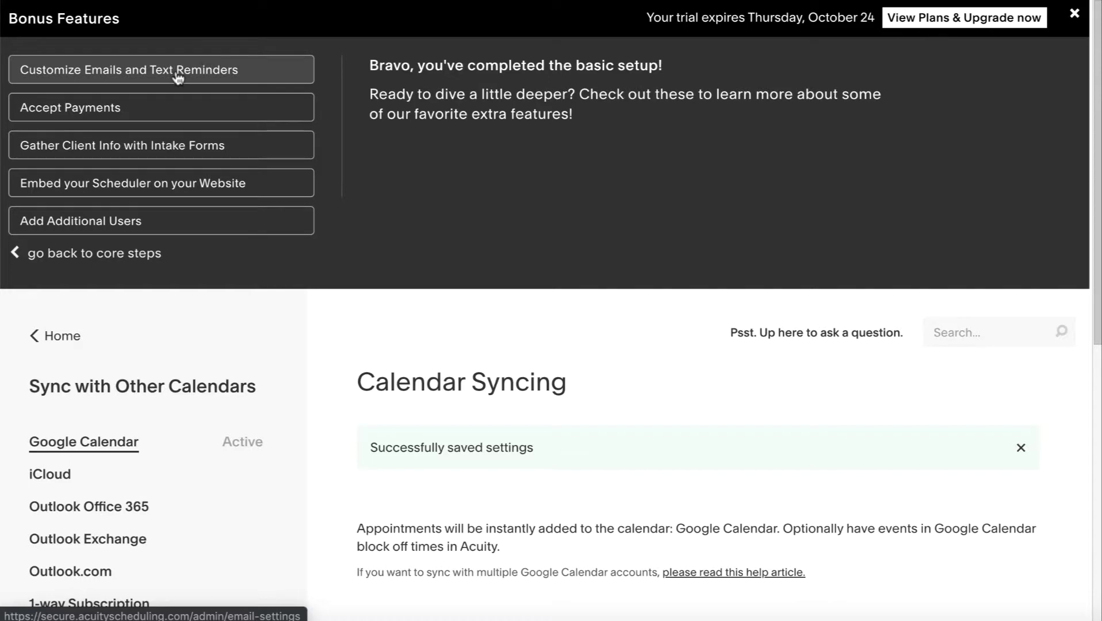
In the Initial Confirmation email, replace the heading word 'Appointment' with 'Call'
{"action": "left_click", "coordinate": [148, 79]}
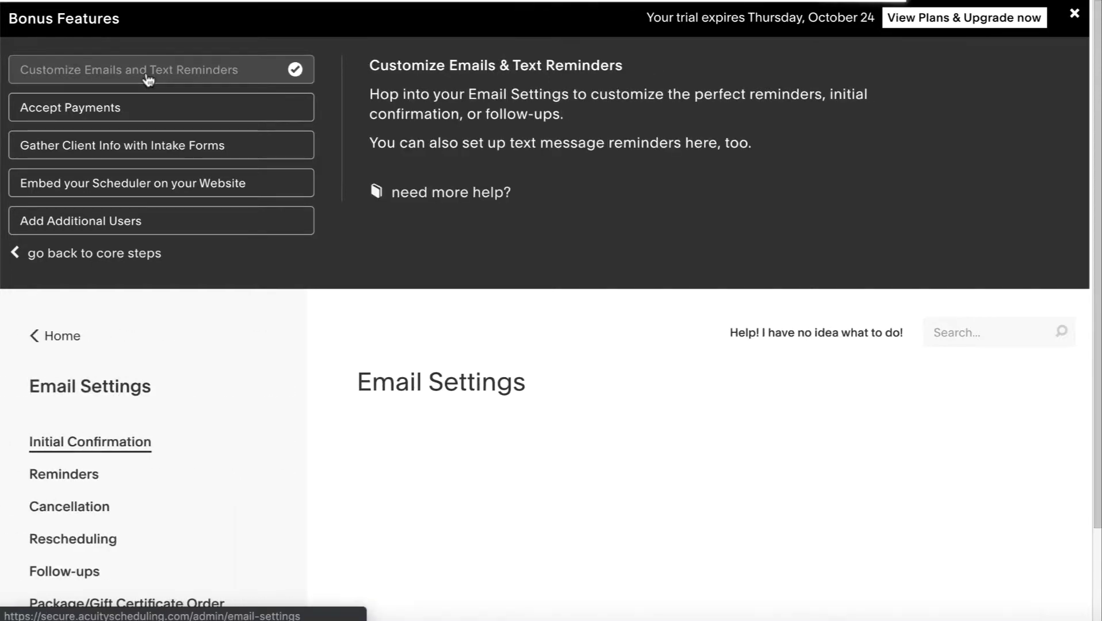
{"action": "scroll", "coordinate": [728, 397], "scroll_direction": "down", "scroll_amount": 3}
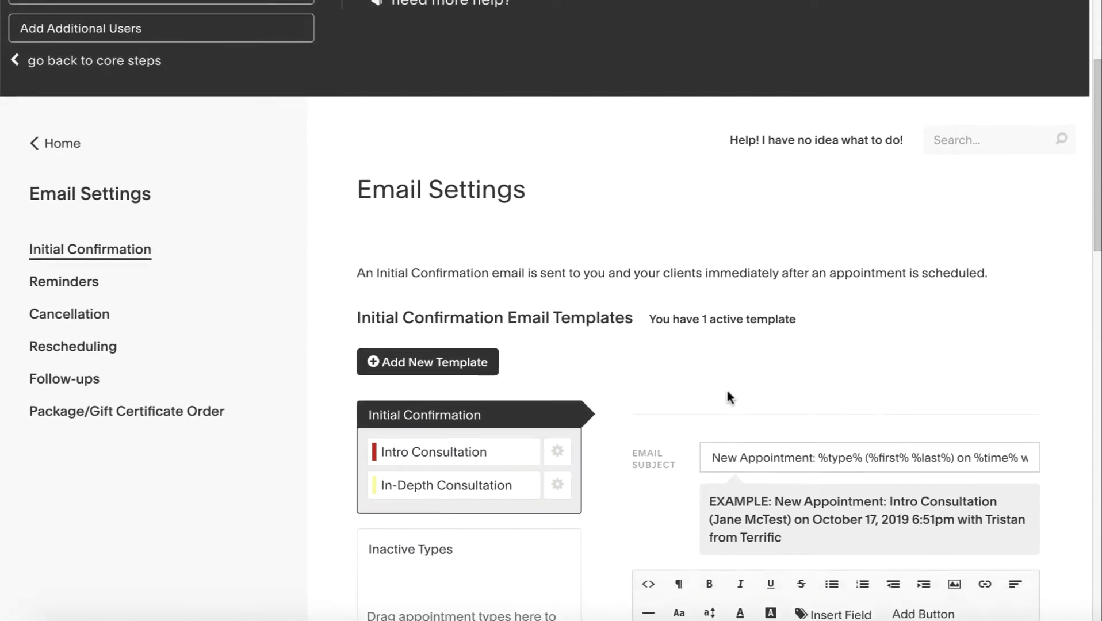
{"action": "scroll", "coordinate": [727, 394], "scroll_direction": "down", "scroll_amount": 6}
{"action": "scroll", "coordinate": [846, 506], "scroll_direction": "down", "scroll_amount": 2}
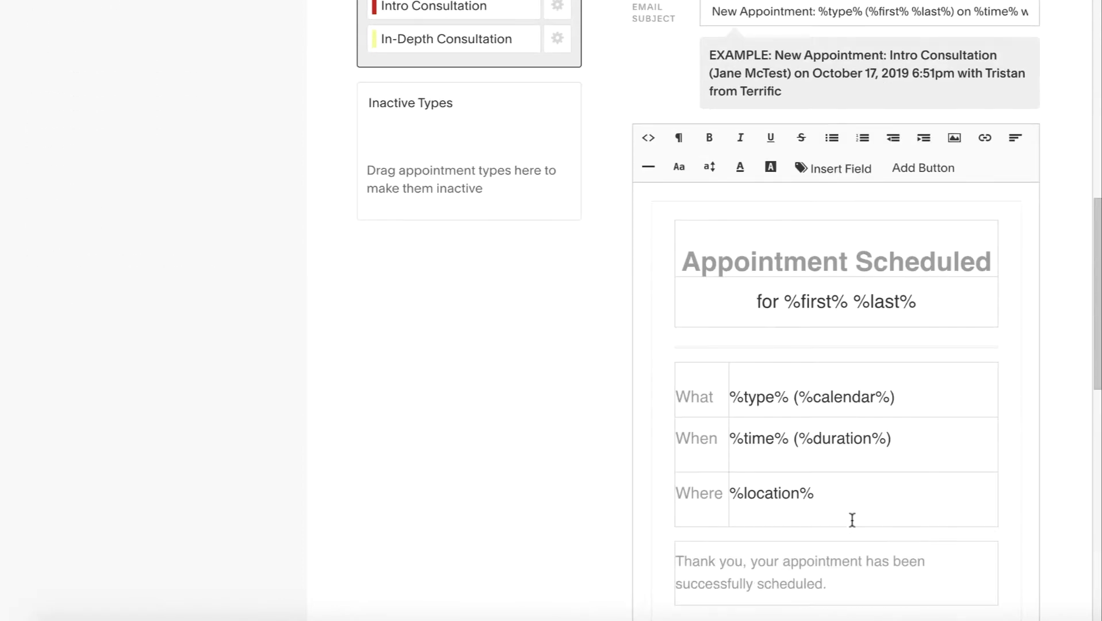
{"action": "scroll", "coordinate": [871, 283], "scroll_direction": "down", "scroll_amount": 1}
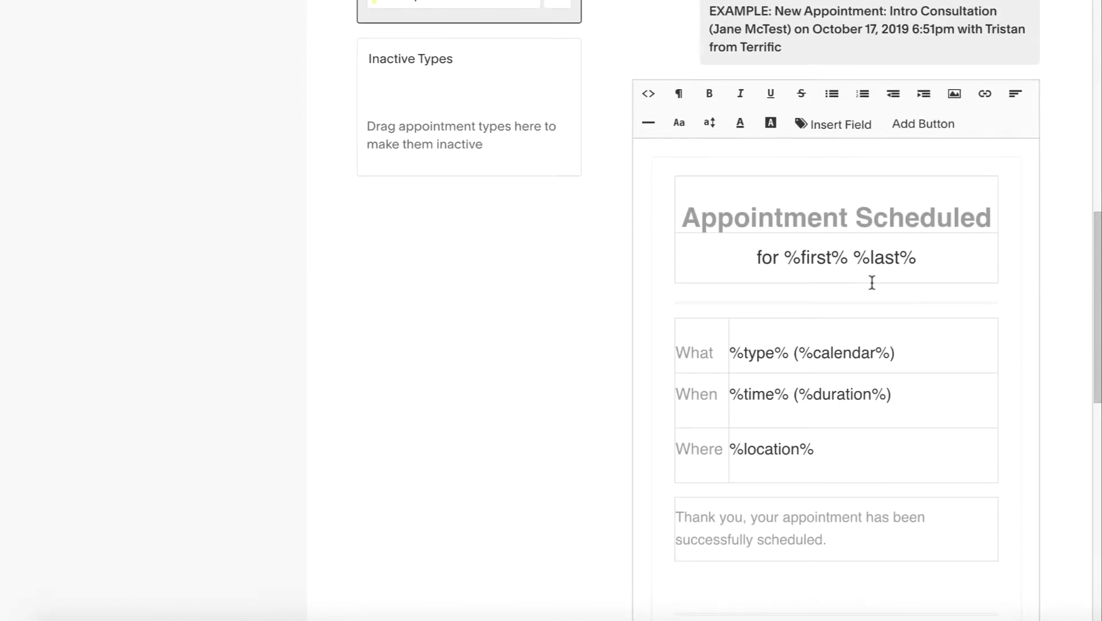
{"action": "double_click", "coordinate": [746, 213]}
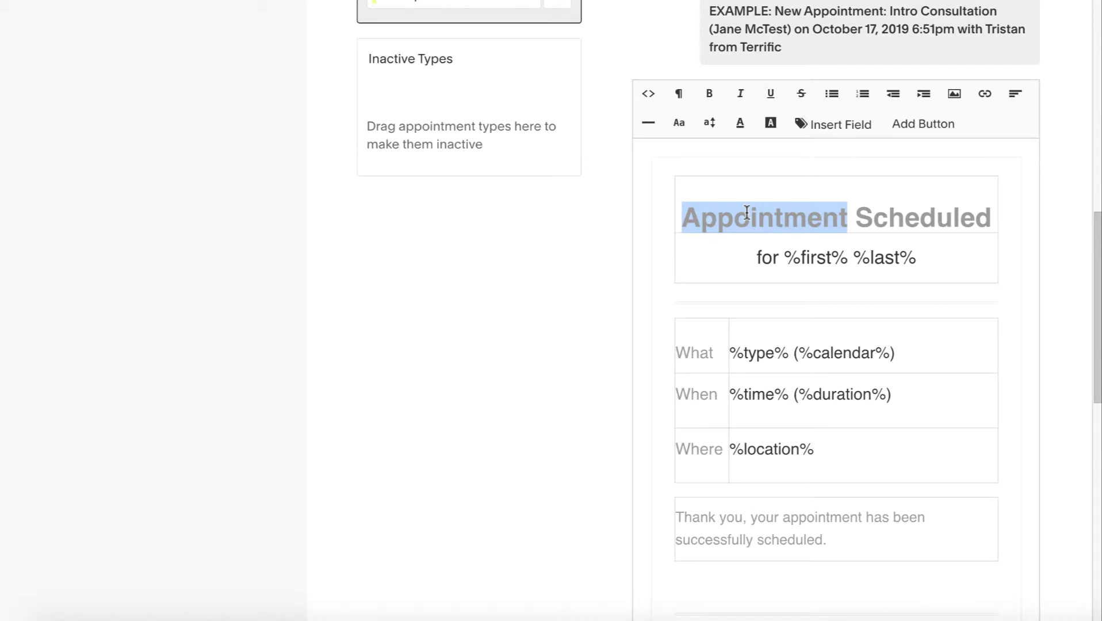
{"action": "type", "text": "Call"}
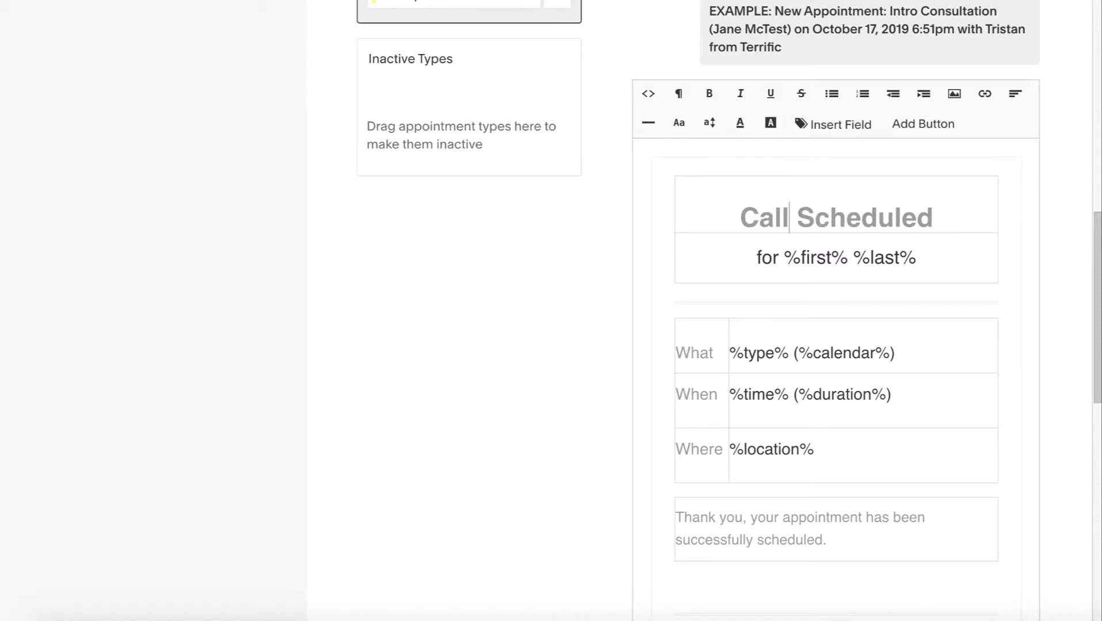
Change the heading word to 'Meeting', then replace it with 'Service'
{"action": "scroll", "coordinate": [828, 245], "scroll_direction": "up", "scroll_amount": 4}
{"action": "scroll", "coordinate": [828, 245], "scroll_direction": "down", "scroll_amount": 1}
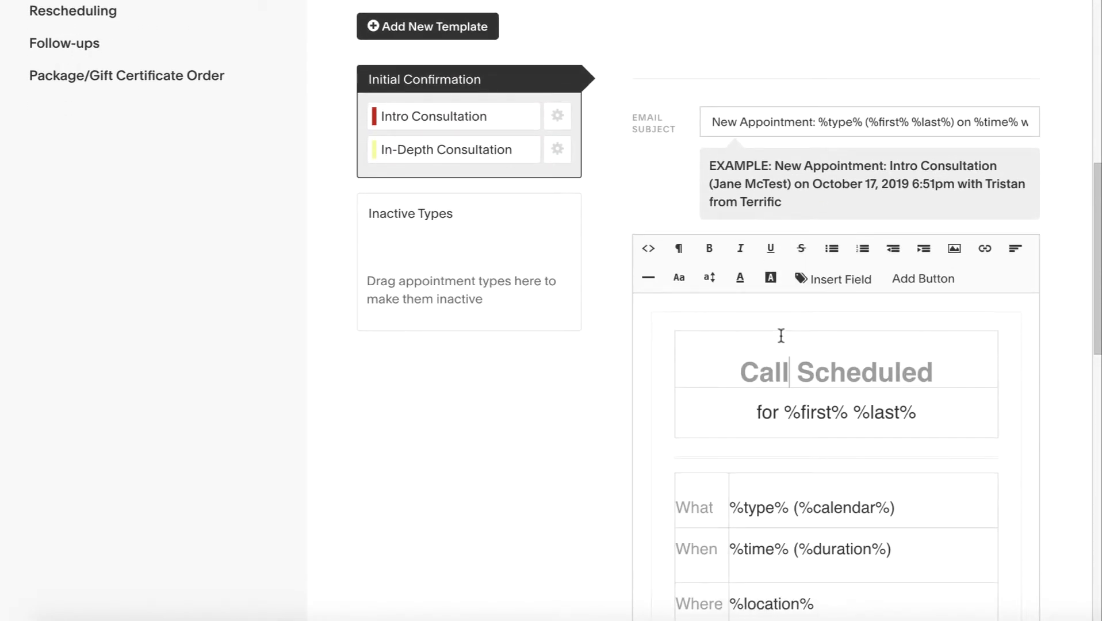
{"action": "double_click", "coordinate": [767, 370]}
{"action": "type", "text": "meeting"}
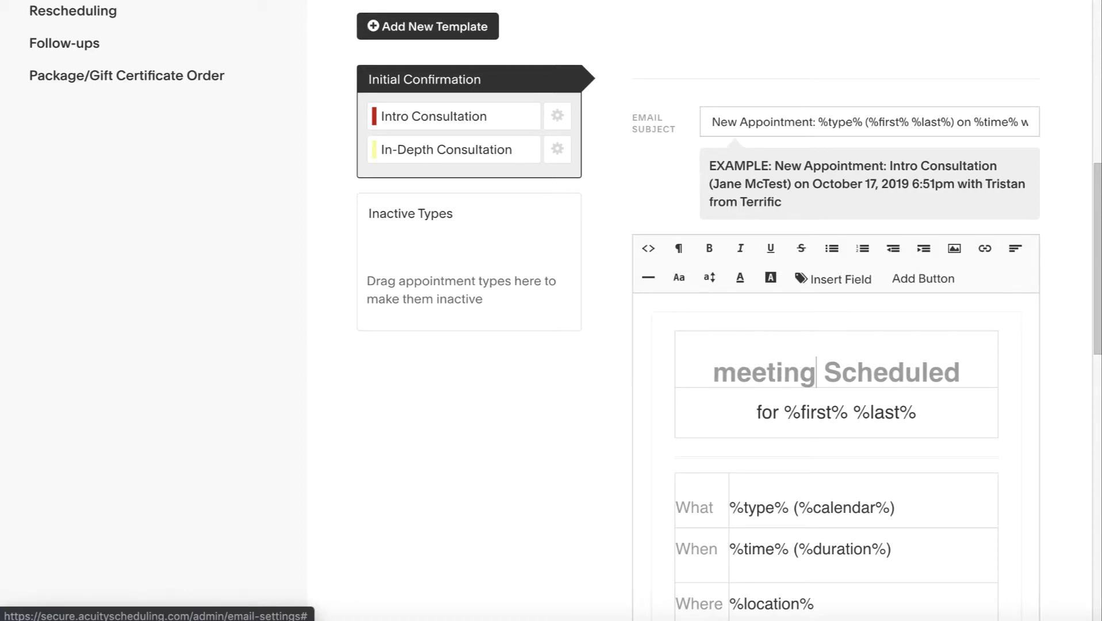
{"action": "key", "text": "Home"}
{"action": "key", "text": "shift+Right"}
{"action": "type", "text": "M"}
{"action": "key", "text": "alt+Right"}
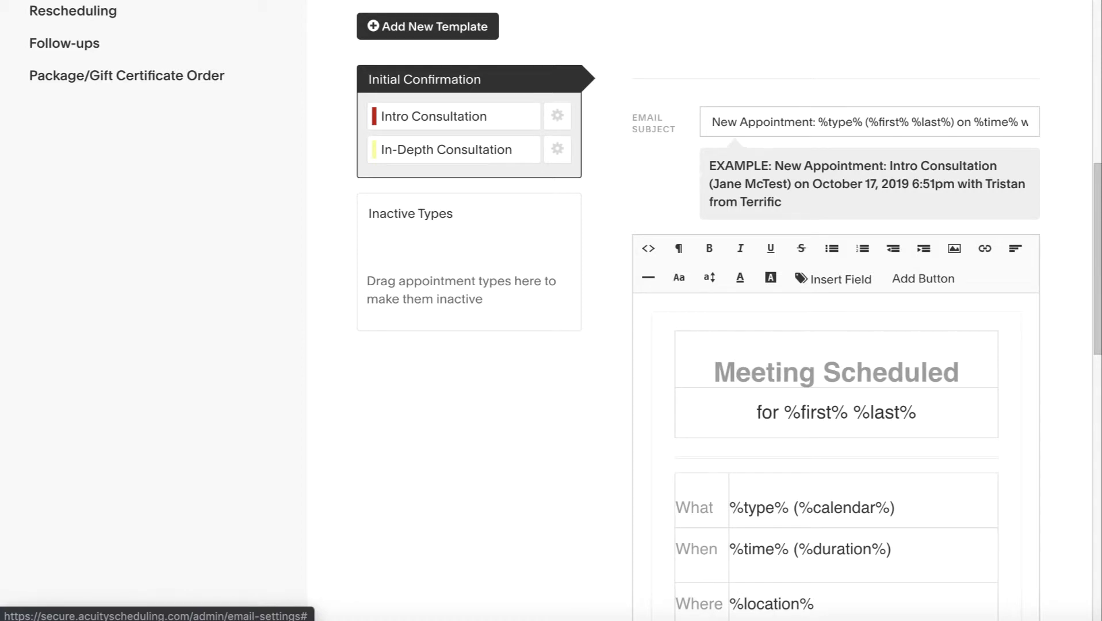
{"action": "key", "text": "alt+shift+Left"}
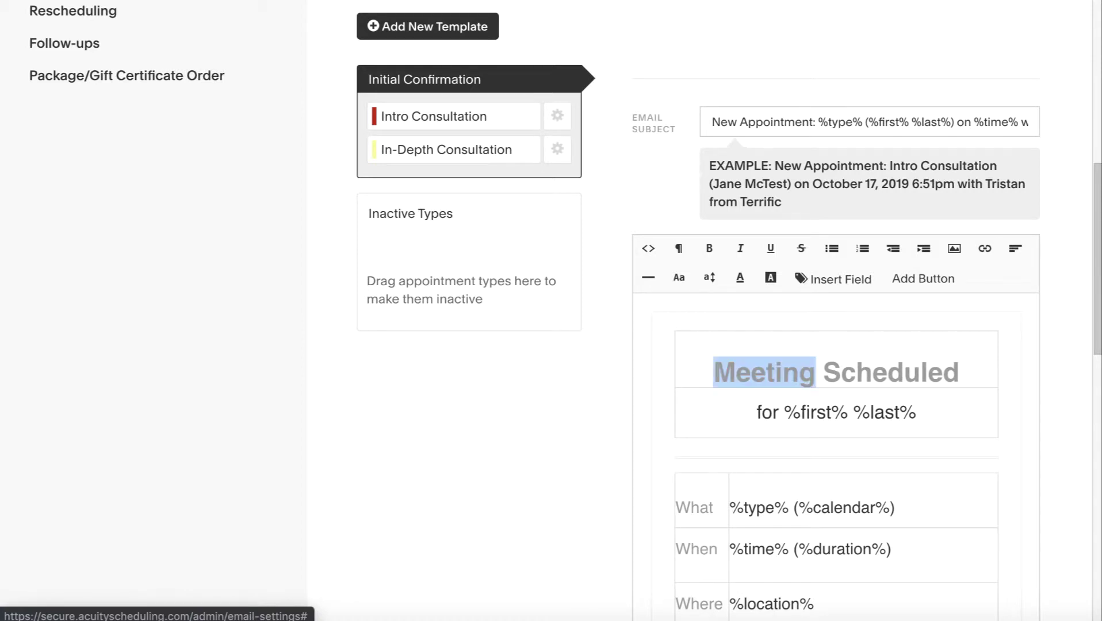
{"action": "type", "text": "Service"}
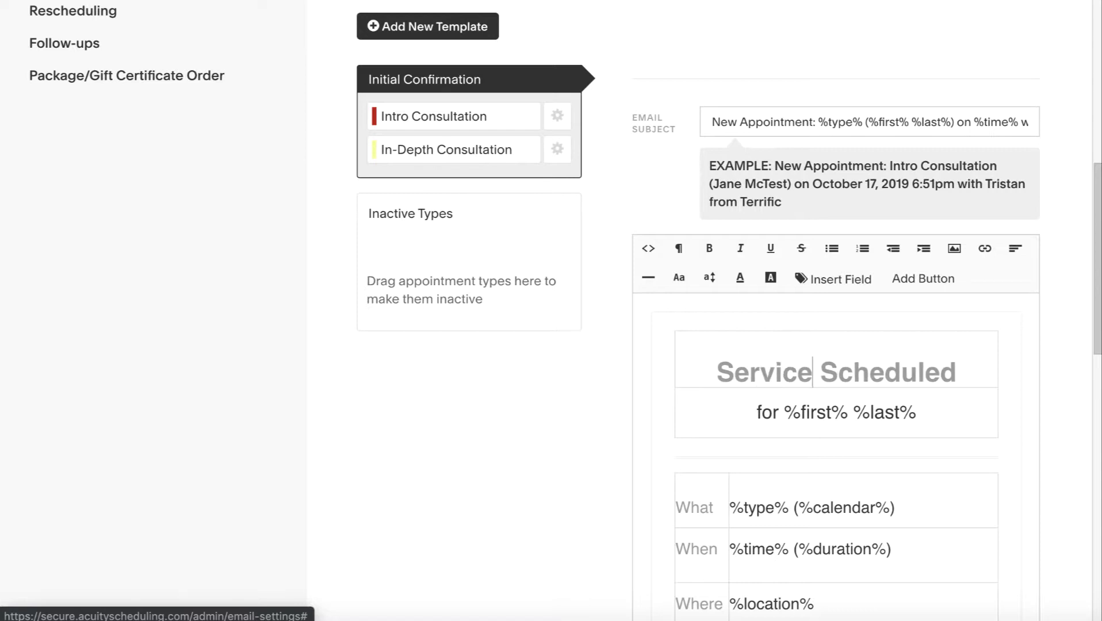
Highlight the %type%, %time% and %location% placeholders in the email's What, When and Where rows
{"action": "scroll", "coordinate": [889, 398], "scroll_direction": "down", "scroll_amount": 2}
{"action": "scroll", "coordinate": [888, 398], "scroll_direction": "down", "scroll_amount": 2}
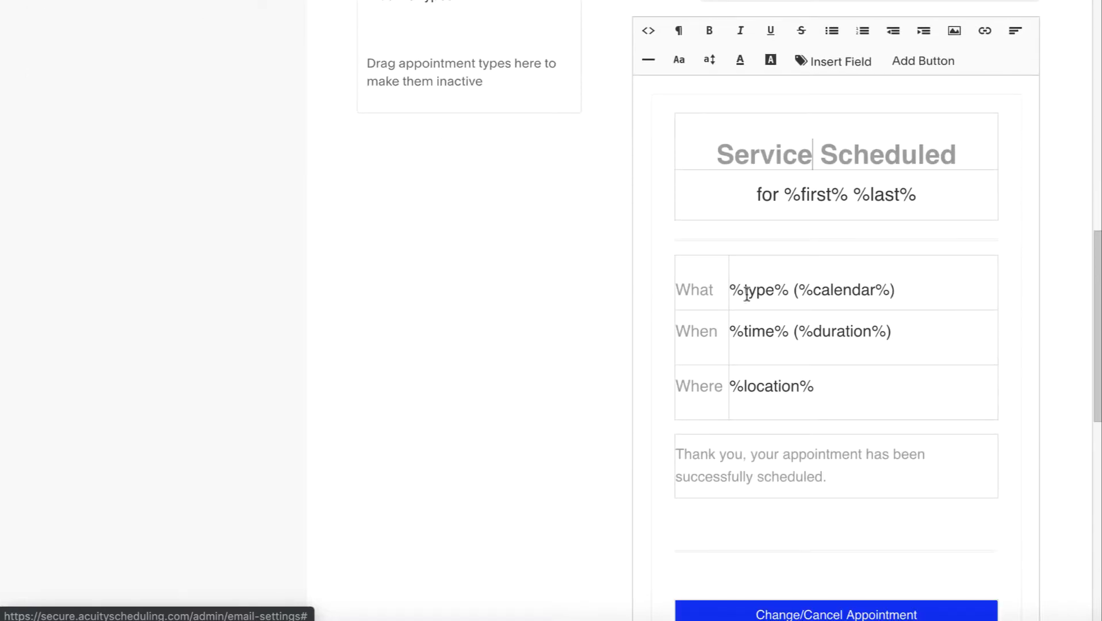
{"action": "left_click_drag", "start_coordinate": [729, 290], "coordinate": [779, 289]}
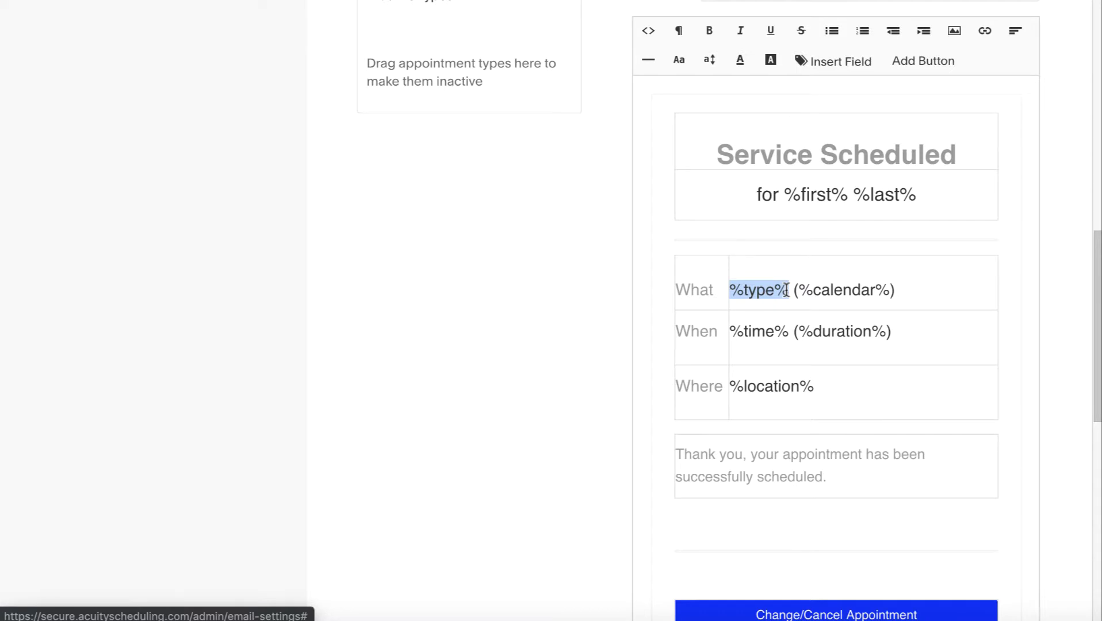
{"action": "left_click", "coordinate": [785, 289]}
{"action": "left_click_drag", "start_coordinate": [785, 332], "coordinate": [721, 331]}
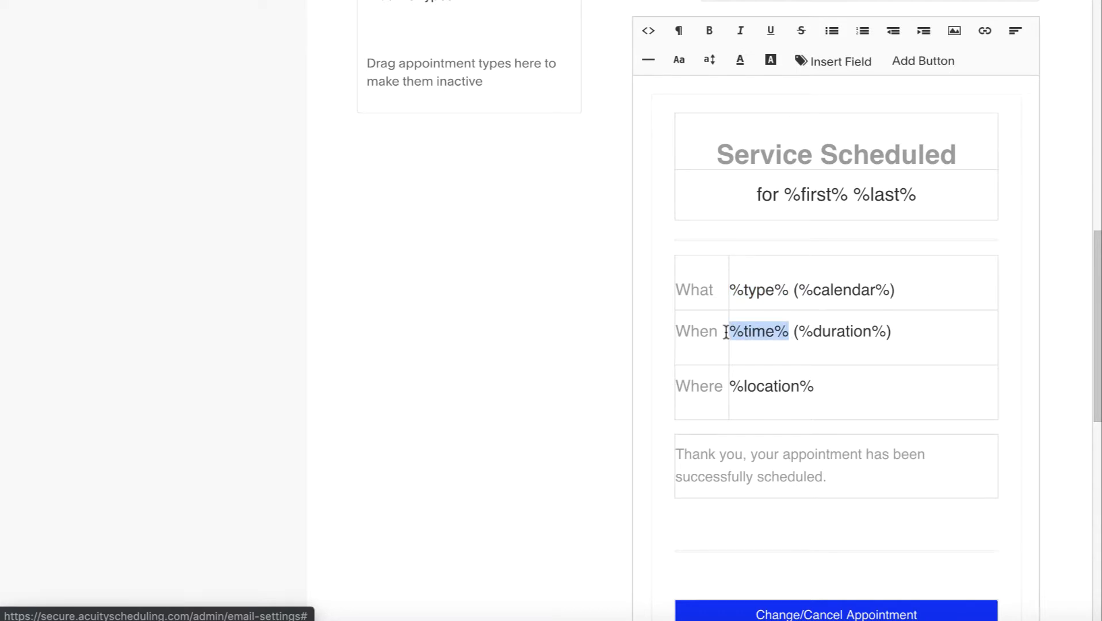
{"action": "left_click", "coordinate": [734, 332]}
{"action": "left_click_drag", "start_coordinate": [819, 384], "coordinate": [729, 386]}
{"action": "scroll", "coordinate": [880, 369], "scroll_direction": "down", "scroll_amount": 5}
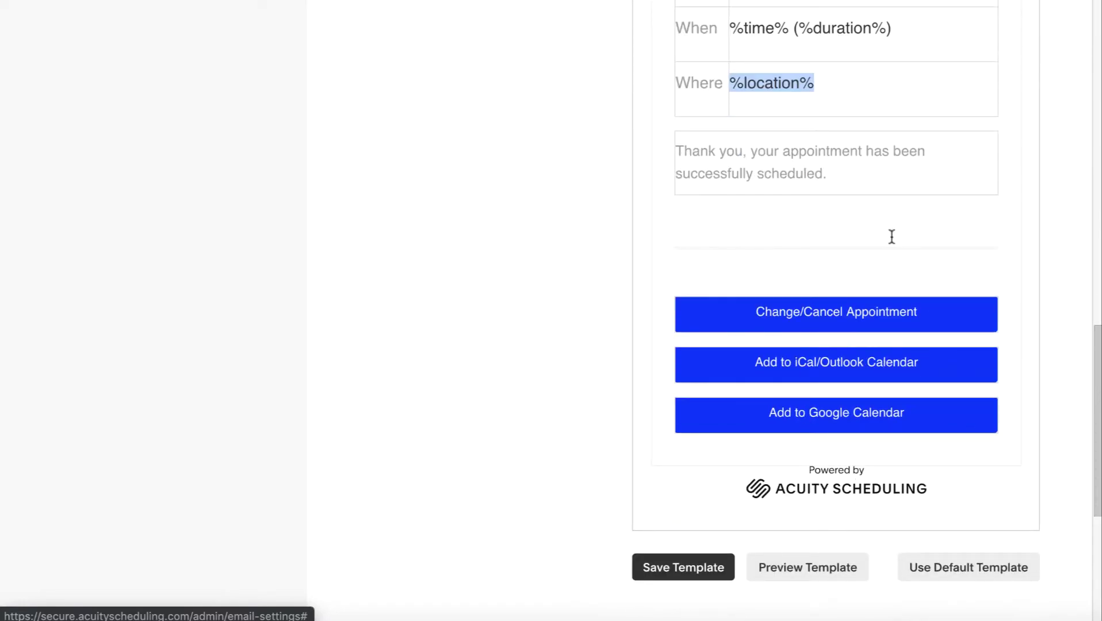
{"action": "scroll", "coordinate": [891, 236], "scroll_direction": "up", "scroll_amount": 10}
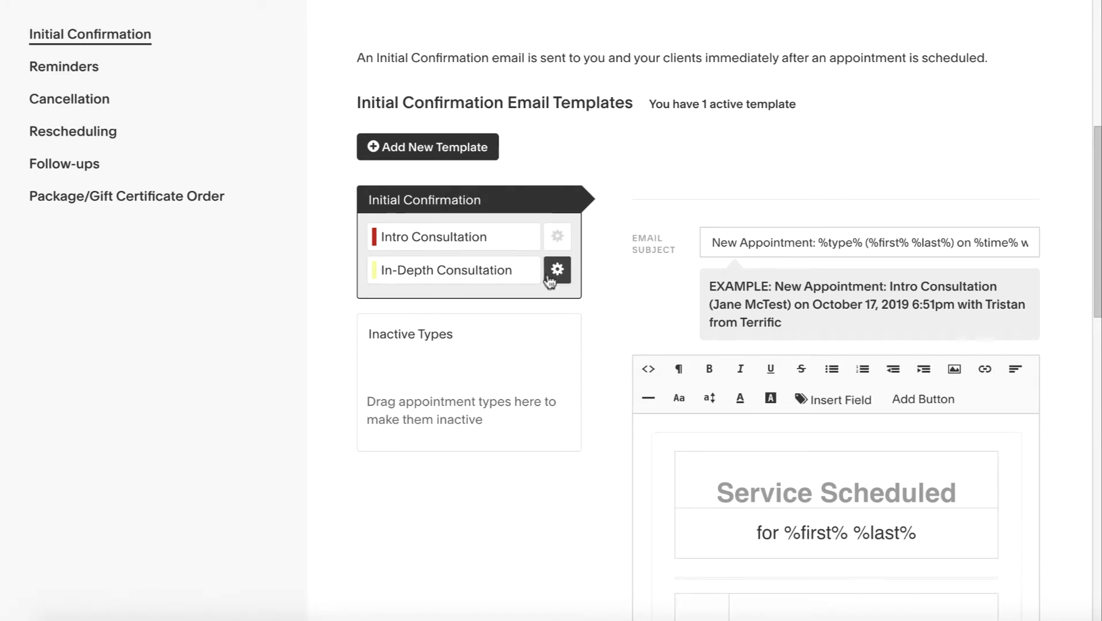
{"action": "scroll", "coordinate": [450, 179], "scroll_direction": "up", "scroll_amount": 4}
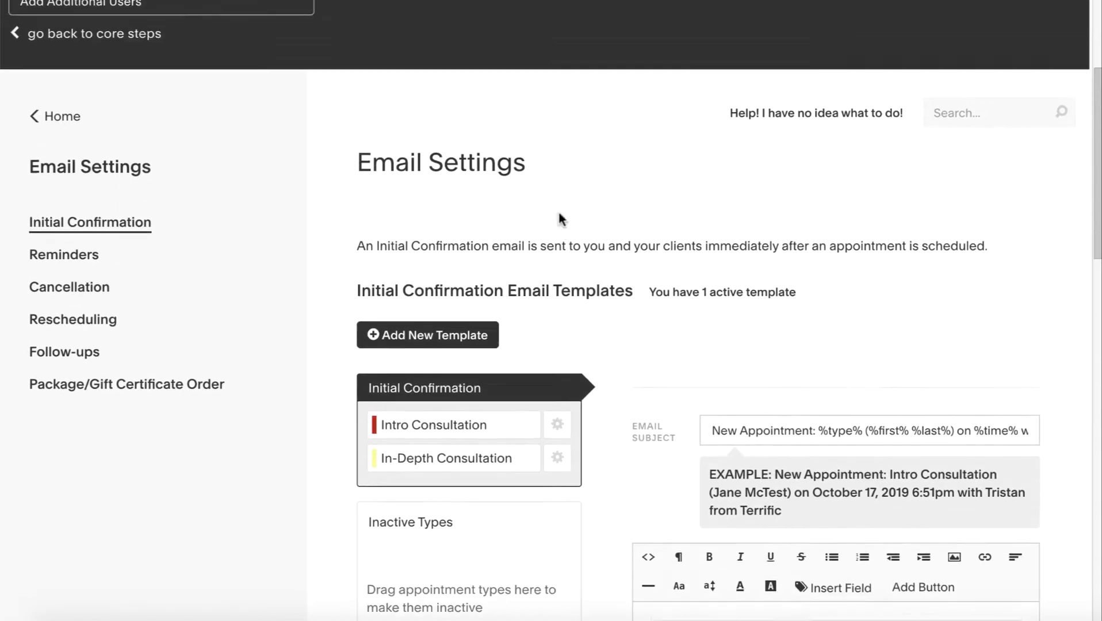
{"action": "scroll", "coordinate": [86, 282], "scroll_direction": "up", "scroll_amount": 4}
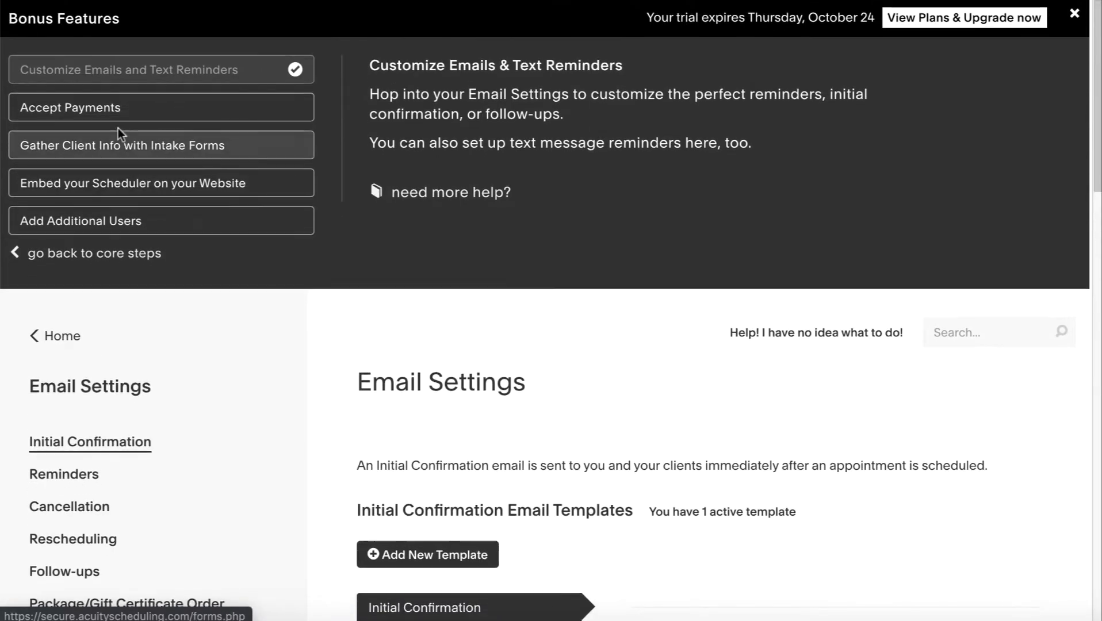
Bring up the Reminders email settings and review the existing reminder
{"action": "left_click", "coordinate": [62, 473]}
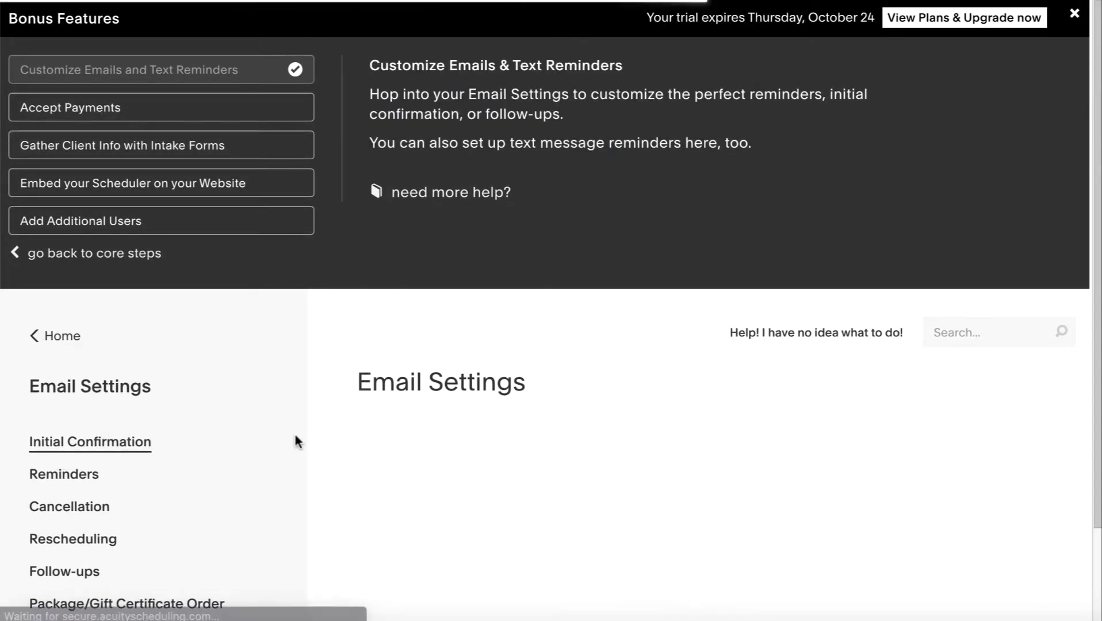
{"action": "left_click", "coordinate": [79, 473]}
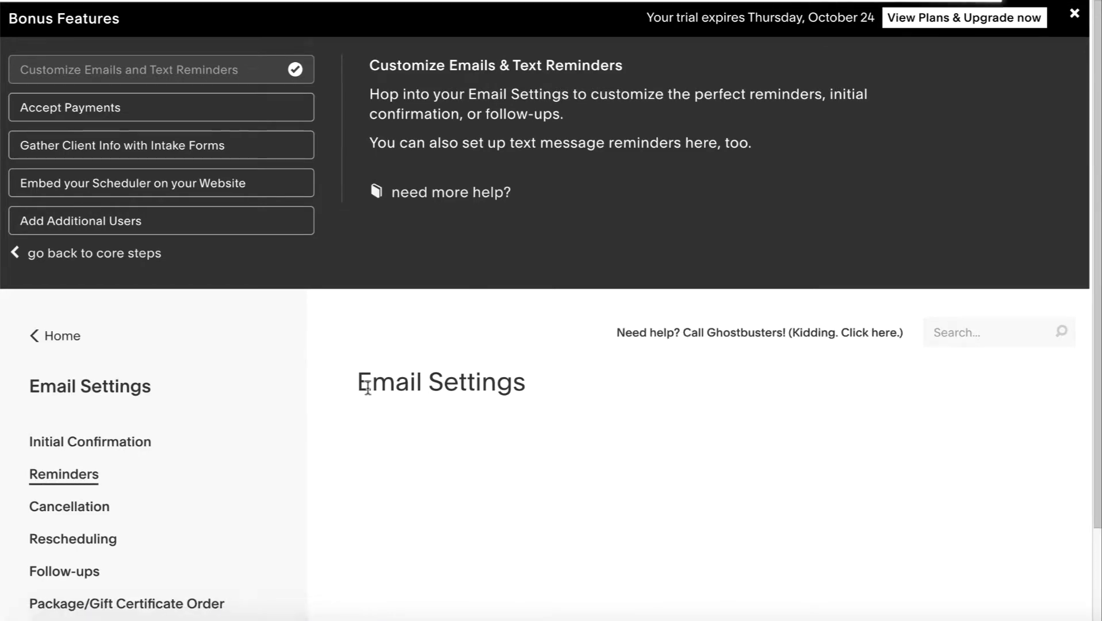
{"action": "scroll", "coordinate": [368, 388], "scroll_direction": "down", "scroll_amount": 2}
{"action": "scroll", "coordinate": [348, 383], "scroll_direction": "down", "scroll_amount": 3}
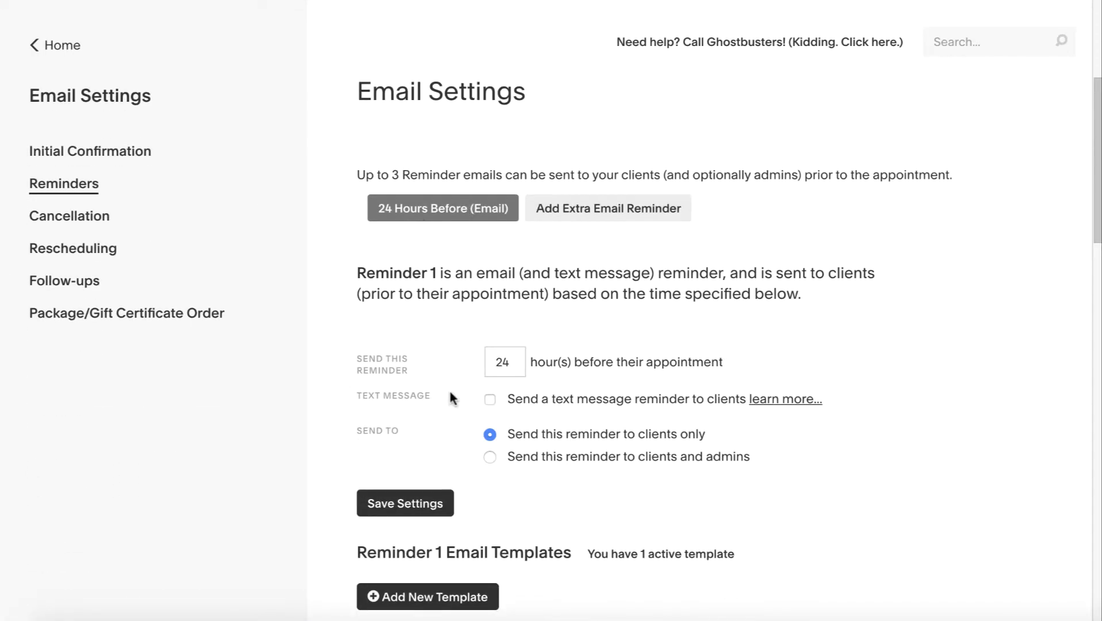
{"action": "scroll", "coordinate": [450, 393], "scroll_direction": "down", "scroll_amount": 3}
{"action": "scroll", "coordinate": [520, 423], "scroll_direction": "up", "scroll_amount": 3}
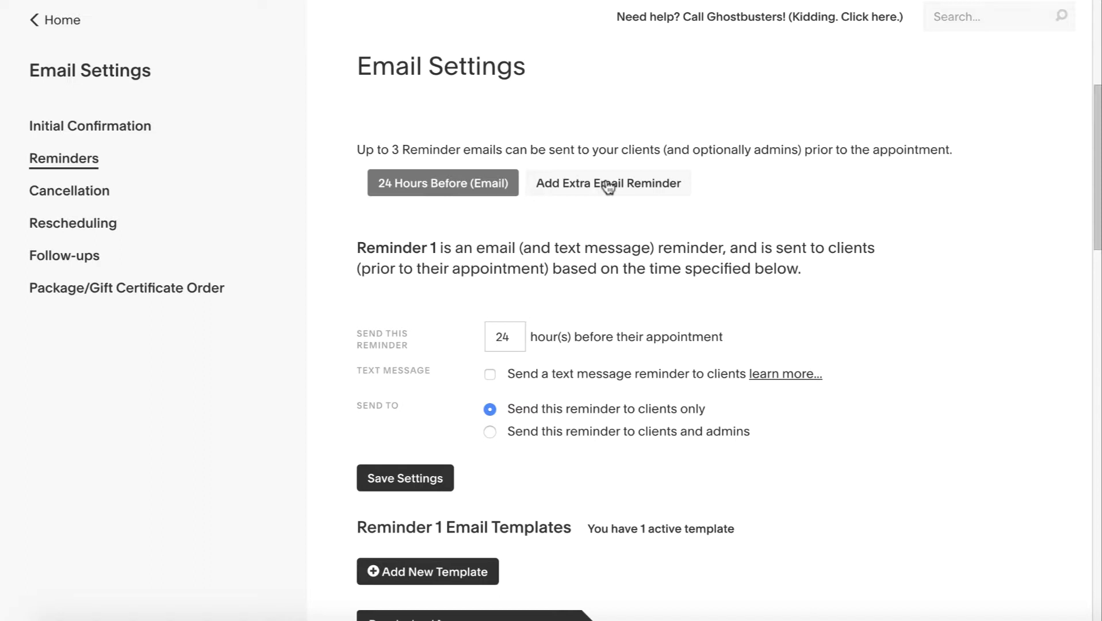
Add an extra email reminder and change its 48 hours to 2 hours
{"action": "left_click", "coordinate": [598, 183]}
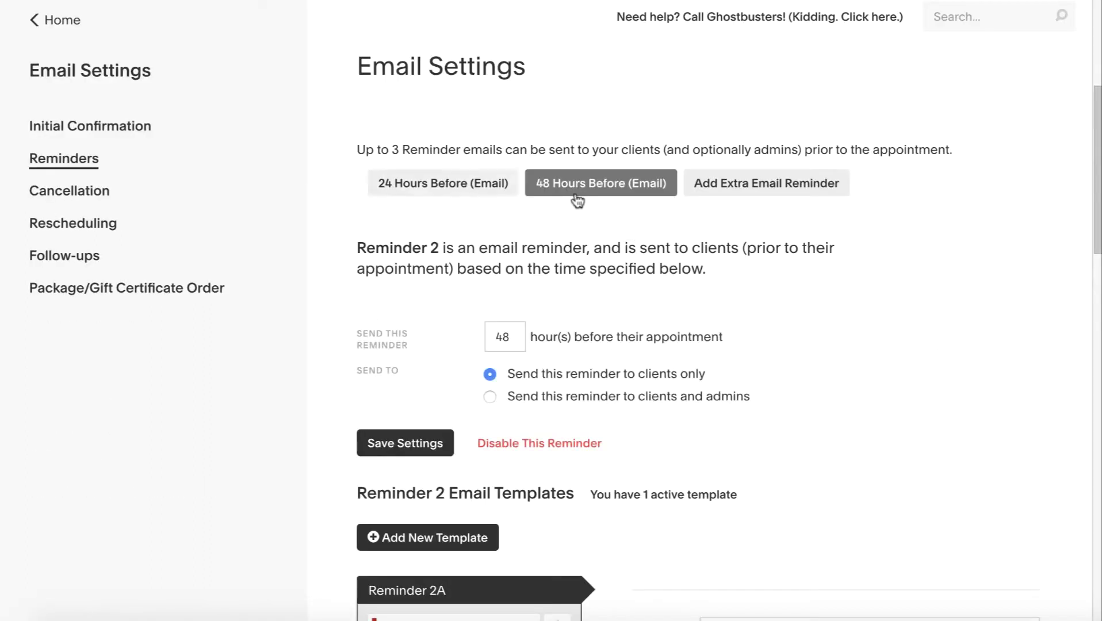
{"action": "double_click", "coordinate": [509, 339]}
{"action": "type", "text": "2"}
{"action": "scroll", "coordinate": [618, 338], "scroll_direction": "down", "scroll_amount": 5}
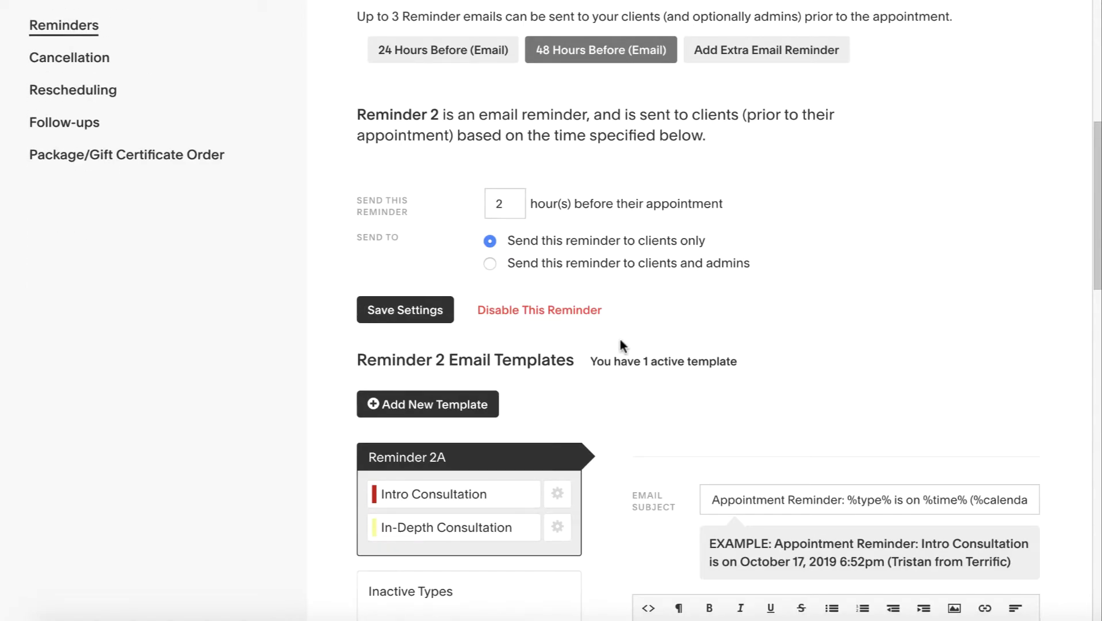
{"action": "scroll", "coordinate": [829, 543], "scroll_direction": "up", "scroll_amount": 10}
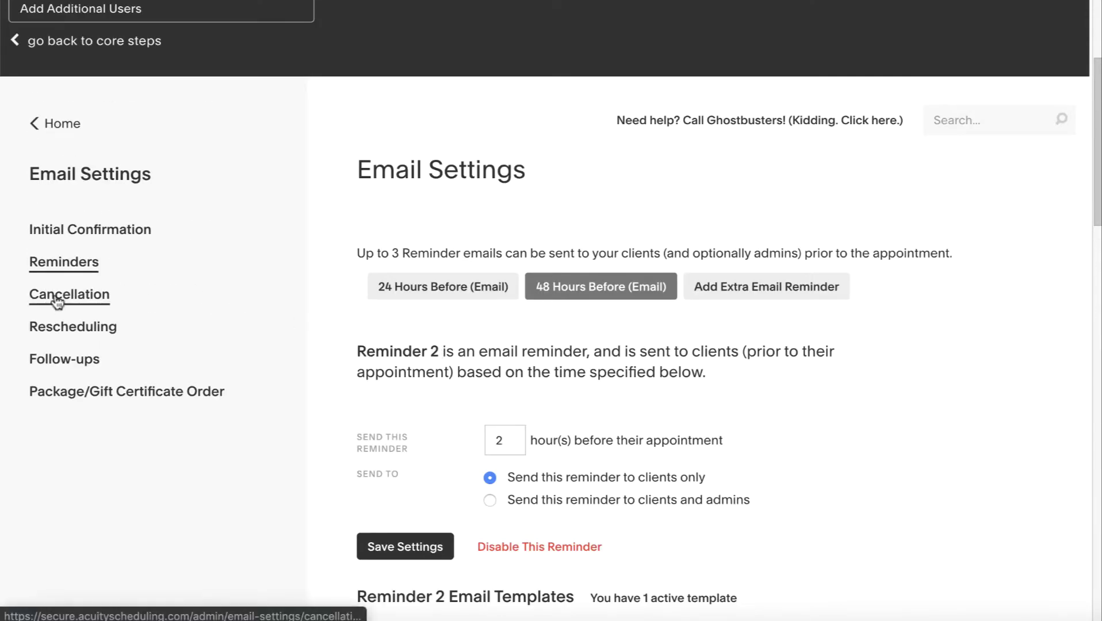
Check the Cancellation email settings, then switch to the Rescheduling email template
{"action": "left_click", "coordinate": [57, 296]}
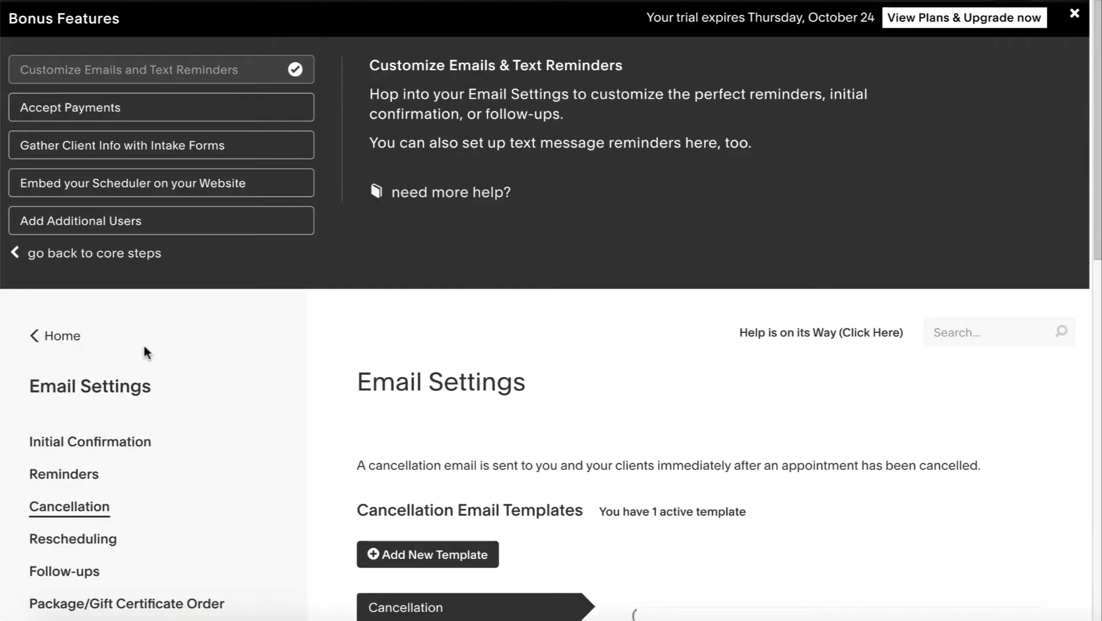
{"action": "scroll", "coordinate": [210, 510], "scroll_direction": "down", "scroll_amount": 2}
{"action": "scroll", "coordinate": [759, 418], "scroll_direction": "down", "scroll_amount": 5}
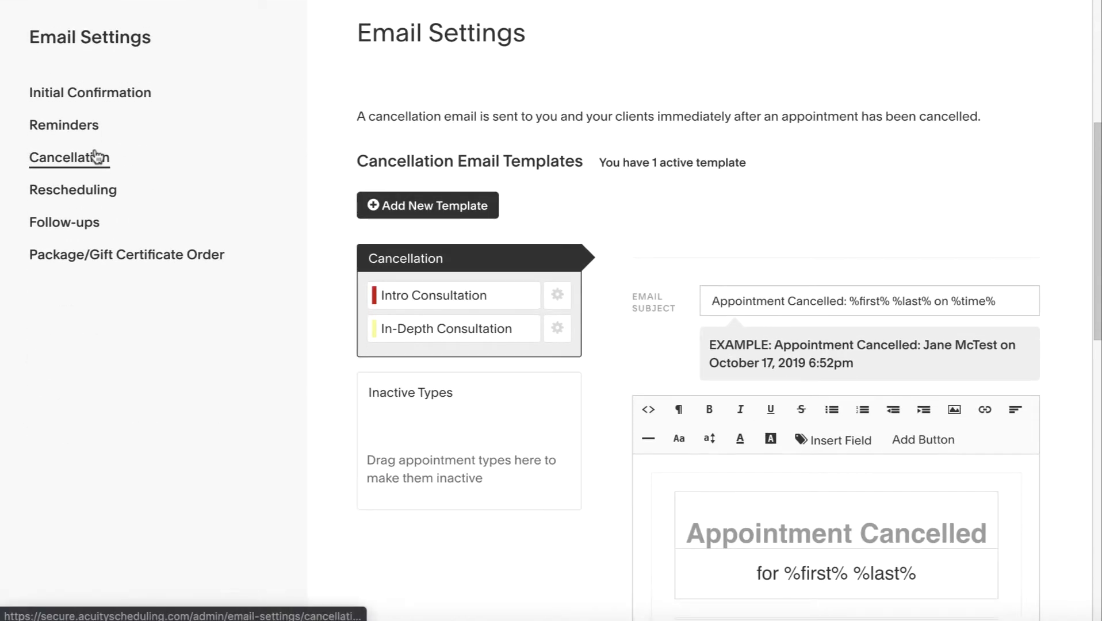
{"action": "left_click", "coordinate": [58, 197]}
{"action": "scroll", "coordinate": [762, 453], "scroll_direction": "down", "scroll_amount": 5}
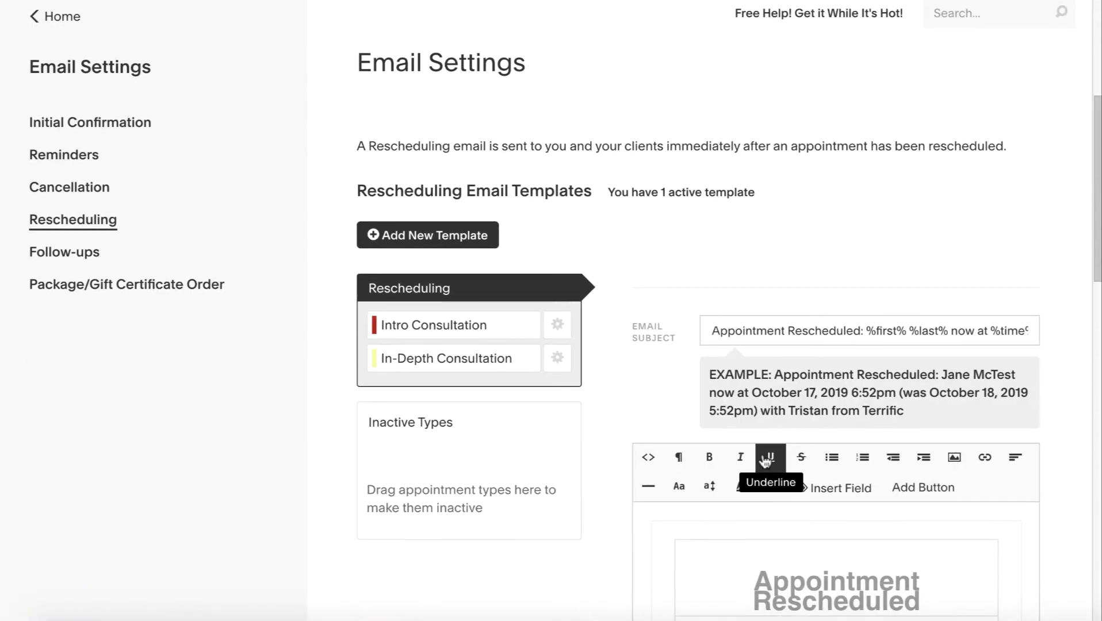
{"action": "scroll", "coordinate": [611, 460], "scroll_direction": "down", "scroll_amount": 3}
{"action": "scroll", "coordinate": [610, 460], "scroll_direction": "up", "scroll_amount": 8}
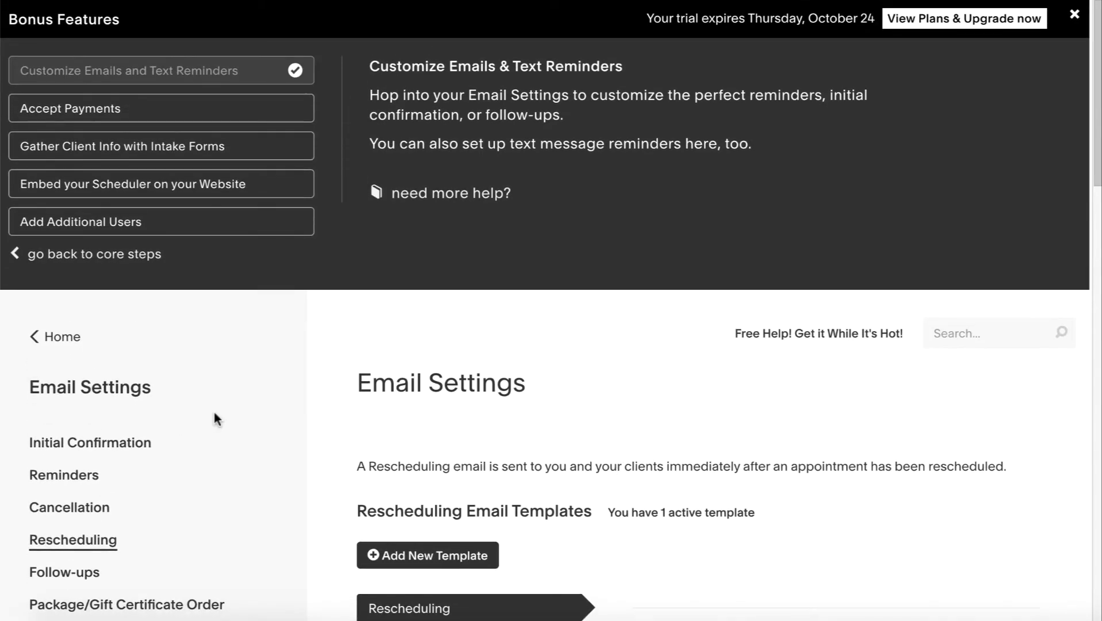
In Payment Settings, review the currencies and accept payments via Both Stripe and PayPal
{"action": "left_click", "coordinate": [45, 108]}
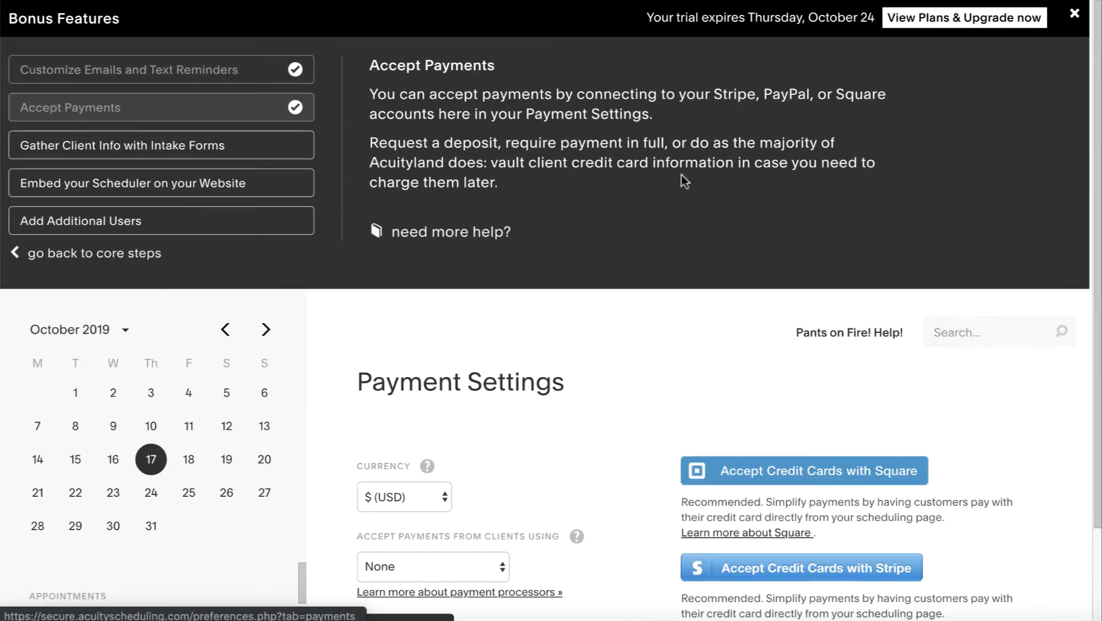
{"action": "scroll", "coordinate": [634, 245], "scroll_direction": "down", "scroll_amount": 2}
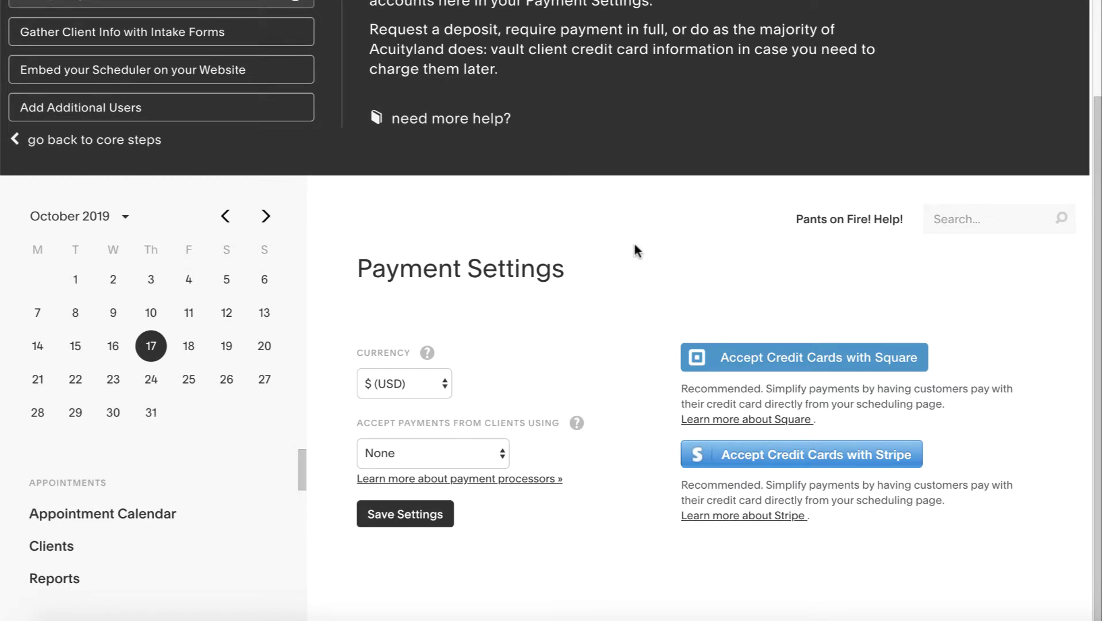
{"action": "scroll", "coordinate": [631, 256], "scroll_direction": "up", "scroll_amount": 2}
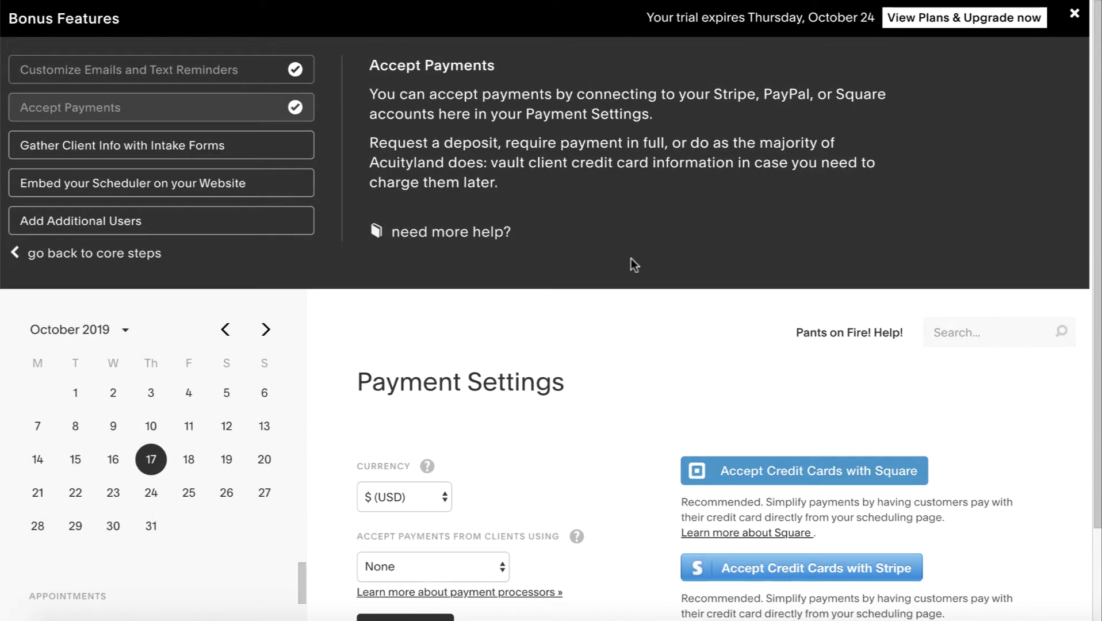
{"action": "scroll", "coordinate": [630, 259], "scroll_direction": "down", "scroll_amount": 1}
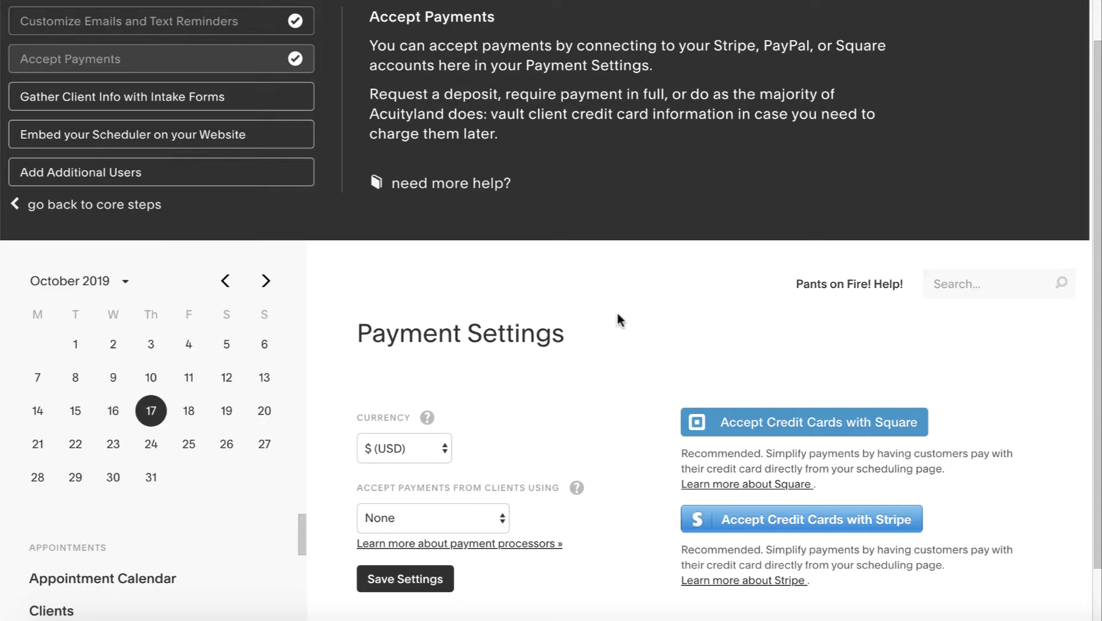
{"action": "scroll", "coordinate": [604, 414], "scroll_direction": "down", "scroll_amount": 1}
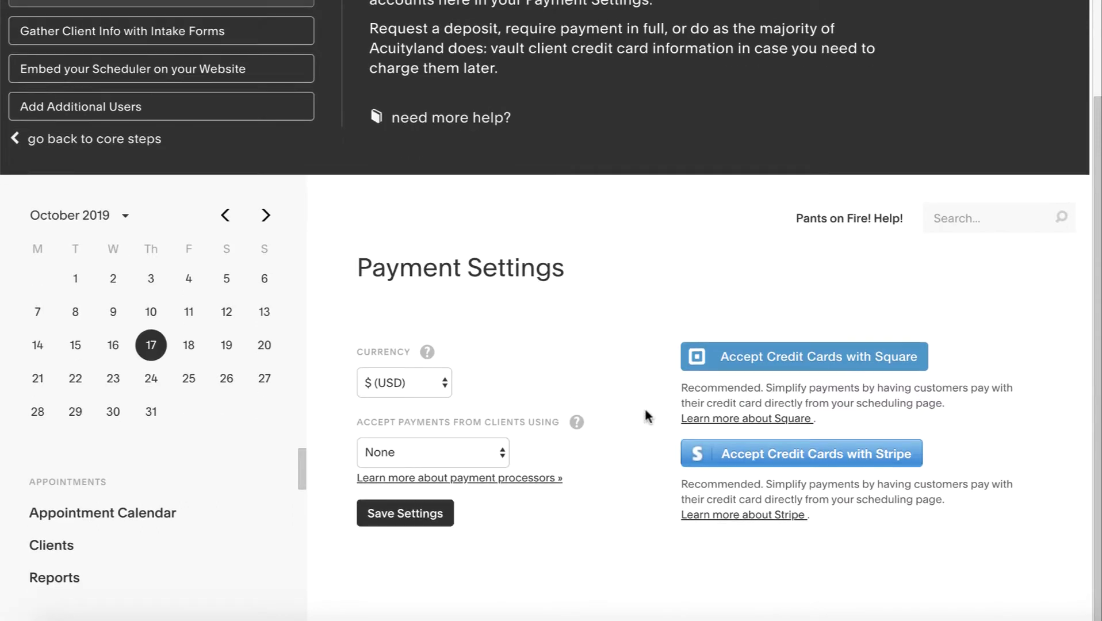
{"action": "left_click", "coordinate": [440, 384]}
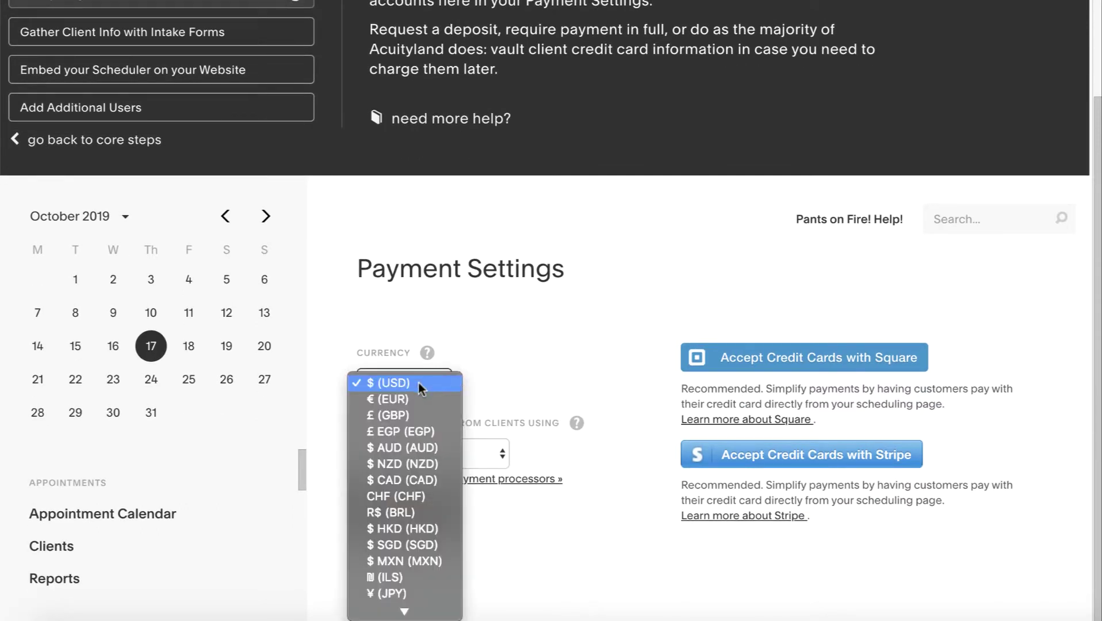
{"action": "left_click", "coordinate": [538, 380]}
{"action": "left_click", "coordinate": [442, 456]}
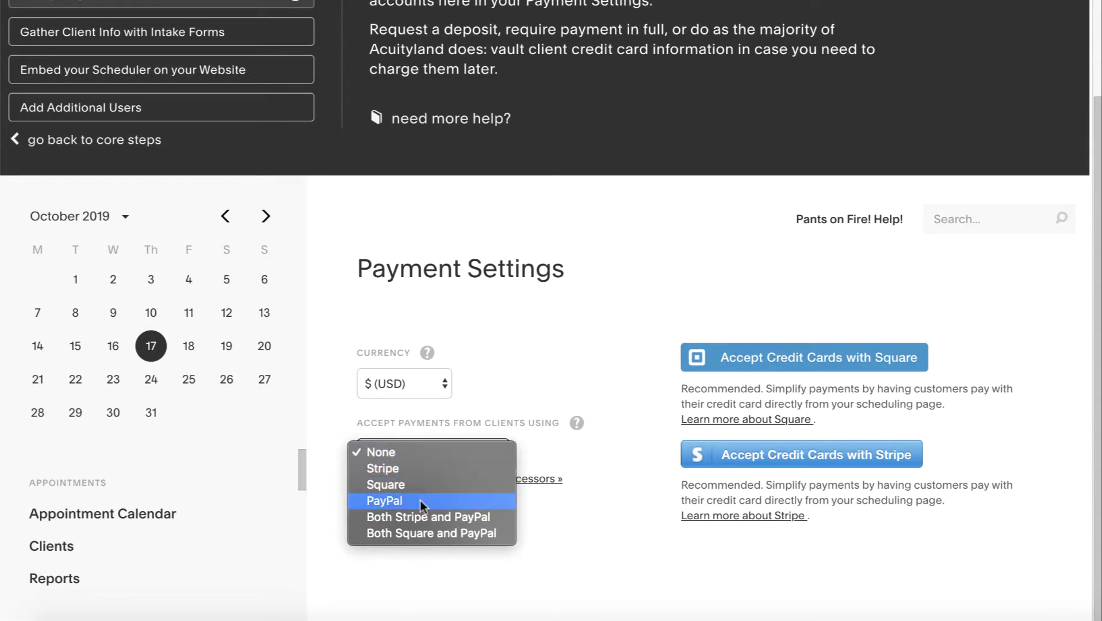
{"action": "left_click", "coordinate": [462, 523]}
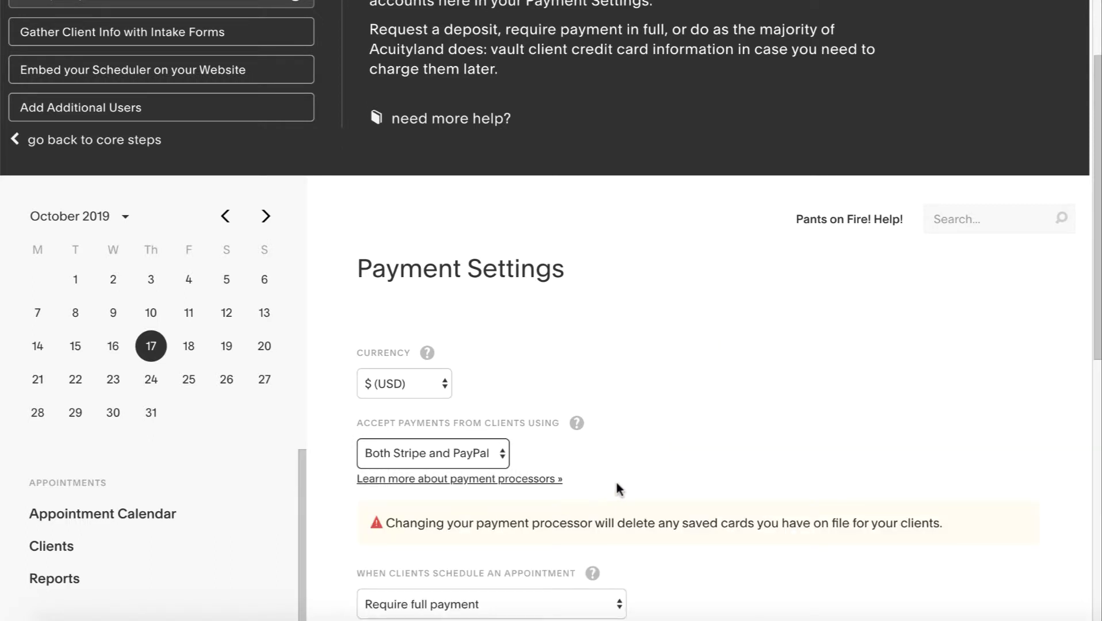
{"action": "left_click", "coordinate": [617, 489]}
Keep full payment required at scheduling and save the payment settings
{"action": "scroll", "coordinate": [616, 485], "scroll_direction": "down", "scroll_amount": 1}
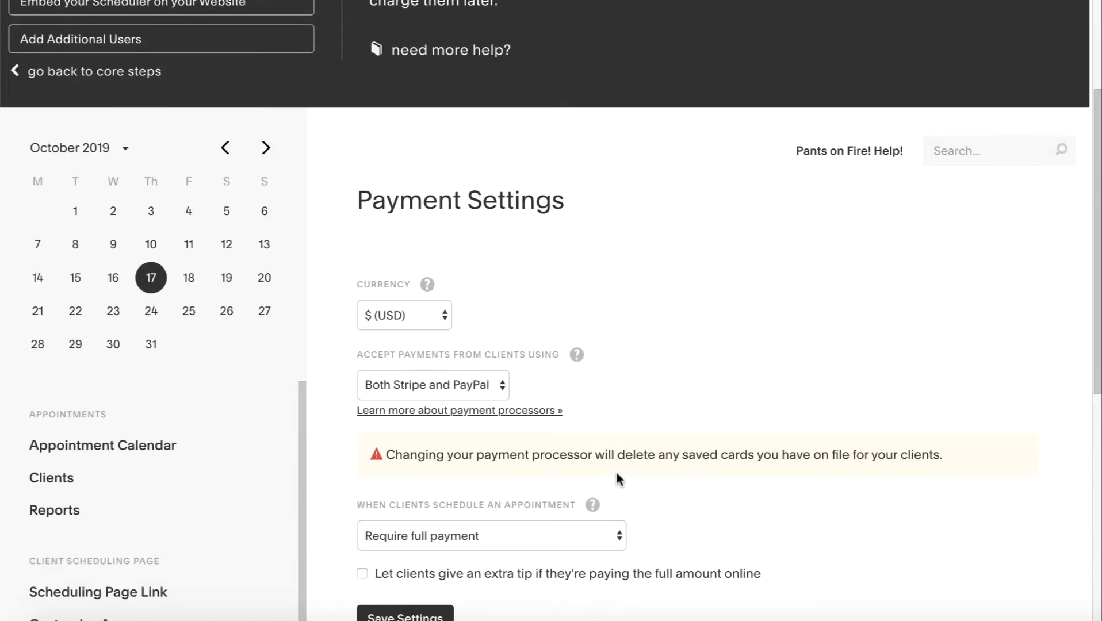
{"action": "scroll", "coordinate": [687, 487], "scroll_direction": "down", "scroll_amount": 1}
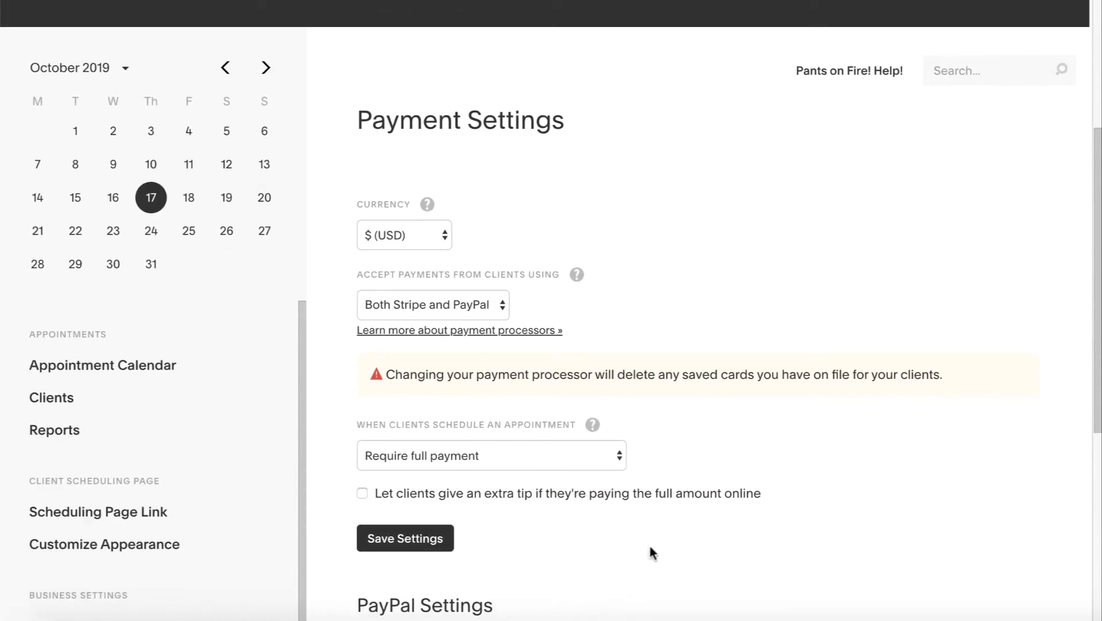
{"action": "scroll", "coordinate": [555, 520], "scroll_direction": "down", "scroll_amount": 2}
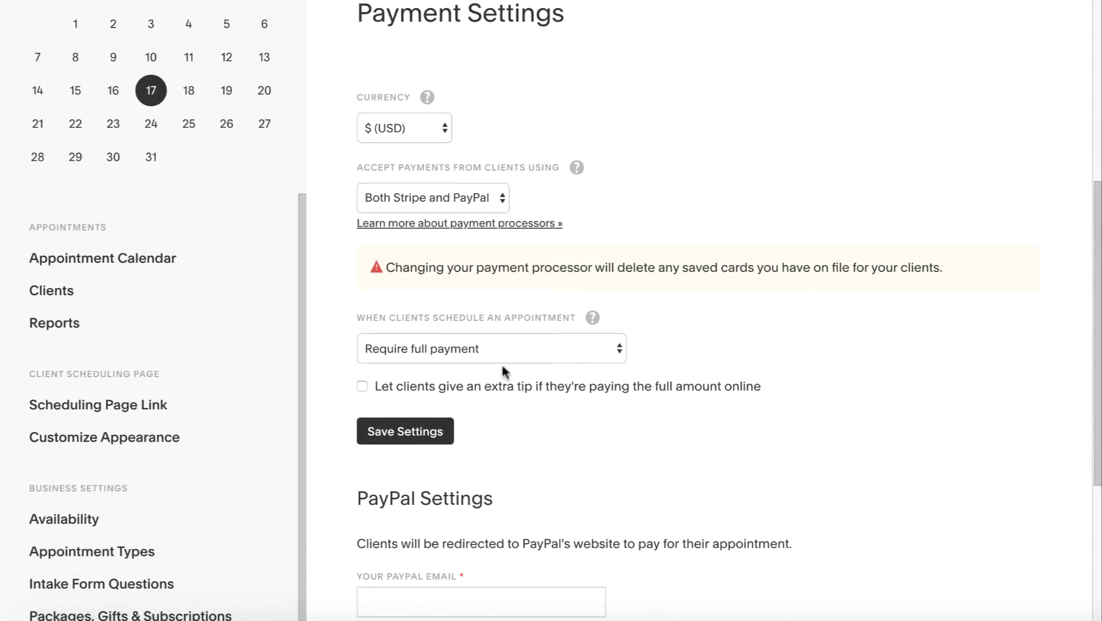
{"action": "left_click", "coordinate": [477, 348]}
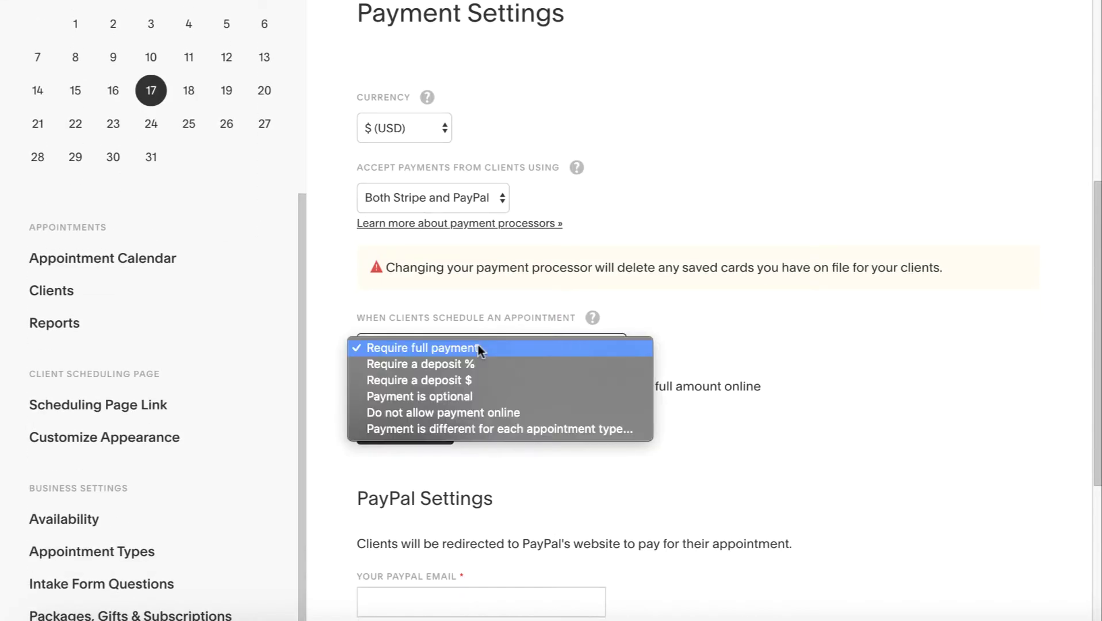
{"action": "left_click", "coordinate": [692, 377]}
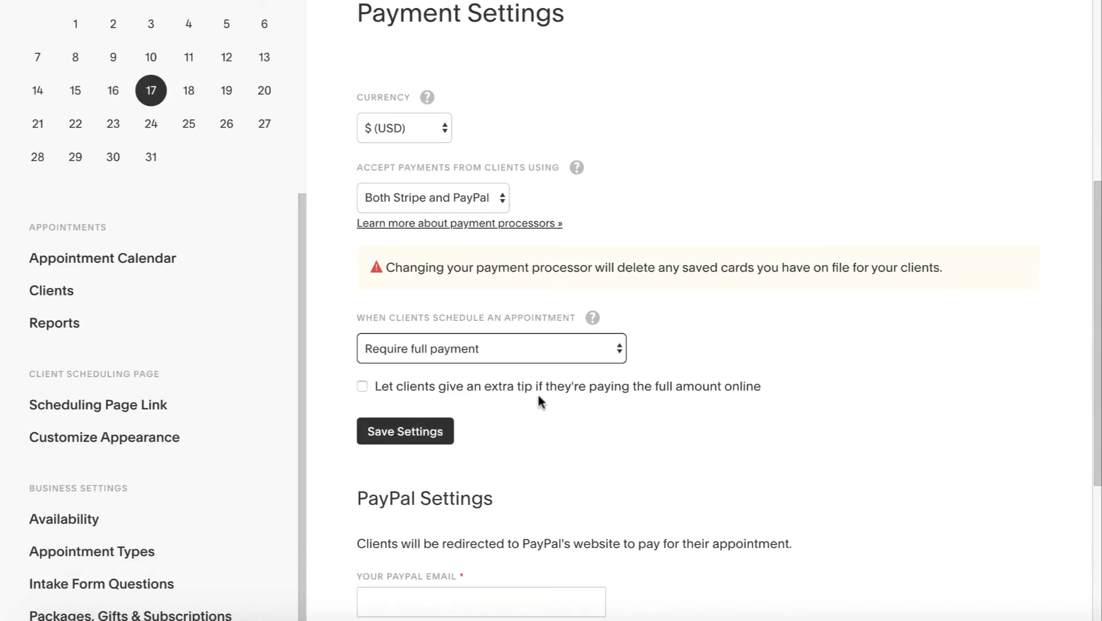
{"action": "scroll", "coordinate": [502, 477], "scroll_direction": "down", "scroll_amount": 3}
{"action": "scroll", "coordinate": [442, 336], "scroll_direction": "down", "scroll_amount": 1}
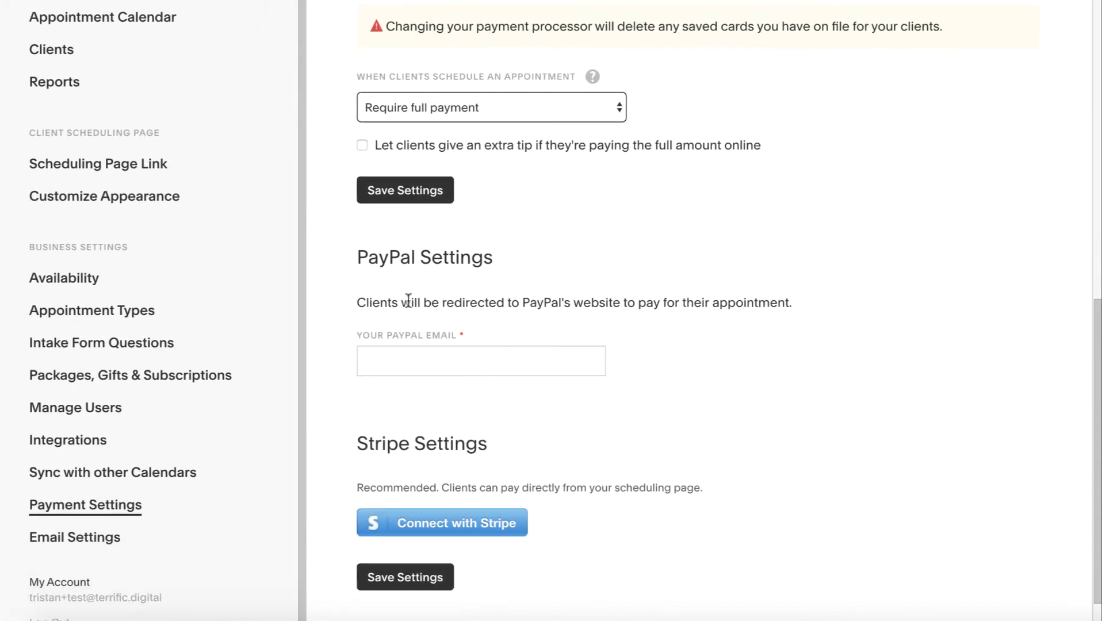
{"action": "scroll", "coordinate": [509, 477], "scroll_direction": "down", "scroll_amount": 1}
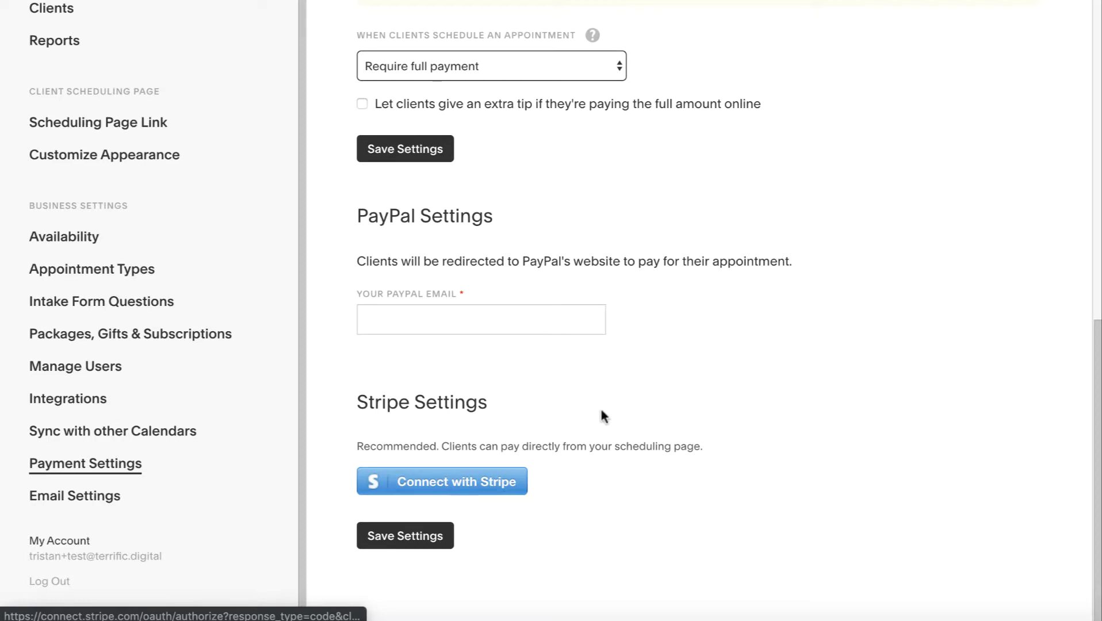
{"action": "left_click", "coordinate": [440, 535]}
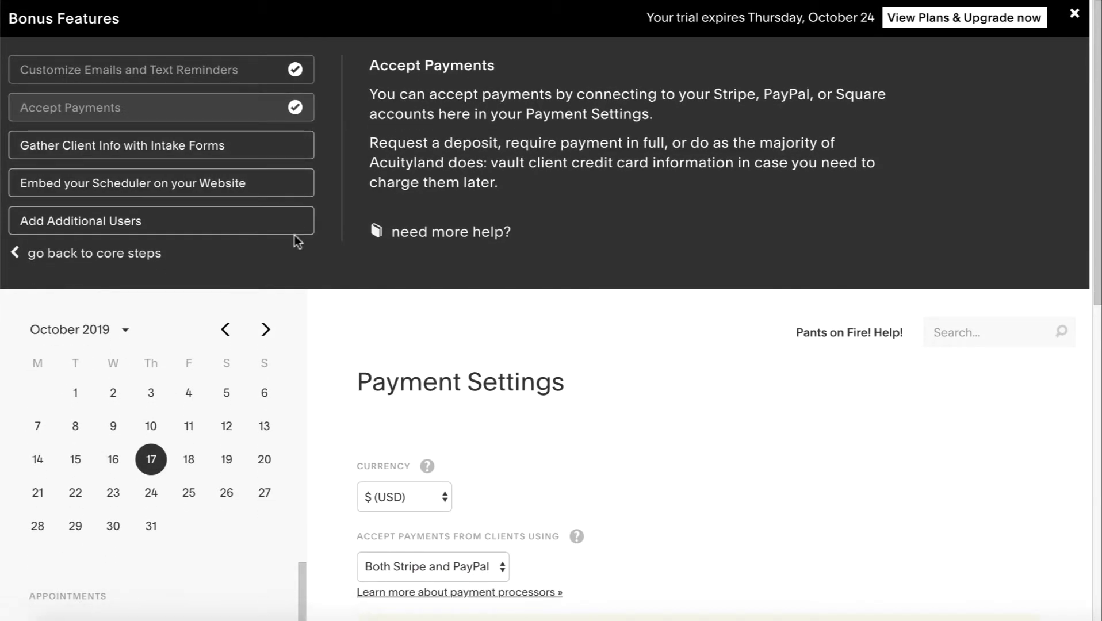
Open Intake Form Questions and highlight that name, phone and email are always asked
{"action": "left_click", "coordinate": [109, 151]}
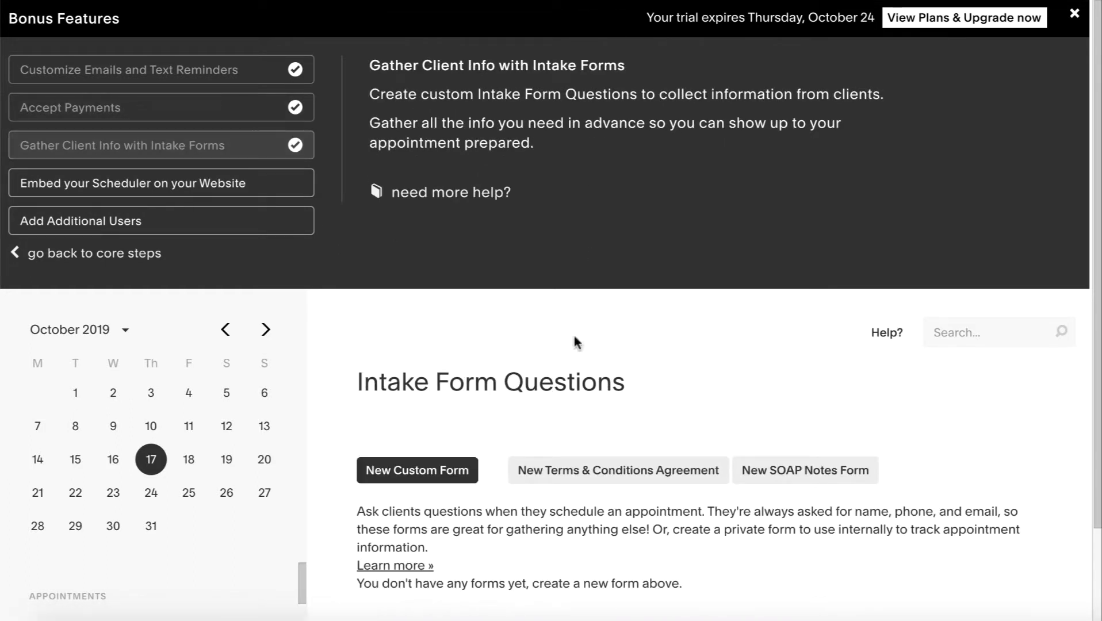
{"action": "scroll", "coordinate": [647, 364], "scroll_direction": "down", "scroll_amount": 2}
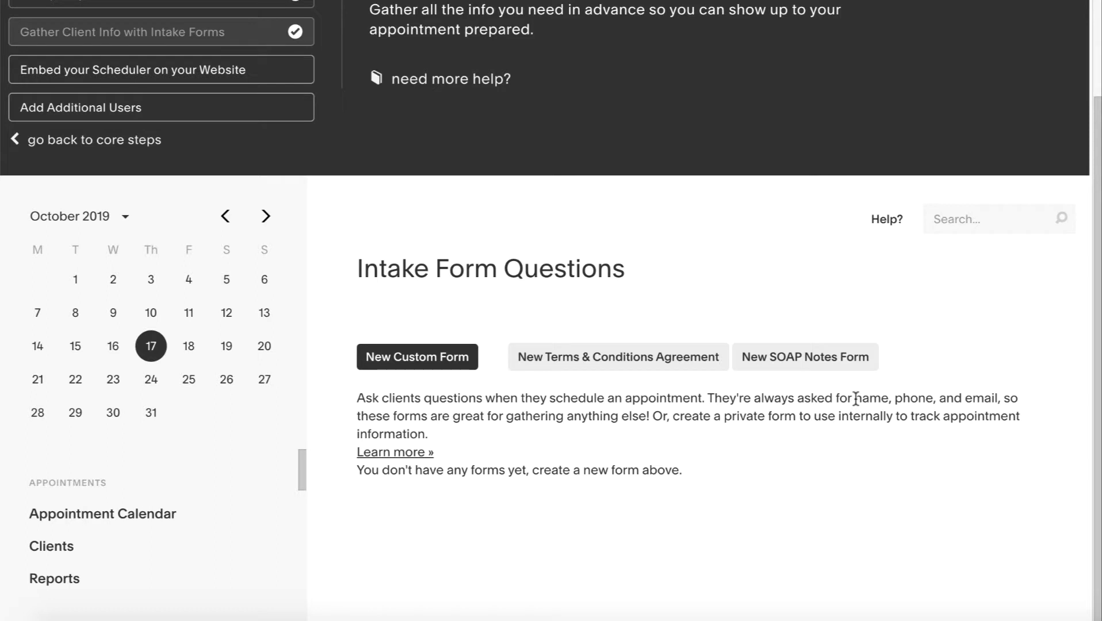
{"action": "left_click_drag", "start_coordinate": [856, 398], "coordinate": [998, 394]}
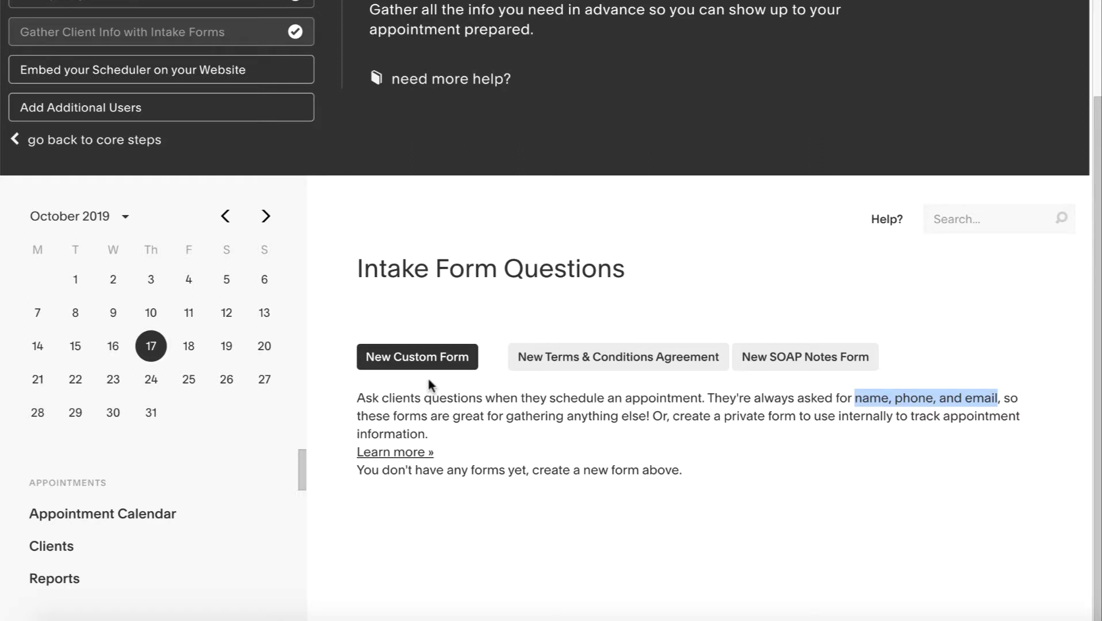
{"action": "scroll", "coordinate": [296, 162], "scroll_direction": "up", "scroll_amount": 2}
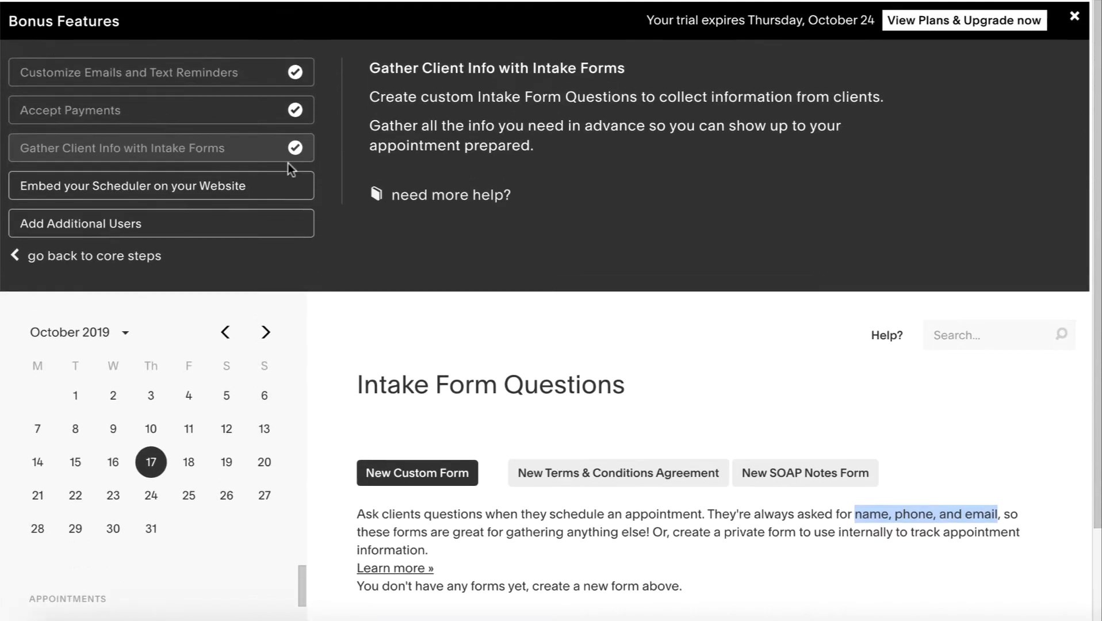
Rename the general scheduling page link to 'terrifictest' and save it
{"action": "left_click", "coordinate": [153, 190]}
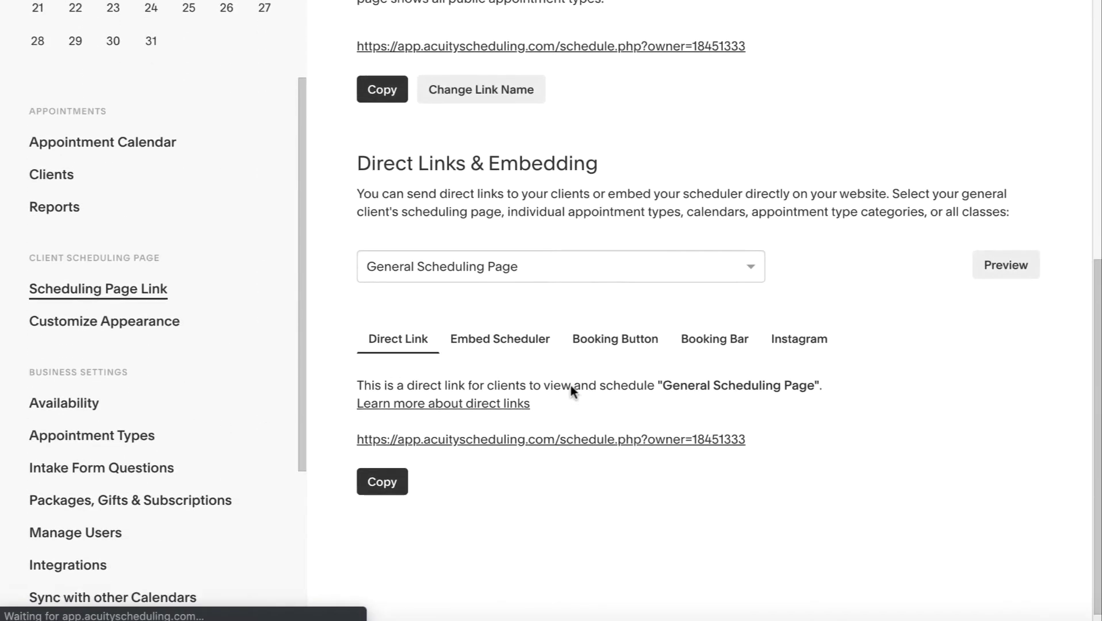
{"action": "scroll", "coordinate": [575, 396], "scroll_direction": "up", "scroll_amount": 4}
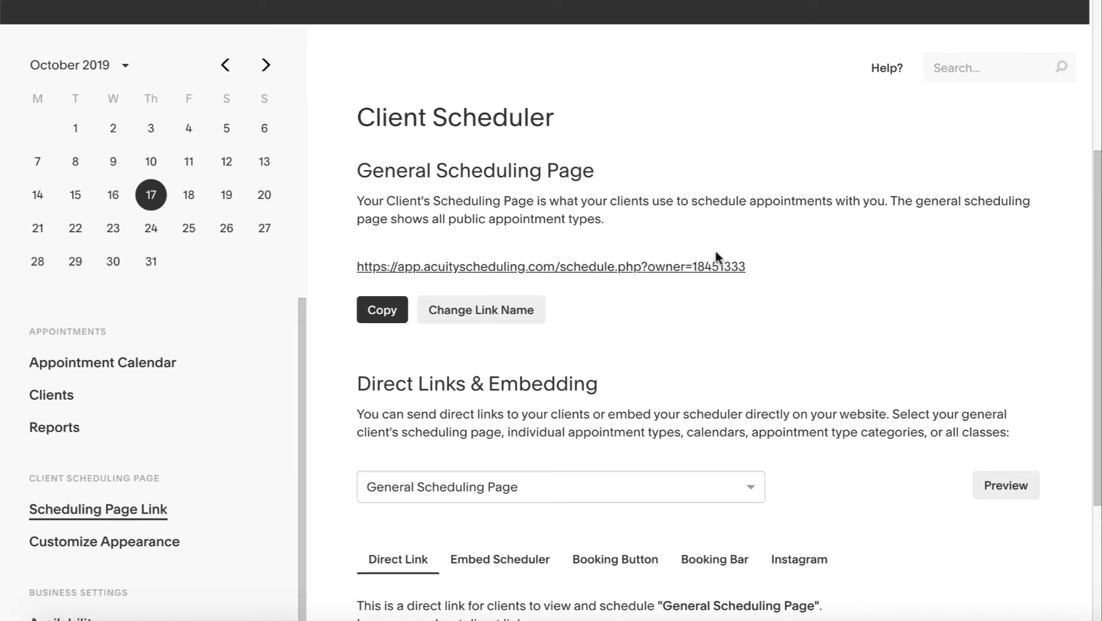
{"action": "left_click", "coordinate": [482, 310]}
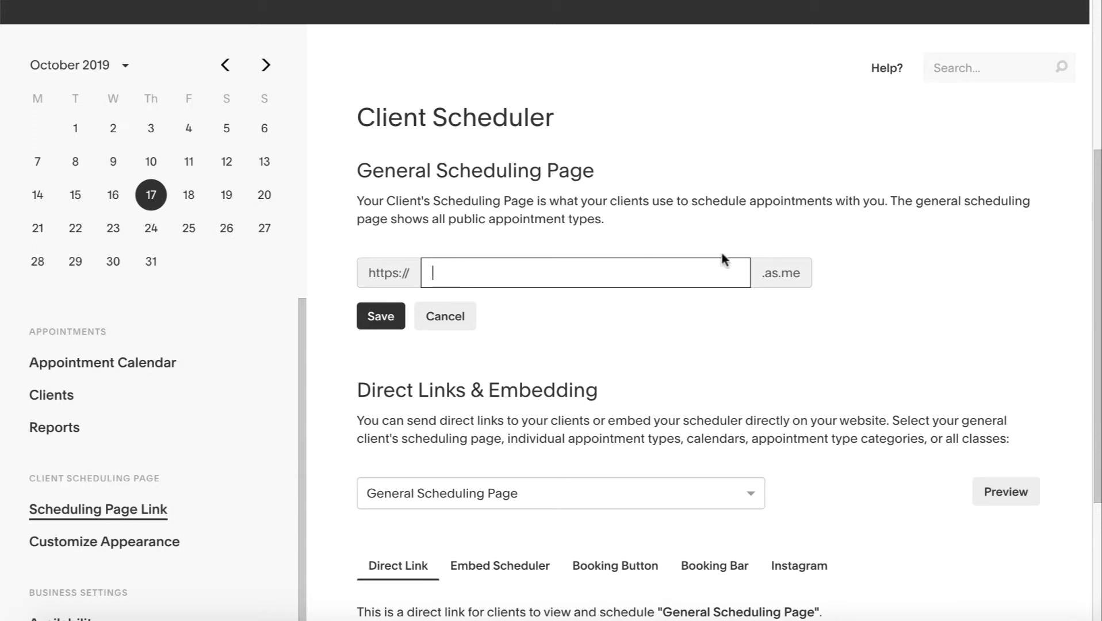
{"action": "left_click_drag", "start_coordinate": [799, 263], "coordinate": [760, 270]}
{"action": "left_click", "coordinate": [657, 275]}
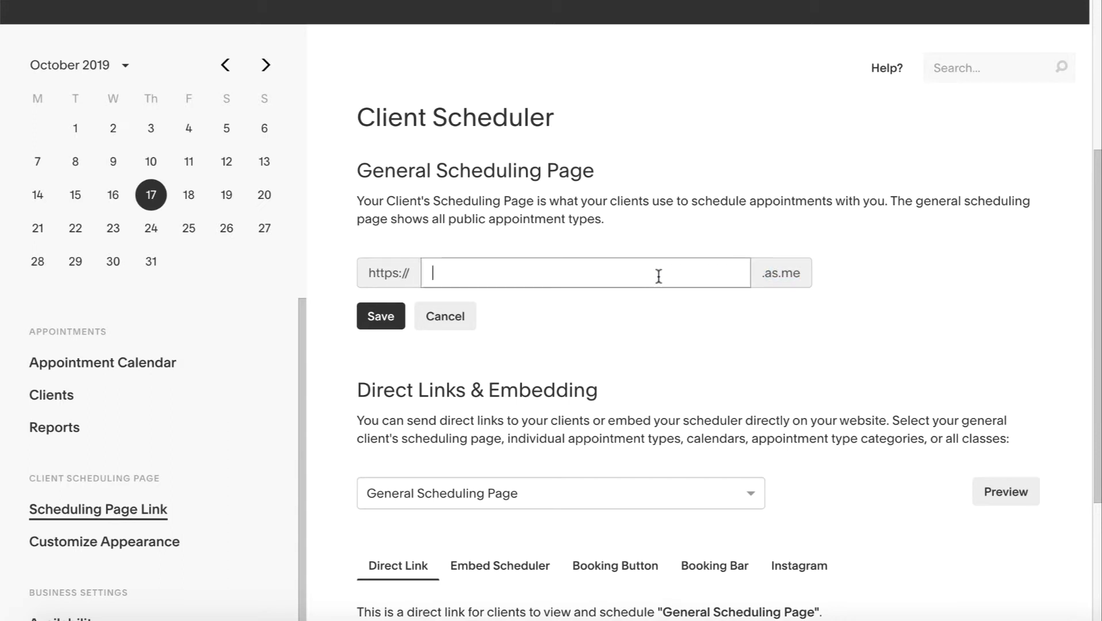
{"action": "type", "text": "terrifictest"}
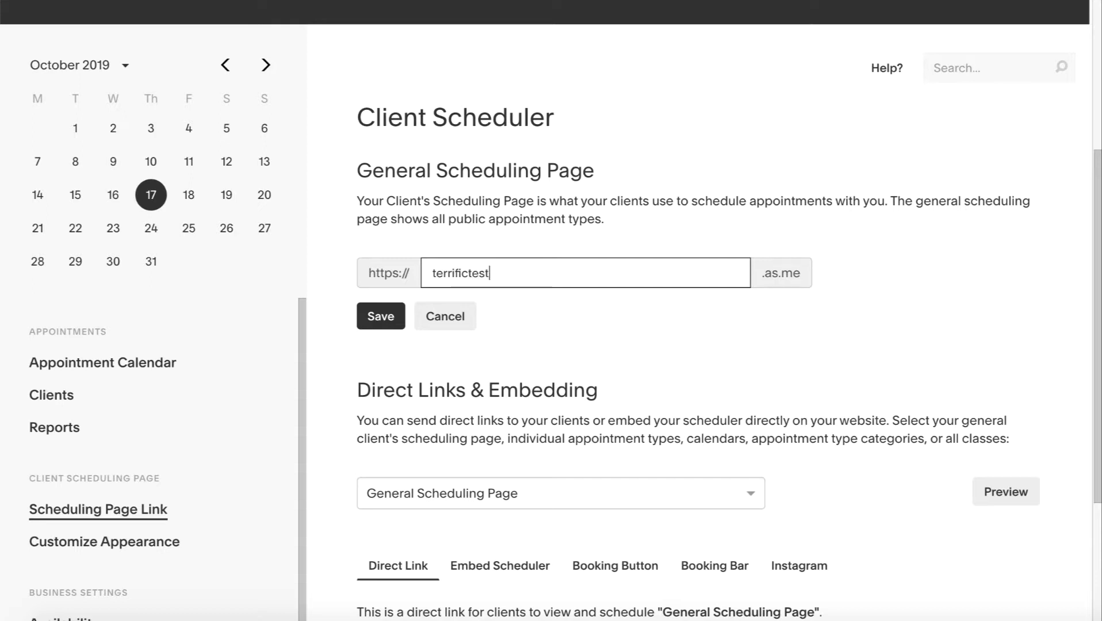
{"action": "left_click", "coordinate": [376, 320]}
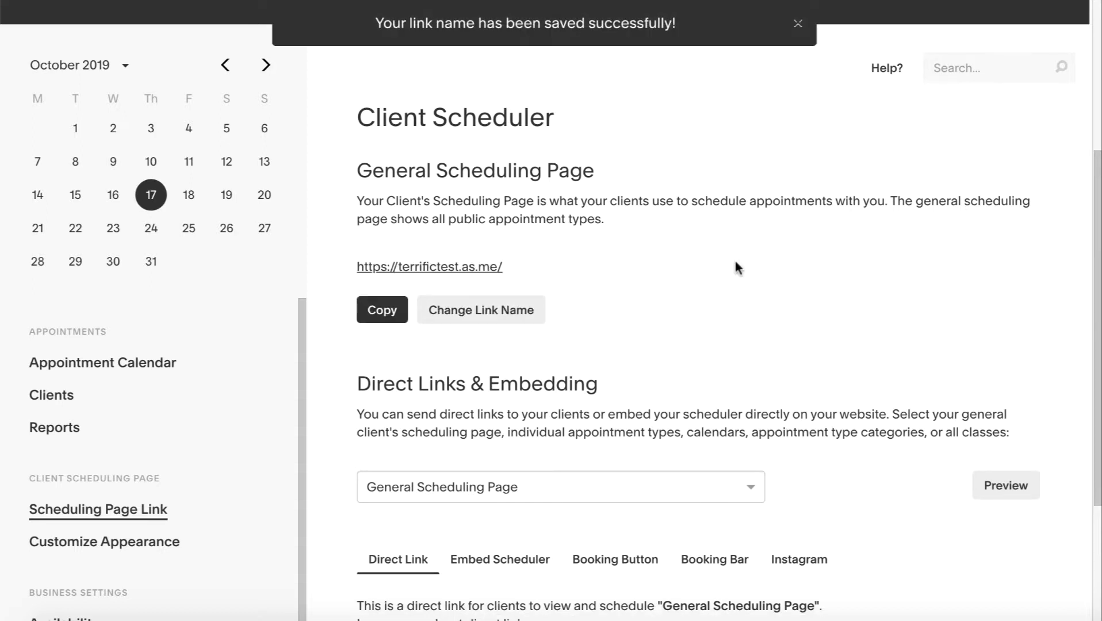
Preview the new terrifictest.as.me booking page
{"action": "left_click", "coordinate": [439, 270]}
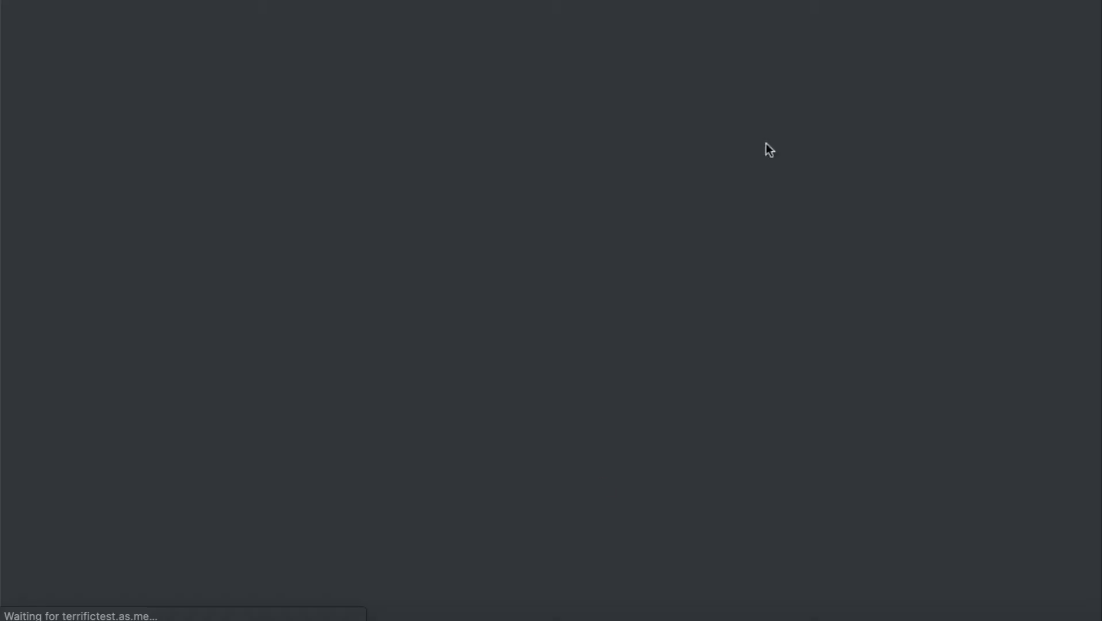
{"action": "scroll", "coordinate": [738, 462], "scroll_direction": "down", "scroll_amount": 3}
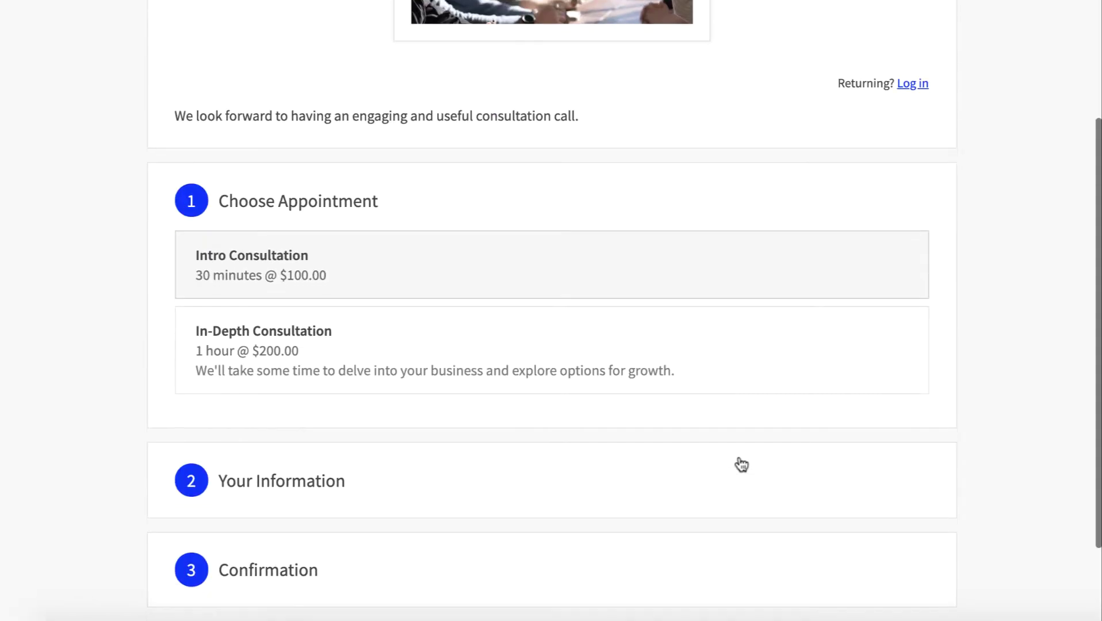
{"action": "scroll", "coordinate": [741, 465], "scroll_direction": "up", "scroll_amount": 3}
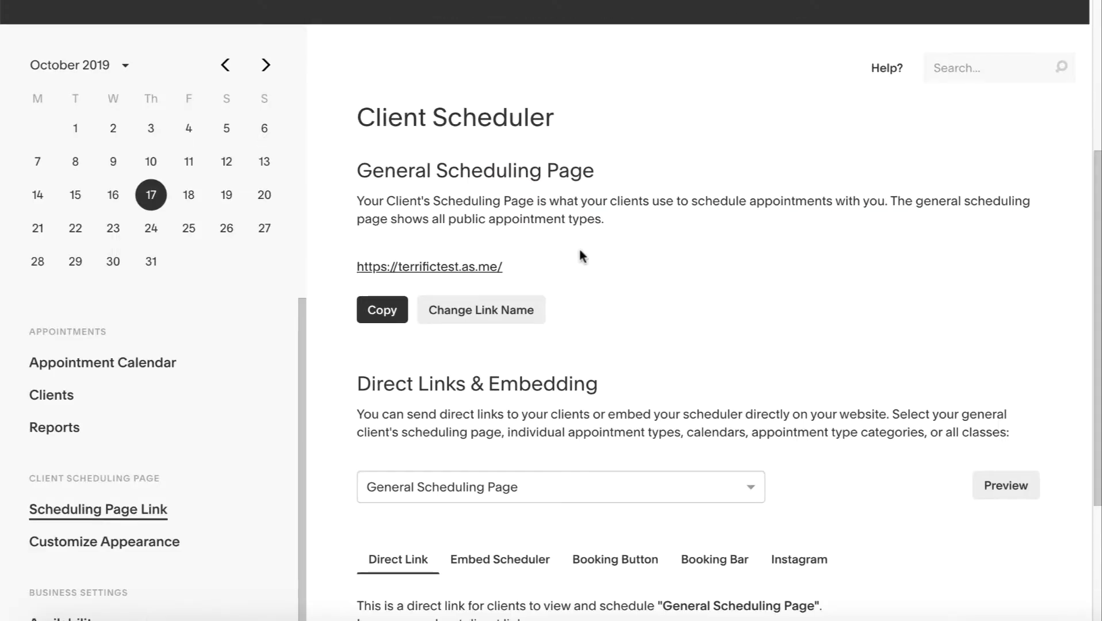
{"action": "scroll", "coordinate": [580, 339], "scroll_direction": "down", "scroll_amount": 3}
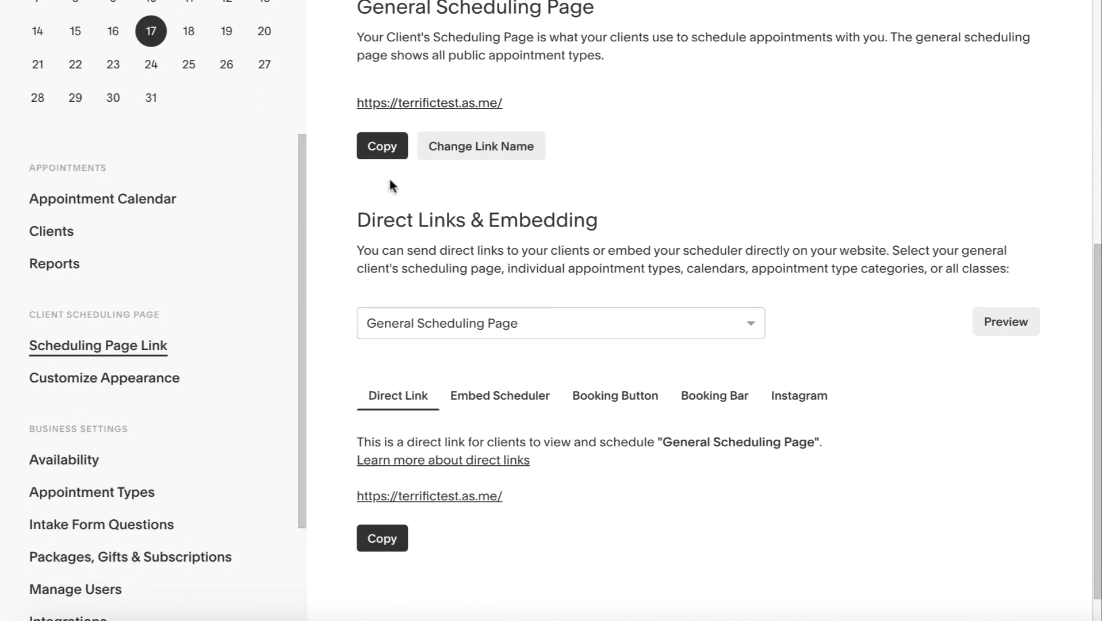
{"action": "scroll", "coordinate": [426, 418], "scroll_direction": "down", "scroll_amount": 1}
Show the General Scheduling Page iframe embed code and select all of it
{"action": "left_click", "coordinate": [500, 355]}
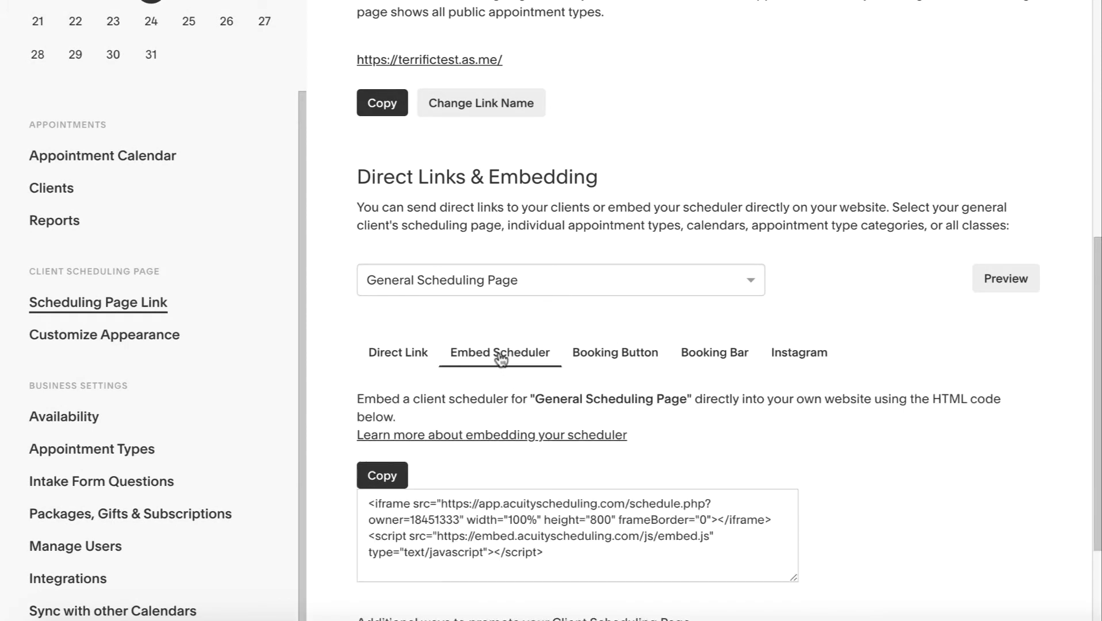
{"action": "scroll", "coordinate": [639, 398], "scroll_direction": "down", "scroll_amount": 3}
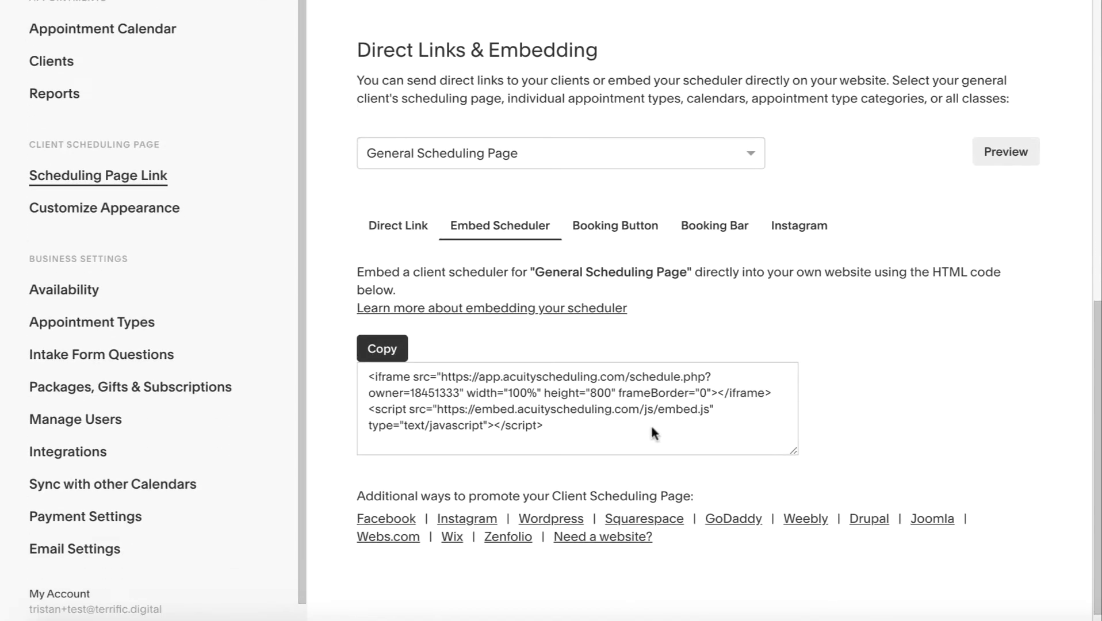
{"action": "left_click_drag", "start_coordinate": [652, 433], "coordinate": [410, 412]}
{"action": "left_click", "coordinate": [410, 412]}
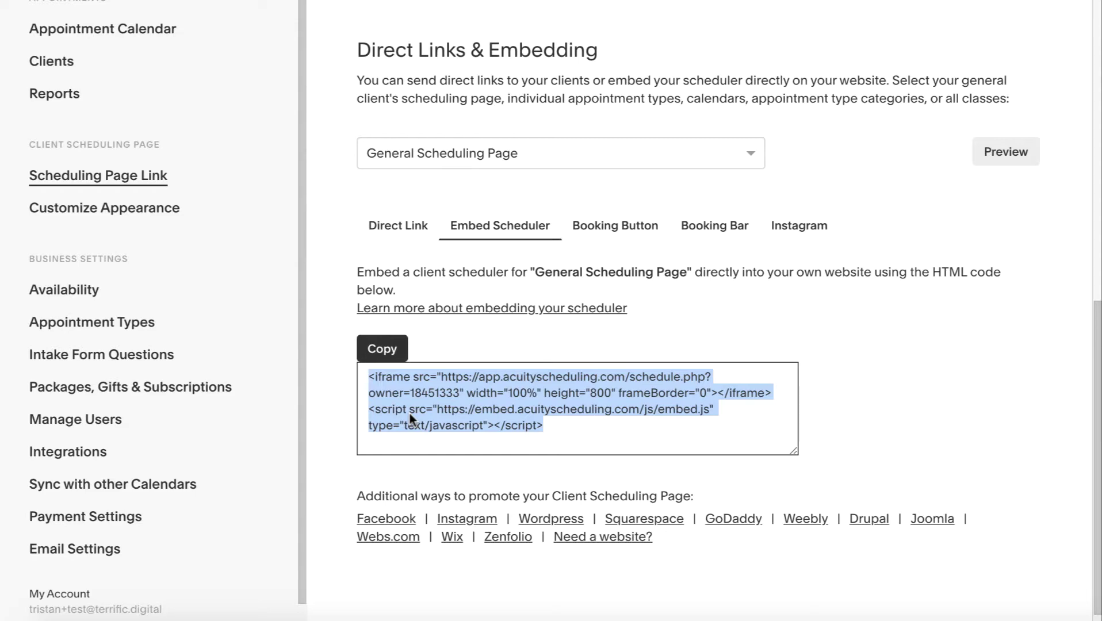
Review the Booking Button, Booking Bar and Instagram sharing codes, then go to Add Additional Users
{"action": "left_click", "coordinate": [623, 227]}
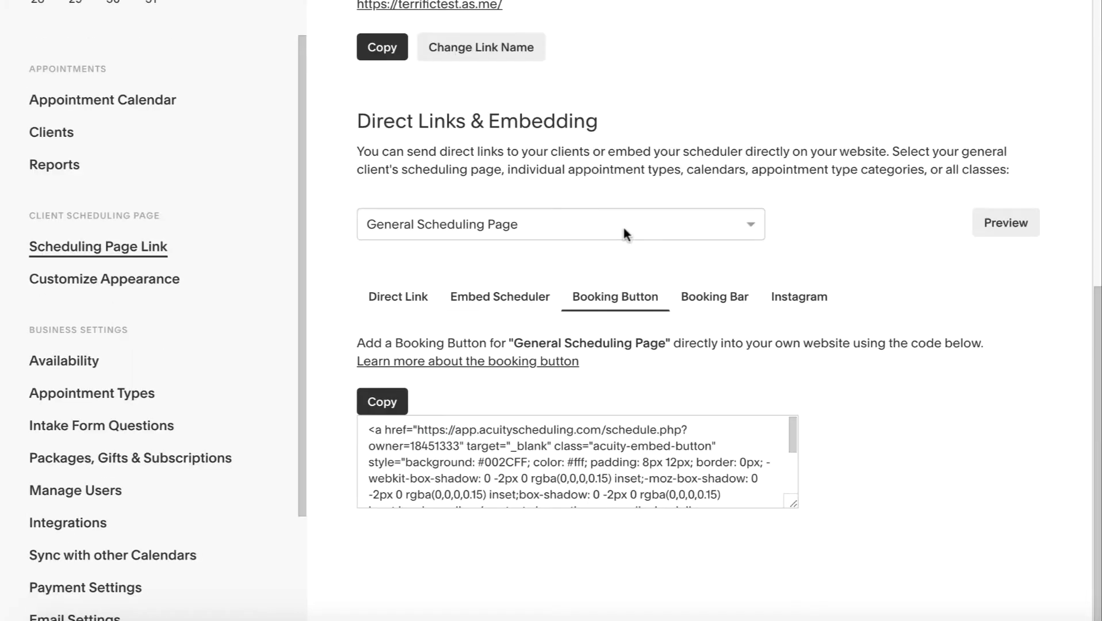
{"action": "scroll", "coordinate": [700, 468], "scroll_direction": "down", "scroll_amount": 3}
{"action": "left_click", "coordinate": [715, 295]}
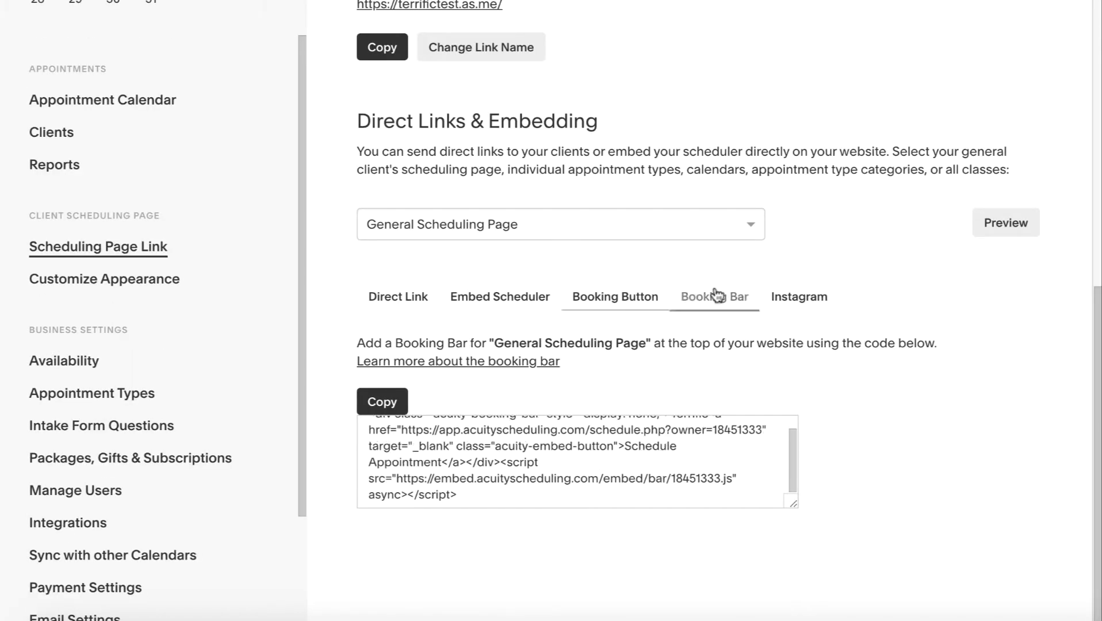
{"action": "left_click", "coordinate": [805, 300]}
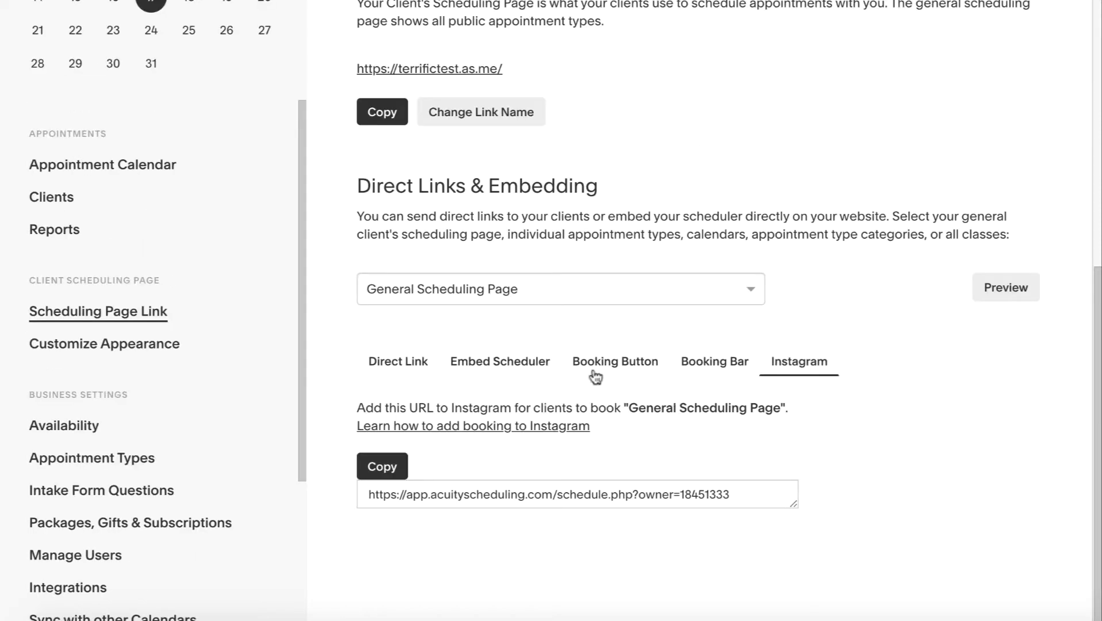
{"action": "left_click", "coordinate": [575, 365]}
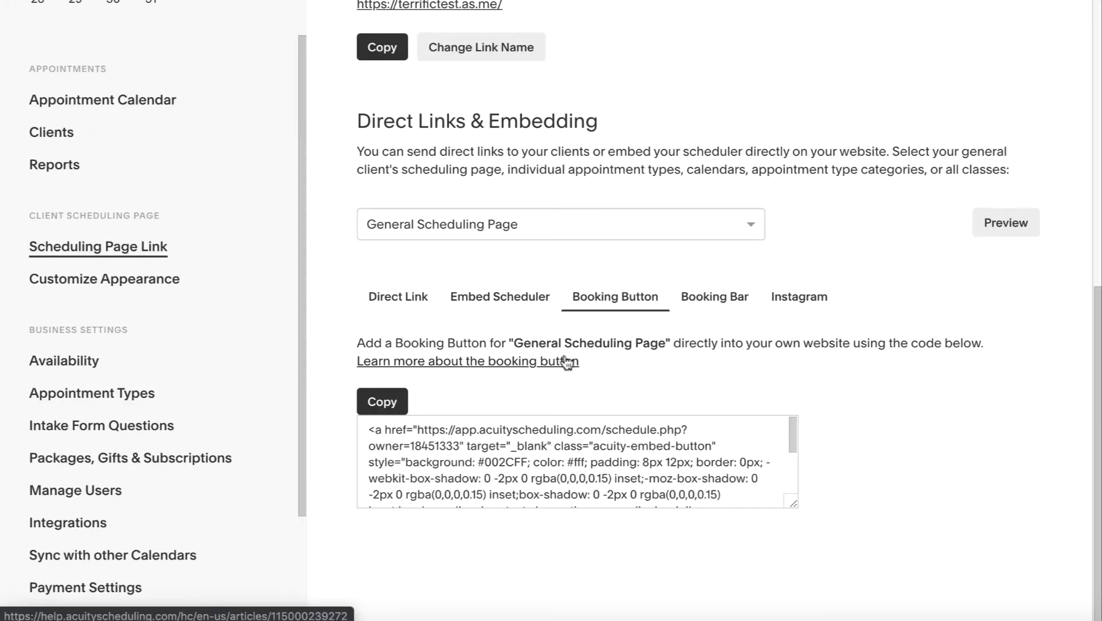
{"action": "scroll", "coordinate": [425, 250], "scroll_direction": "up", "scroll_amount": 10}
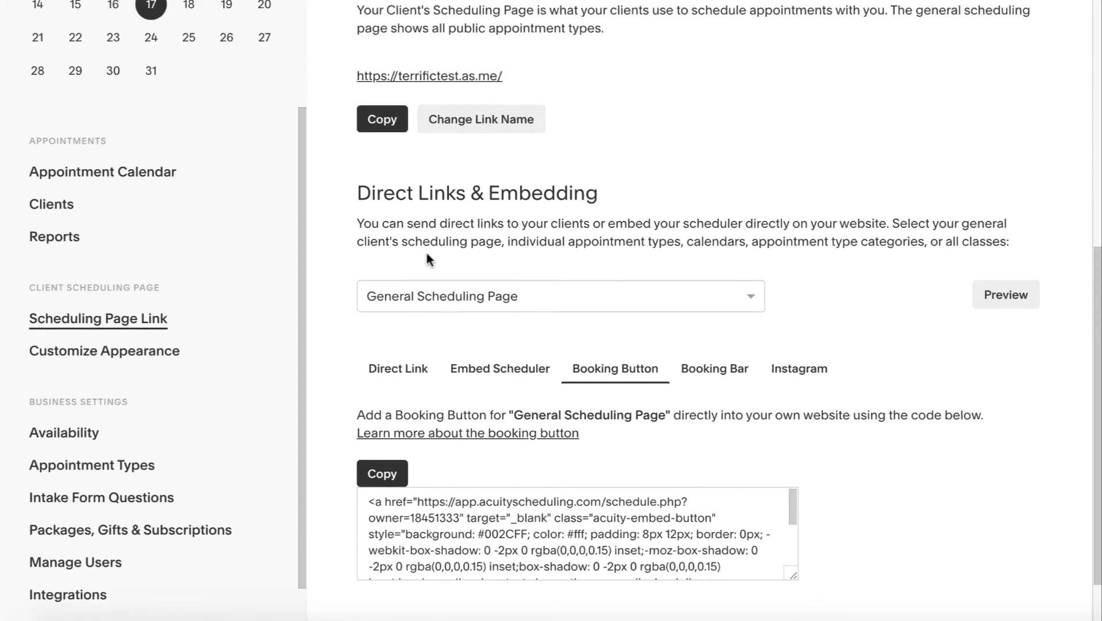
{"action": "left_click", "coordinate": [127, 230]}
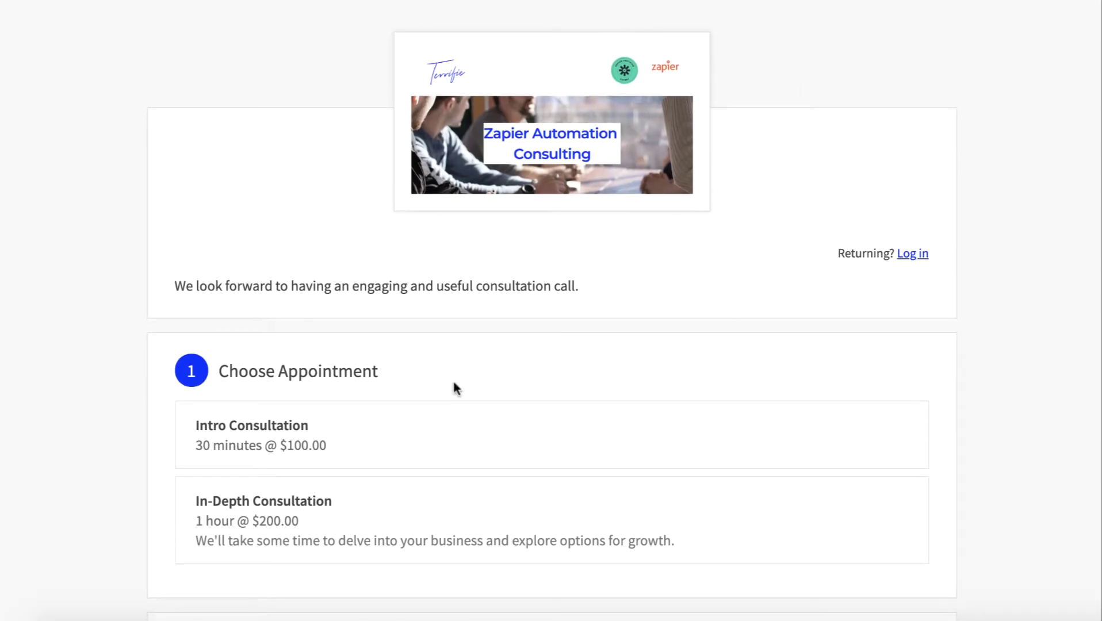
On the live booking page, choose Intro Consultation and keep the Hong Kong time zone
{"action": "scroll", "coordinate": [368, 322], "scroll_direction": "down", "scroll_amount": 1}
{"action": "scroll", "coordinate": [448, 305], "scroll_direction": "up", "scroll_amount": 1}
{"action": "left_click_drag", "start_coordinate": [181, 282], "coordinate": [557, 284]}
{"action": "left_click", "coordinate": [575, 283]}
{"action": "scroll", "coordinate": [580, 282], "scroll_direction": "down", "scroll_amount": 3}
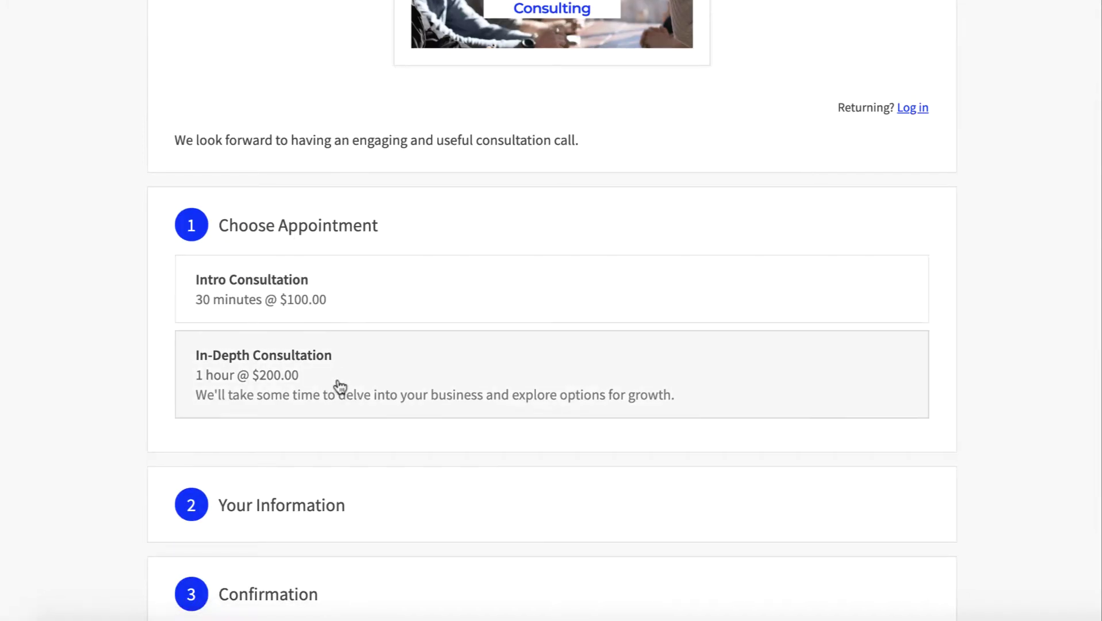
{"action": "left_click", "coordinate": [325, 298]}
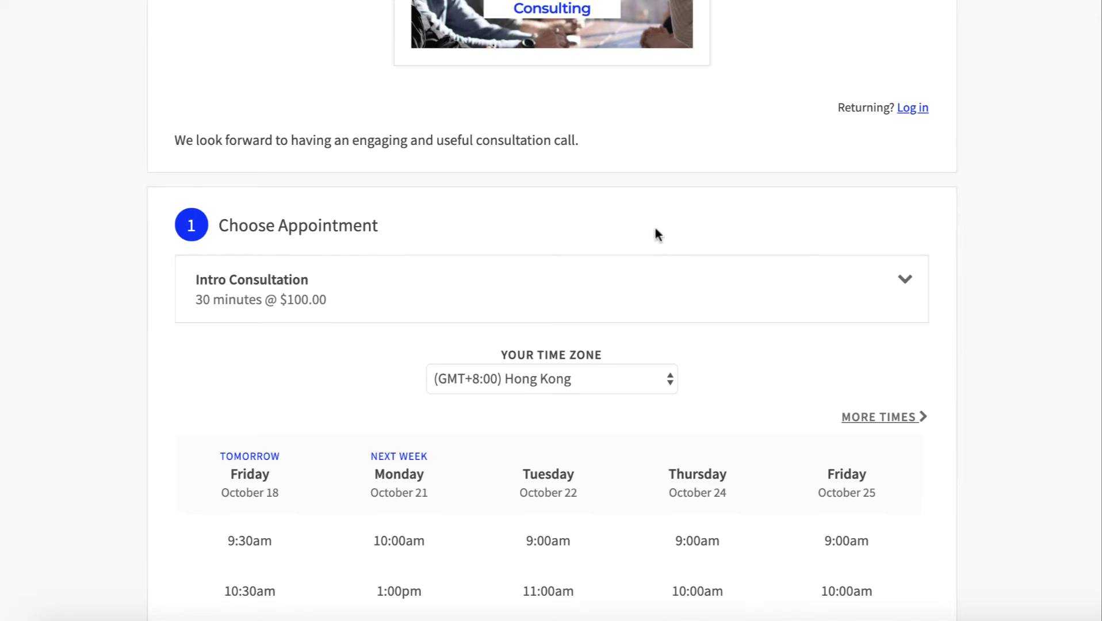
{"action": "scroll", "coordinate": [706, 430], "scroll_direction": "down", "scroll_amount": 3}
{"action": "left_click", "coordinate": [610, 228]}
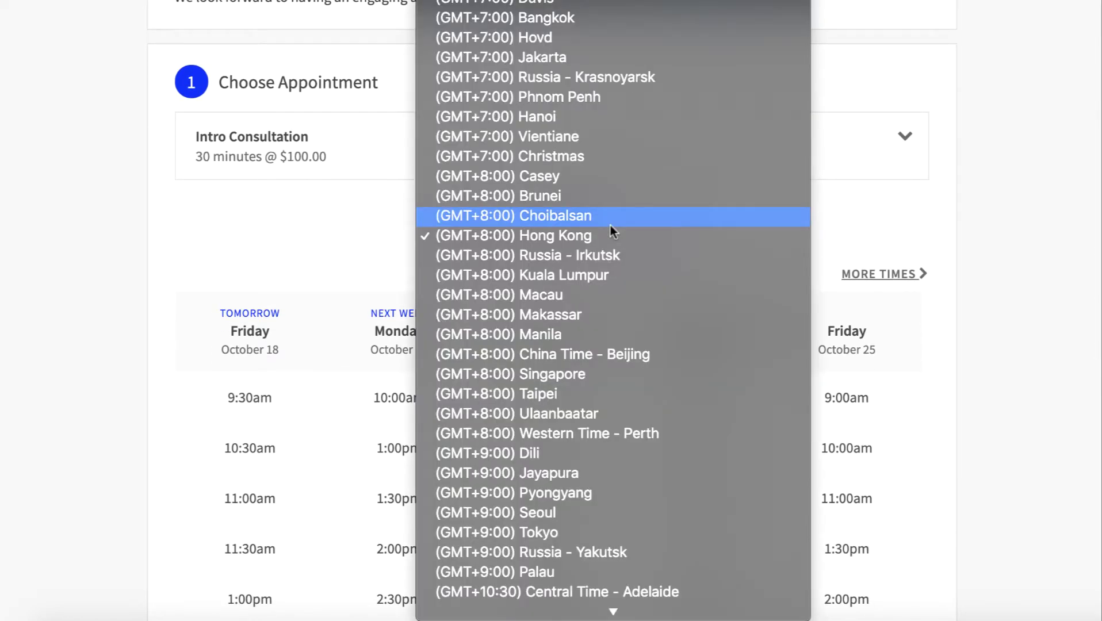
{"action": "left_click", "coordinate": [315, 196]}
Pick the Monday October 21 1:00pm slot and continue to the contact information form
{"action": "scroll", "coordinate": [521, 282], "scroll_direction": "down", "scroll_amount": 3}
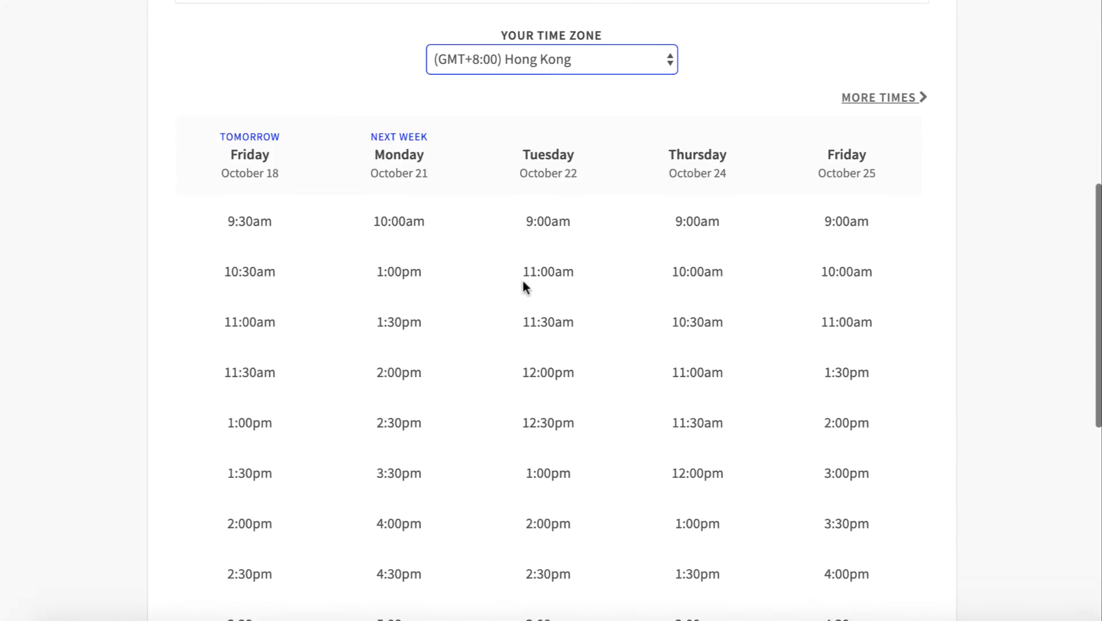
{"action": "scroll", "coordinate": [377, 517], "scroll_direction": "down", "scroll_amount": 3}
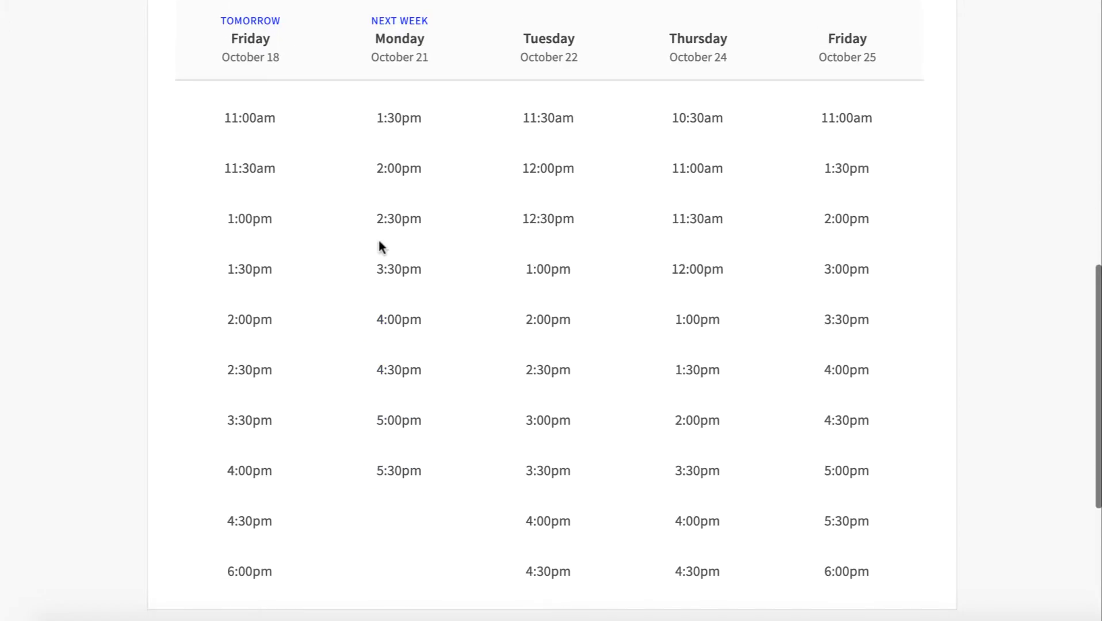
{"action": "scroll", "coordinate": [379, 246], "scroll_direction": "up", "scroll_amount": 3}
{"action": "left_click", "coordinate": [396, 363]}
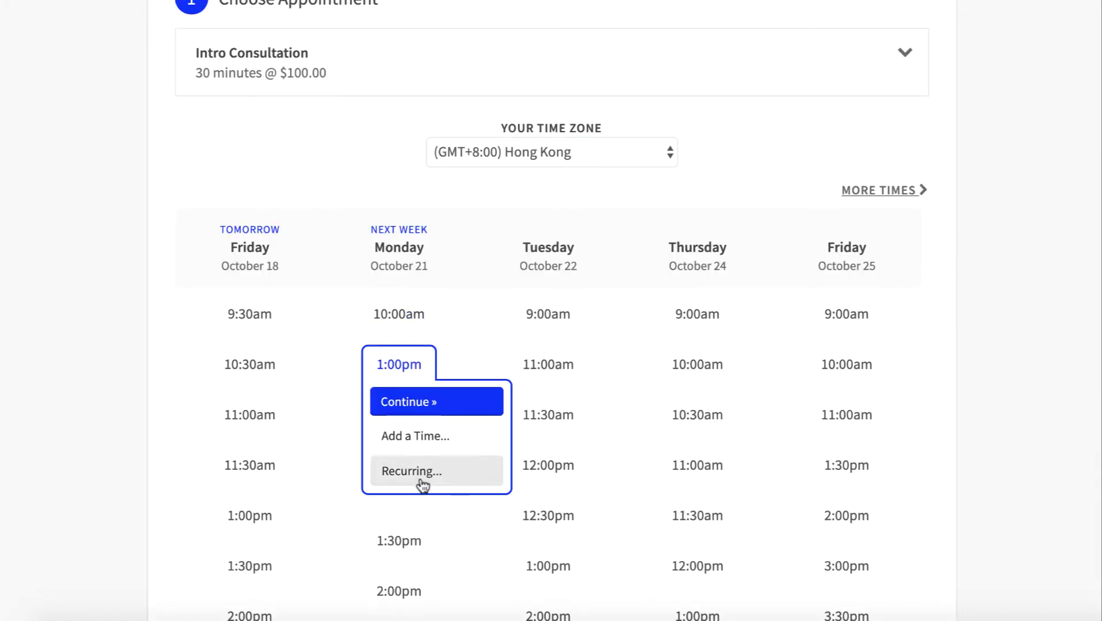
{"action": "scroll", "coordinate": [425, 410], "scroll_direction": "down", "scroll_amount": 2}
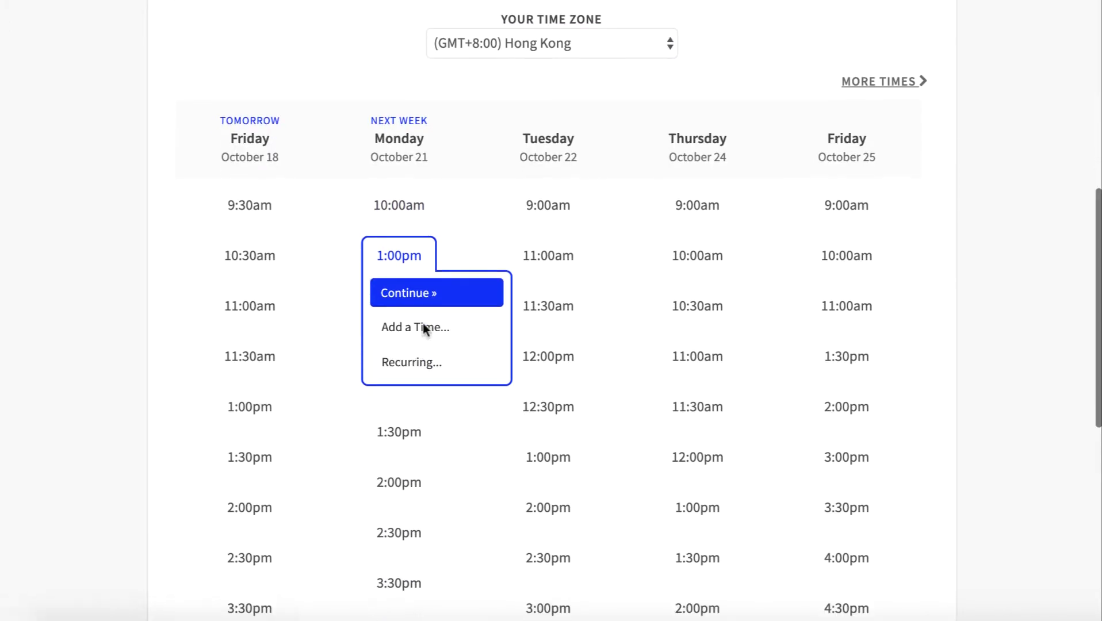
{"action": "left_click", "coordinate": [412, 298]}
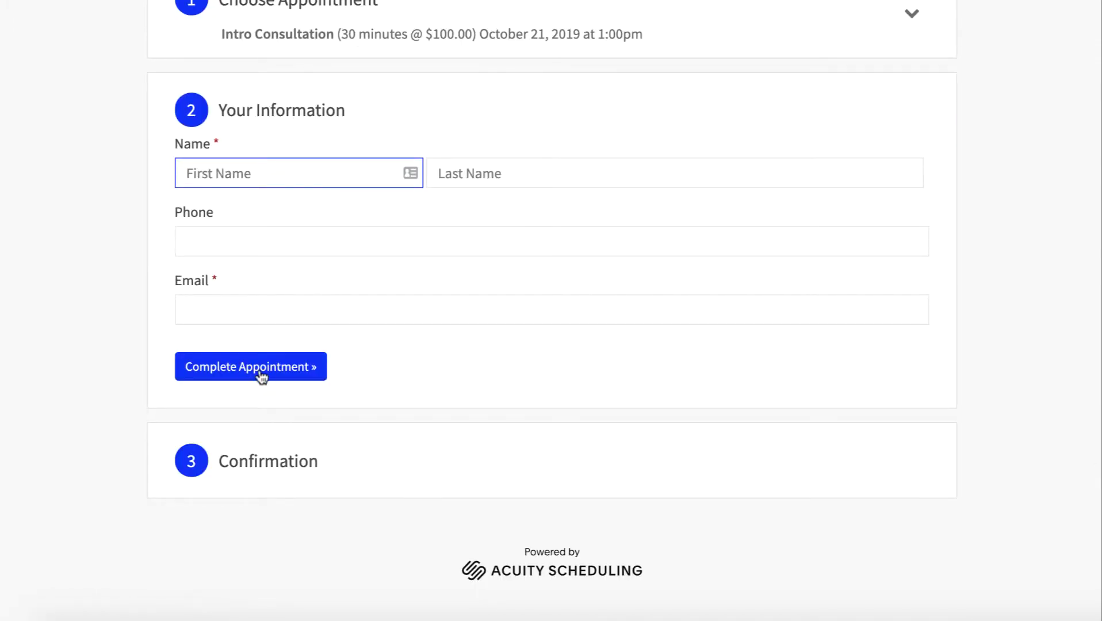
Reopen the appointment choice and browse the Intro Consultation time grid for October 18–25
{"action": "scroll", "coordinate": [597, 302], "scroll_direction": "up", "scroll_amount": 6}
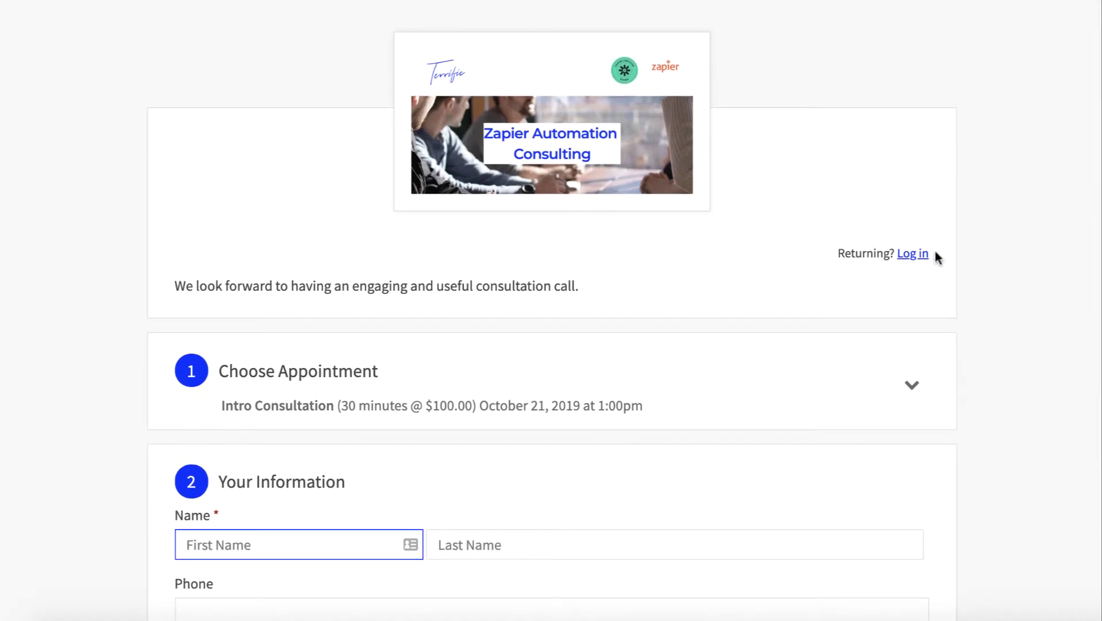
{"action": "left_click_drag", "start_coordinate": [836, 253], "coordinate": [926, 253]}
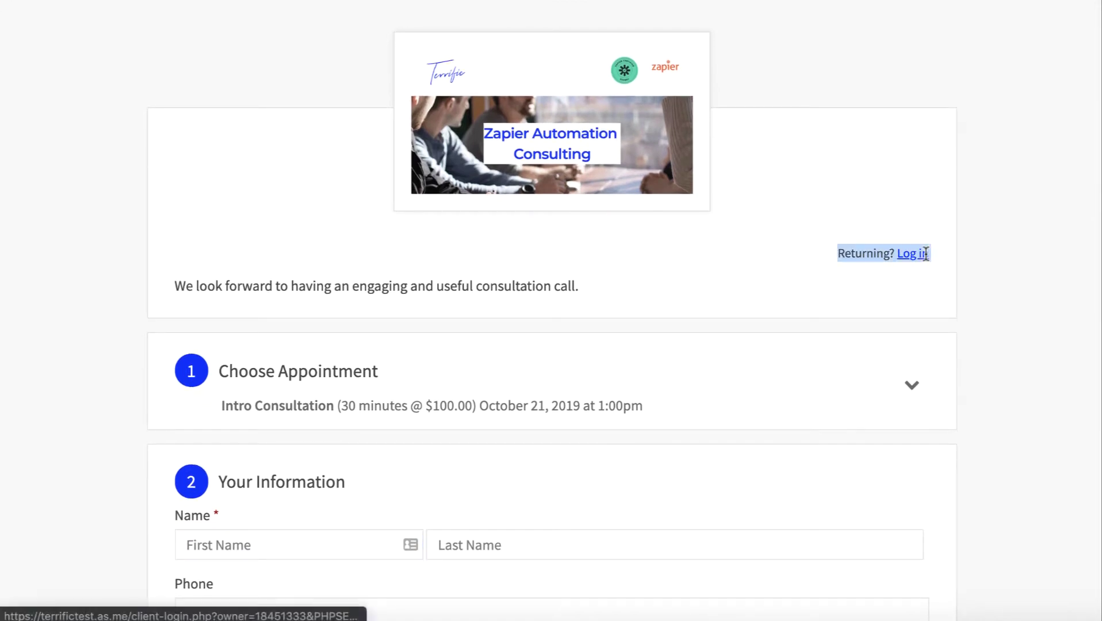
{"action": "left_click", "coordinate": [867, 254]}
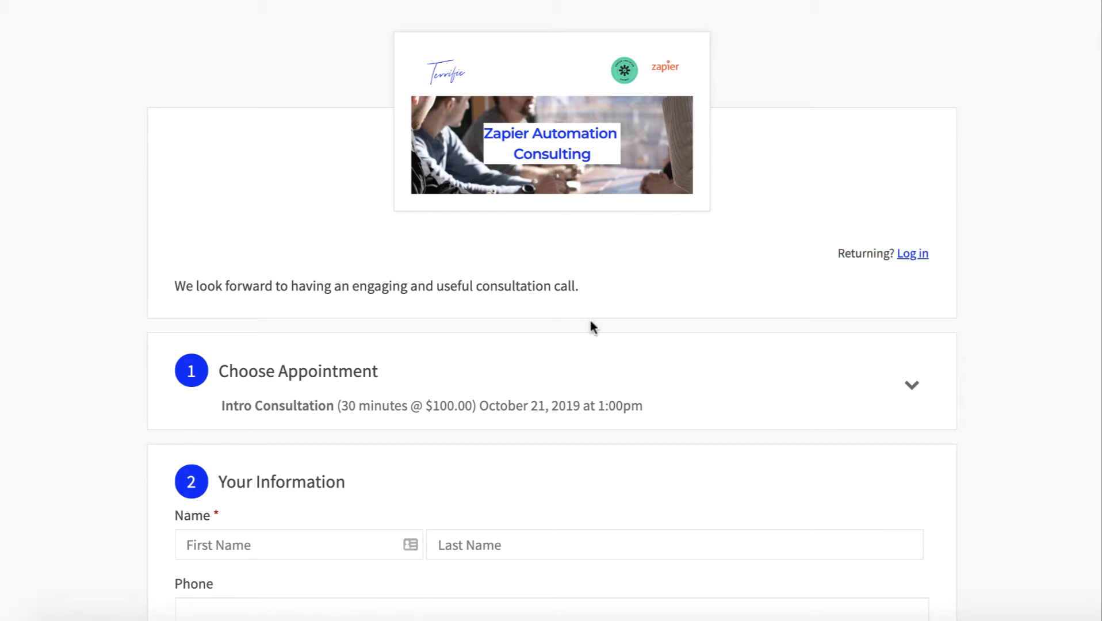
{"action": "scroll", "coordinate": [590, 323], "scroll_direction": "down", "scroll_amount": 3}
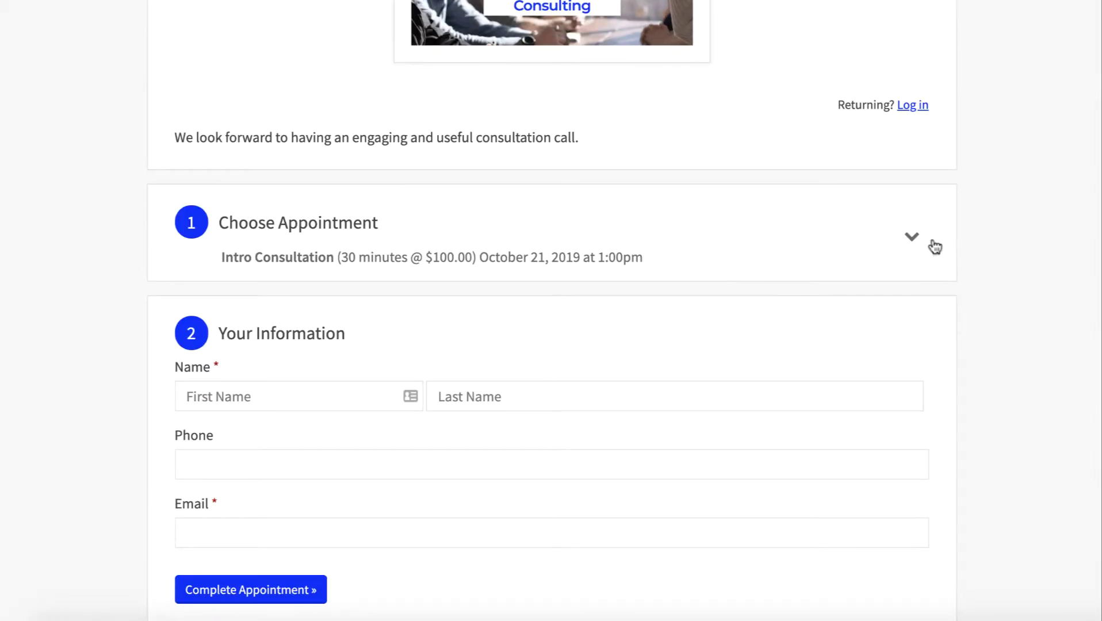
{"action": "left_click", "coordinate": [932, 242]}
{"action": "scroll", "coordinate": [492, 397], "scroll_direction": "down", "scroll_amount": 3}
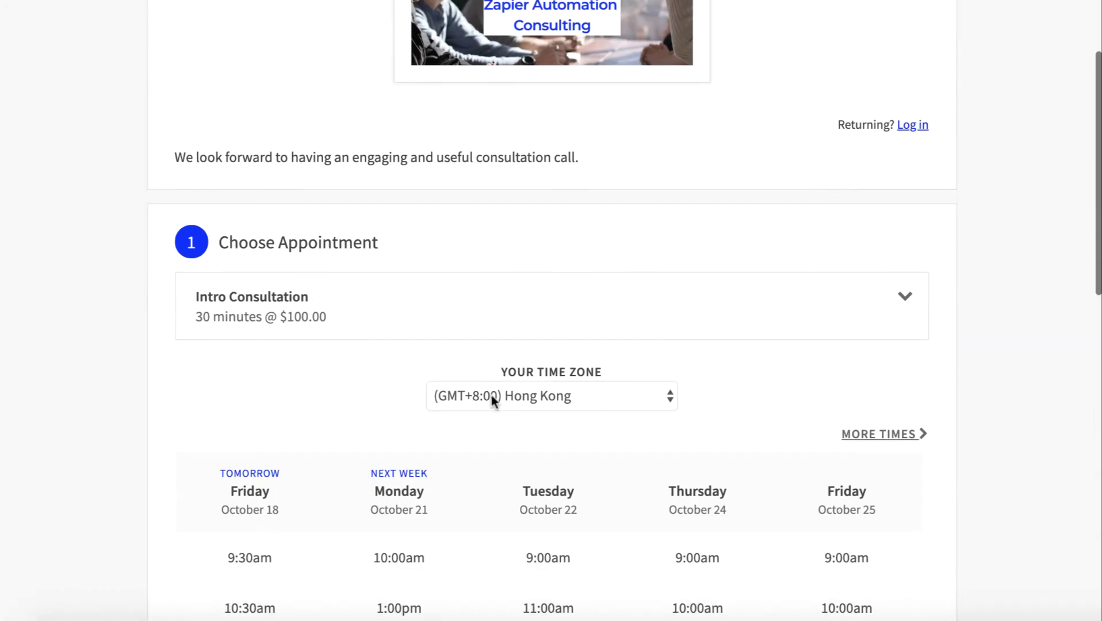
{"action": "scroll", "coordinate": [270, 414], "scroll_direction": "down", "scroll_amount": 1}
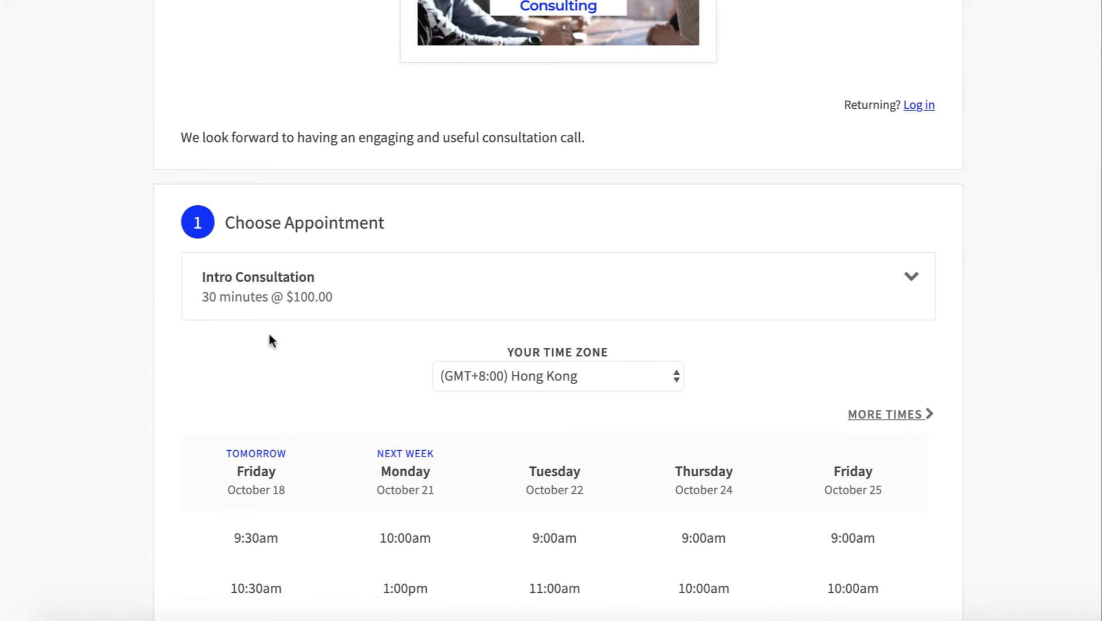
{"action": "scroll", "coordinate": [514, 444], "scroll_direction": "down", "scroll_amount": 5}
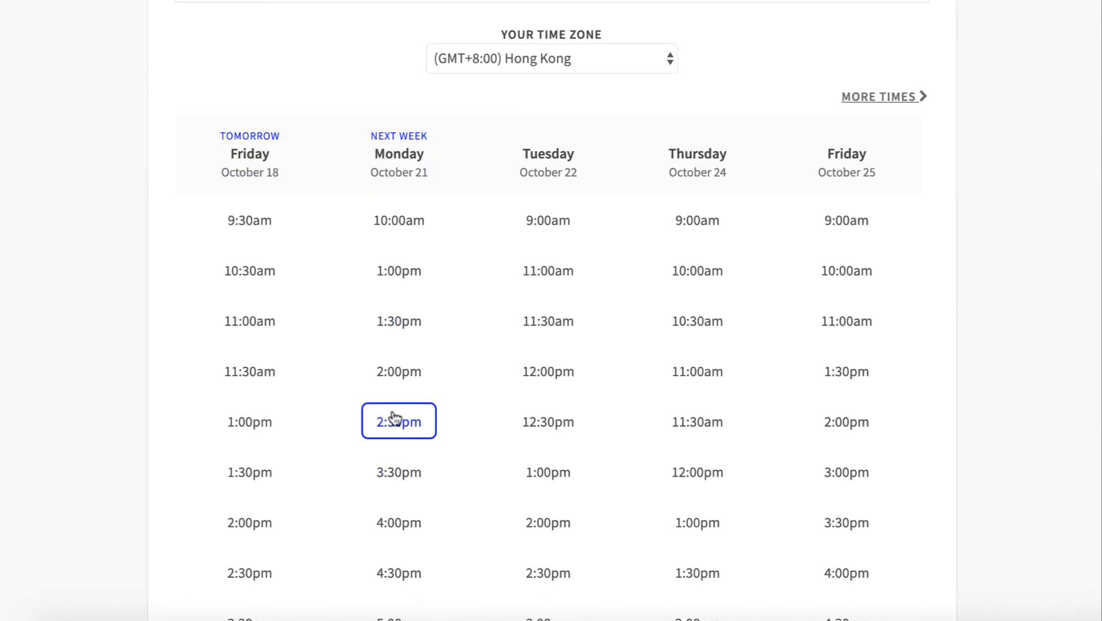
{"action": "scroll", "coordinate": [535, 391], "scroll_direction": "down", "scroll_amount": 4}
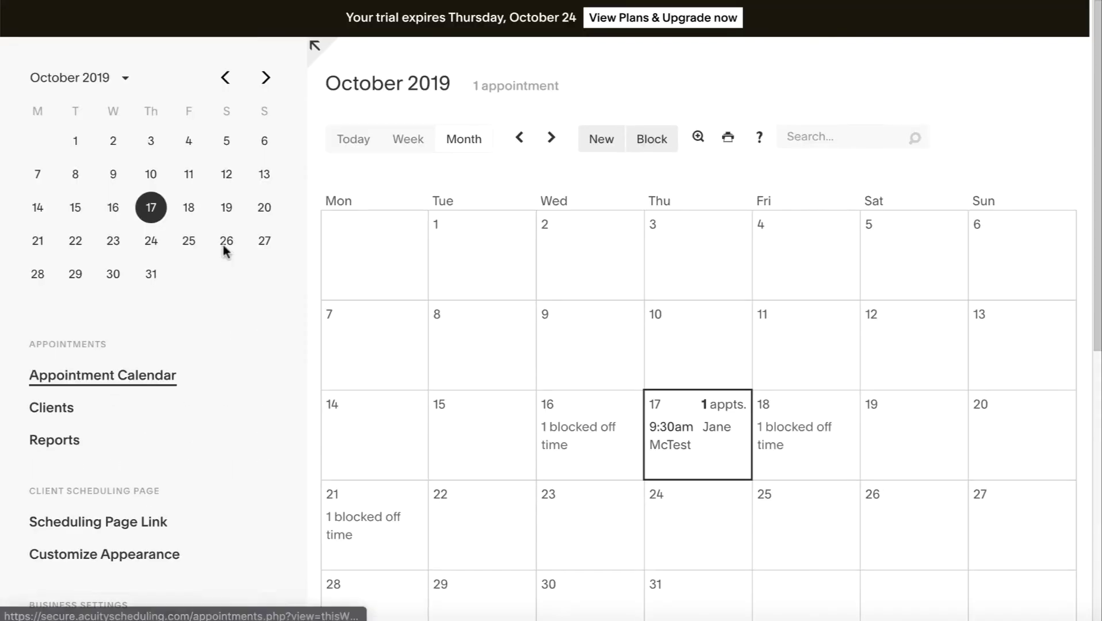
In Customize Appearance > Scheduling Page Options, uncheck Show 'Schedule another Appointment' button
{"action": "scroll", "coordinate": [138, 384], "scroll_direction": "down", "scroll_amount": 3}
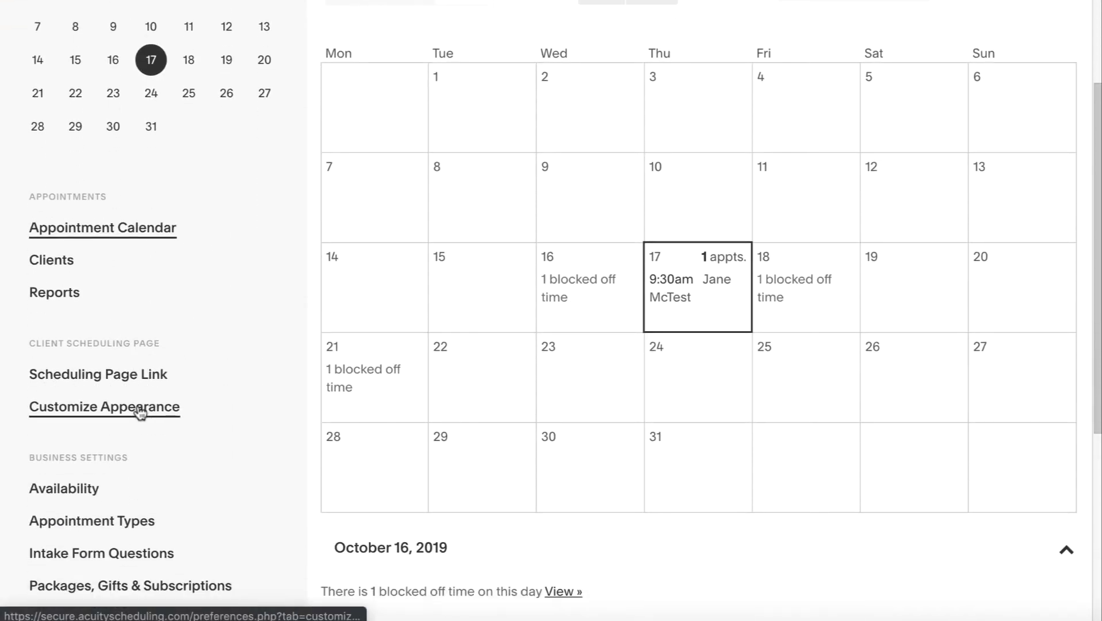
{"action": "left_click", "coordinate": [138, 409]}
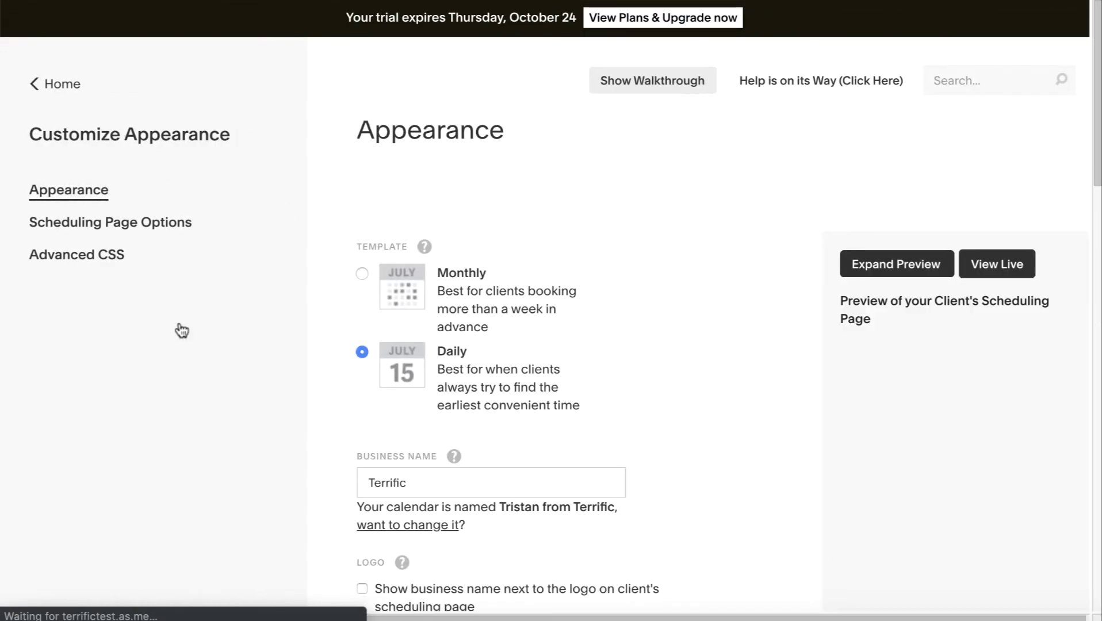
{"action": "left_click", "coordinate": [149, 221]}
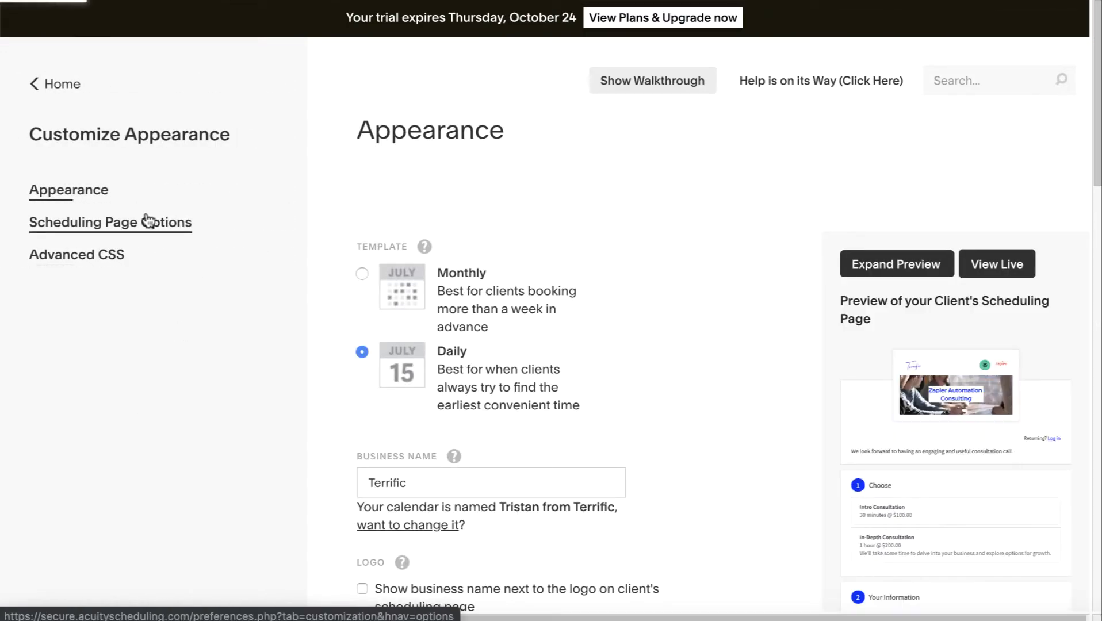
{"action": "scroll", "coordinate": [593, 228], "scroll_direction": "down", "scroll_amount": 2}
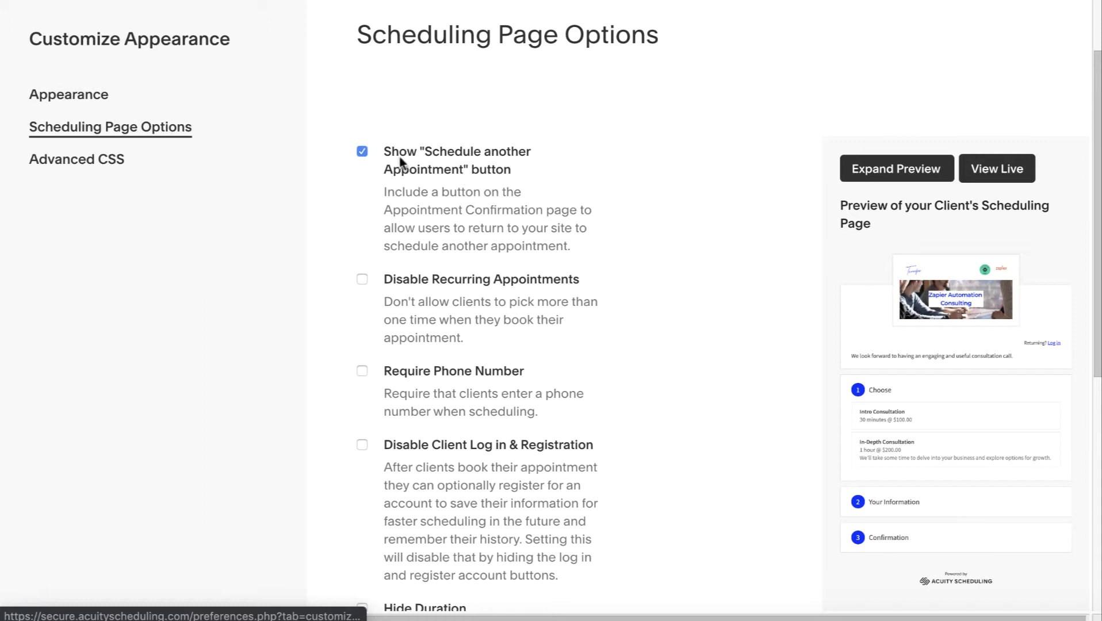
{"action": "left_click", "coordinate": [362, 152]}
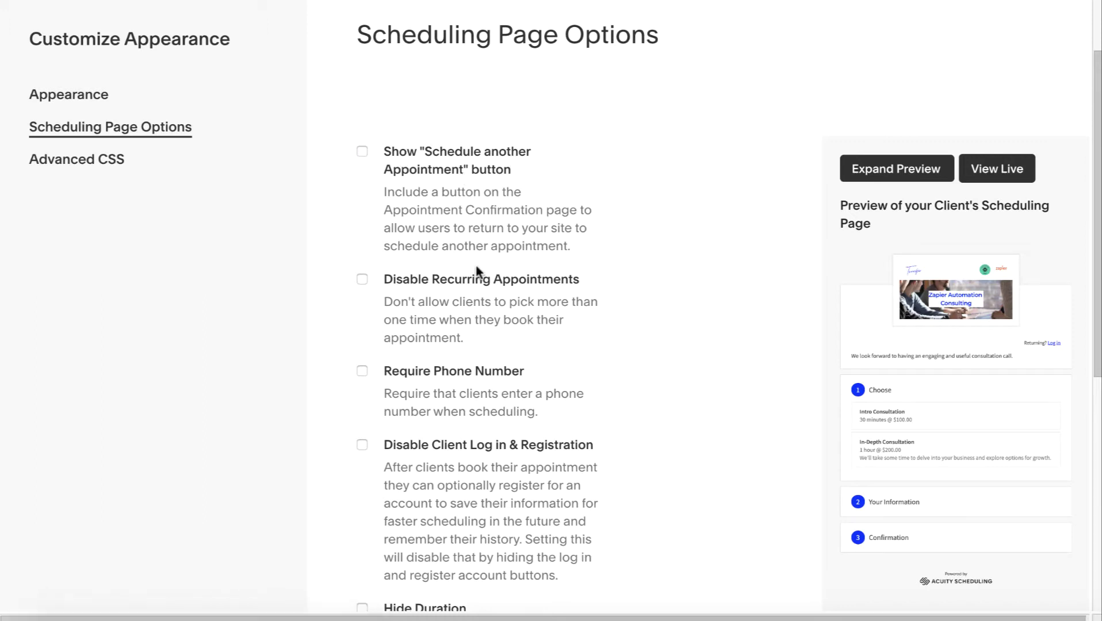
{"action": "scroll", "coordinate": [476, 270], "scroll_direction": "down", "scroll_amount": 2}
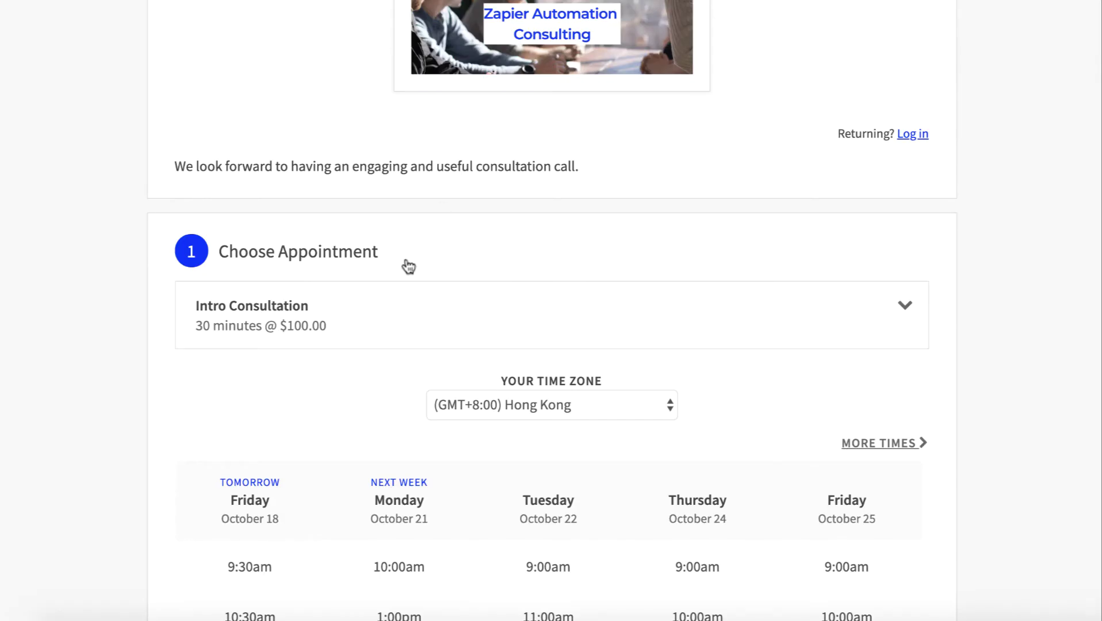
{"action": "scroll", "coordinate": [397, 504], "scroll_direction": "down", "scroll_amount": 1}
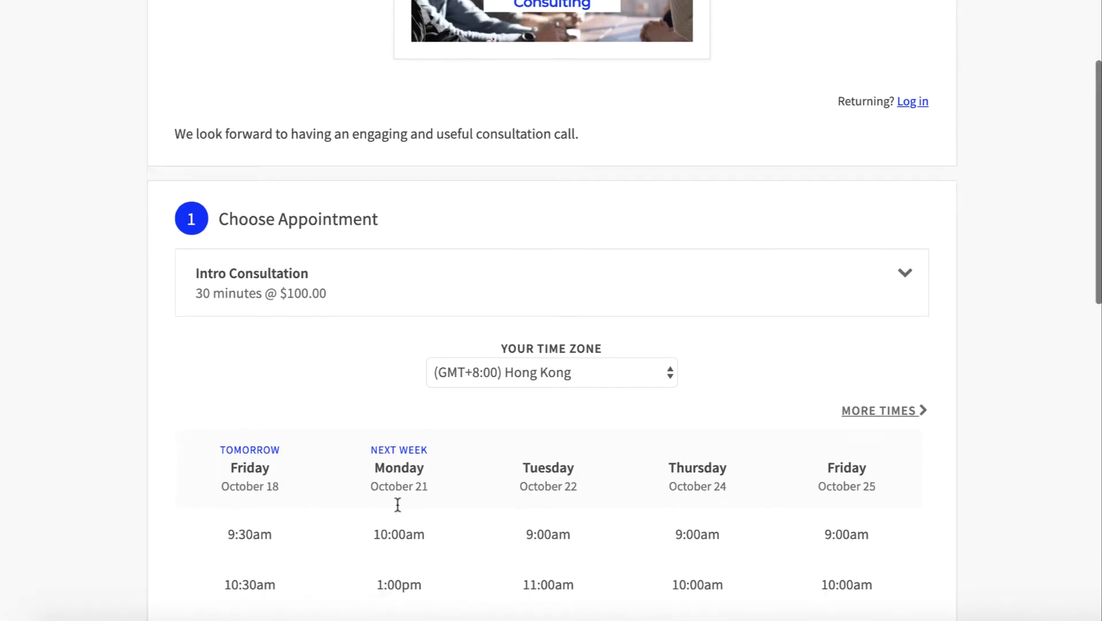
Try the Recurring option on the Monday October 21 1:00pm slot, then cancel the Repeat dialog
{"action": "scroll", "coordinate": [397, 505], "scroll_direction": "down", "scroll_amount": 3}
{"action": "left_click", "coordinate": [398, 449]}
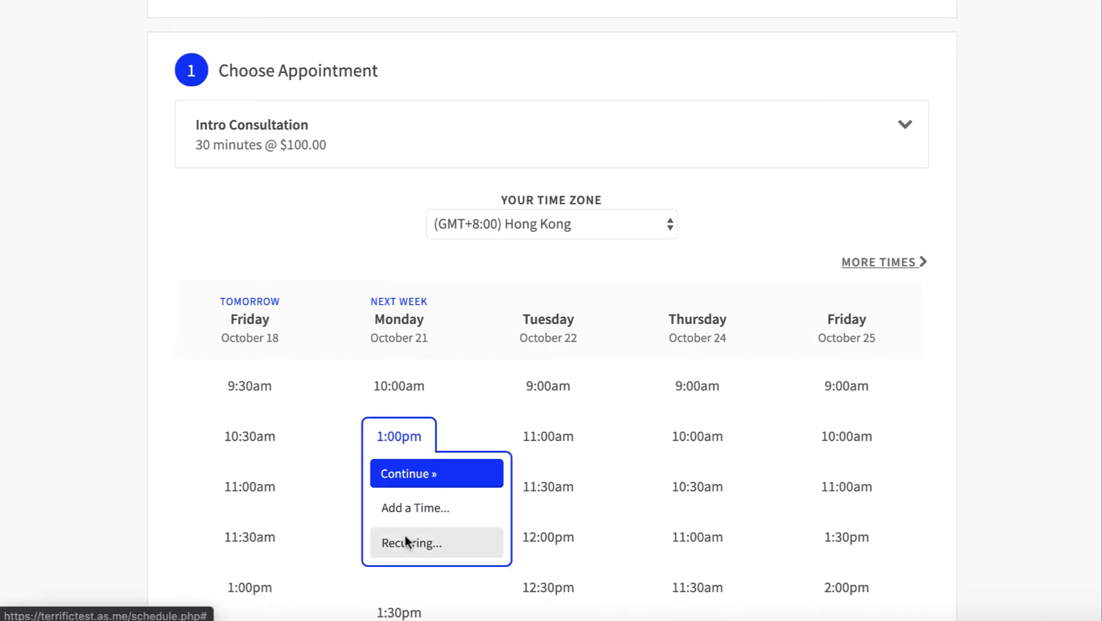
{"action": "left_click", "coordinate": [405, 541]}
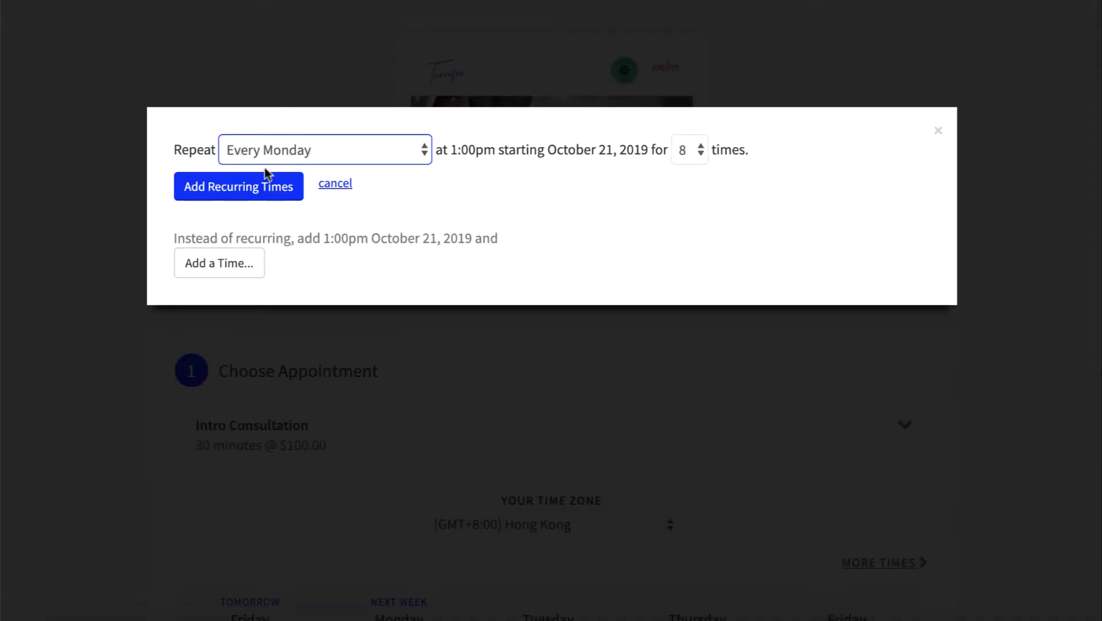
{"action": "left_click", "coordinate": [336, 183]}
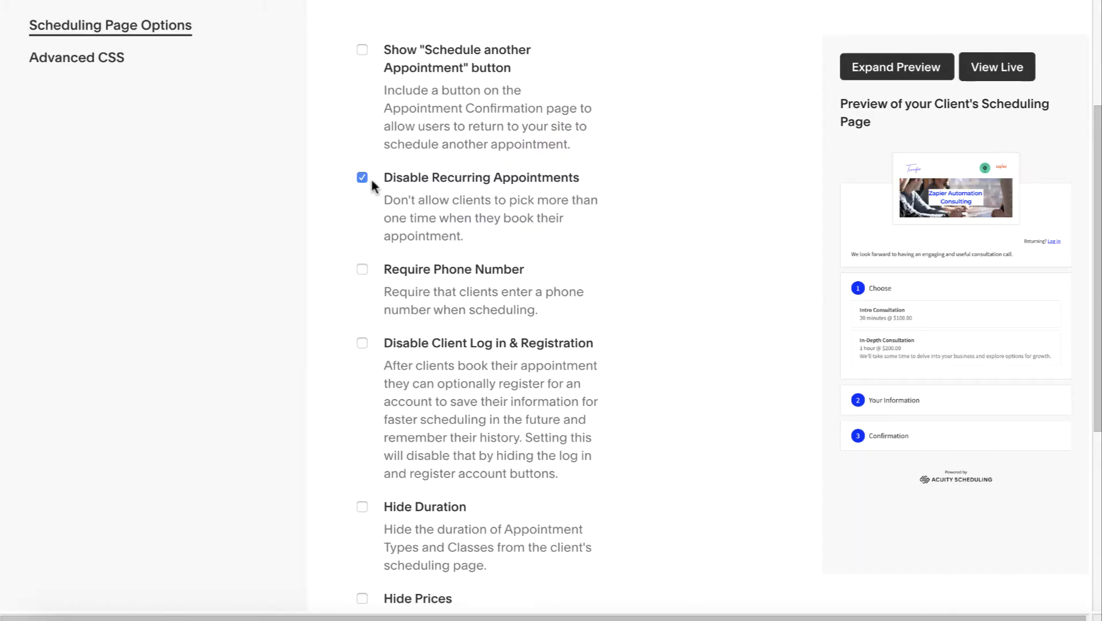
Tick Disable Client Log in & Registration, save the scheduling page options, and return Home
{"action": "scroll", "coordinate": [395, 232], "scroll_direction": "down", "scroll_amount": 2}
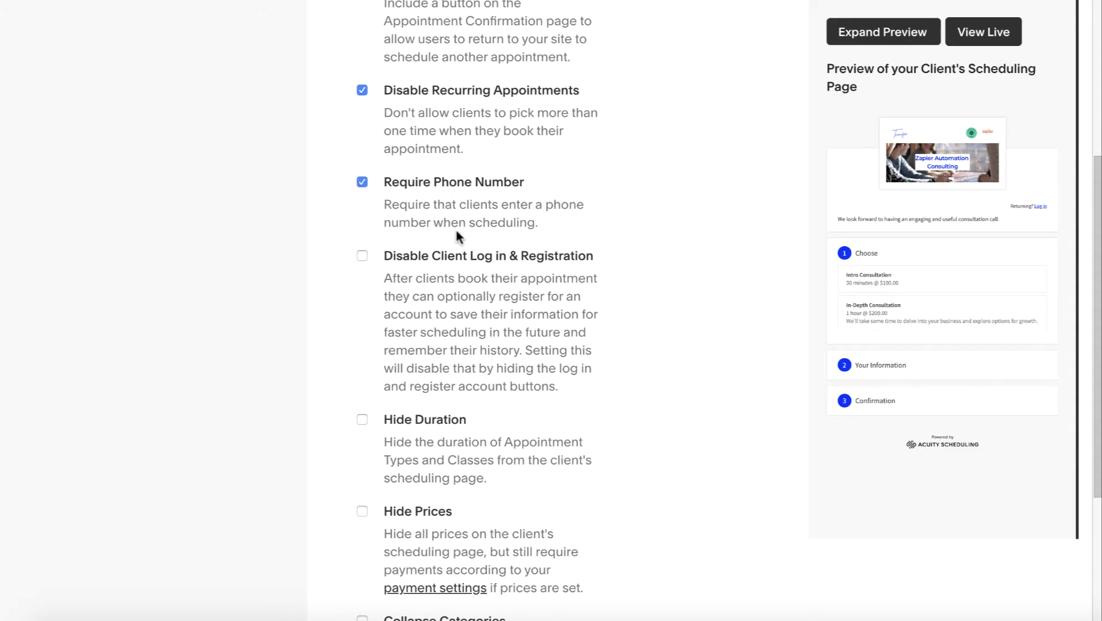
{"action": "scroll", "coordinate": [456, 231], "scroll_direction": "down", "scroll_amount": 2}
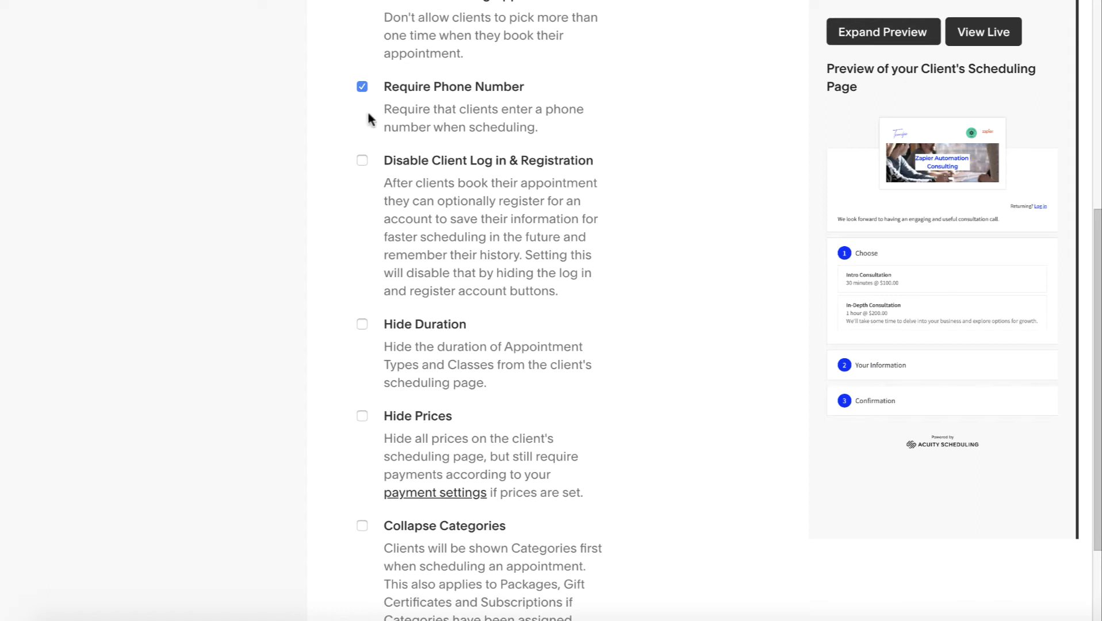
{"action": "left_click", "coordinate": [362, 161]}
{"action": "scroll", "coordinate": [486, 277], "scroll_direction": "down", "scroll_amount": 2}
{"action": "scroll", "coordinate": [456, 287], "scroll_direction": "down", "scroll_amount": 1}
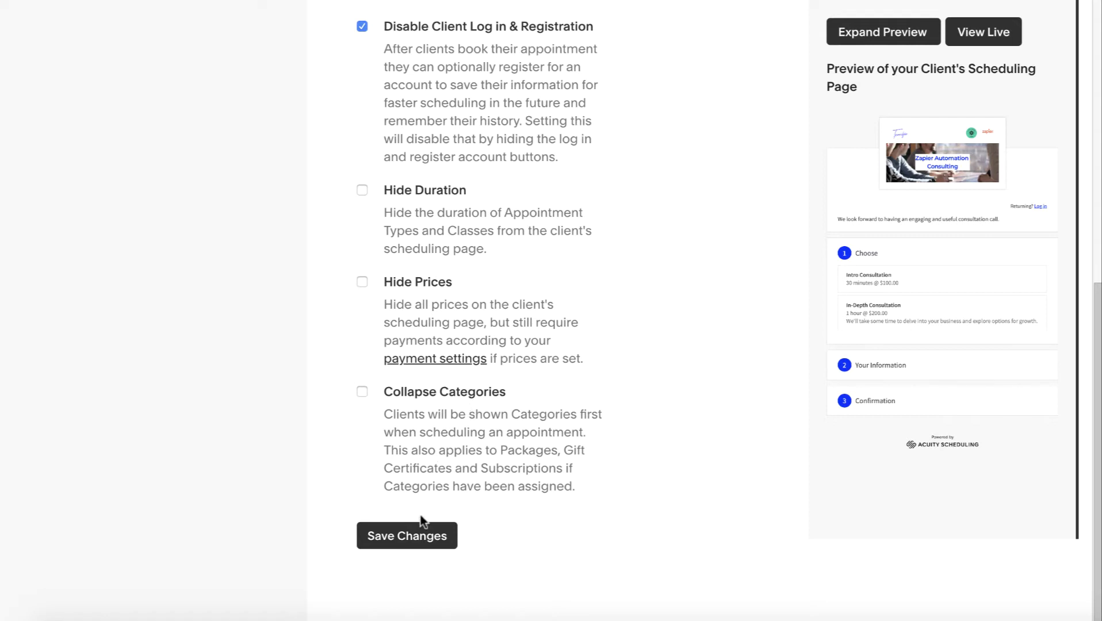
{"action": "left_click", "coordinate": [413, 531]}
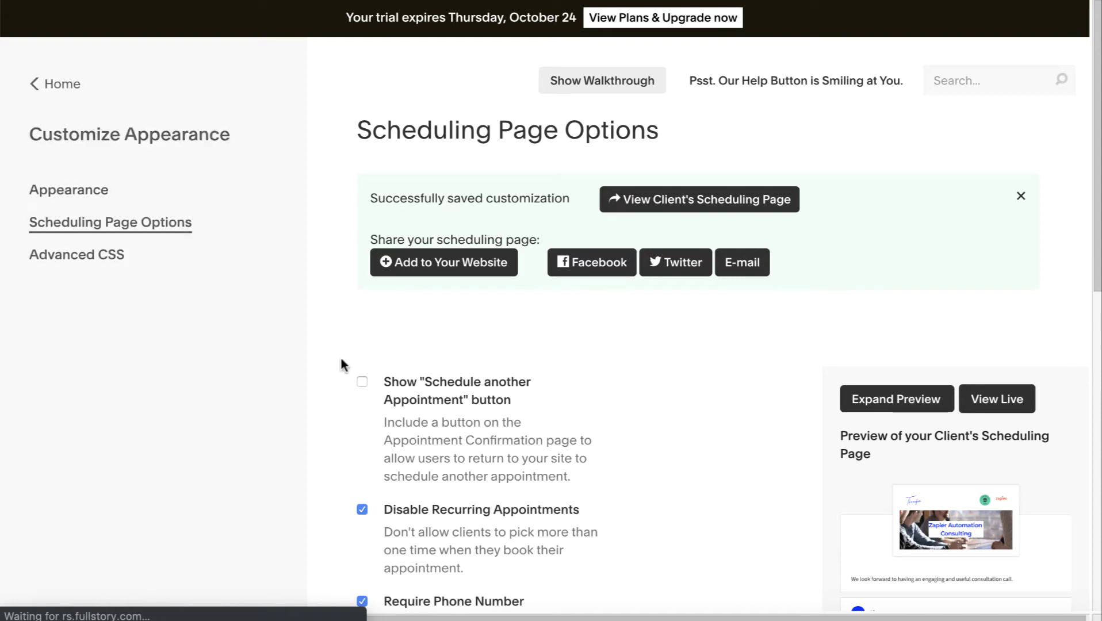
{"action": "left_click", "coordinate": [61, 86]}
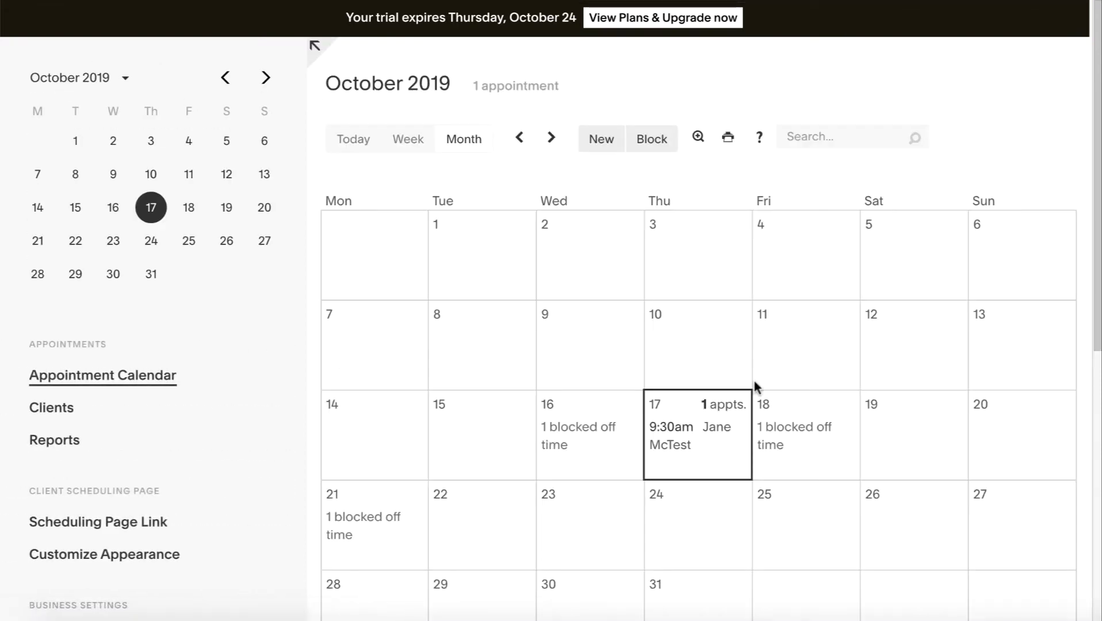
Reload the booking page and pick Intro Consultation on Monday, October 21 at 10:00am
{"action": "scroll", "coordinate": [754, 381], "scroll_direction": "down", "scroll_amount": 4}
{"action": "scroll", "coordinate": [754, 380], "scroll_direction": "up", "scroll_amount": 4}
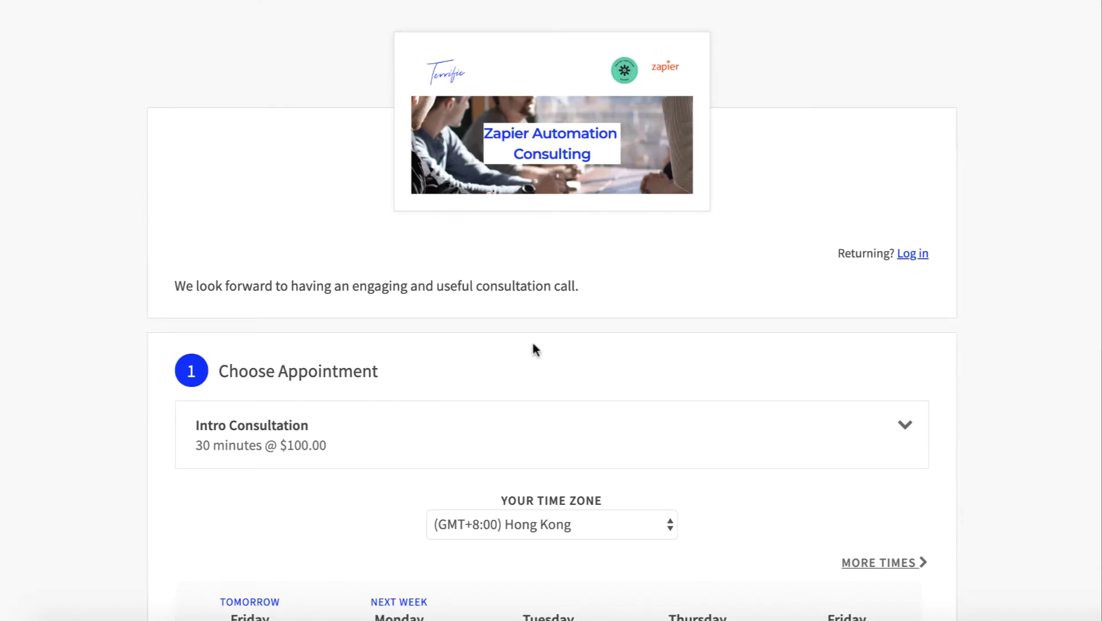
{"action": "scroll", "coordinate": [534, 350], "scroll_direction": "down", "scroll_amount": 9}
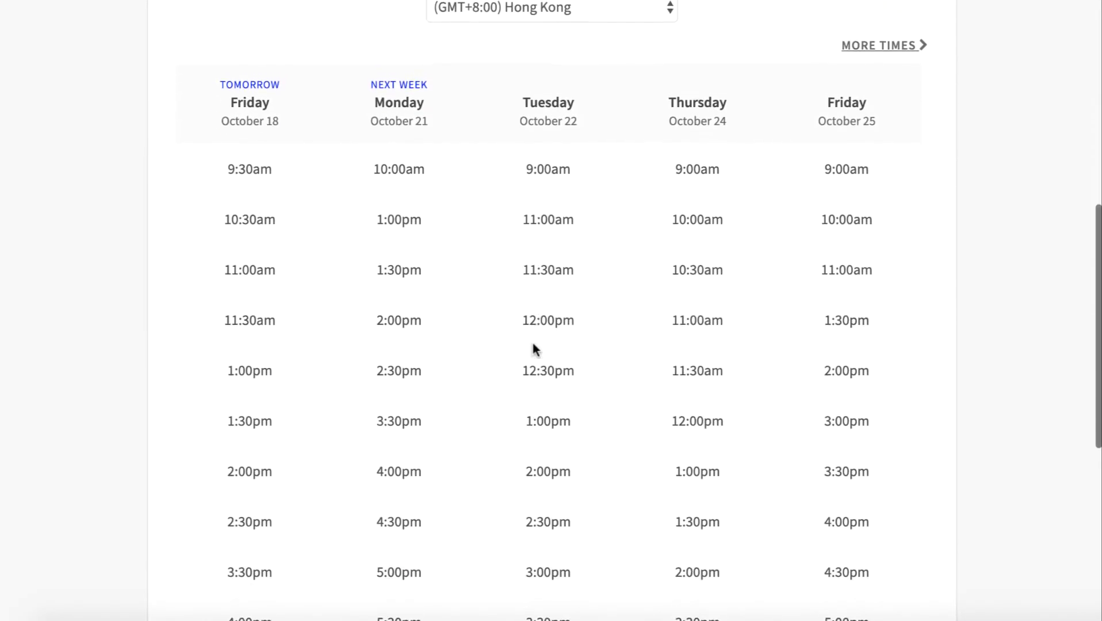
{"action": "scroll", "coordinate": [534, 350], "scroll_direction": "up", "scroll_amount": 3}
{"action": "scroll", "coordinate": [455, 283], "scroll_direction": "up", "scroll_amount": 6}
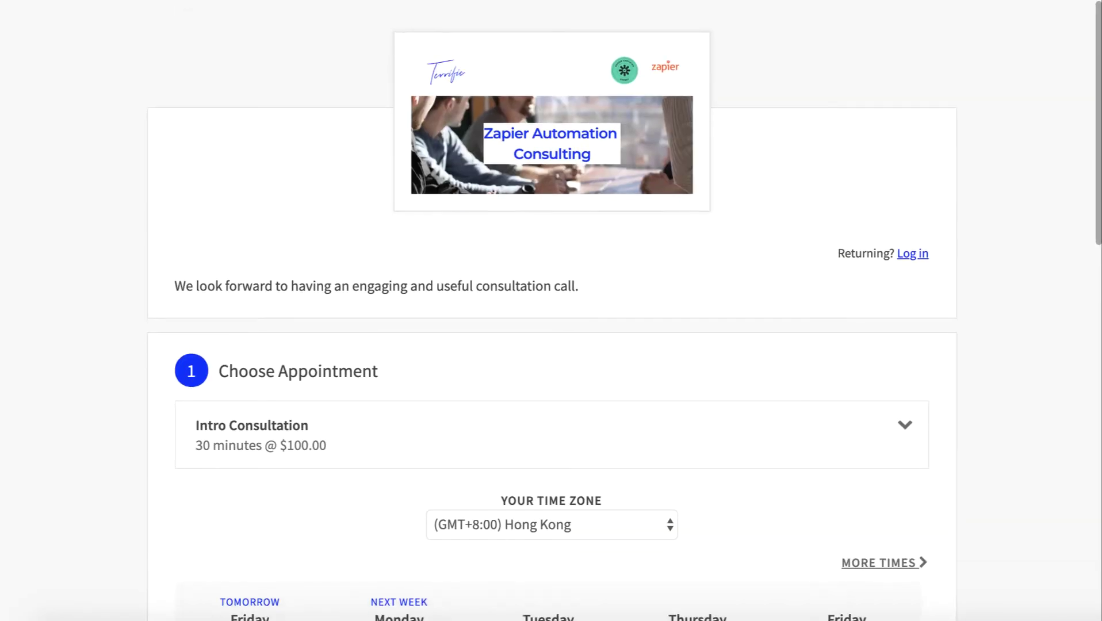
{"action": "key", "text": "super+r"}
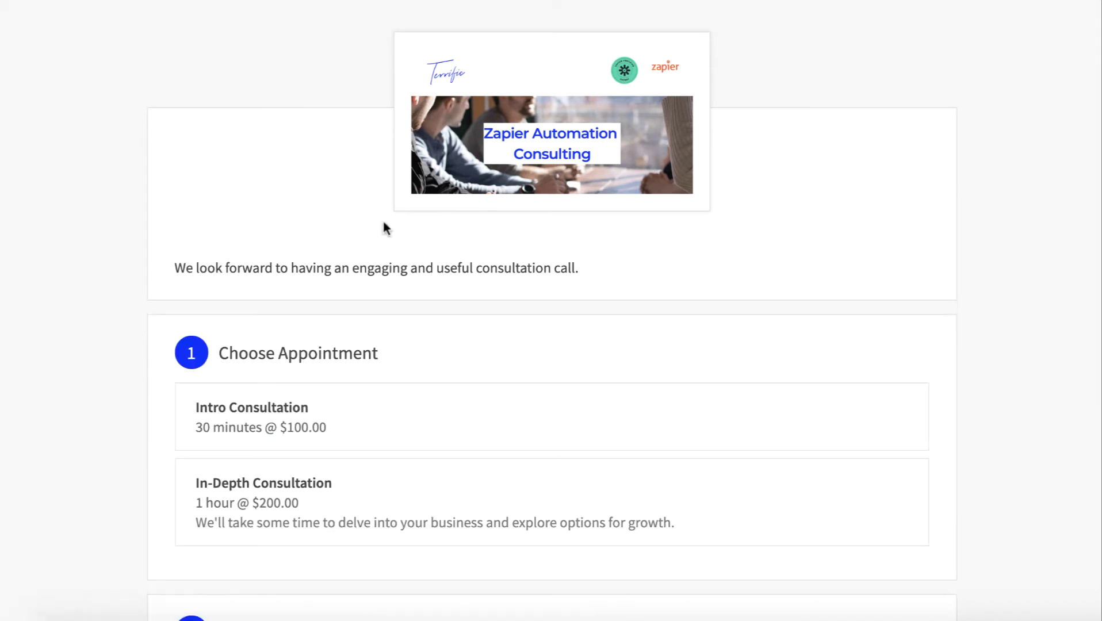
{"action": "left_click", "coordinate": [317, 422]}
{"action": "scroll", "coordinate": [586, 367], "scroll_direction": "down", "scroll_amount": 4}
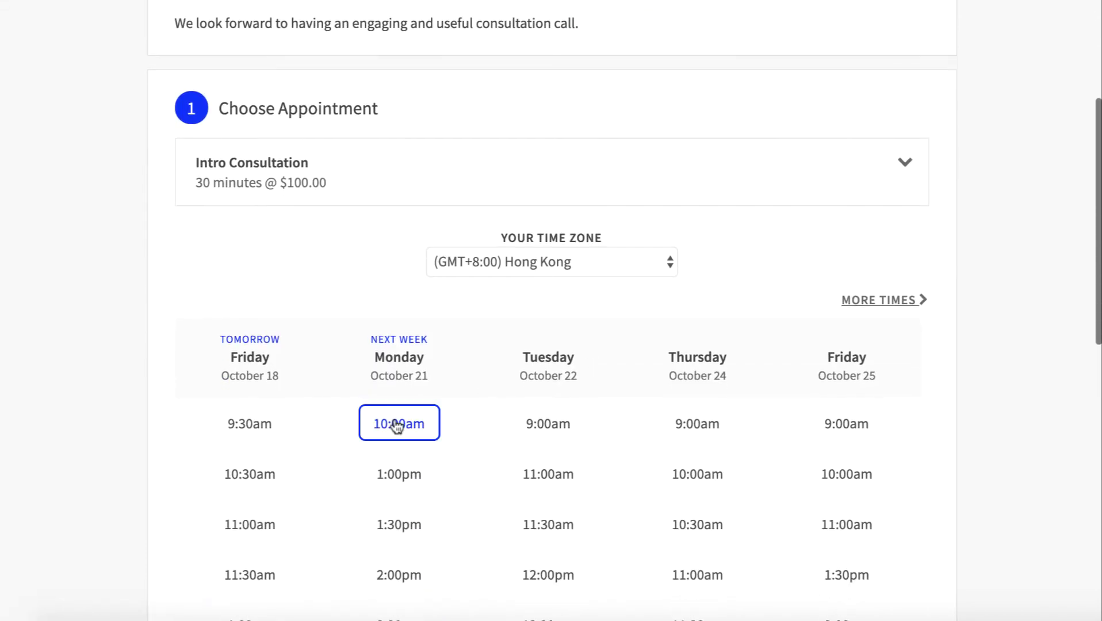
{"action": "left_click", "coordinate": [396, 423]}
{"action": "left_click", "coordinate": [398, 465]}
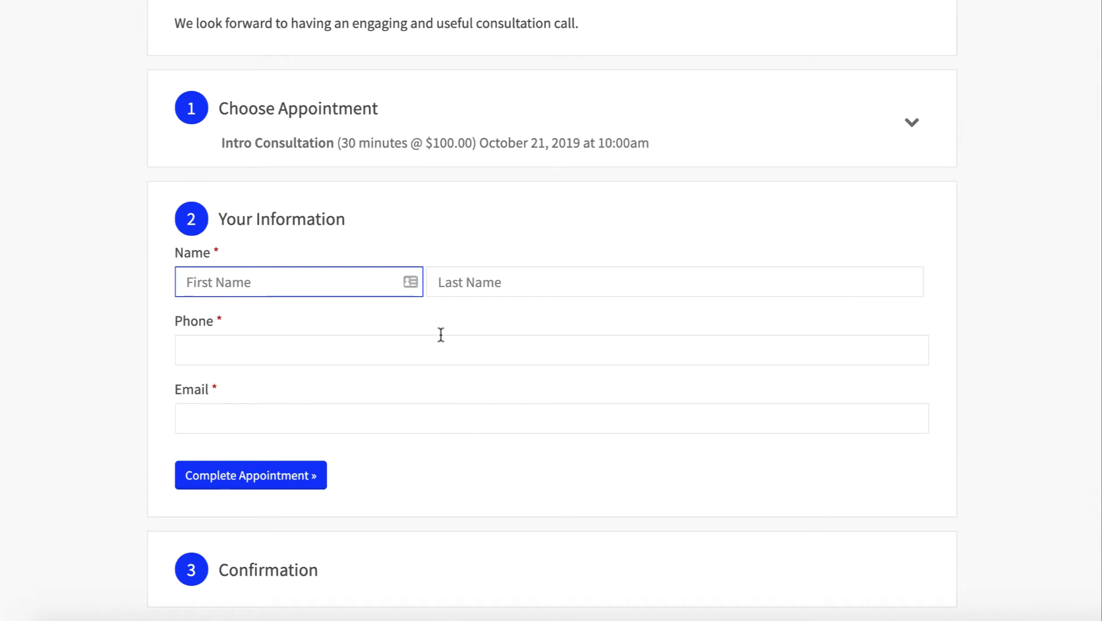
Fill in the test client's name, phone number and e-mail, and complete the appointment
{"action": "type", "text": "Test"}
{"action": "left_click", "coordinate": [440, 282]}
{"action": "type", "text": "Mc"}
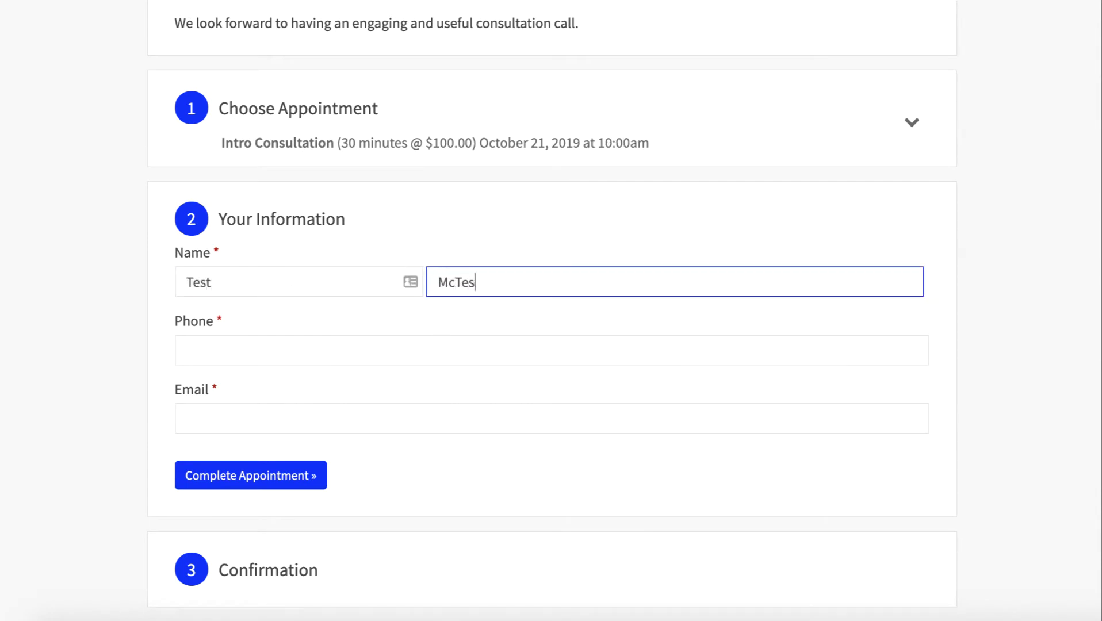
{"action": "key", "text": "Tab"}
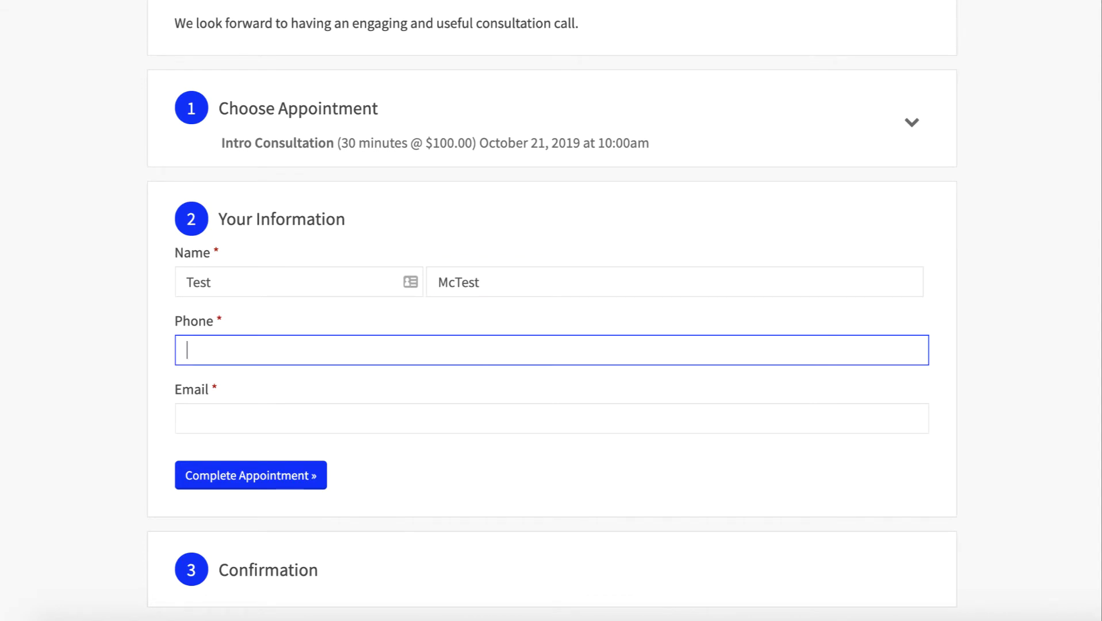
{"action": "type", "text": "09876543"}
{"action": "key", "text": "Tab"}
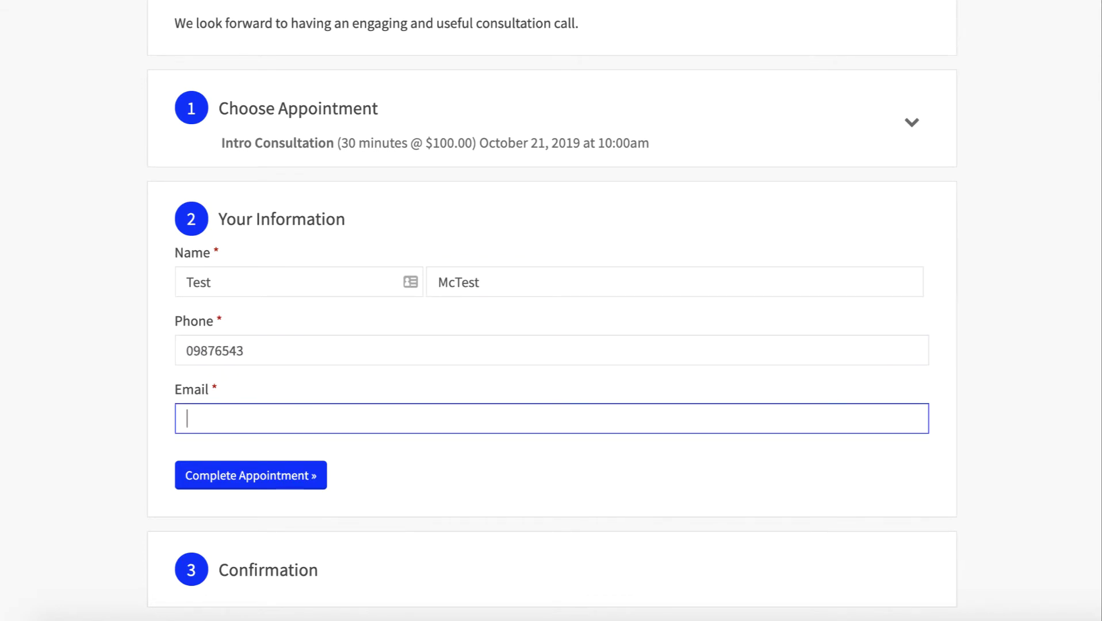
{"action": "key", "text": "ctrl+v"}
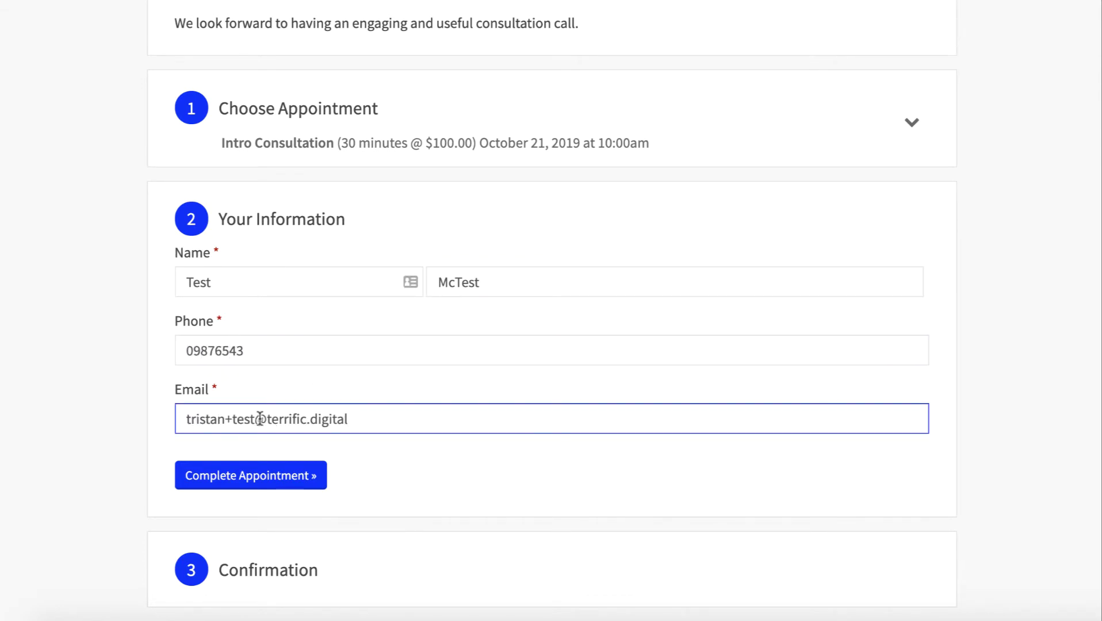
{"action": "left_click", "coordinate": [260, 418]}
{"action": "type", "text": "1"}
{"action": "left_click", "coordinate": [297, 481]}
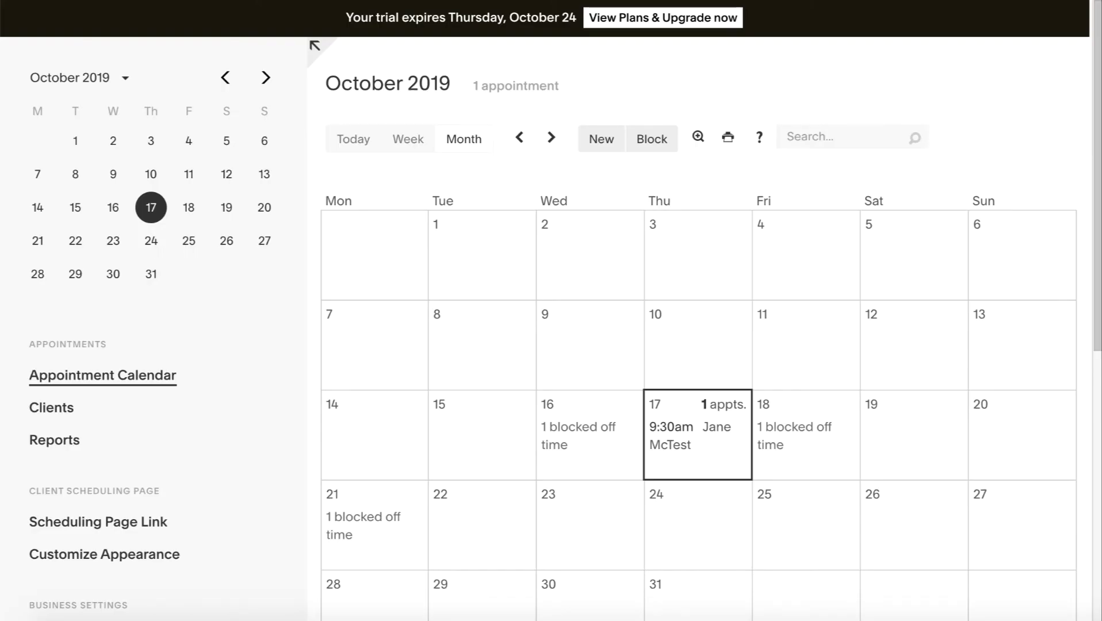
{"action": "scroll", "coordinate": [229, 374], "scroll_direction": "down", "scroll_amount": 8}
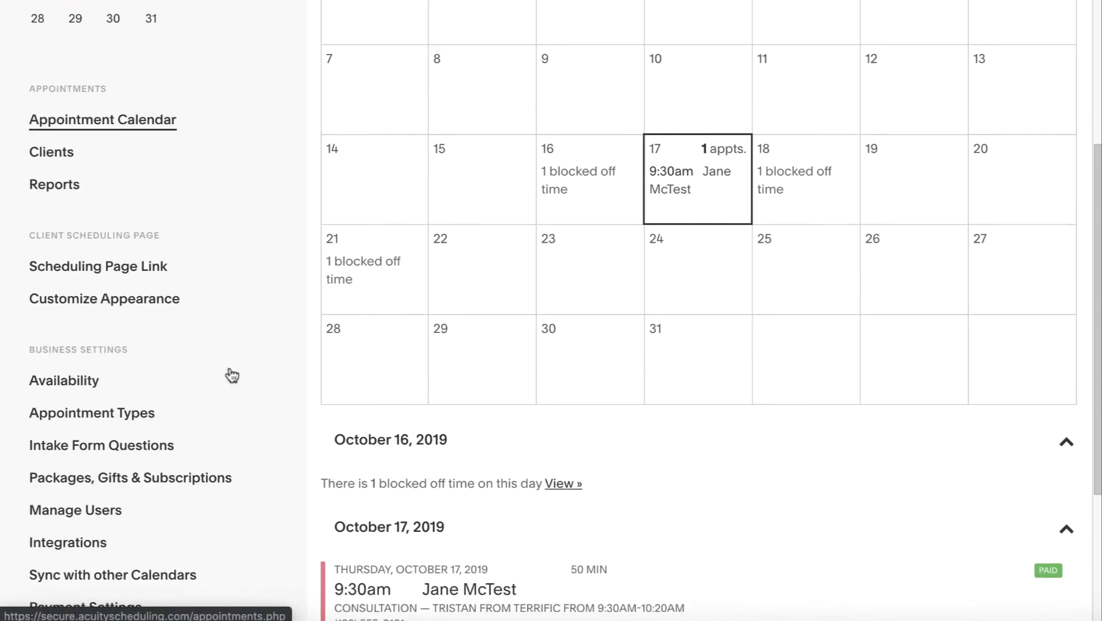
Start the Zoom setup under Integrations and enter the Zoom account e-mail to connect
{"action": "left_click", "coordinate": [54, 316]}
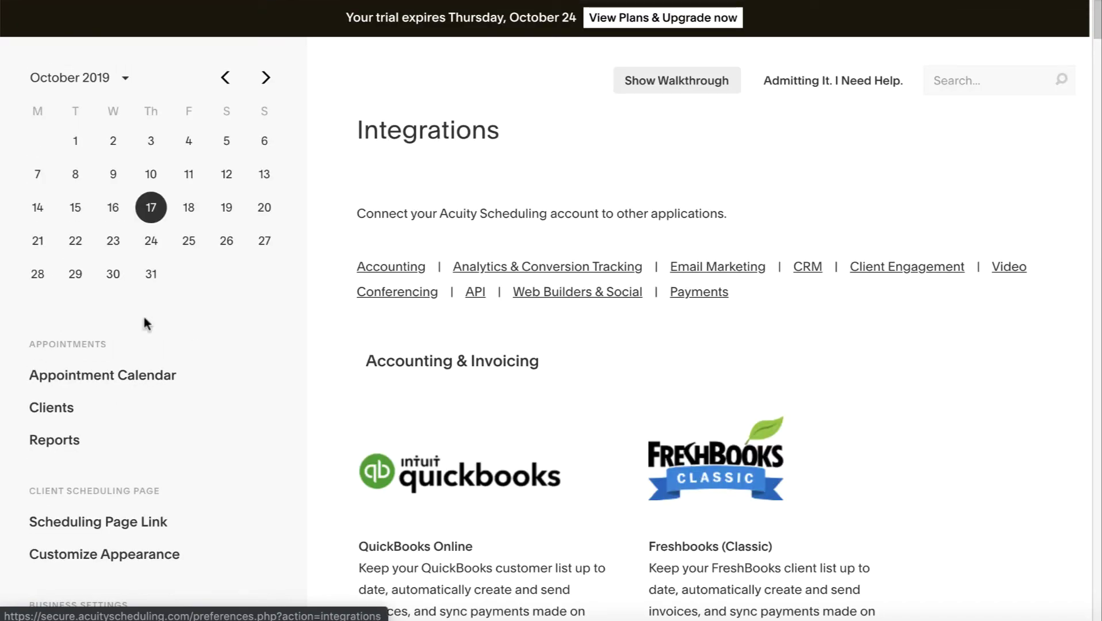
{"action": "scroll", "coordinate": [753, 426], "scroll_direction": "down", "scroll_amount": 13}
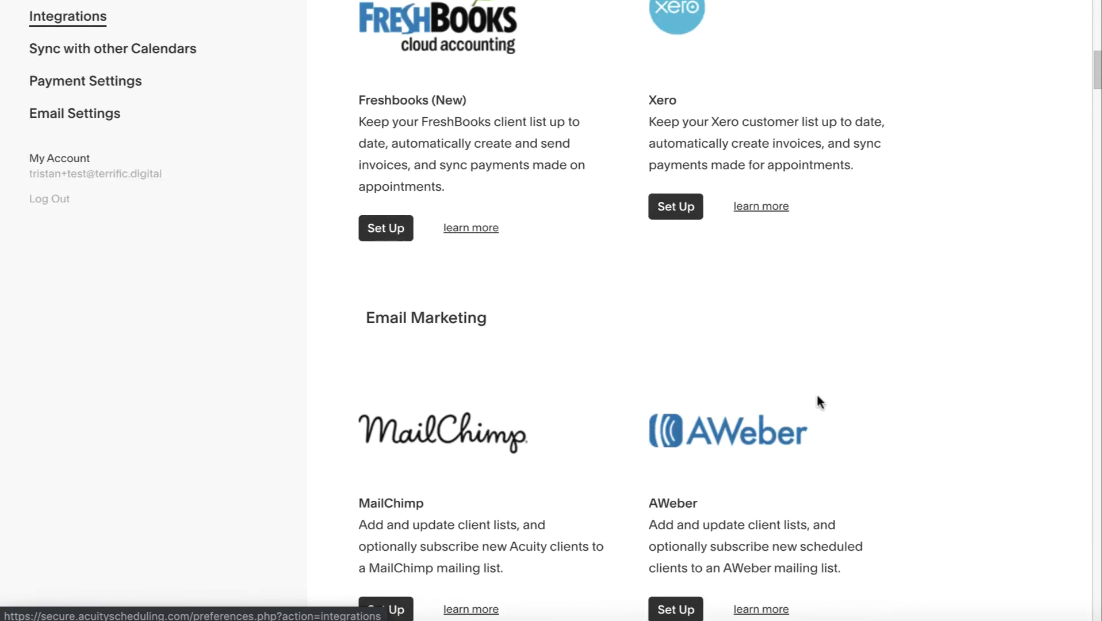
{"action": "scroll", "coordinate": [817, 396], "scroll_direction": "down", "scroll_amount": 20}
{"action": "scroll", "coordinate": [817, 396], "scroll_direction": "up", "scroll_amount": 20}
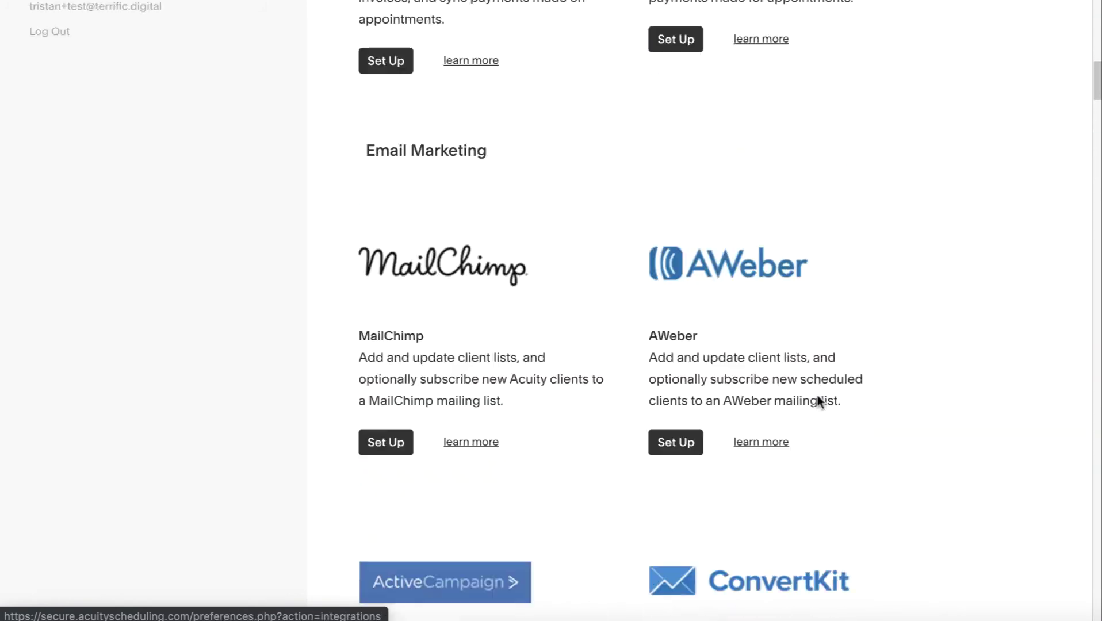
{"action": "scroll", "coordinate": [819, 401], "scroll_direction": "down", "scroll_amount": 20}
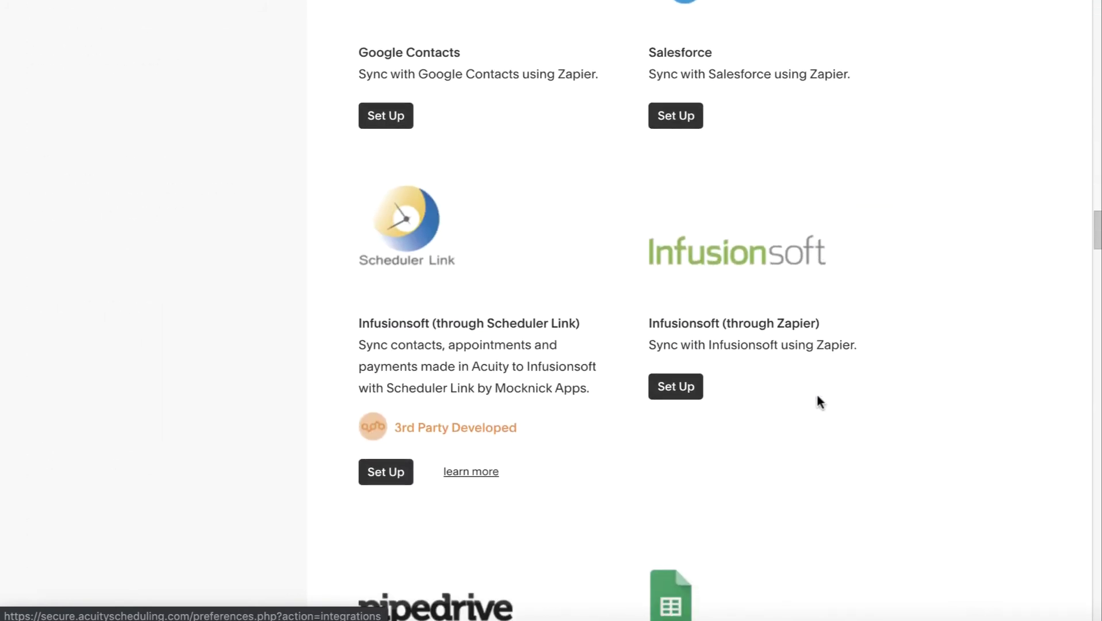
{"action": "scroll", "coordinate": [816, 396], "scroll_direction": "down", "scroll_amount": 19}
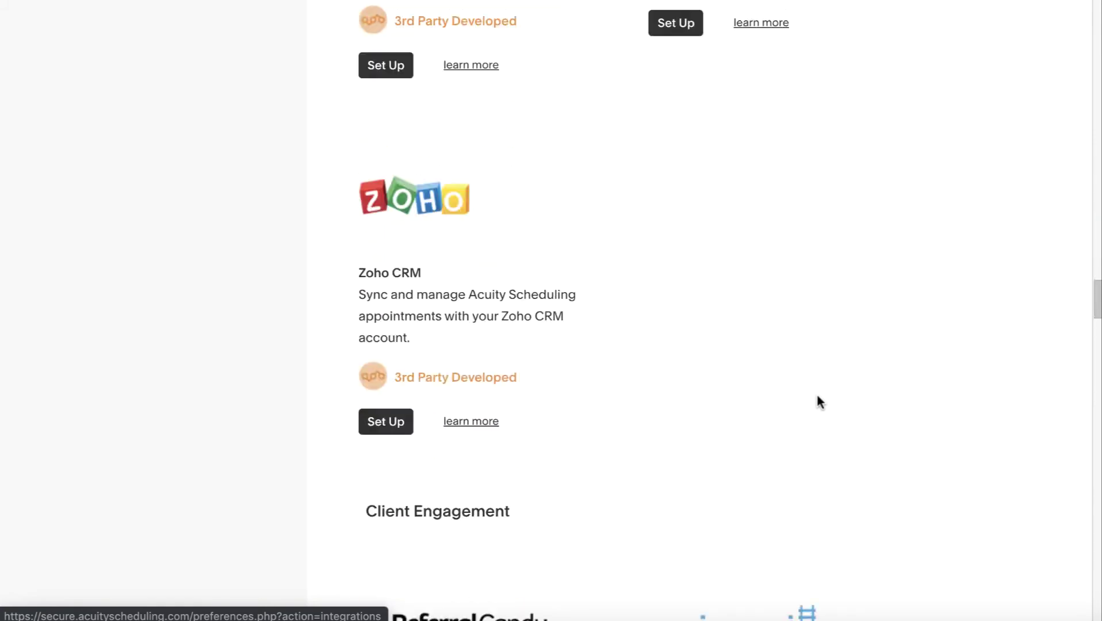
{"action": "scroll", "coordinate": [819, 401], "scroll_direction": "down", "scroll_amount": 15}
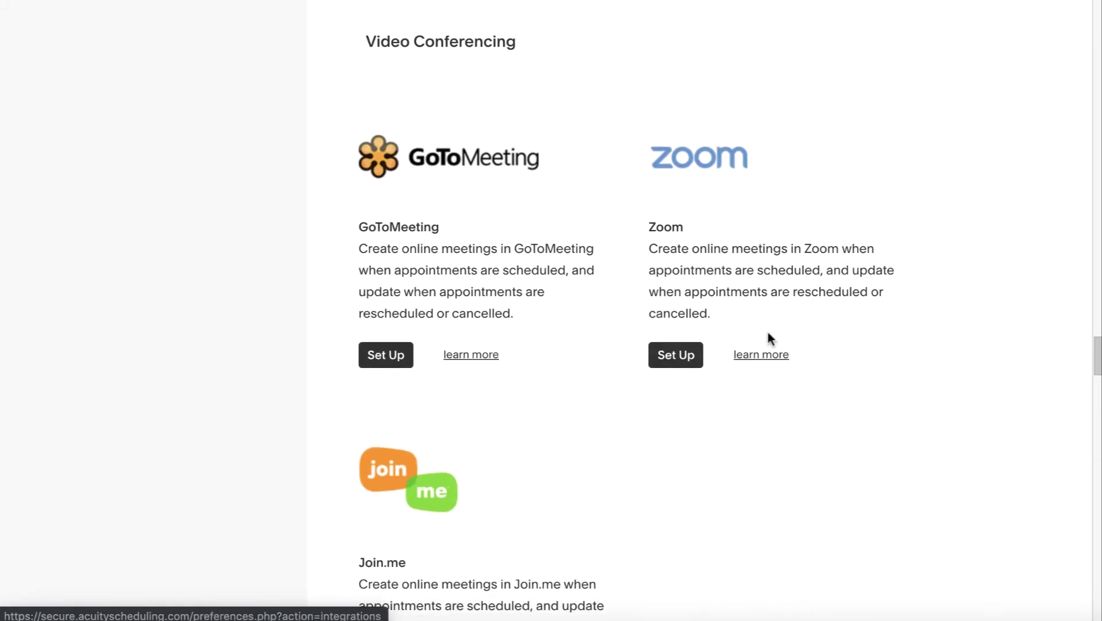
{"action": "left_click", "coordinate": [667, 358]}
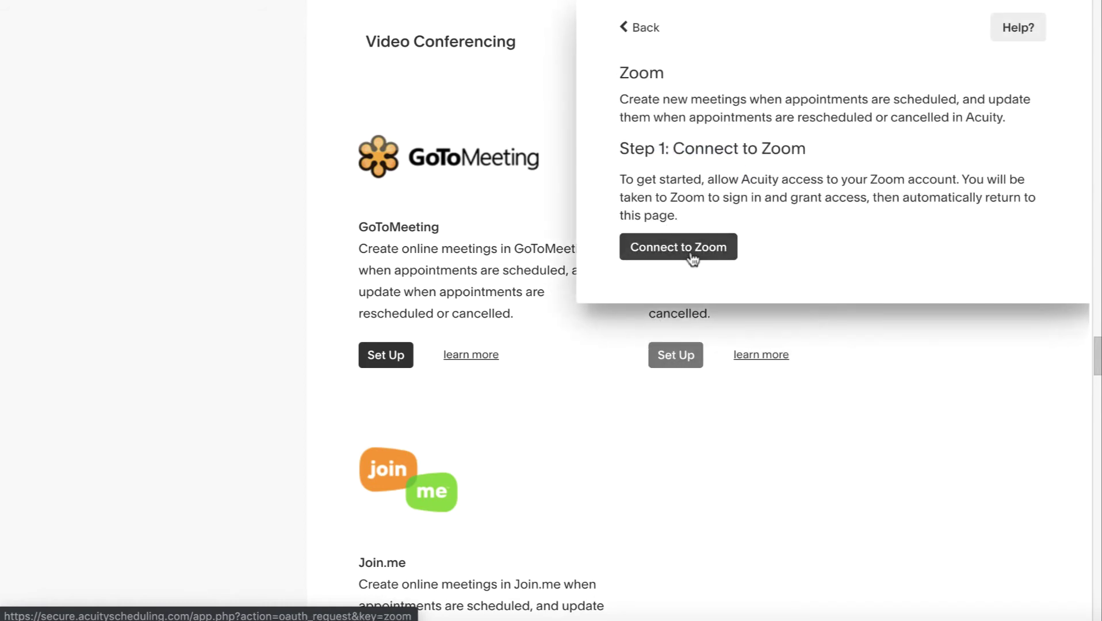
{"action": "left_click", "coordinate": [708, 251]}
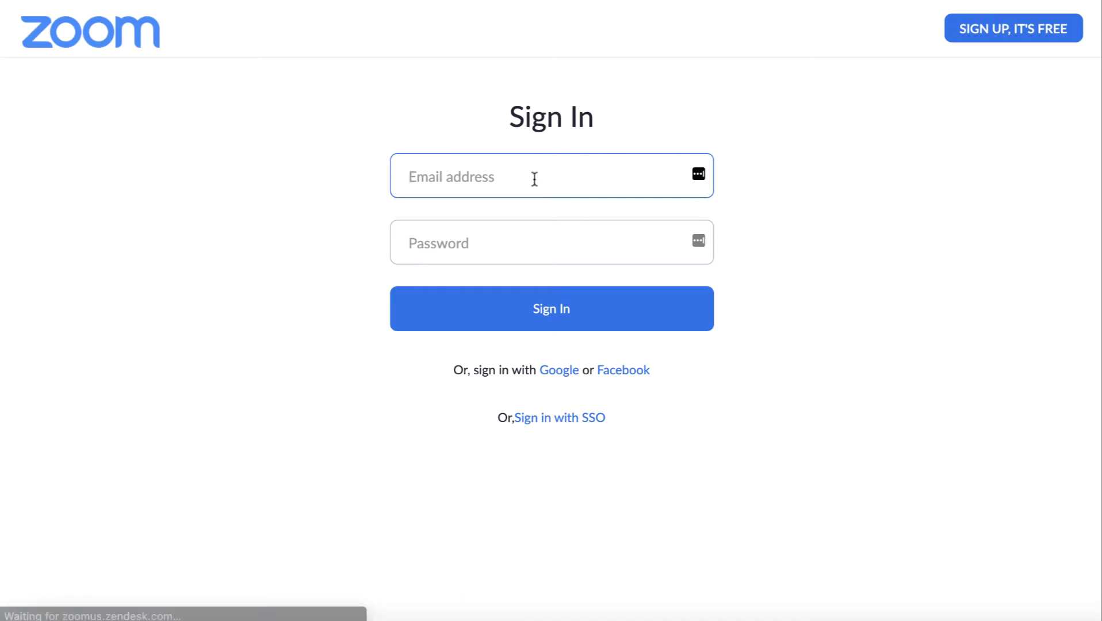
{"action": "key", "text": "ctrl+v"}
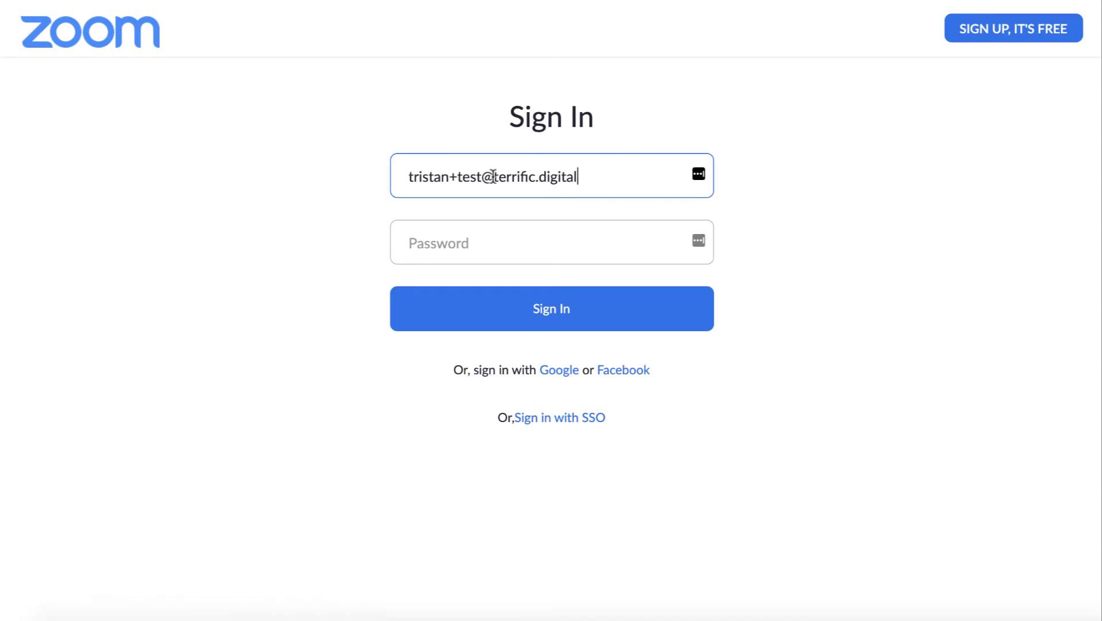
{"action": "left_click", "coordinate": [481, 177]}
{"action": "key", "text": "BackSpace"}
{"action": "key", "text": "BackSpace"}
{"action": "key", "text": "BackSpace"}
{"action": "key", "text": "BackSpace"}
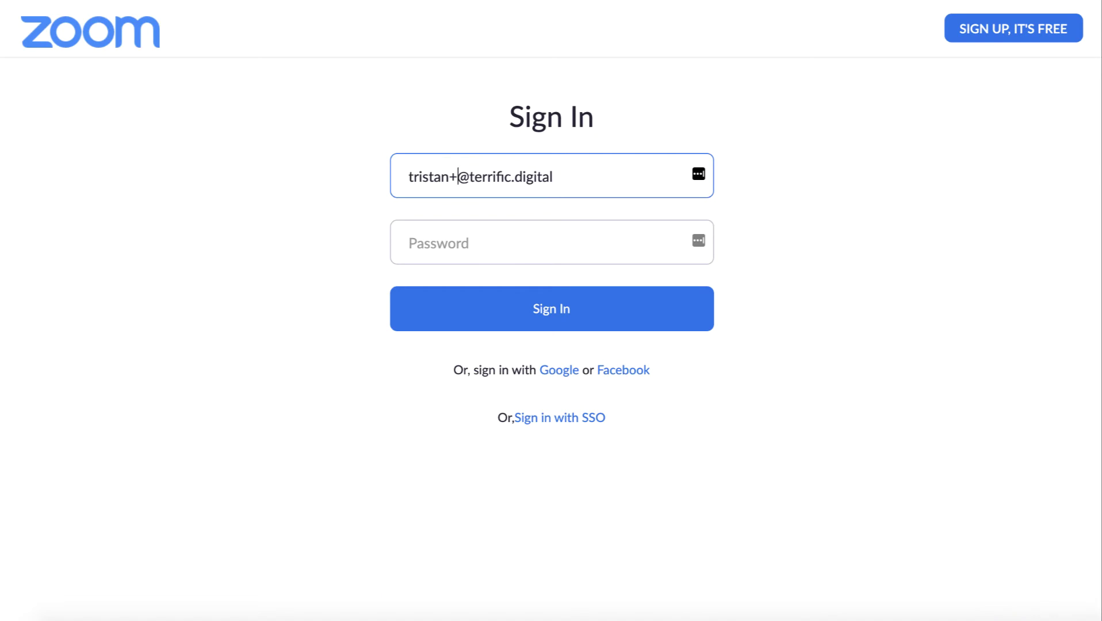
{"action": "key", "text": "Tab"}
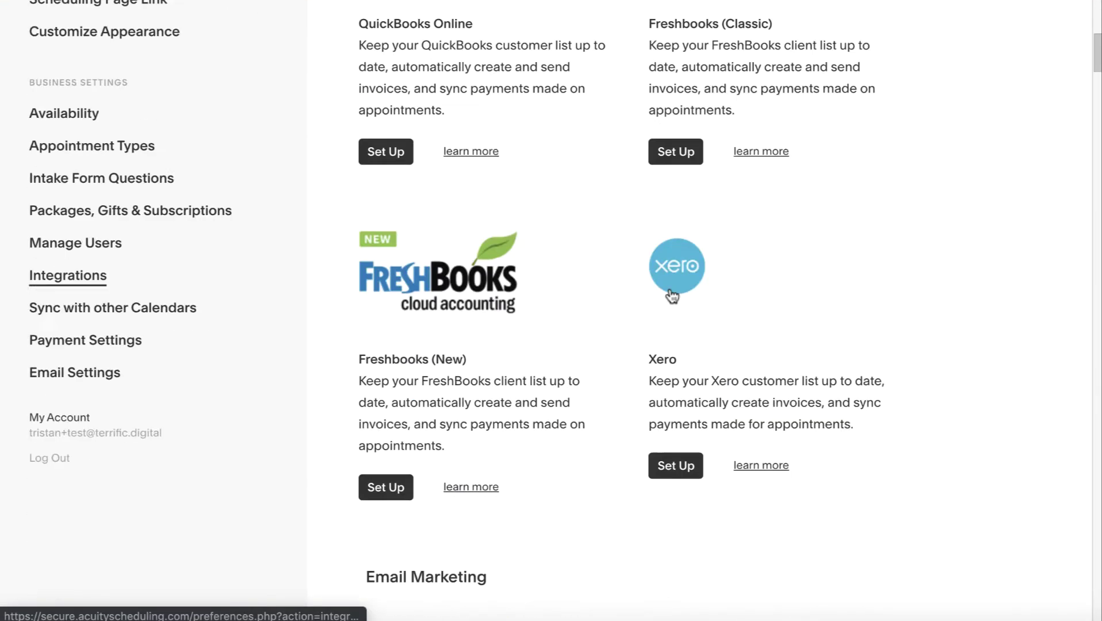
Find Zoom on the Integrations page again and connect the scheduling account to Zoom
{"action": "scroll", "coordinate": [649, 353], "scroll_direction": "down", "scroll_amount": 15}
{"action": "scroll", "coordinate": [651, 353], "scroll_direction": "up", "scroll_amount": 10}
{"action": "scroll", "coordinate": [592, 402], "scroll_direction": "down", "scroll_amount": 20}
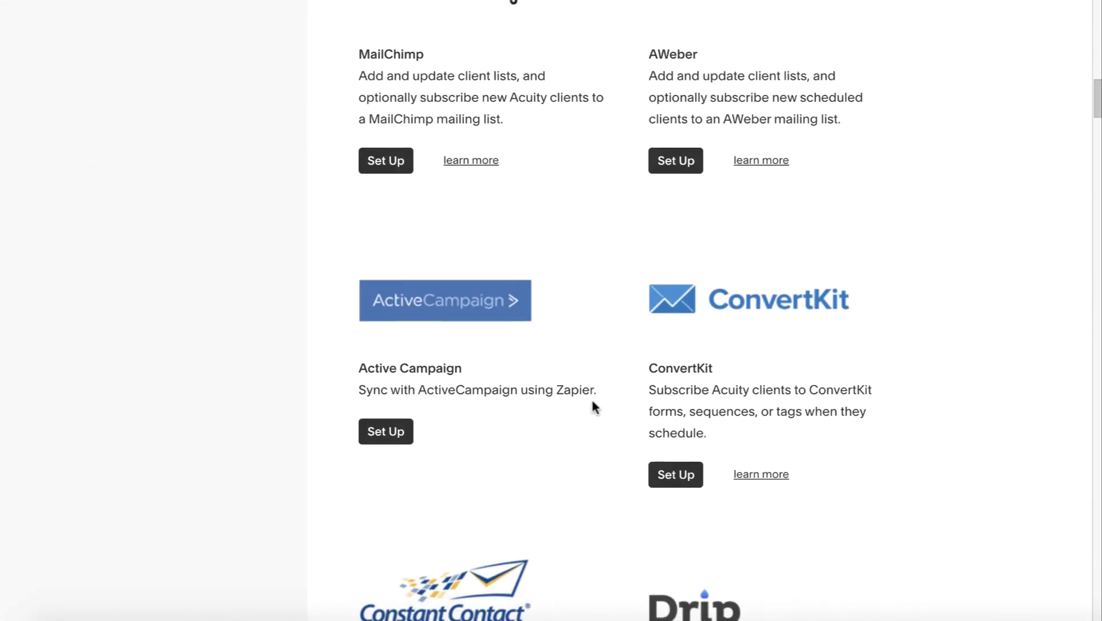
{"action": "key", "text": "ctrl+f"}
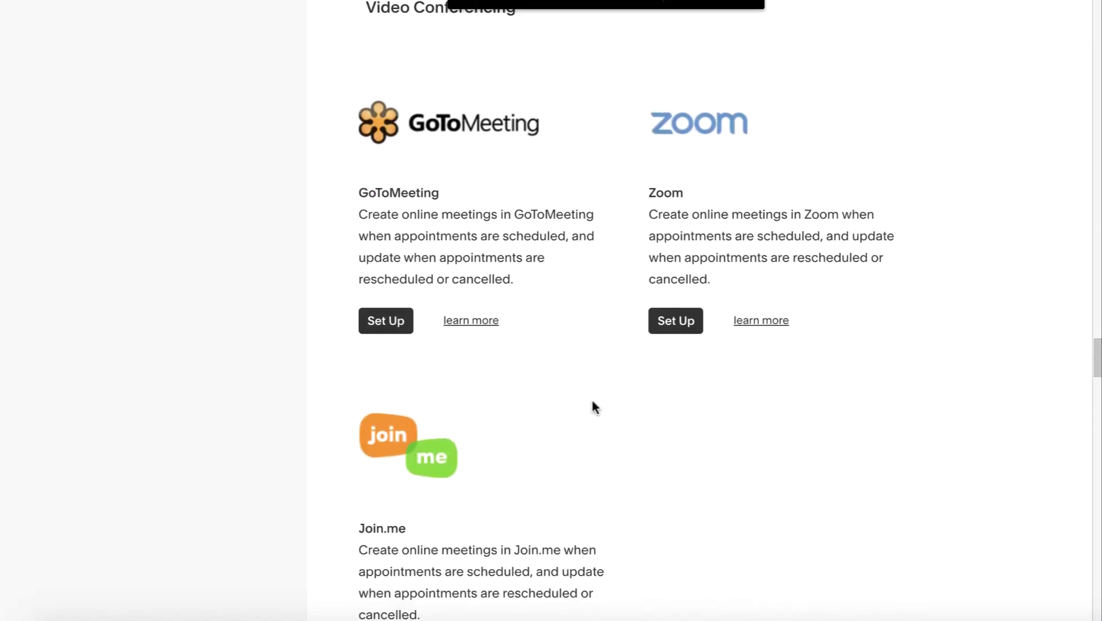
{"action": "type", "text": "zoom"}
{"action": "left_click", "coordinate": [689, 451]}
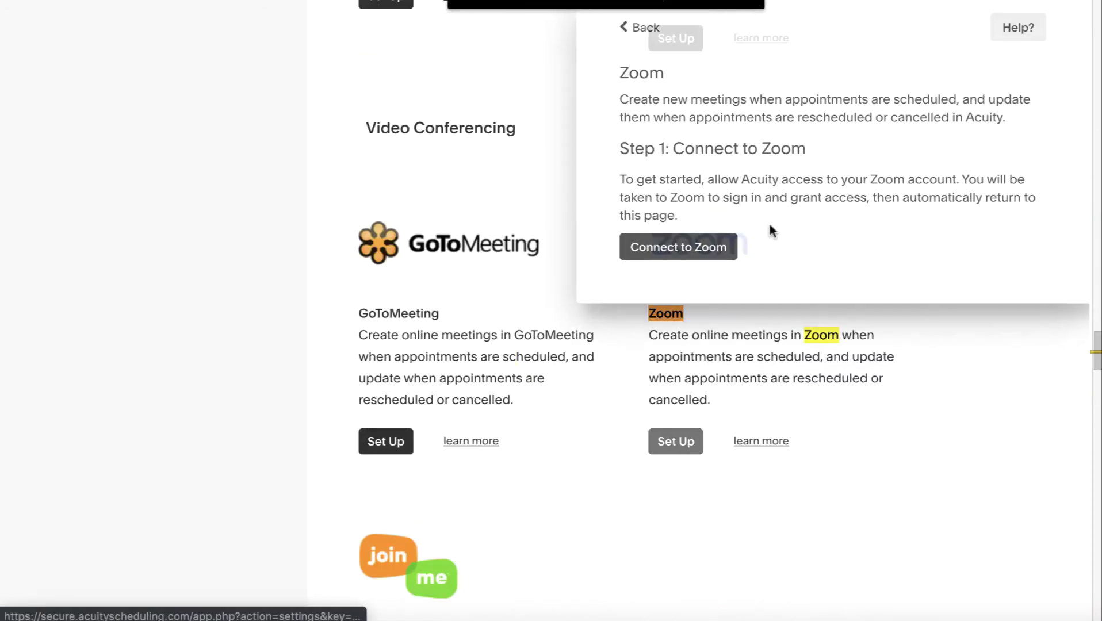
{"action": "left_click", "coordinate": [690, 255]}
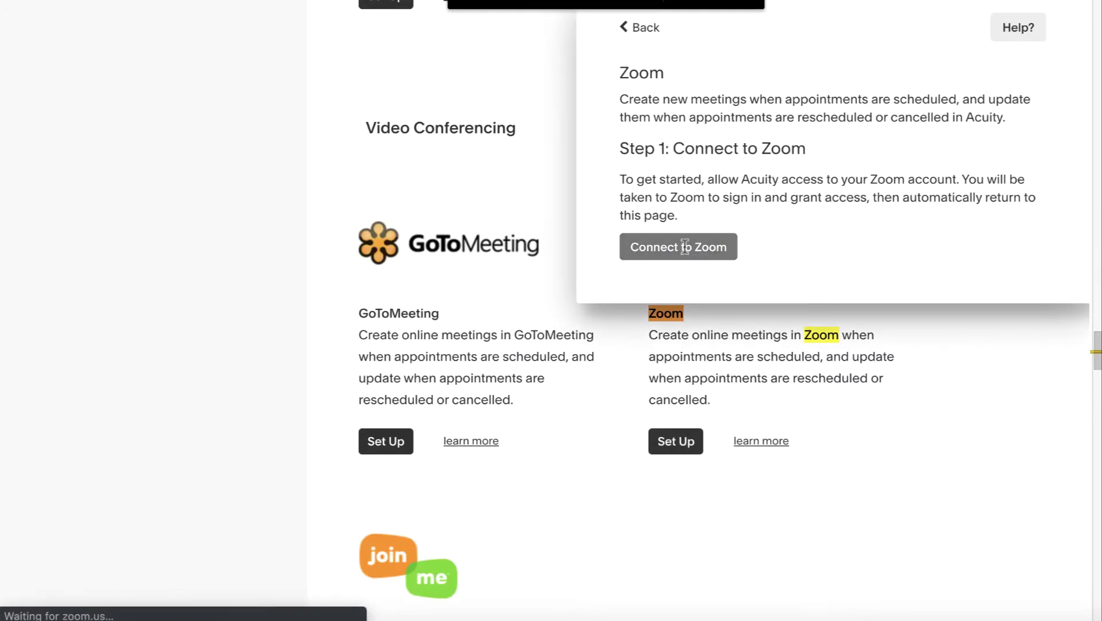
{"action": "left_click", "coordinate": [733, 7]}
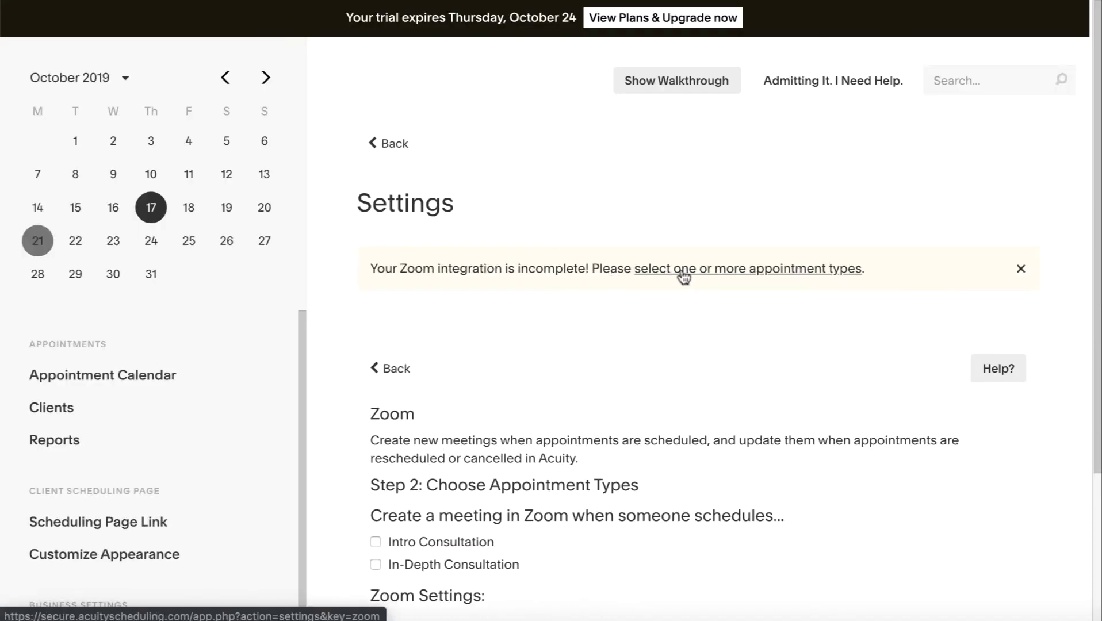
Enable Zoom for Intro and In-Depth Consultations with personal meeting ID and no video, then save
{"action": "scroll", "coordinate": [497, 291], "scroll_direction": "down", "scroll_amount": 2}
{"action": "scroll", "coordinate": [496, 291], "scroll_direction": "down", "scroll_amount": 3}
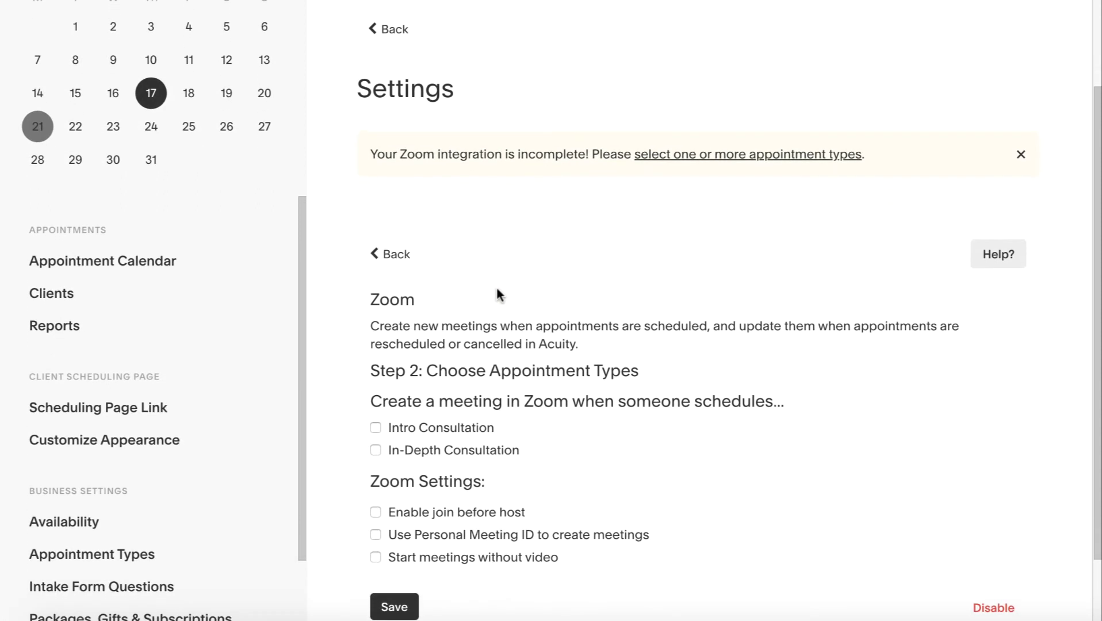
{"action": "scroll", "coordinate": [497, 292], "scroll_direction": "down", "scroll_amount": 1}
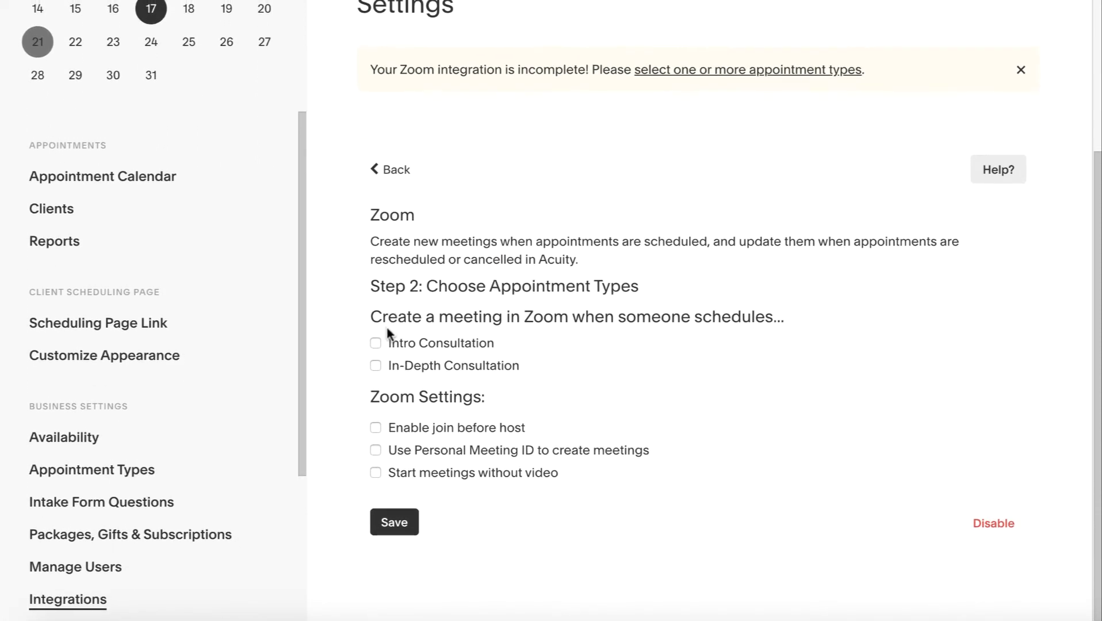
{"action": "left_click", "coordinate": [376, 344]}
{"action": "left_click", "coordinate": [377, 367]}
{"action": "left_click", "coordinate": [376, 449]}
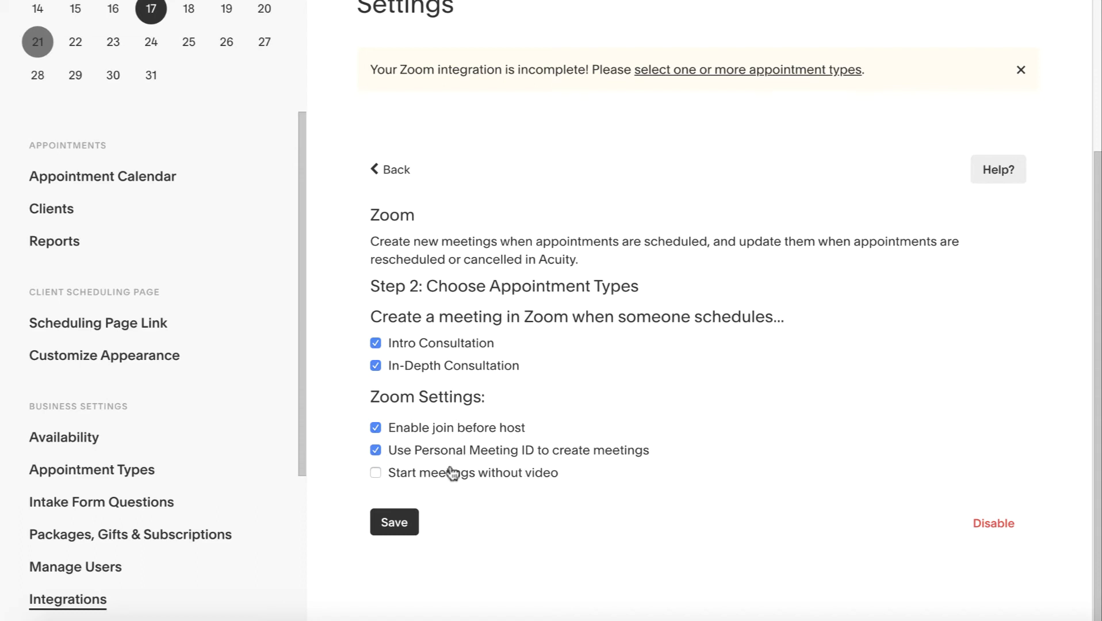
{"action": "left_click", "coordinate": [375, 476]}
{"action": "left_click", "coordinate": [386, 530]}
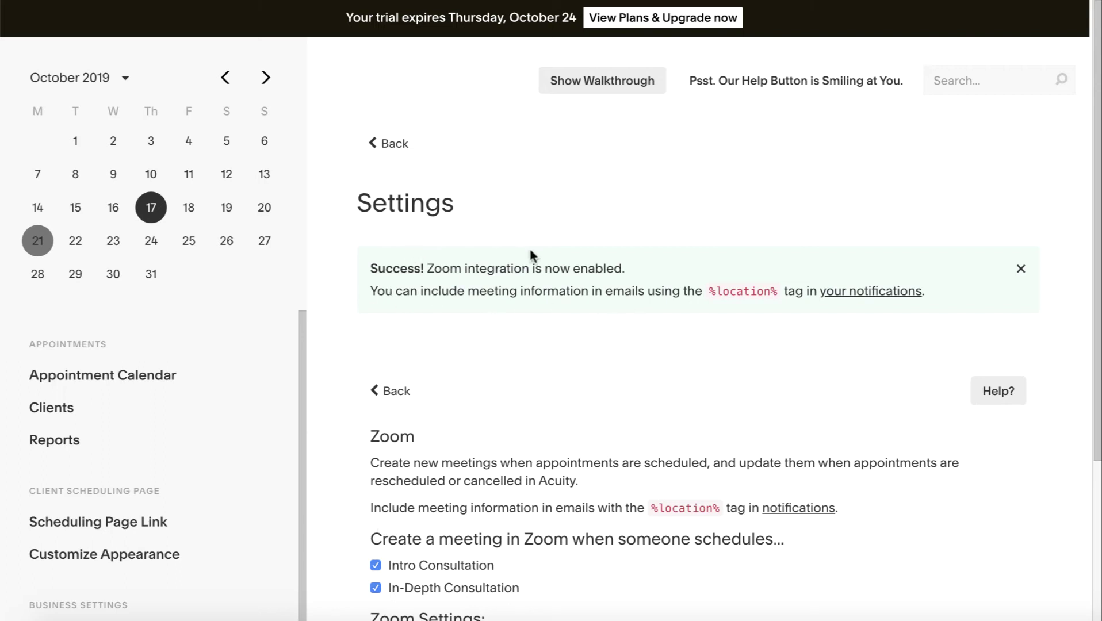
Check the %location% tag note and save the Zoom integration settings again
{"action": "scroll", "coordinate": [541, 282], "scroll_direction": "down", "scroll_amount": 2}
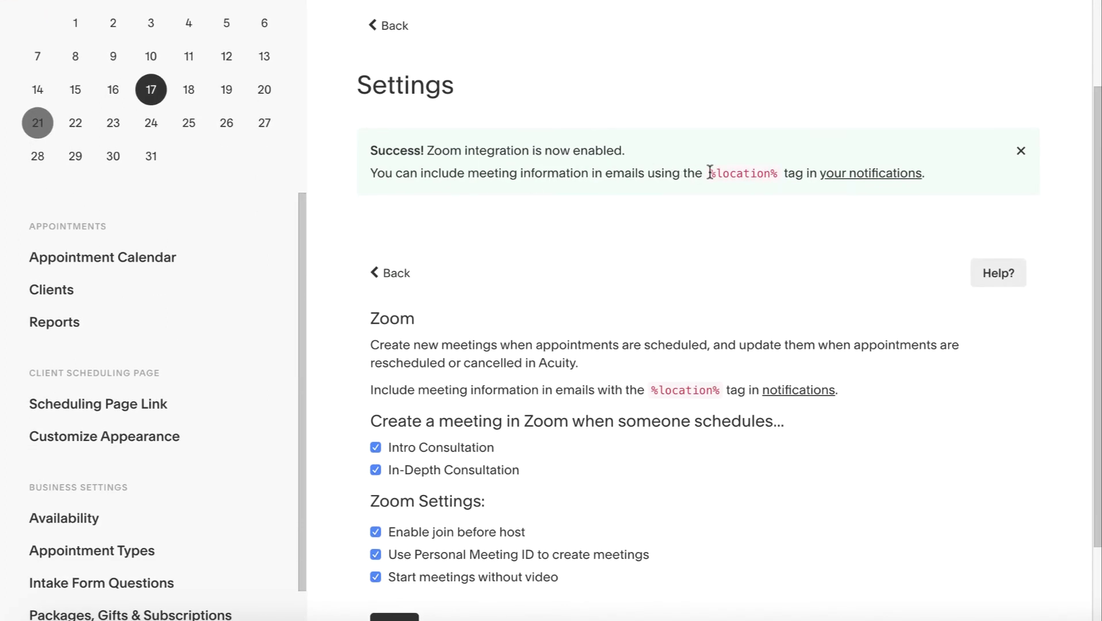
{"action": "left_click_drag", "start_coordinate": [708, 173], "coordinate": [775, 173]}
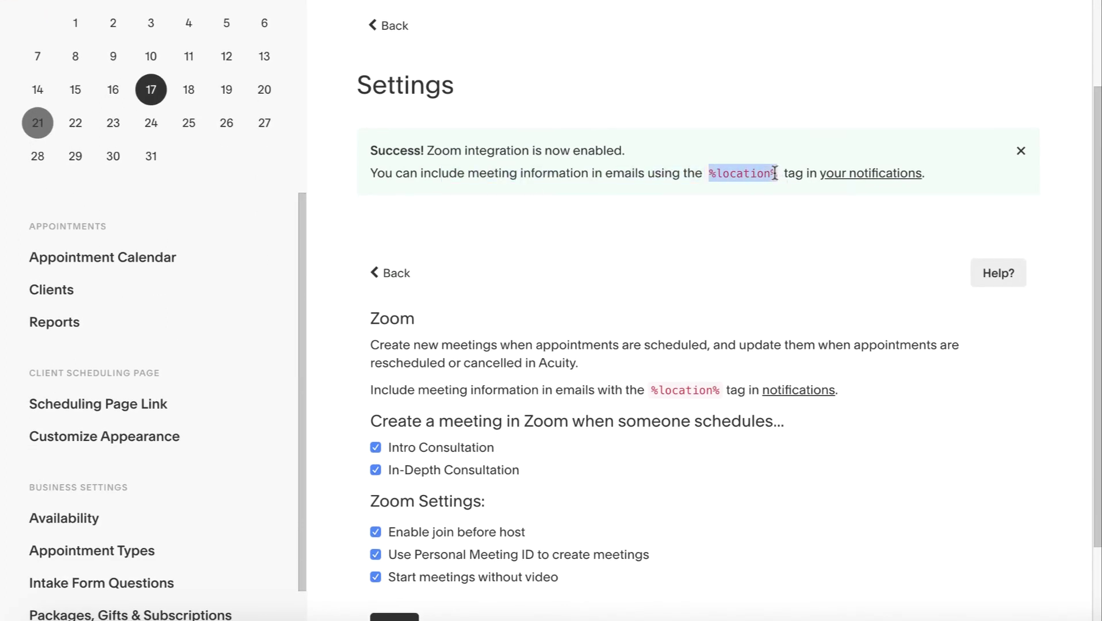
{"action": "left_click", "coordinate": [774, 173]}
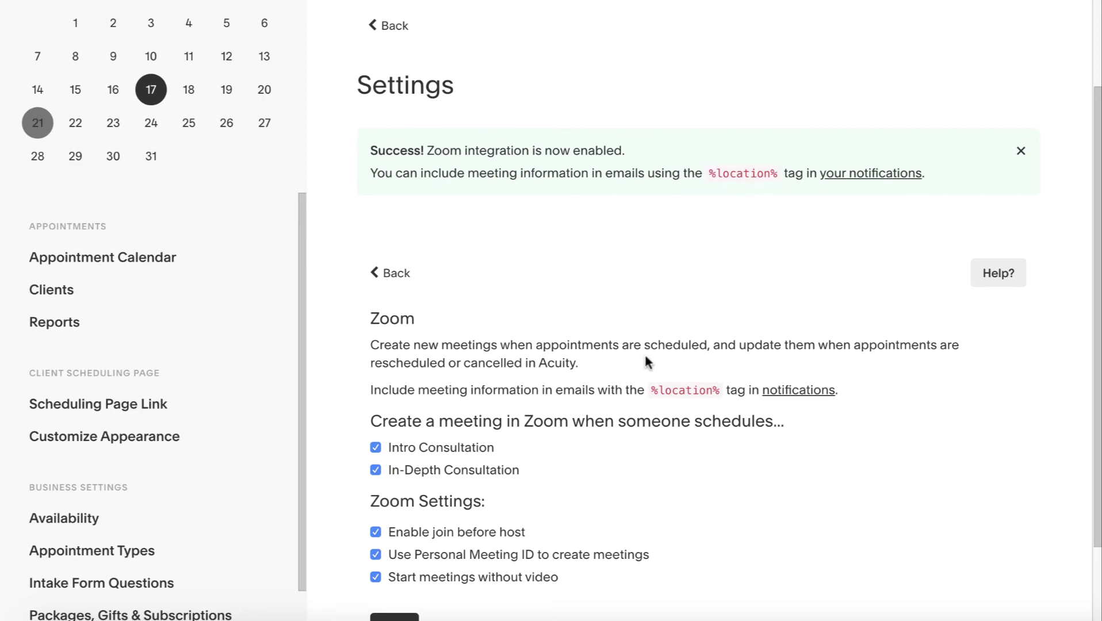
{"action": "scroll", "coordinate": [645, 357], "scroll_direction": "down", "scroll_amount": 2}
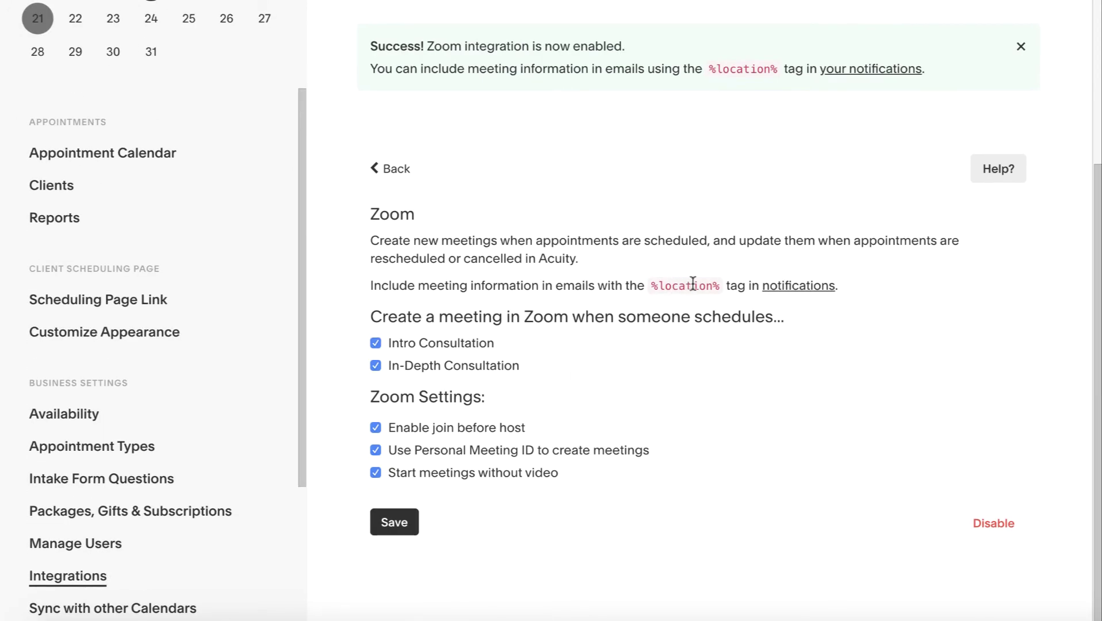
{"action": "left_click", "coordinate": [403, 528]}
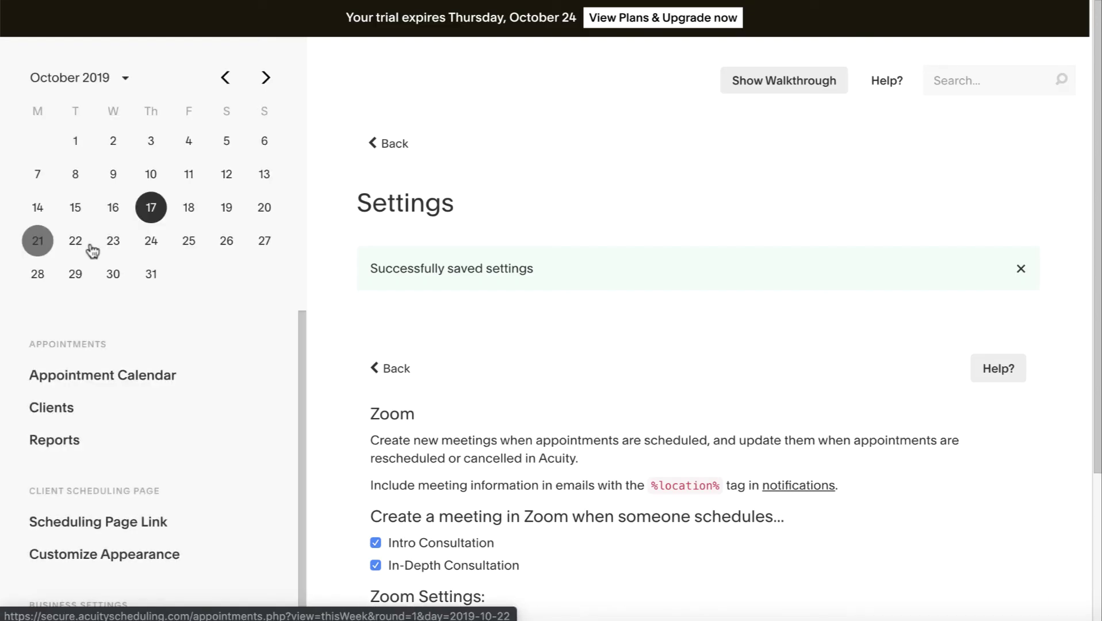
{"action": "scroll", "coordinate": [163, 499], "scroll_direction": "down", "scroll_amount": 4}
{"action": "scroll", "coordinate": [152, 563], "scroll_direction": "down", "scroll_amount": 4}
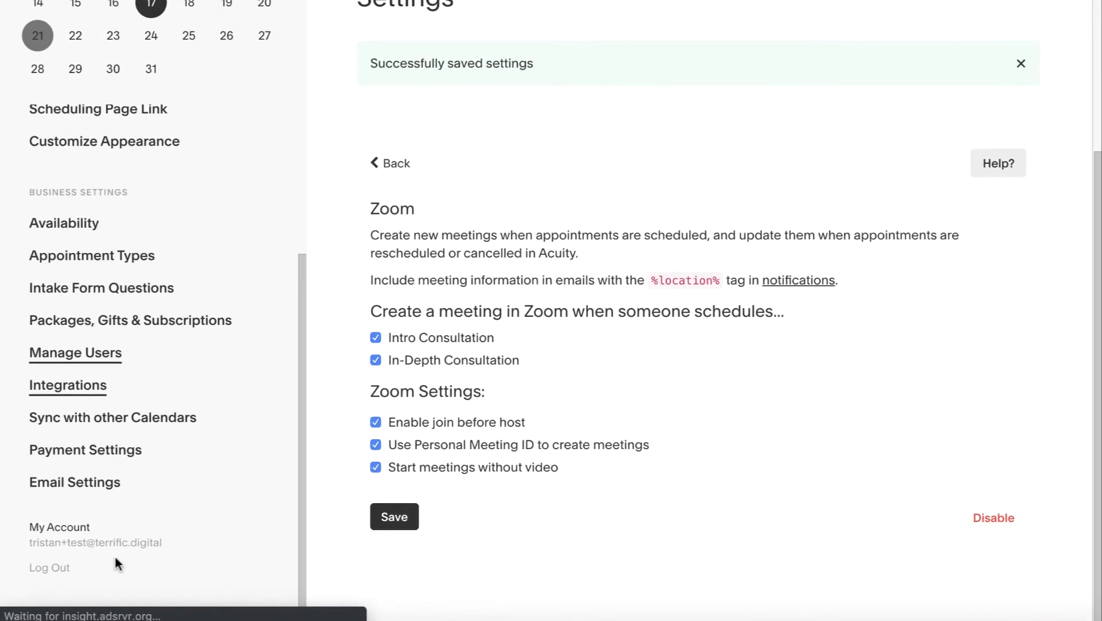
{"action": "left_click", "coordinate": [83, 482]}
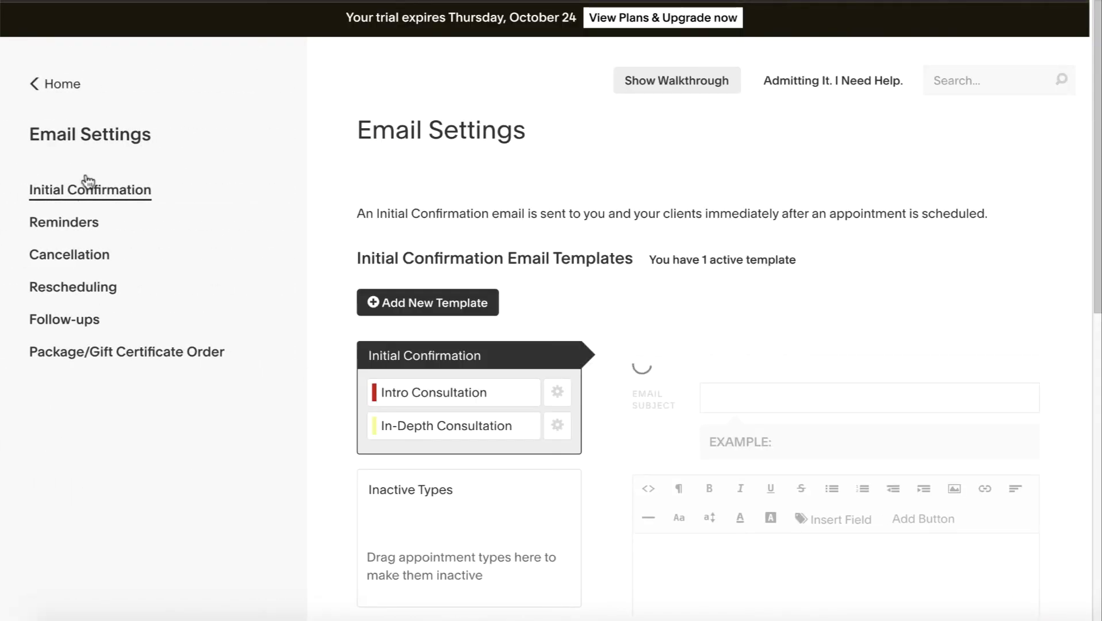
Scroll to the Initial Confirmation template and select the %location% tag in its Where line
{"action": "scroll", "coordinate": [634, 250], "scroll_direction": "down", "scroll_amount": 4}
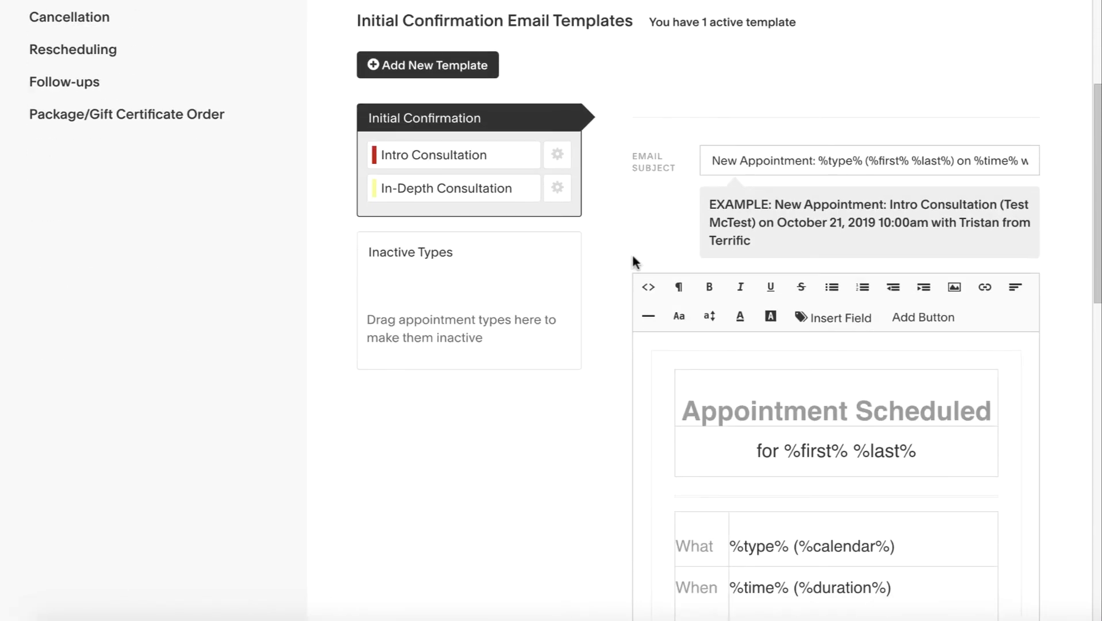
{"action": "scroll", "coordinate": [634, 259], "scroll_direction": "down", "scroll_amount": 2}
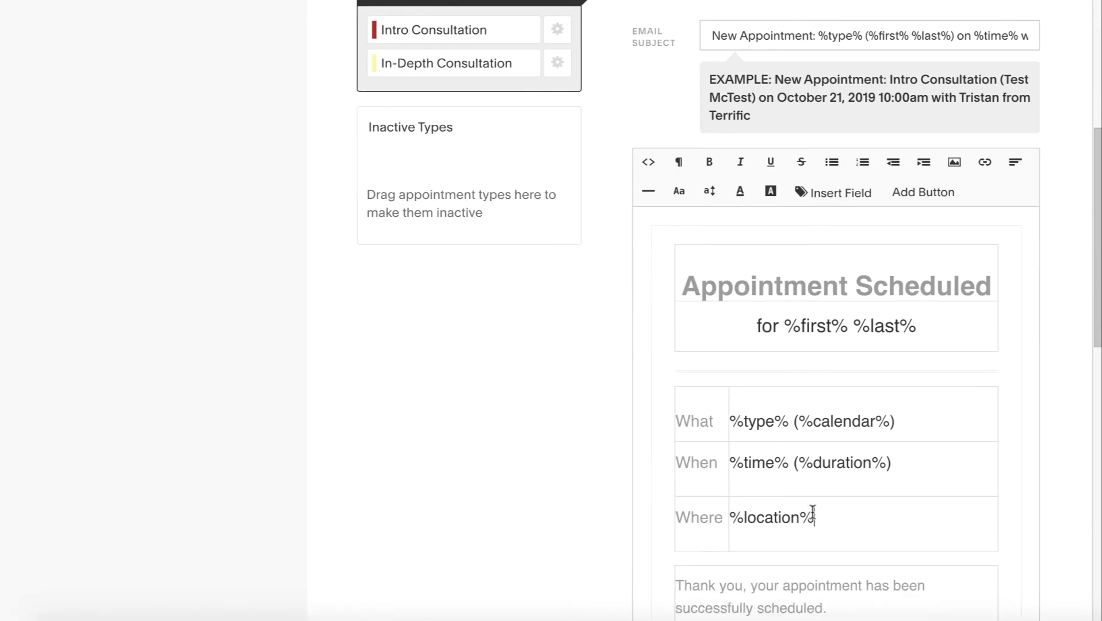
{"action": "left_click_drag", "start_coordinate": [813, 514], "coordinate": [734, 513]}
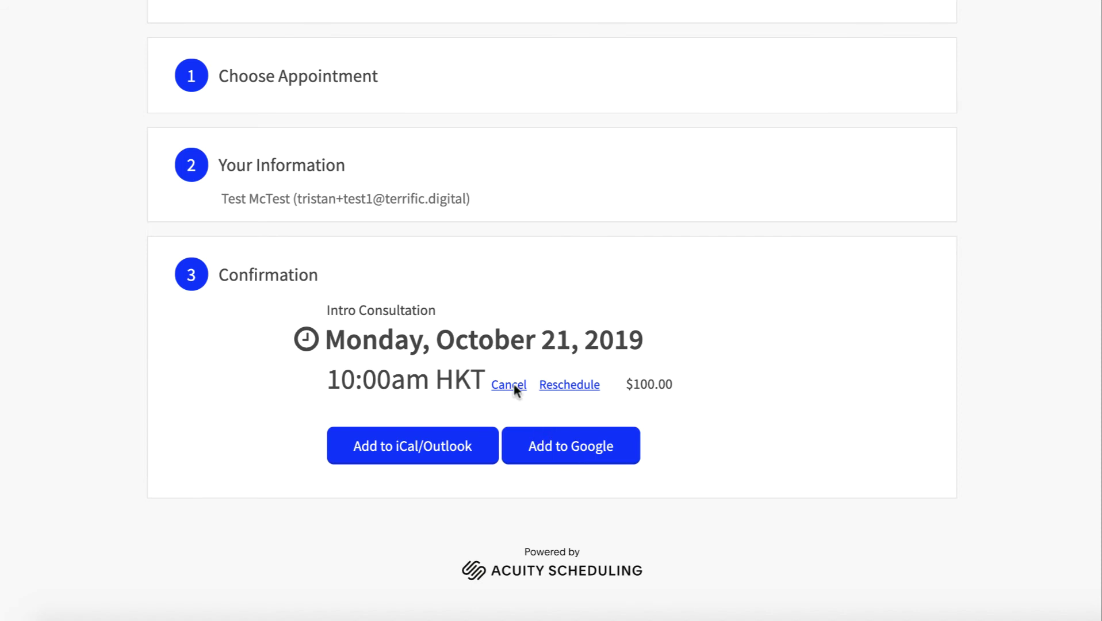
Cancel the earlier test appointment and pick Intro Consultation on Monday October 21 at 4:30pm
{"action": "left_click", "coordinate": [519, 386]}
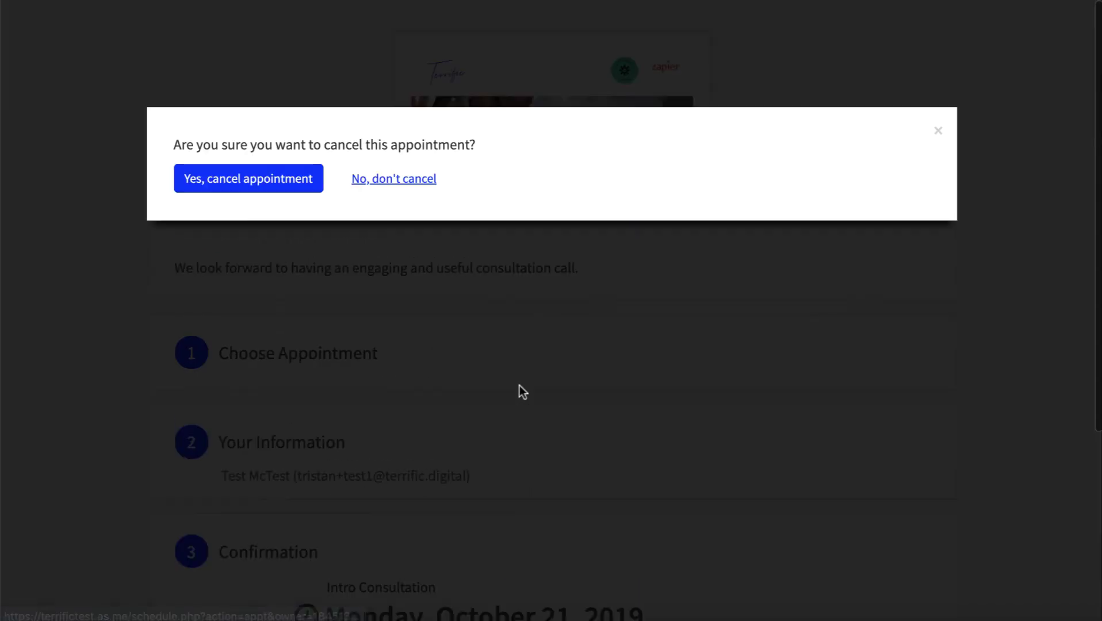
{"action": "left_click", "coordinate": [273, 179]}
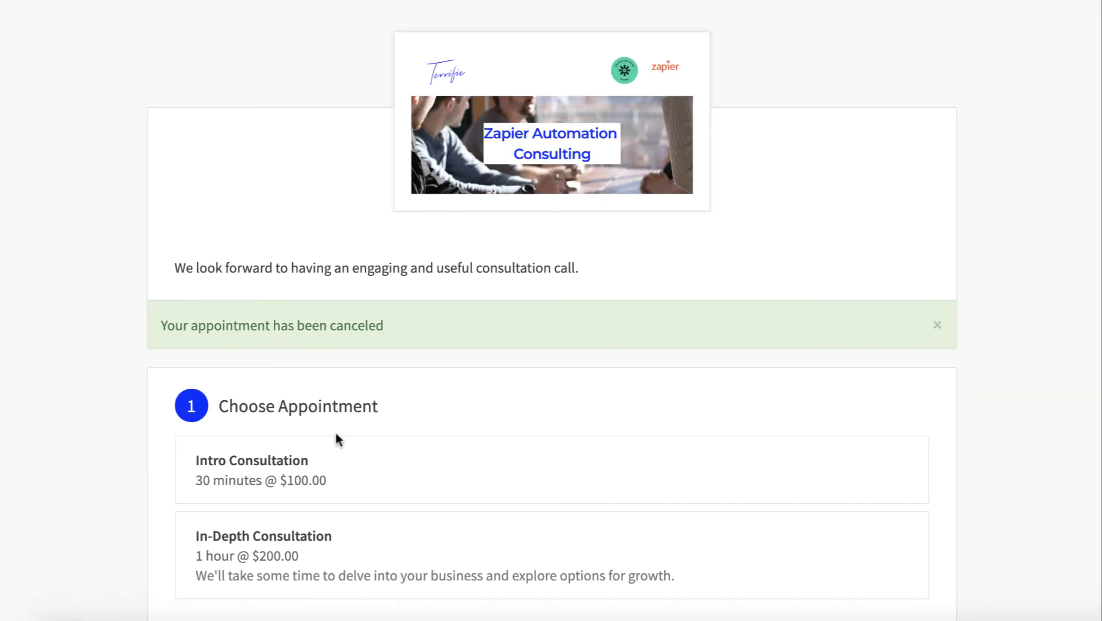
{"action": "scroll", "coordinate": [336, 437], "scroll_direction": "down", "scroll_amount": 5}
{"action": "left_click", "coordinate": [320, 190]}
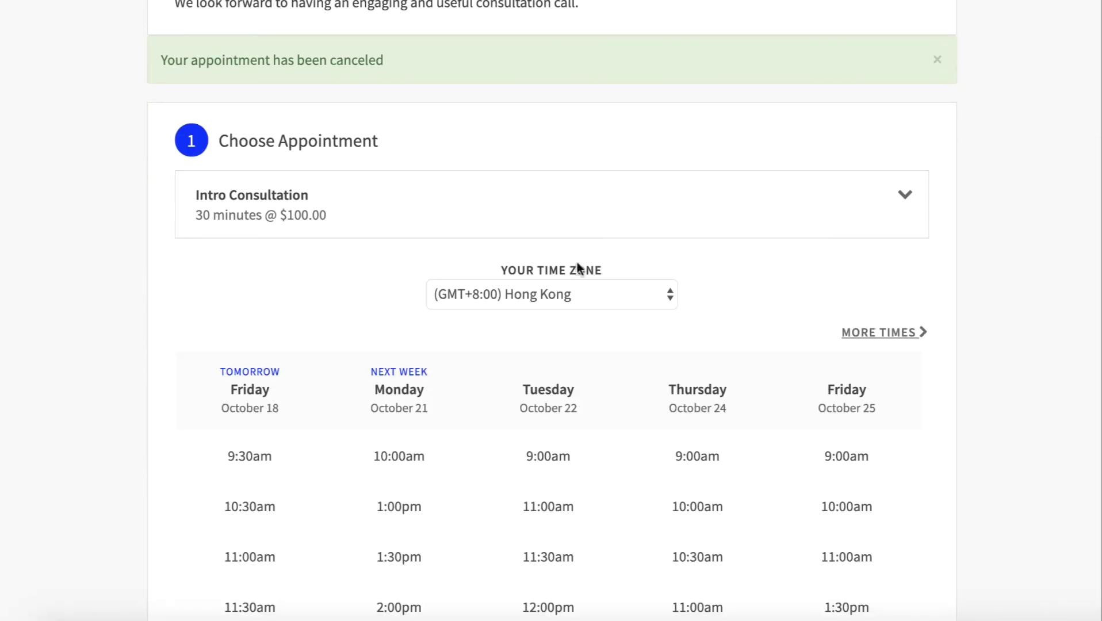
{"action": "scroll", "coordinate": [578, 270], "scroll_direction": "down", "scroll_amount": 9}
{"action": "left_click", "coordinate": [401, 282]}
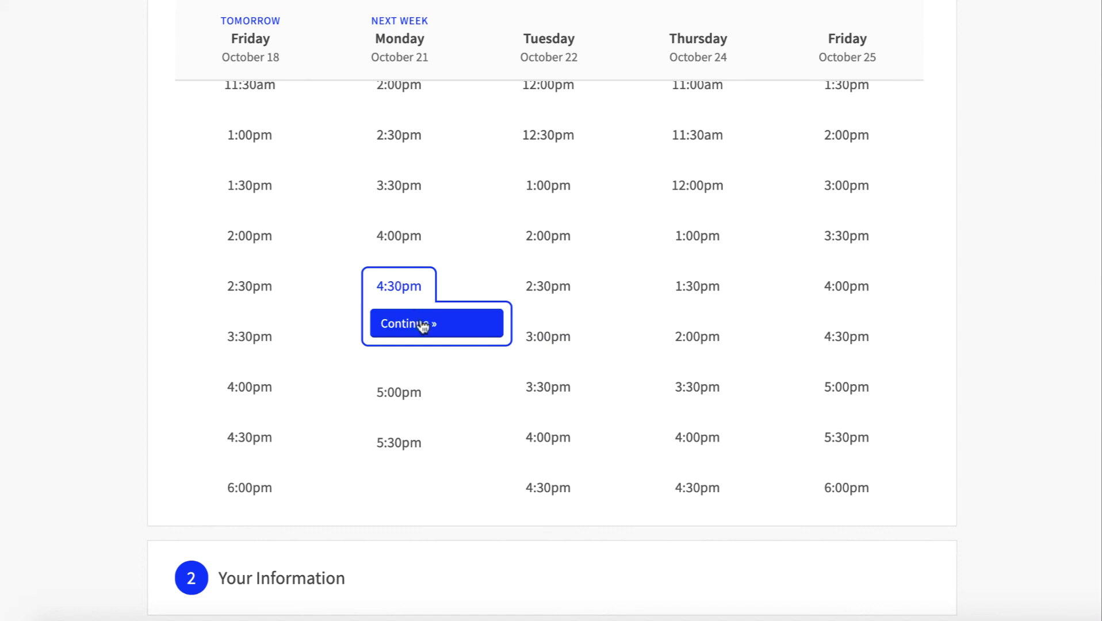
{"action": "left_click", "coordinate": [423, 322]}
Enter the test client's name, phone and e-mail, and complete the booking with its Zoom link
{"action": "left_click", "coordinate": [343, 190]}
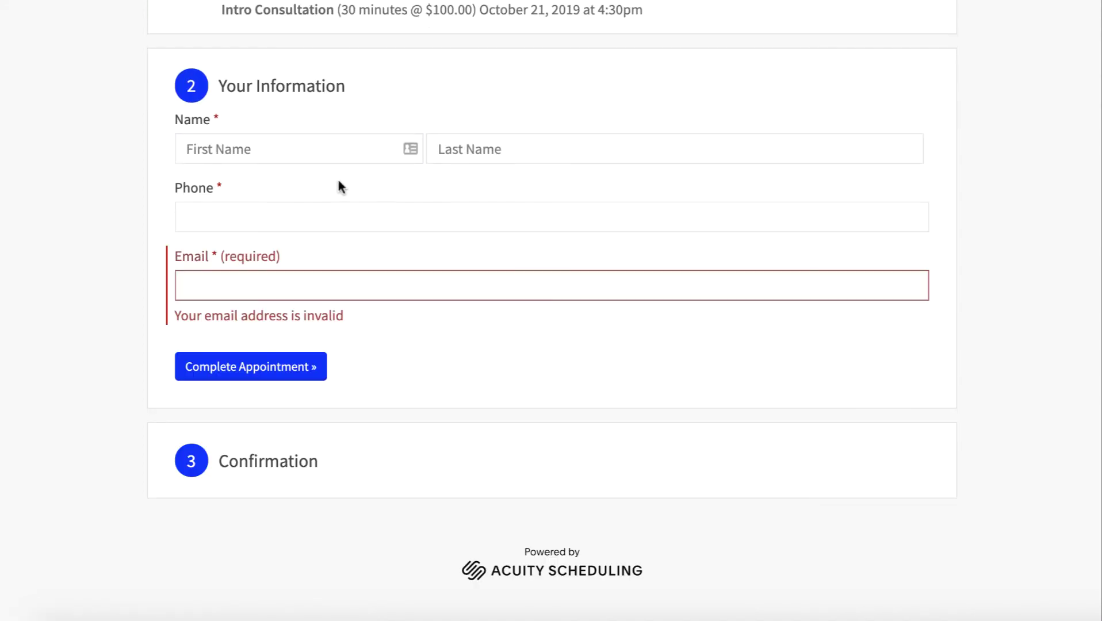
{"action": "left_click", "coordinate": [313, 156]}
{"action": "type", "text": "Test"}
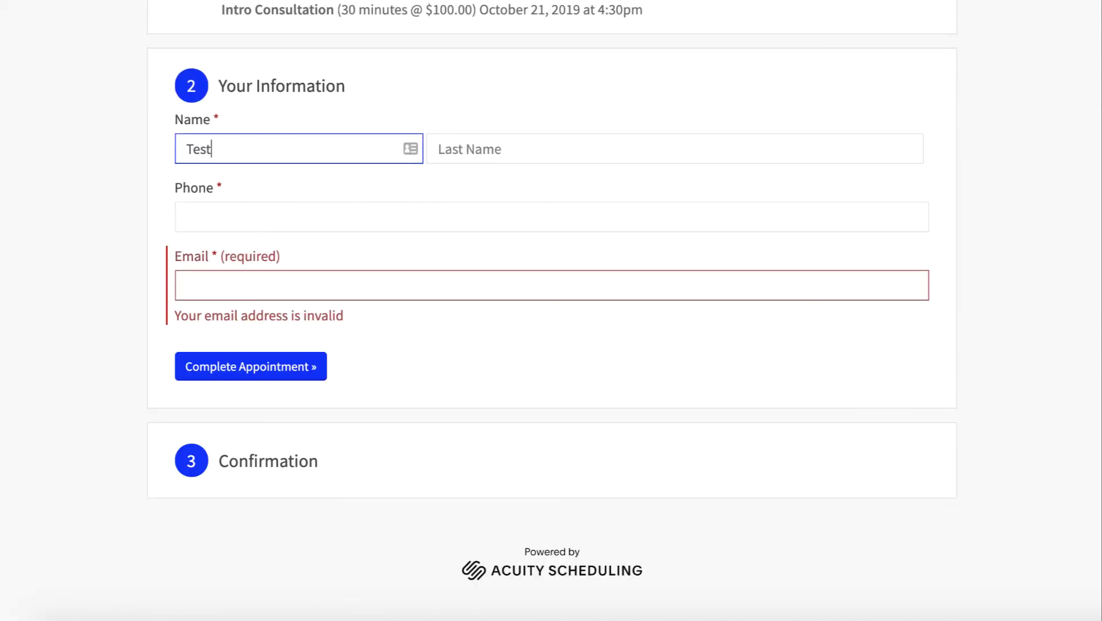
{"action": "key", "text": "Tab"}
{"action": "type", "text": "McTest"}
{"action": "key", "text": "Tab"}
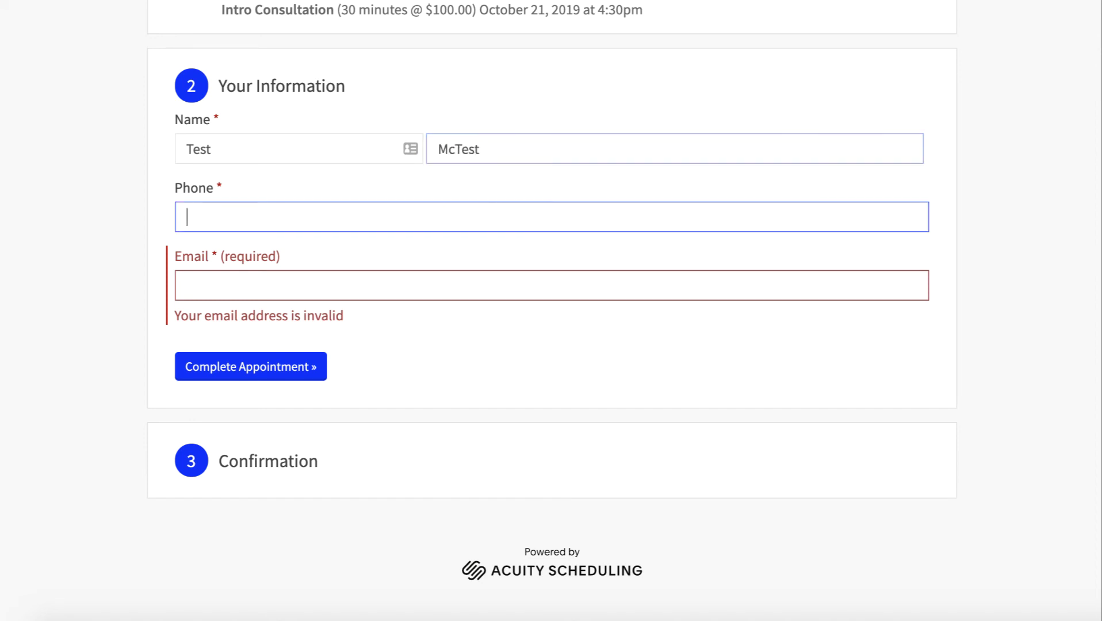
{"action": "type", "text": "3456789"}
{"action": "key", "text": "Tab"}
{"action": "key", "text": "ctrl+v"}
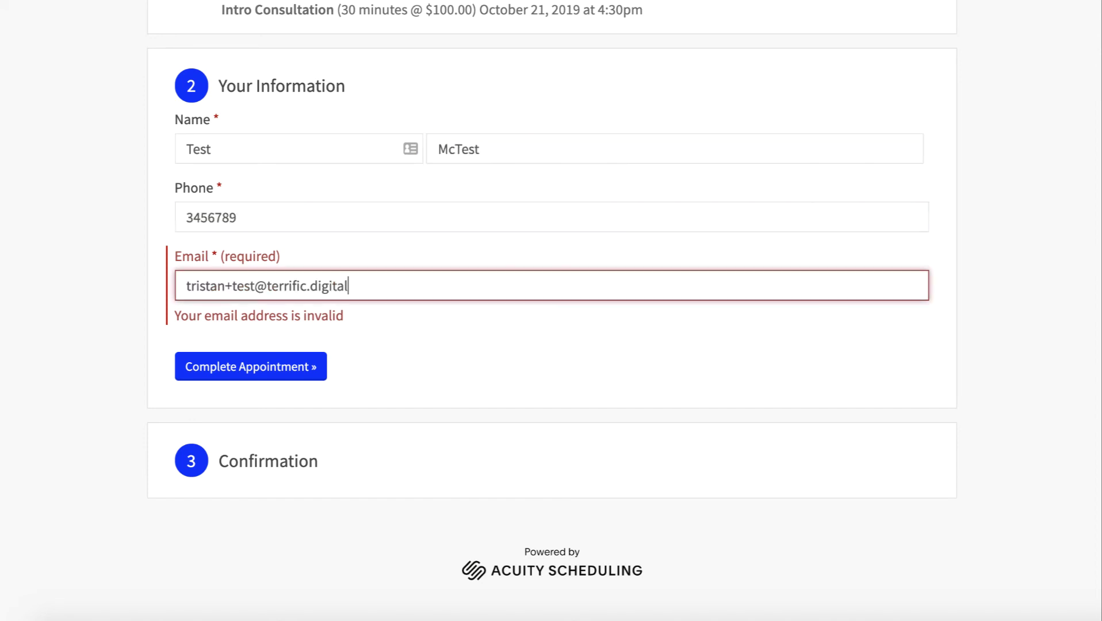
{"action": "left_click", "coordinate": [256, 286]}
{"action": "type", "text": "1"}
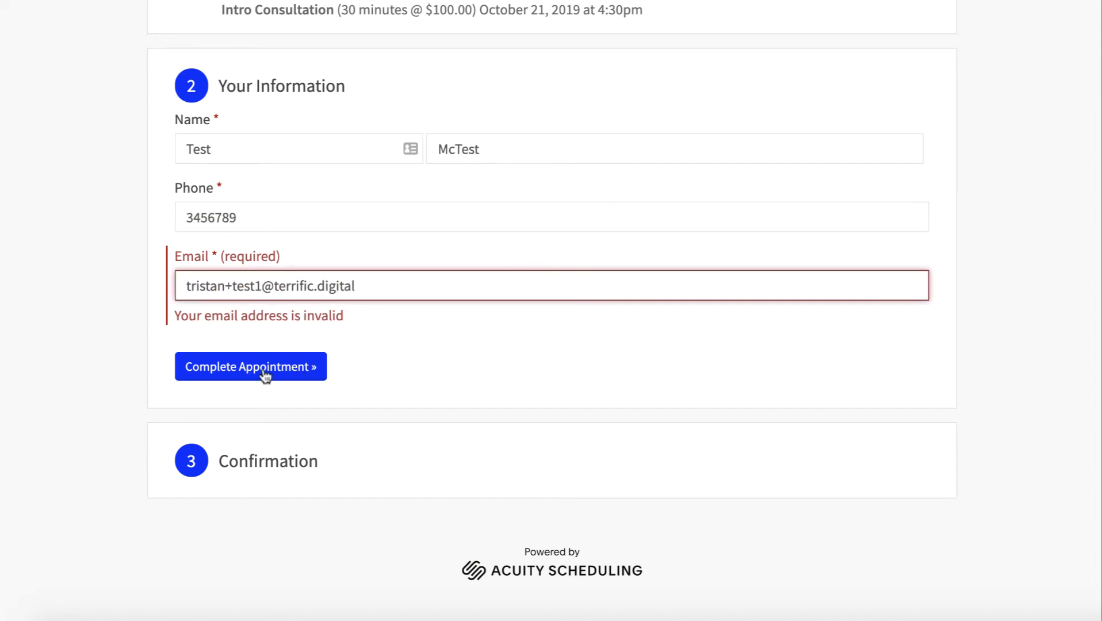
{"action": "left_click", "coordinate": [263, 369]}
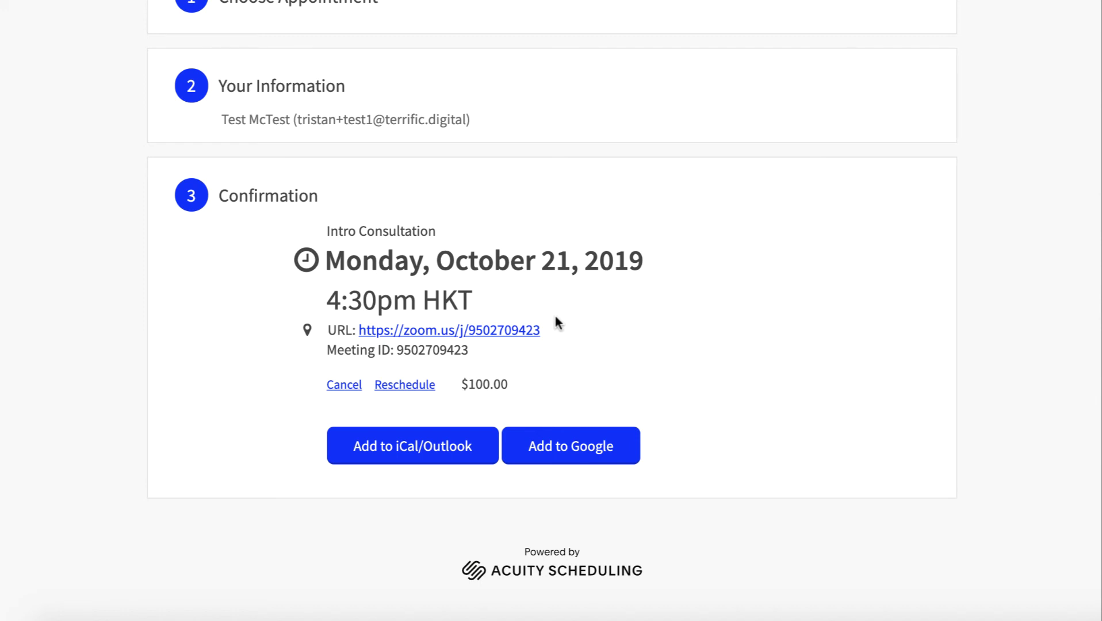
{"action": "scroll", "coordinate": [738, 327], "scroll_direction": "up", "scroll_amount": 6}
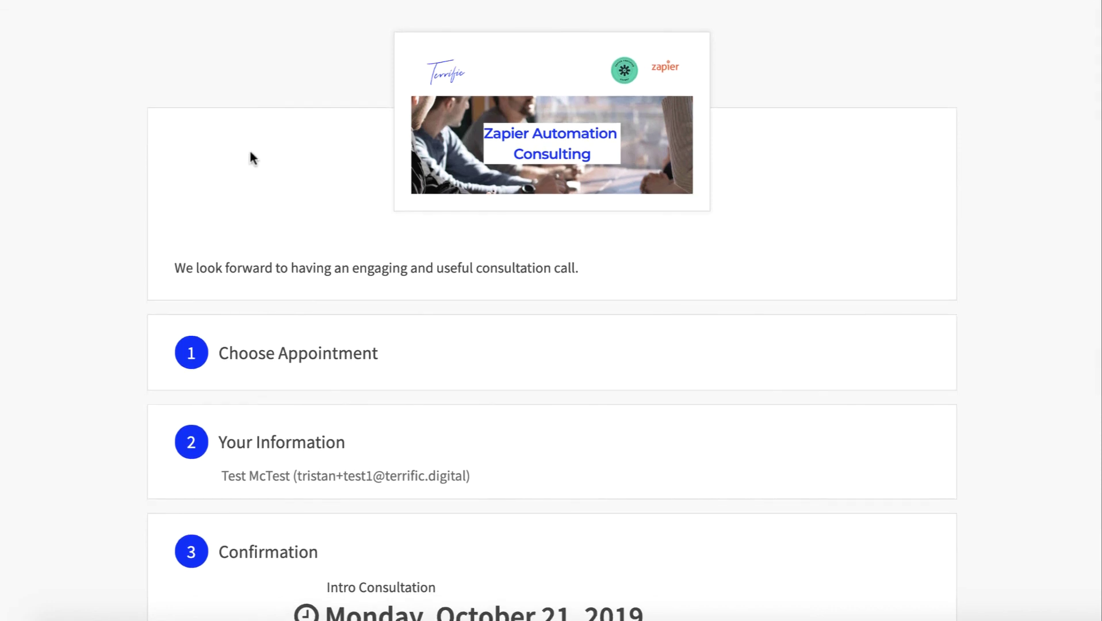